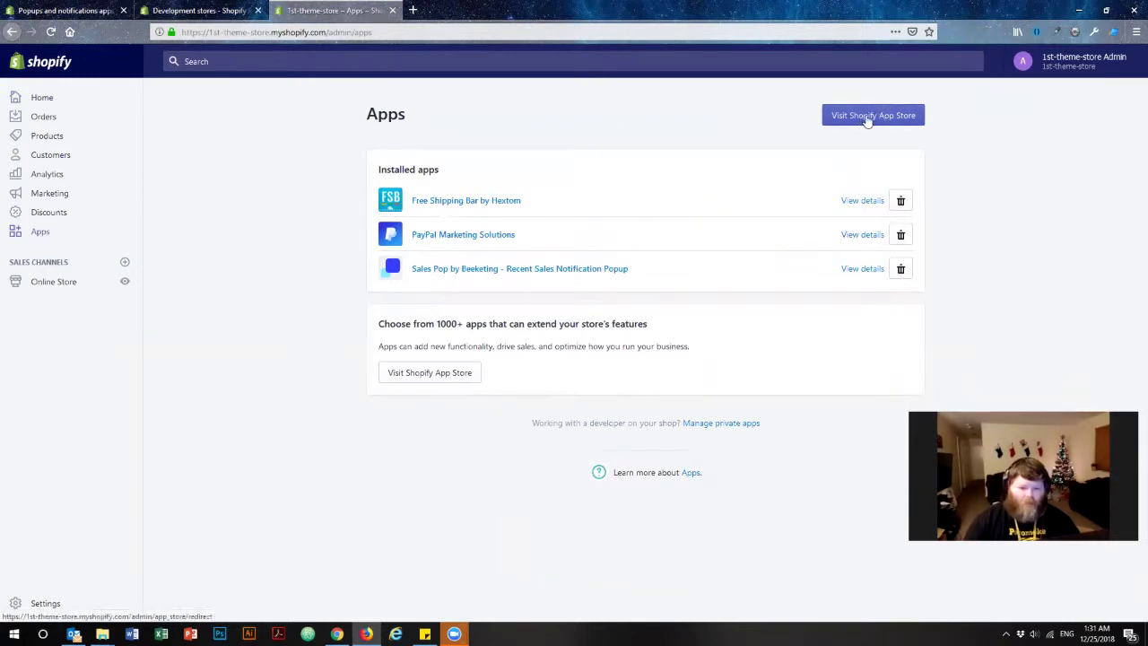
Step: Open the Shopify App Store from the store's apps page and search for "just uno"
click(864, 118)
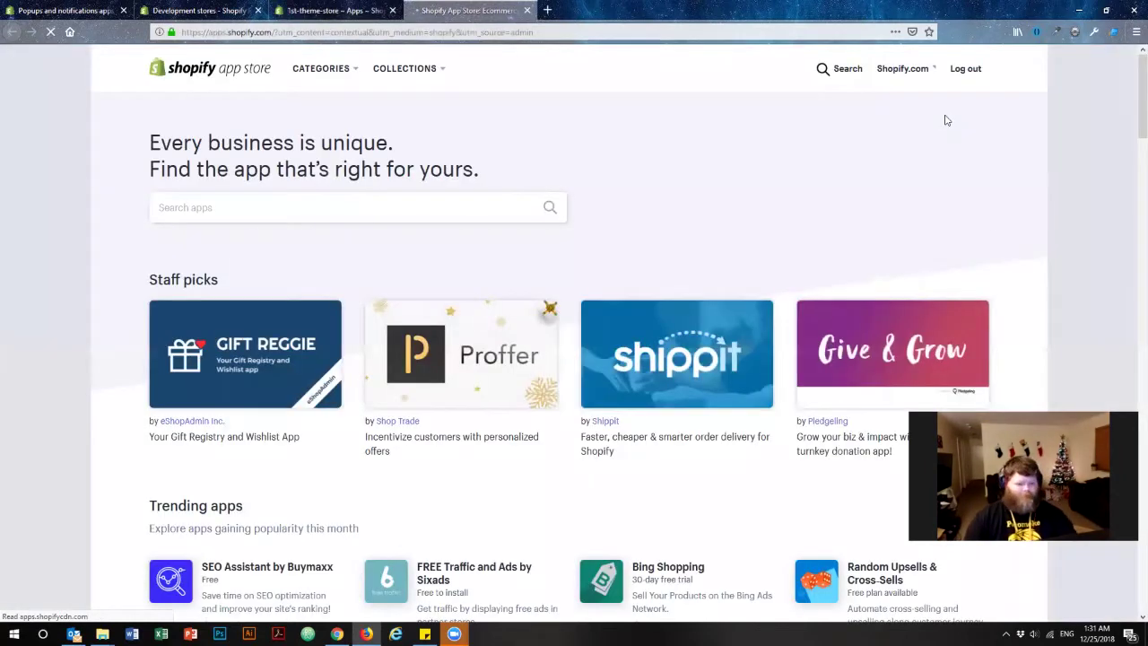
click(247, 208)
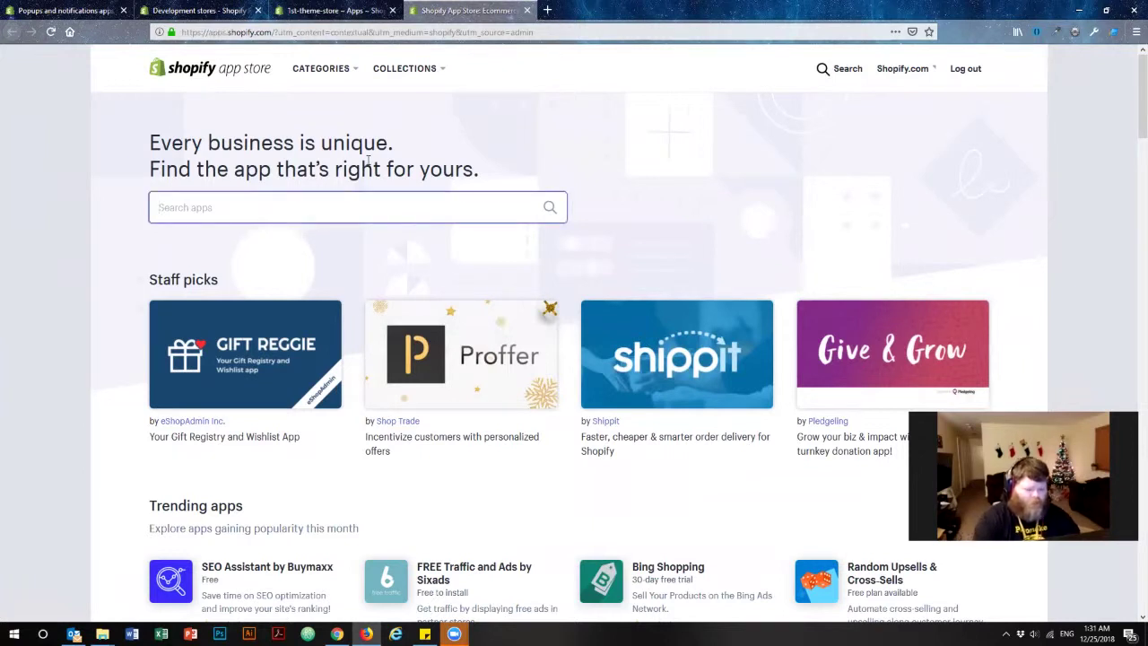
text(just)
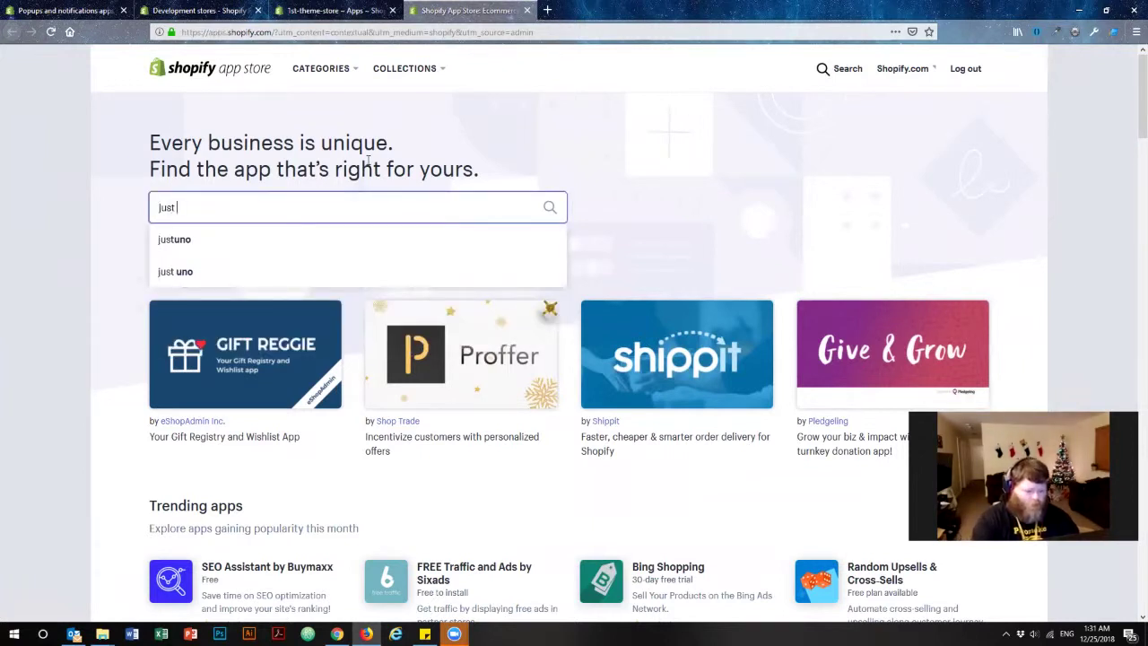
text( uno)
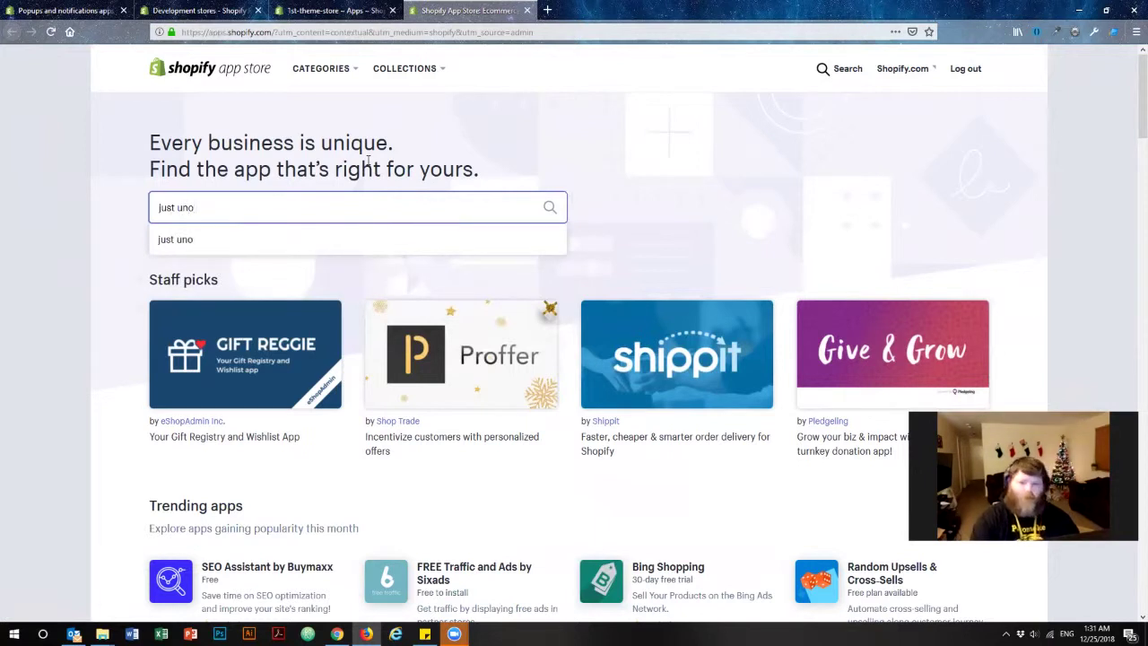
key(Return)
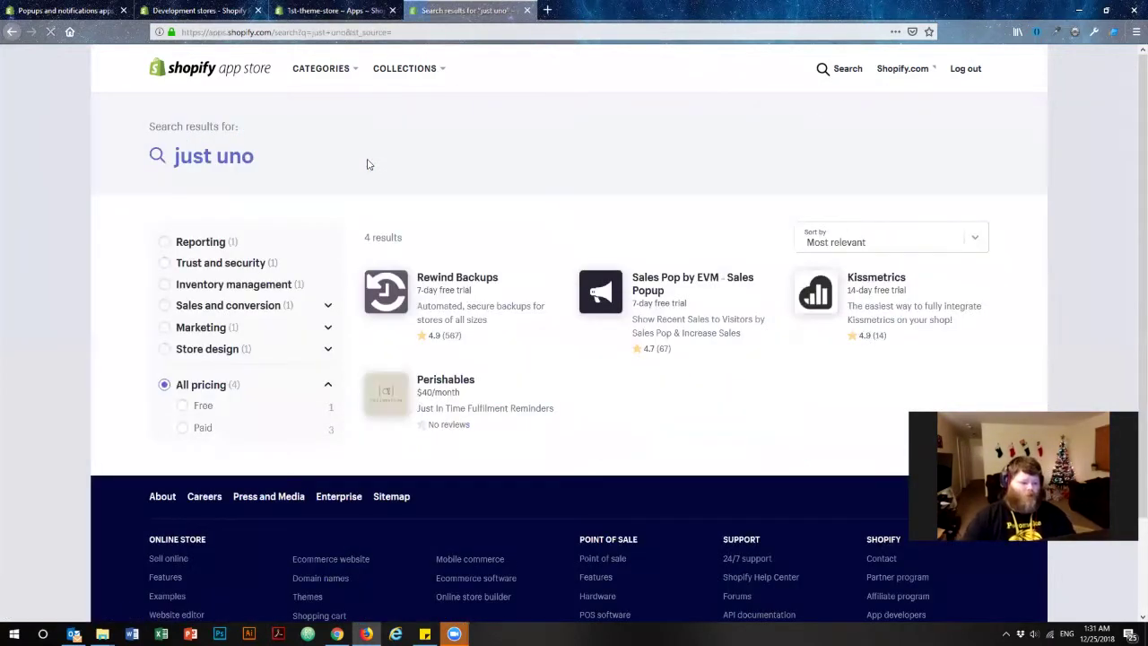
Step: Correct the app search term to "justuno" and run the search again
click(812, 68)
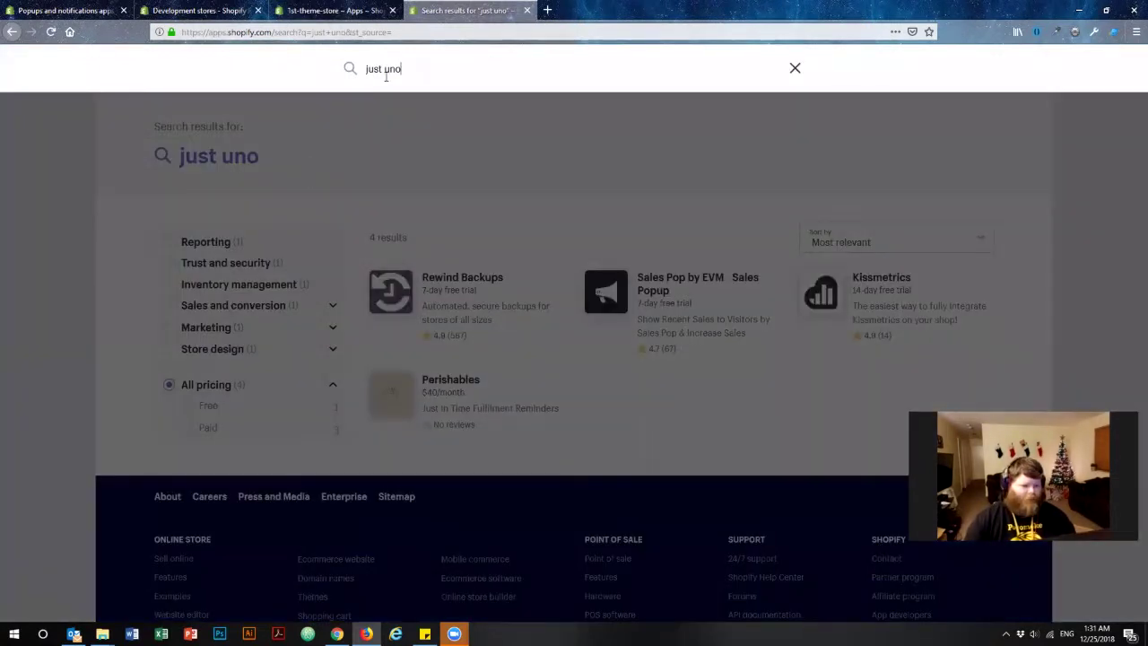
key(Left)
key(Left)
key(Left)
key(BackSpace)
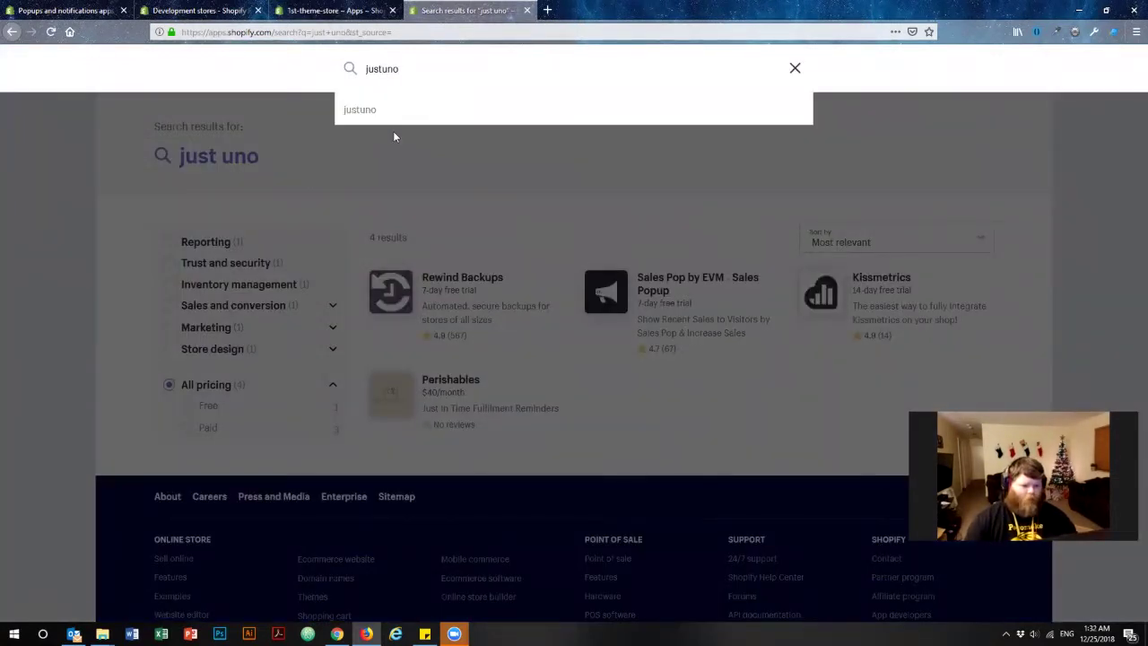
key(Return)
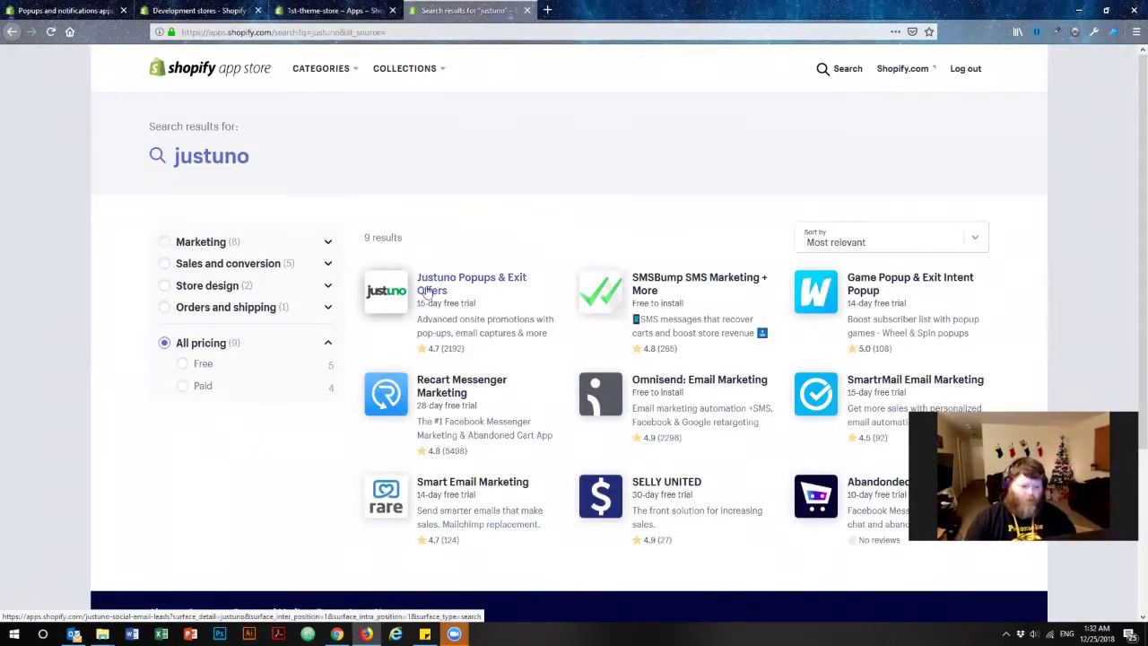
Step: Open the Justuno Popups & Exit Offers listing and install the app on the store
click(419, 293)
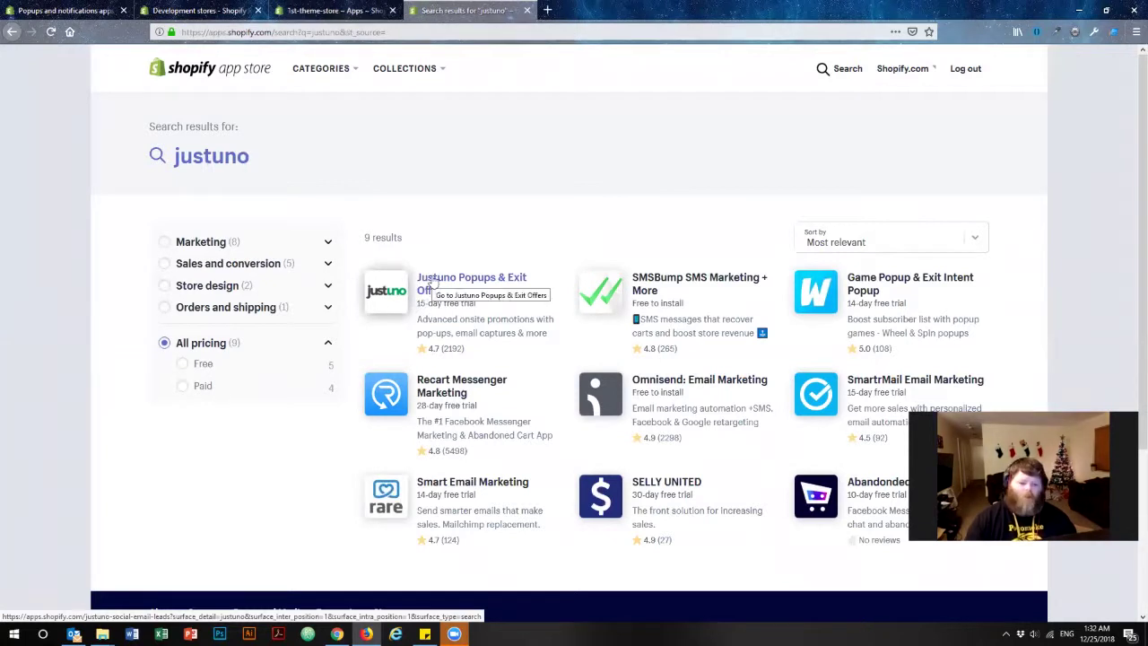
click(432, 284)
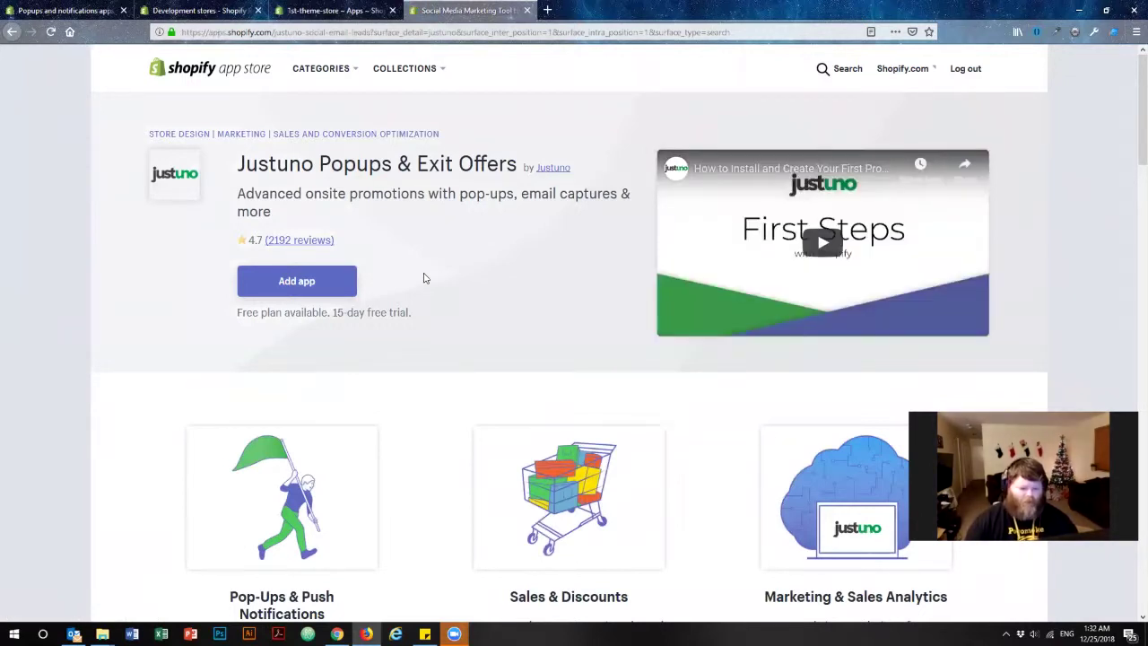
click(309, 283)
click(312, 282)
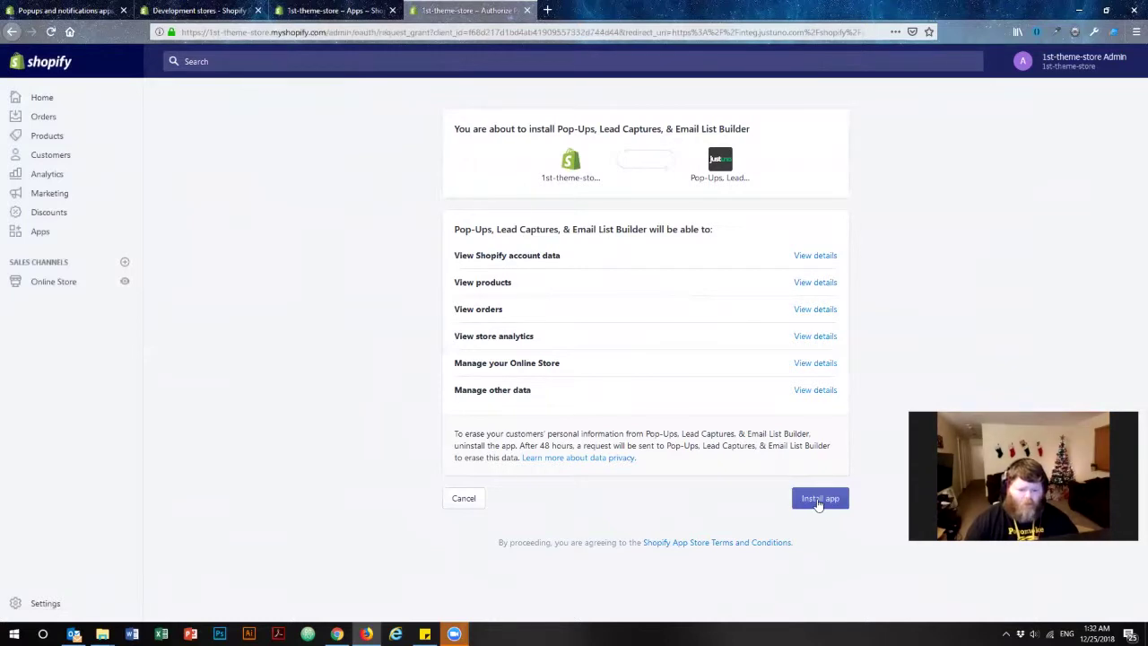
click(818, 501)
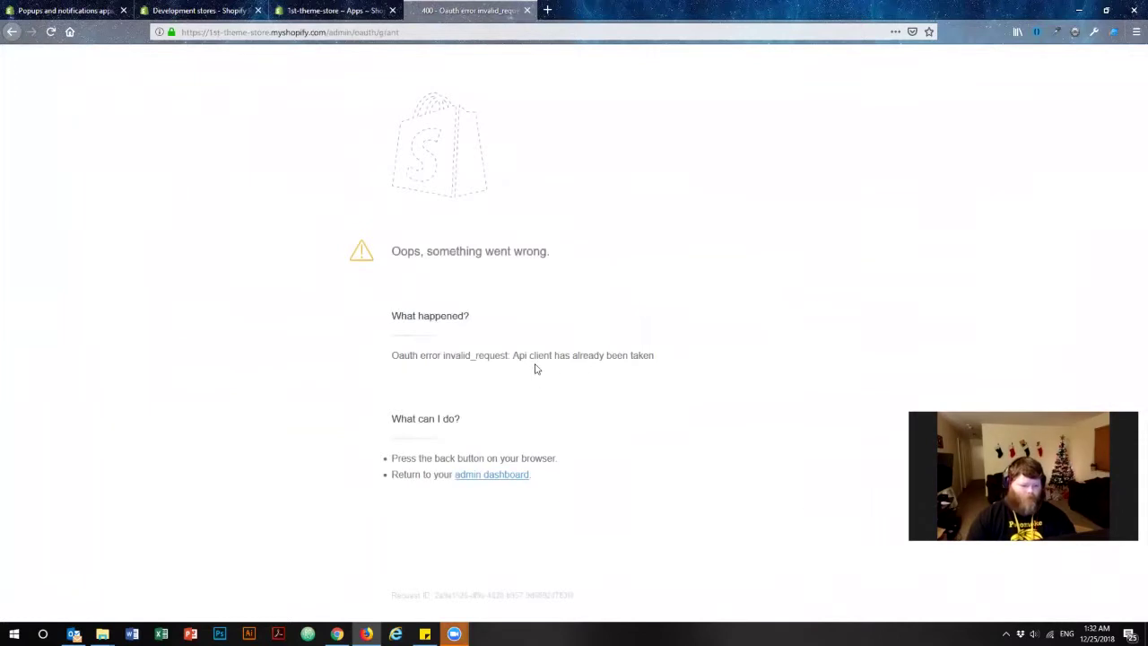
Step: Reload the store's installed apps list and close the authorization error page
drag(618, 354, 663, 353)
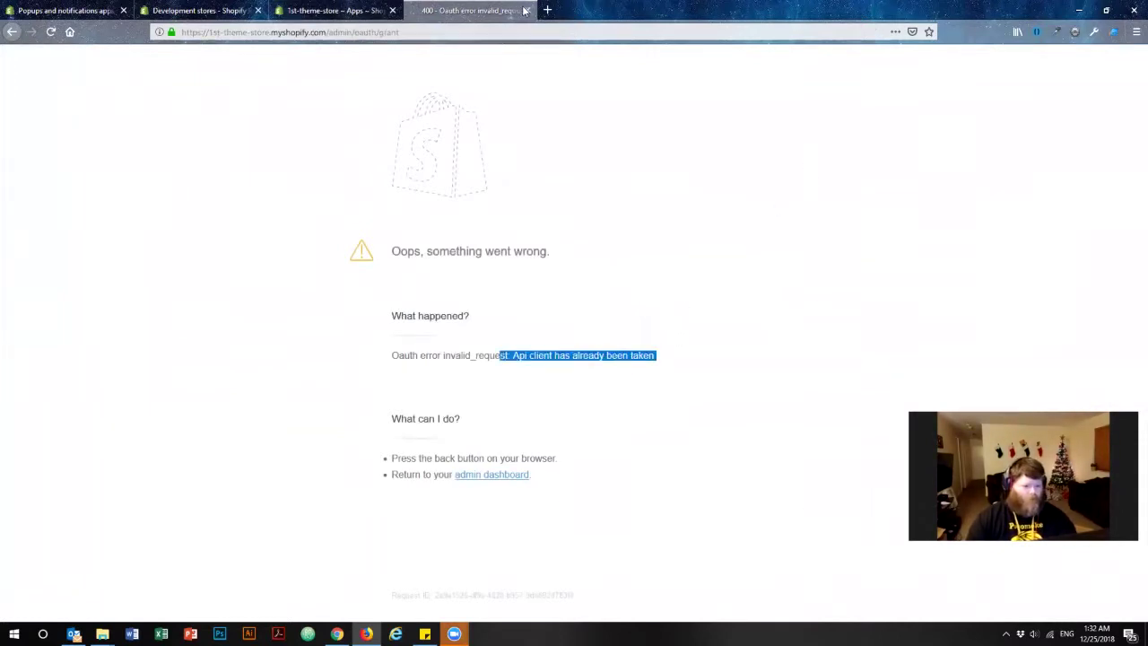
click(223, 11)
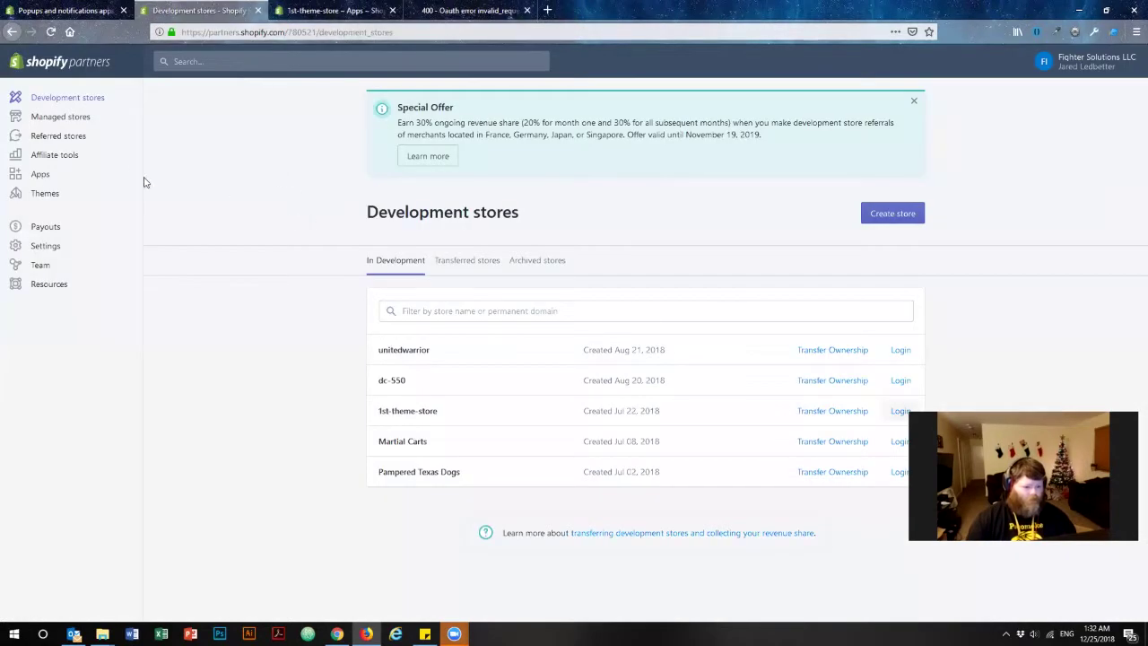
click(327, 11)
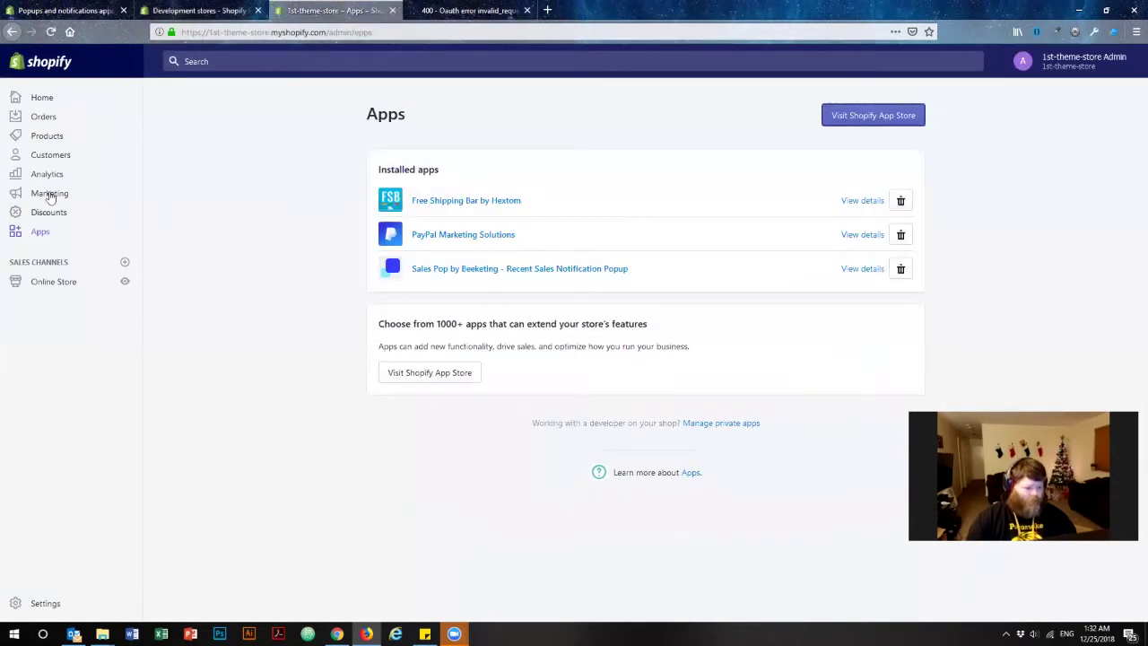
click(43, 97)
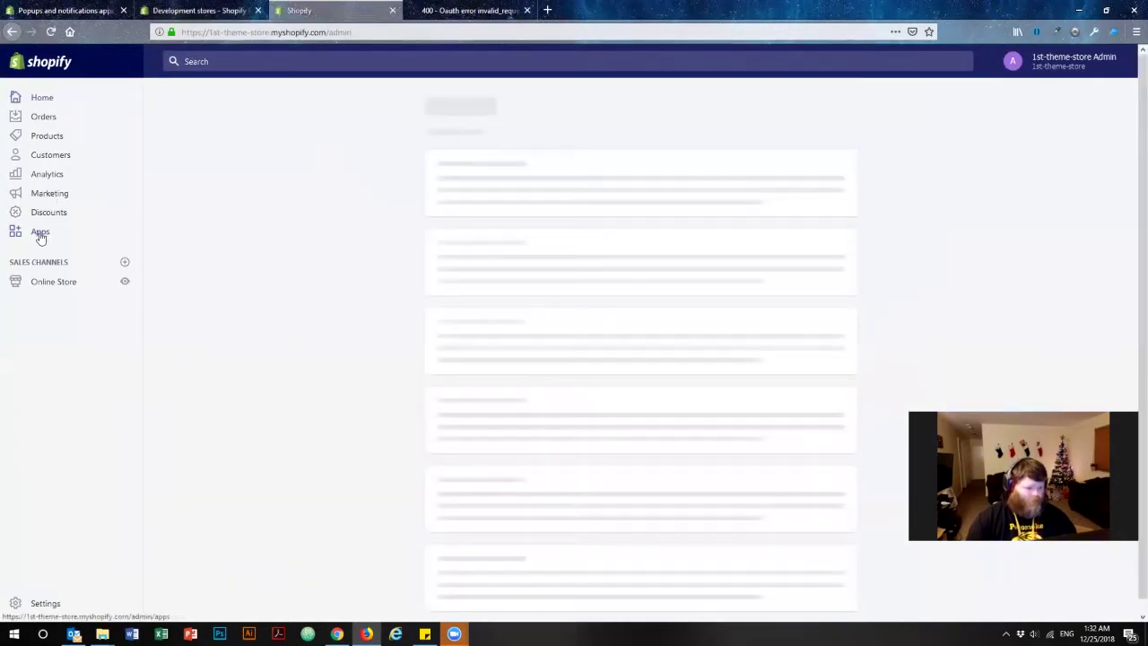
click(40, 233)
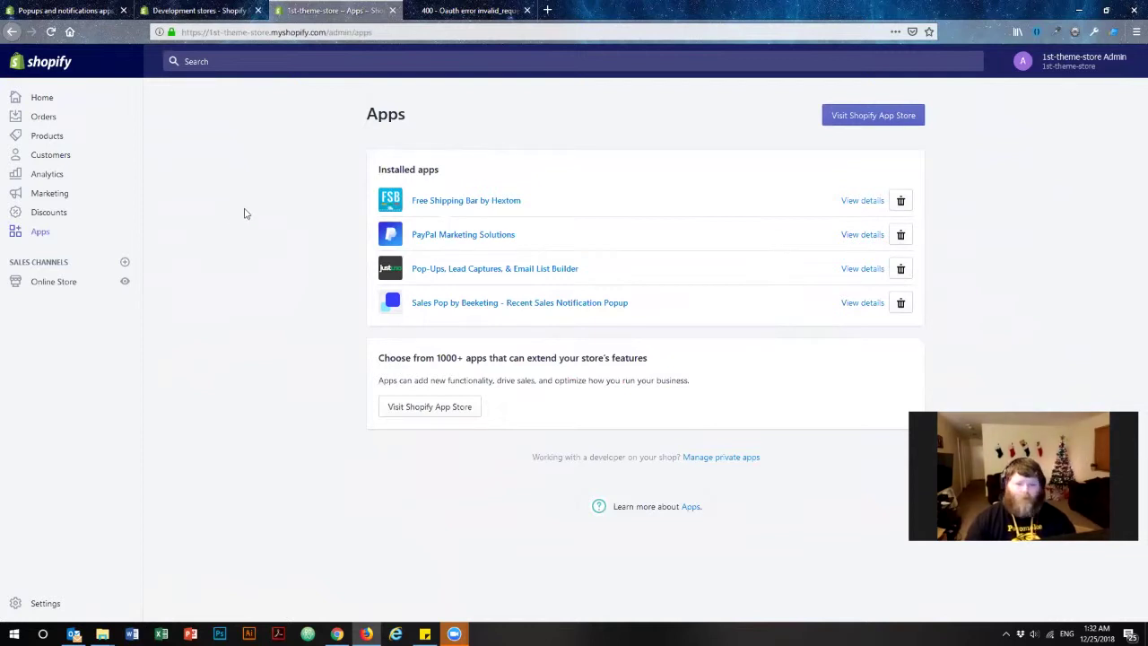
click(492, 9)
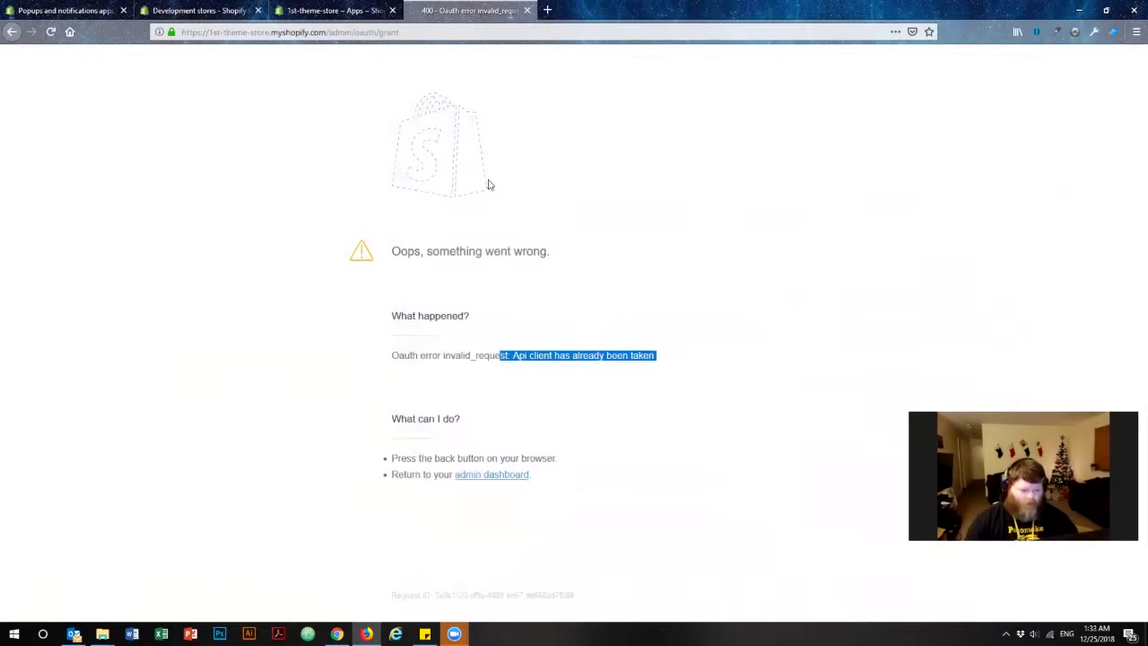
click(527, 11)
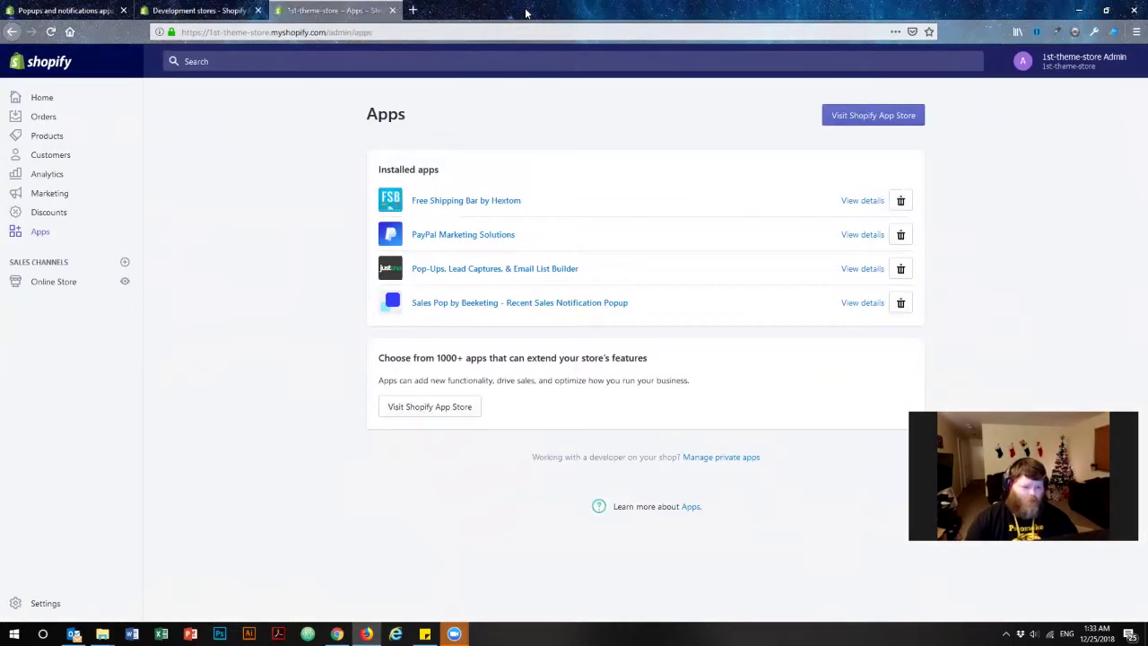
drag(411, 113, 328, 126)
click(322, 162)
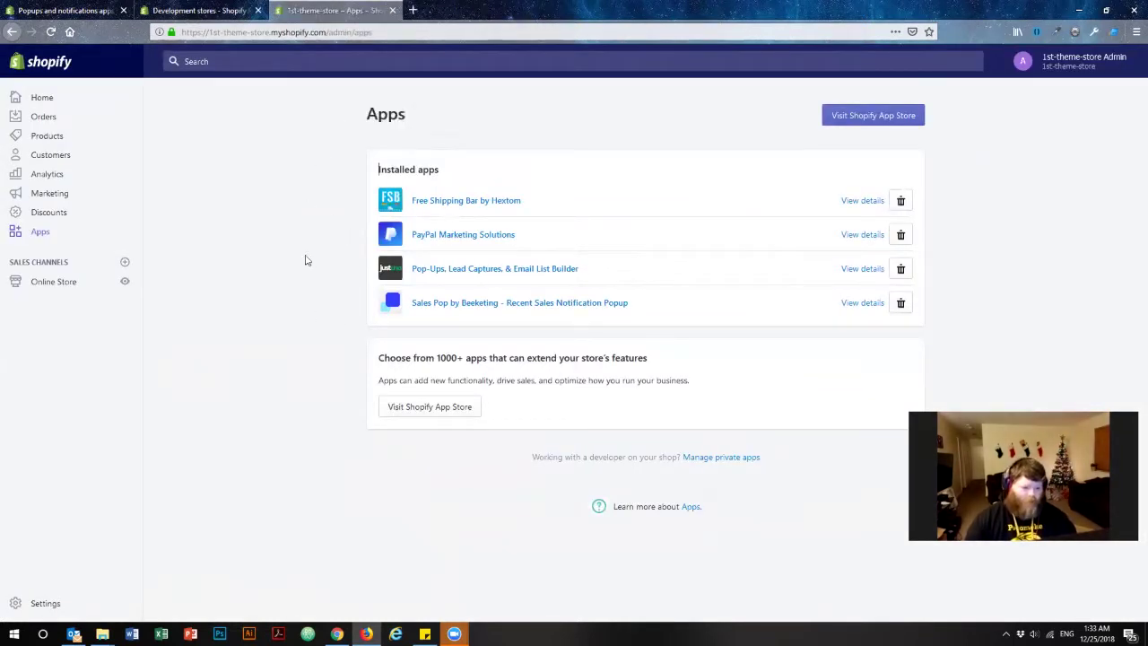
Step: Open the Pop-Ups, Lead Captures, & Email List Builder app and connect it with the account email and password, without saving the login
click(501, 270)
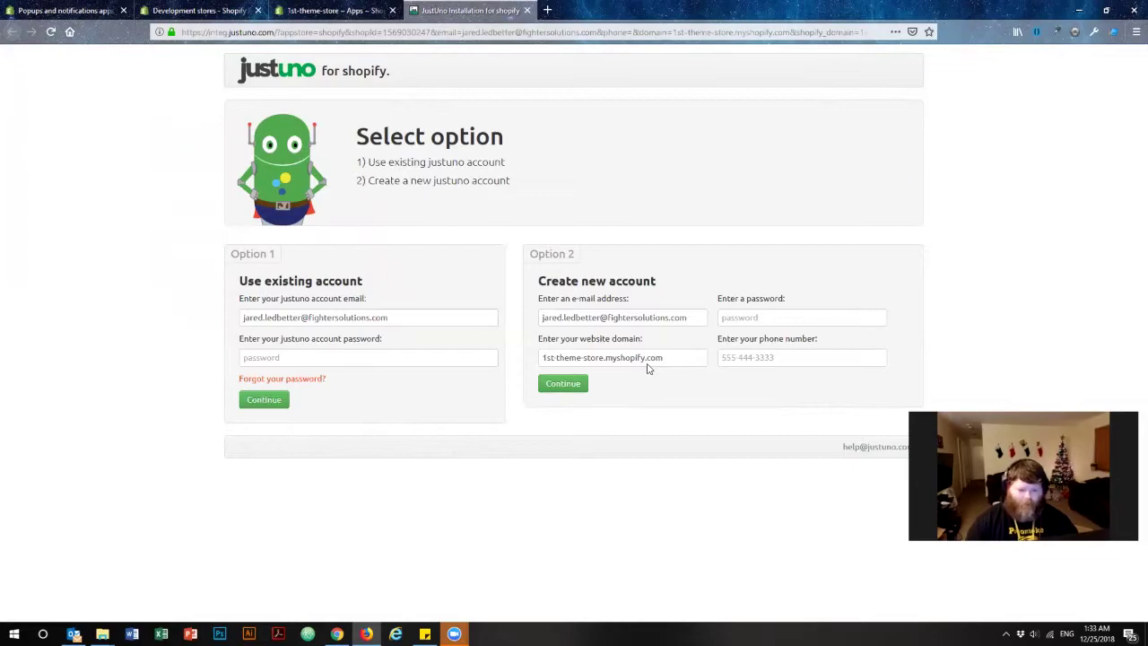
key(Return)
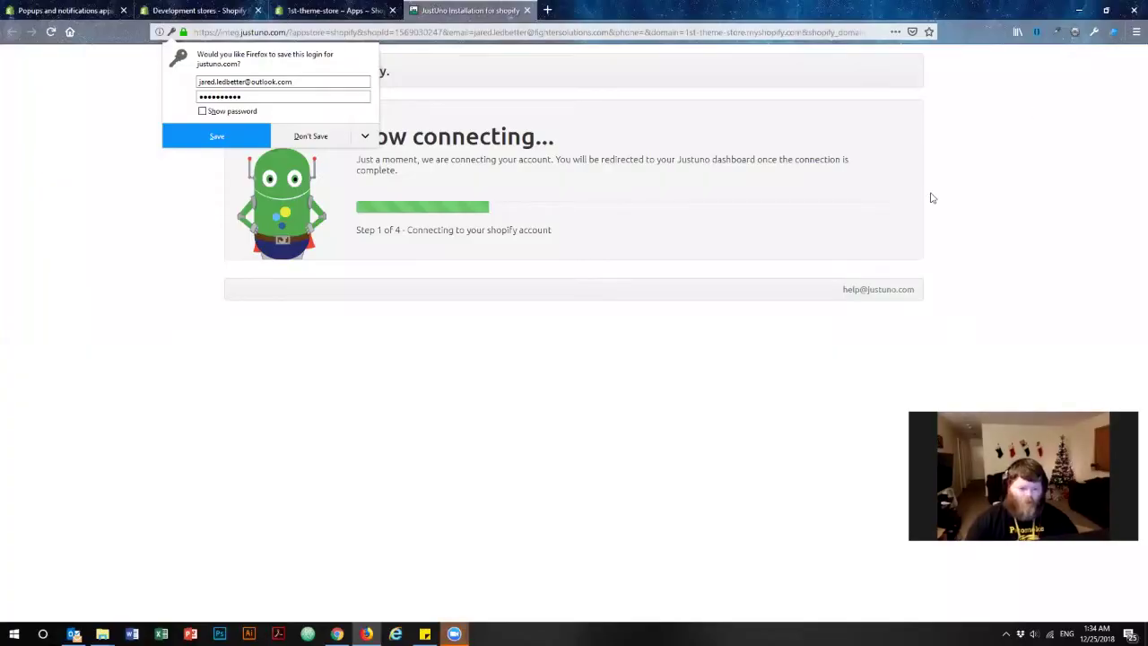
click(311, 136)
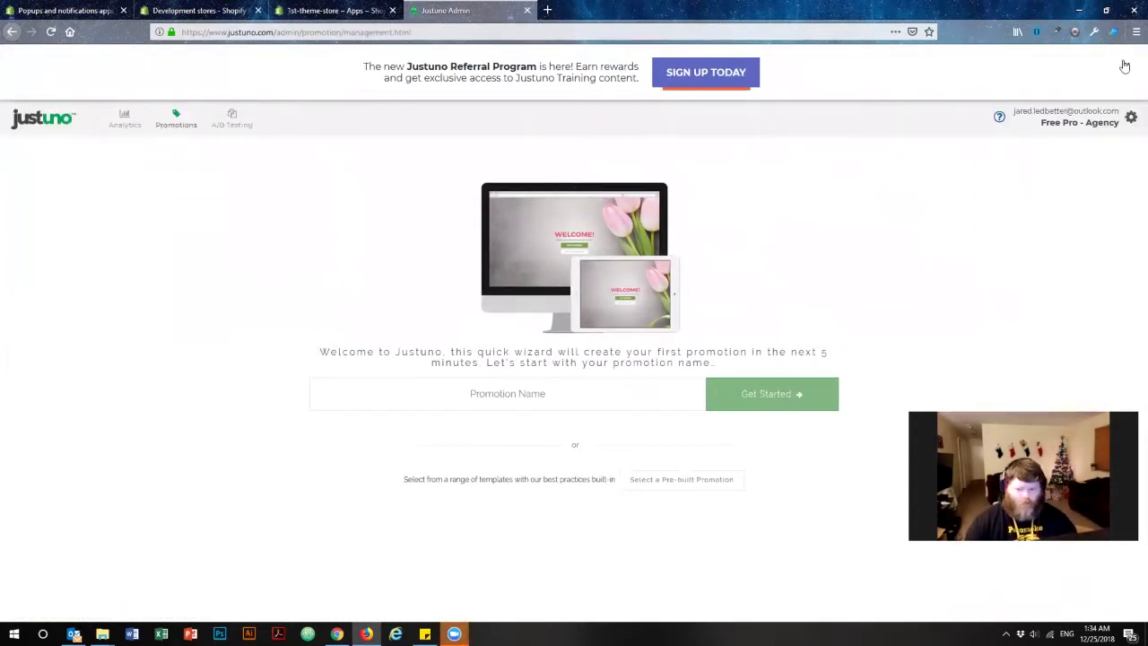
Step: Dismiss the Justuno Referral Program banner and open the selection of pre-built promotions
click(1127, 67)
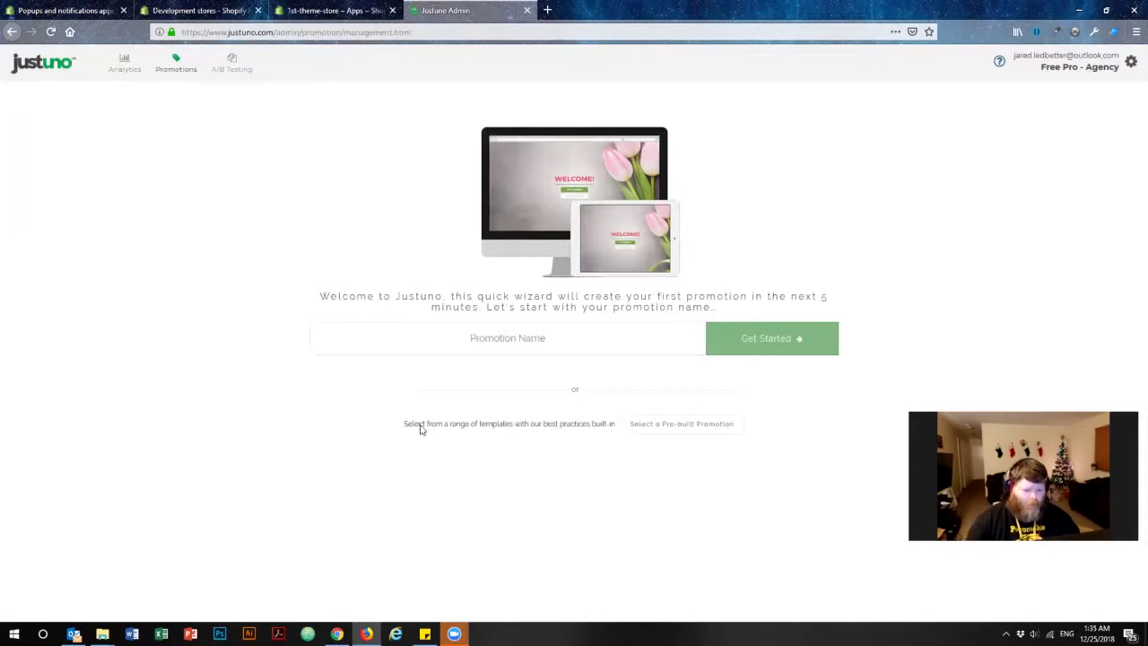
drag(409, 427, 616, 428)
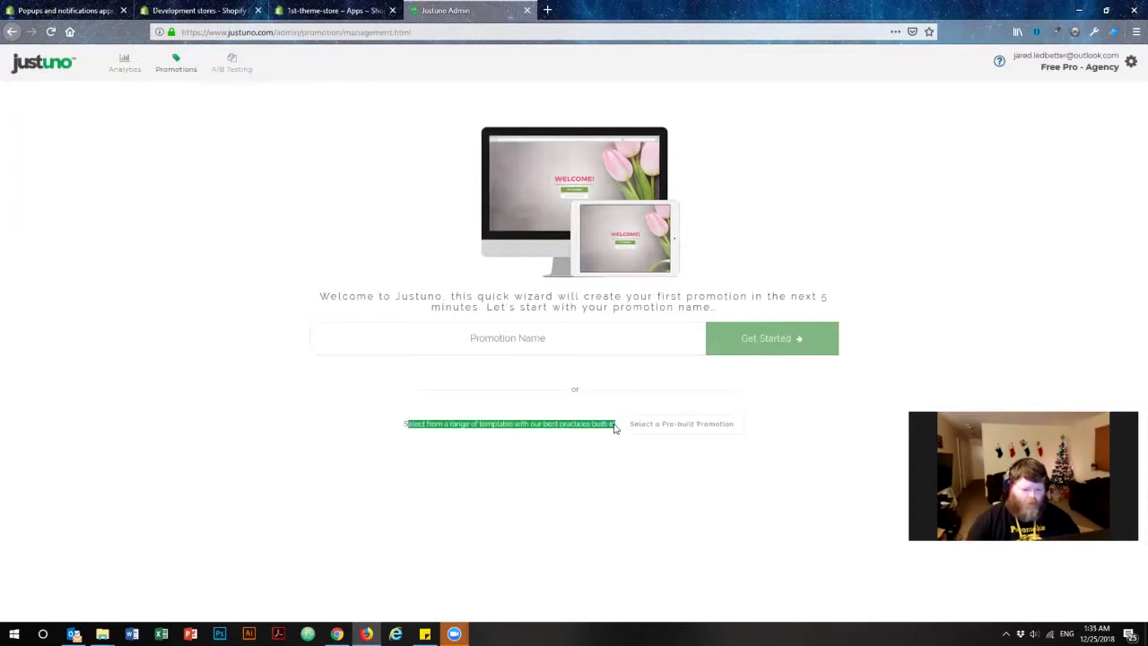
click(729, 419)
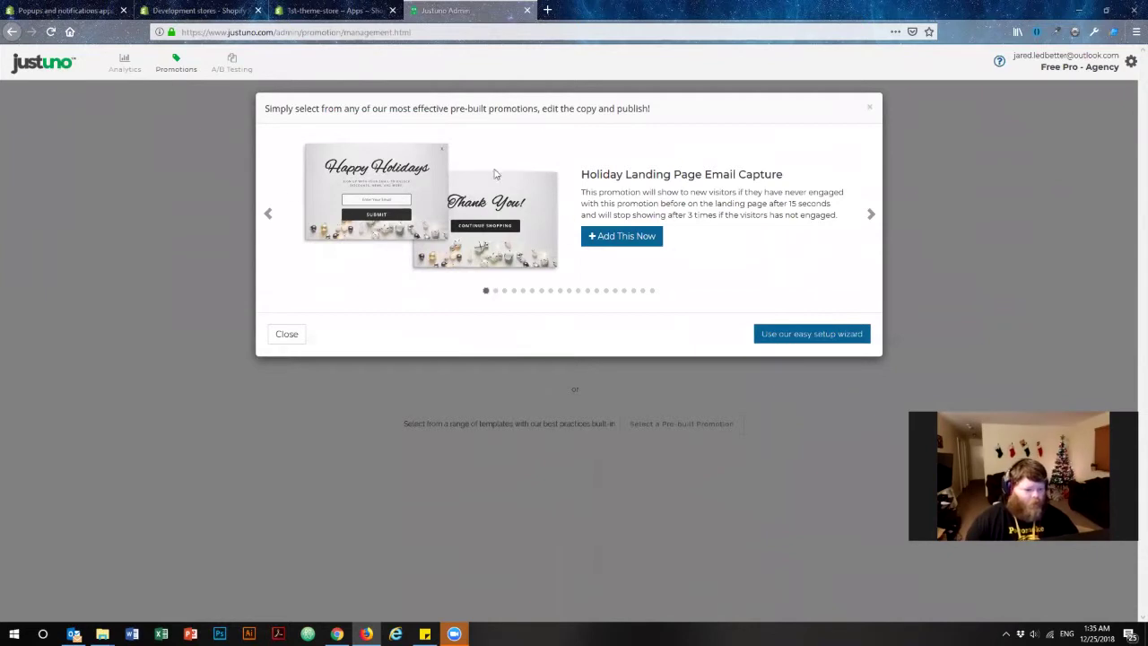
Step: Review the pre-built holiday promotions, from Holiday Landing Page Email Capture through its mobile version and Holiday Banner to Holiday Exit Offer
drag(597, 174, 789, 178)
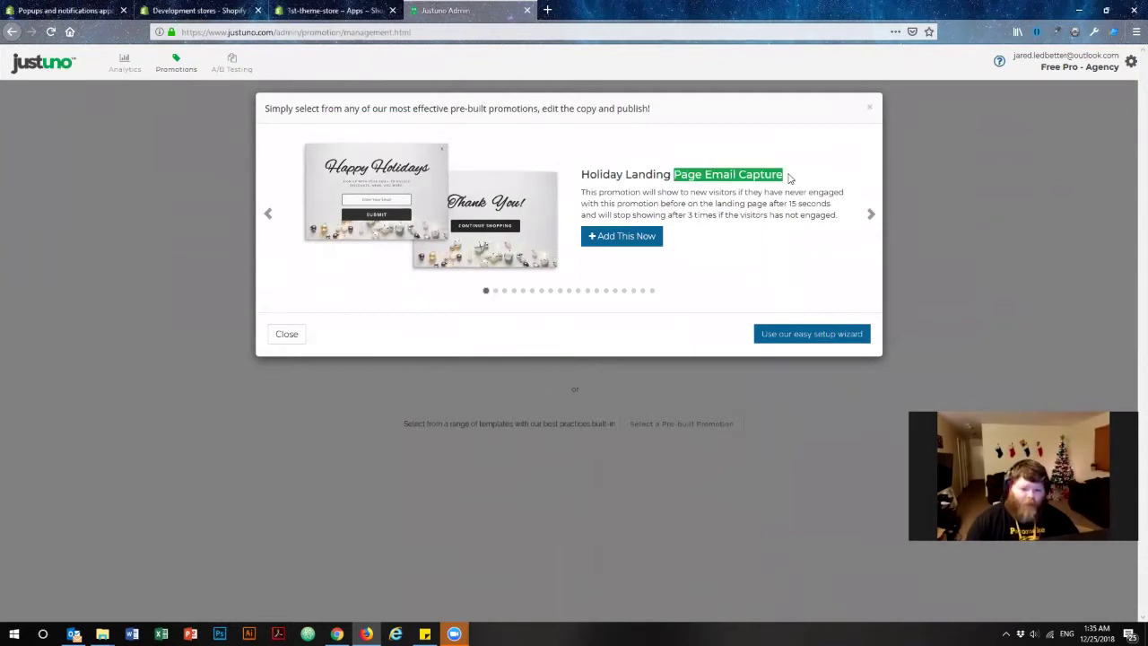
click(735, 206)
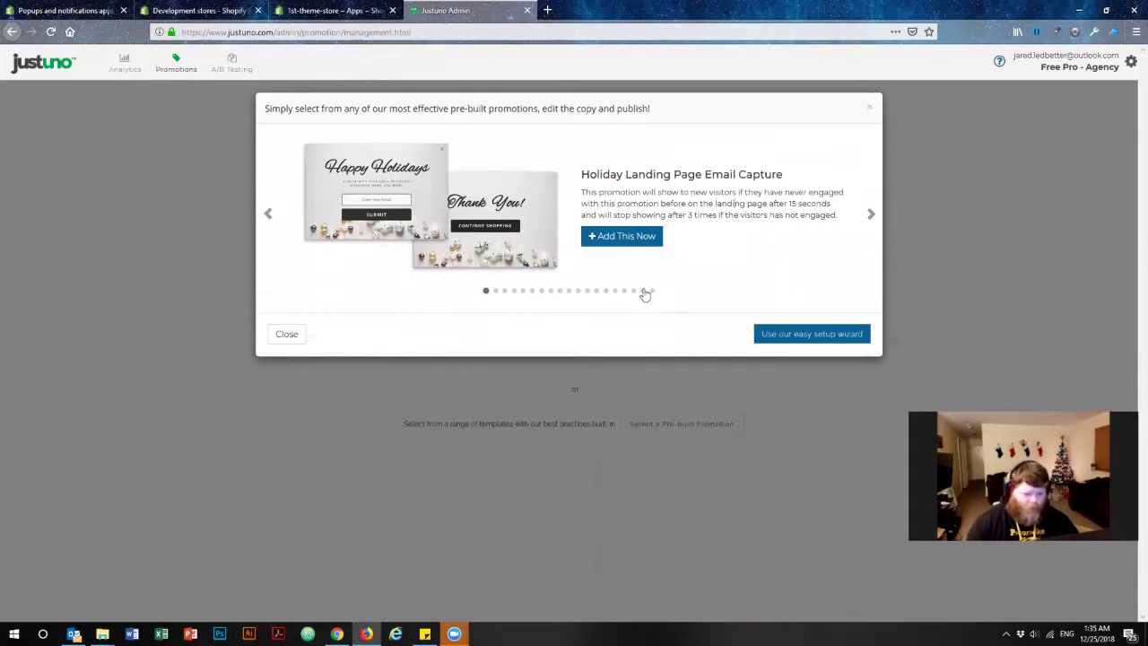
click(870, 215)
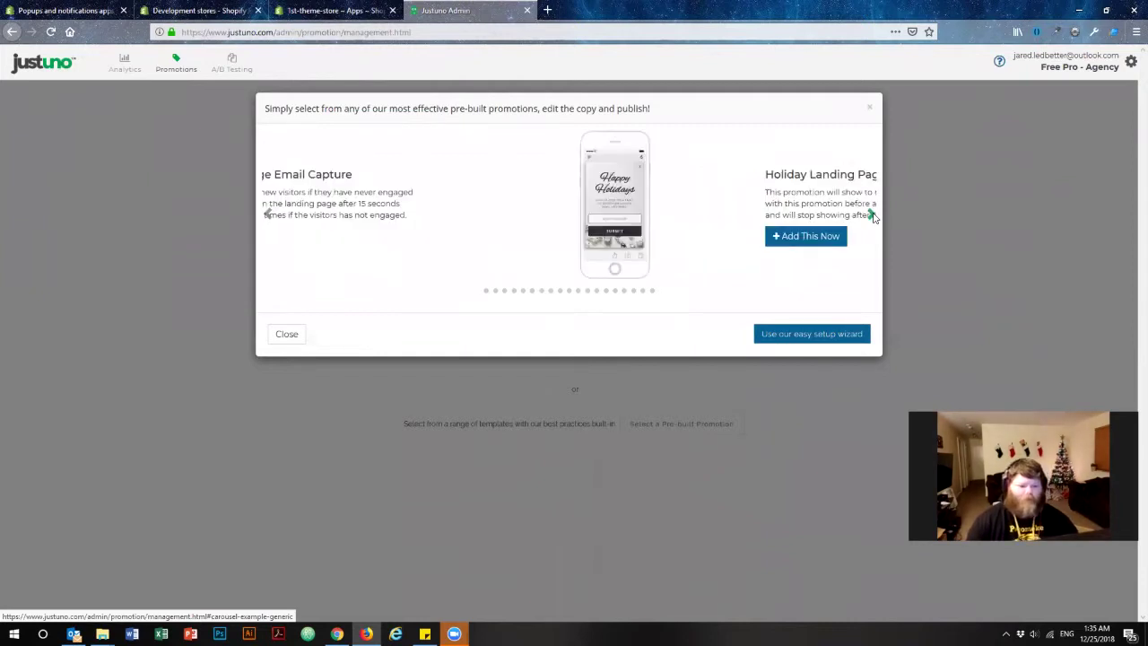
drag(704, 174, 787, 175)
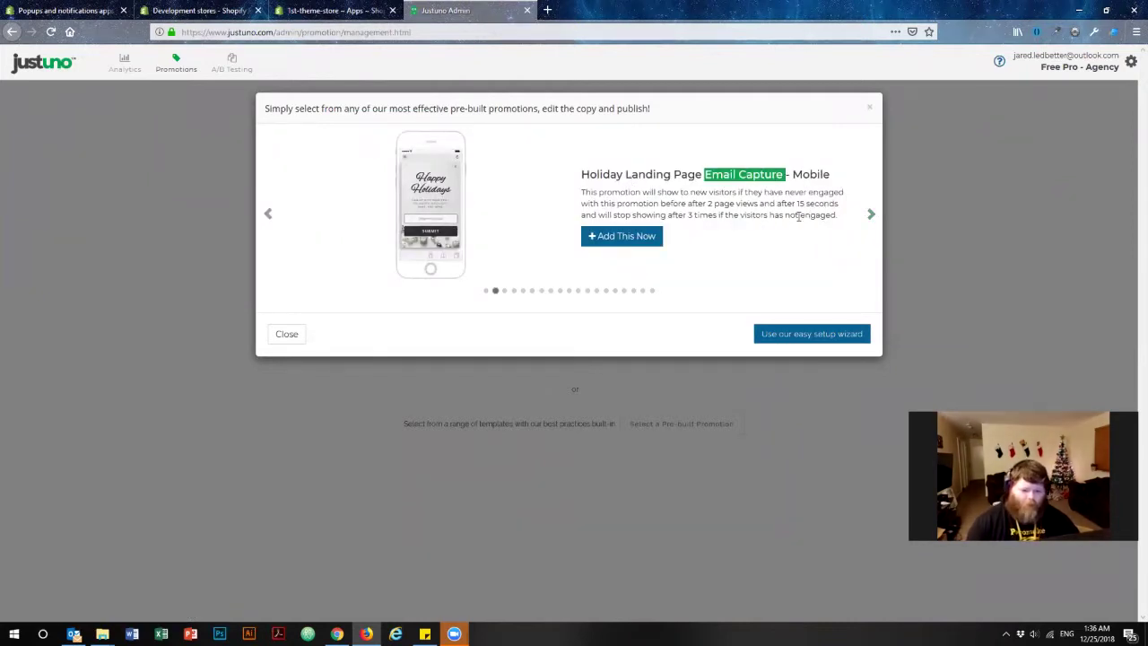
click(871, 215)
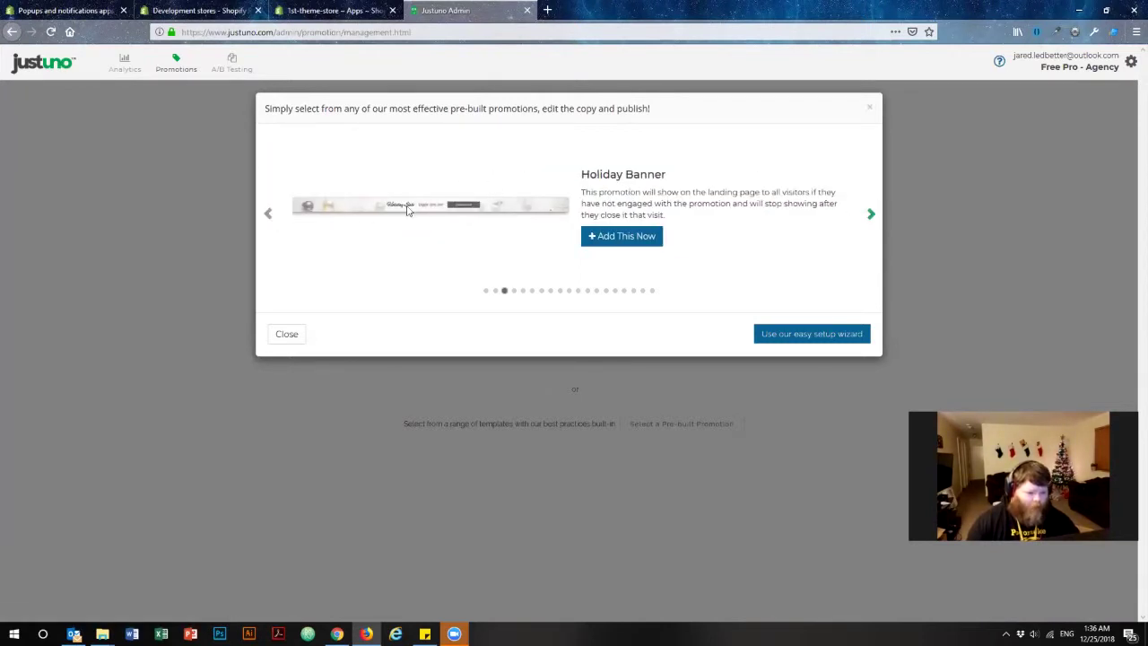
click(872, 216)
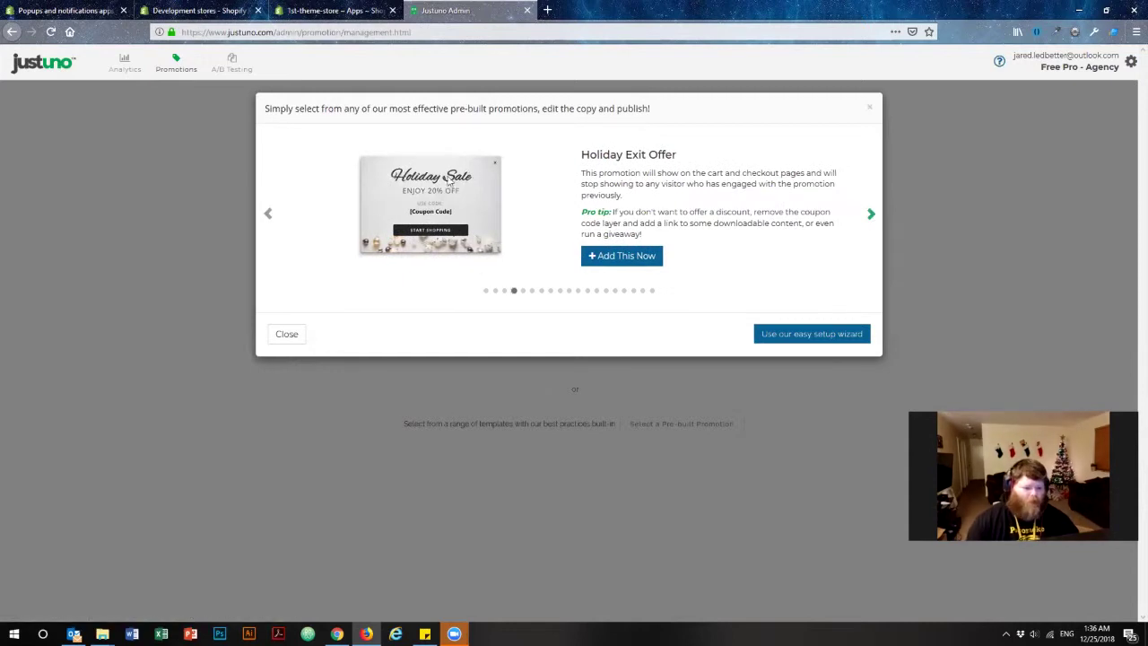
Step: Browse the pre-built New Years promotions: the desktop and mobile landing page email captures, the banner and the exit offer
click(871, 215)
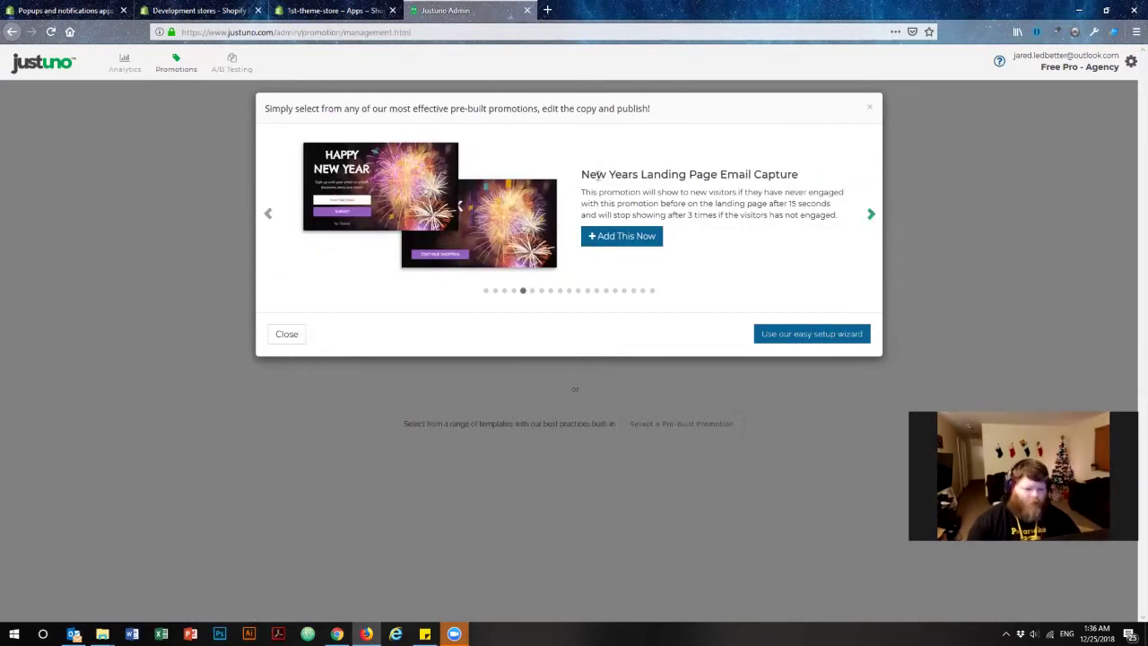
click(871, 214)
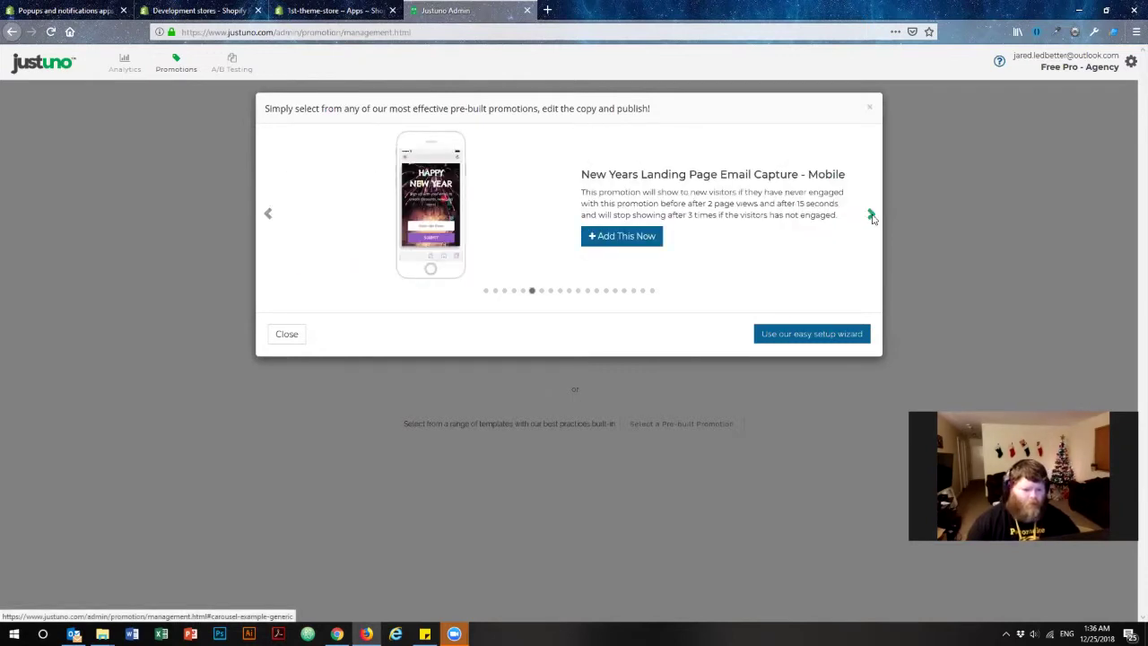
click(871, 215)
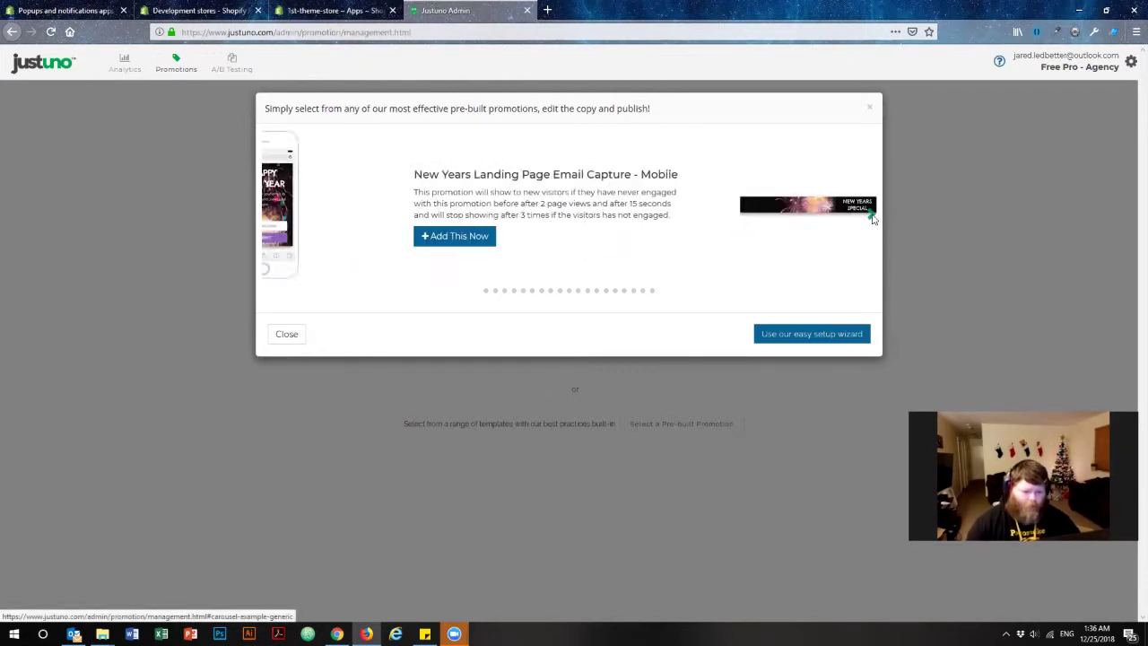
click(871, 215)
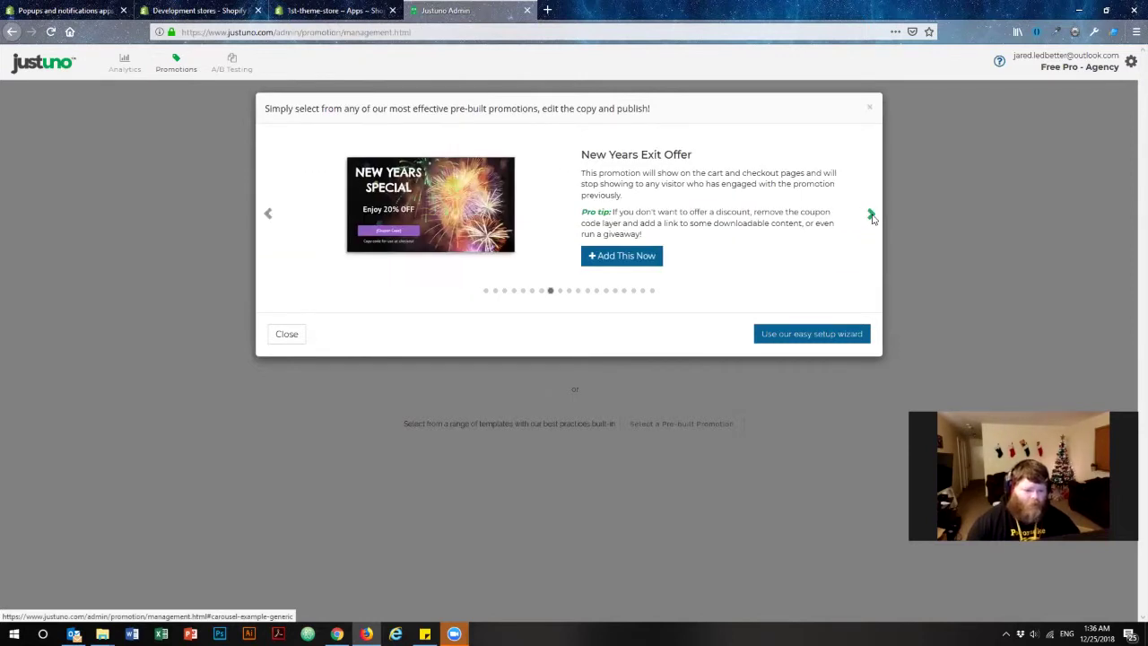
Step: Examine the GDPR Banner - Desktop promotion, including its description and the note about privacy policy links
click(870, 215)
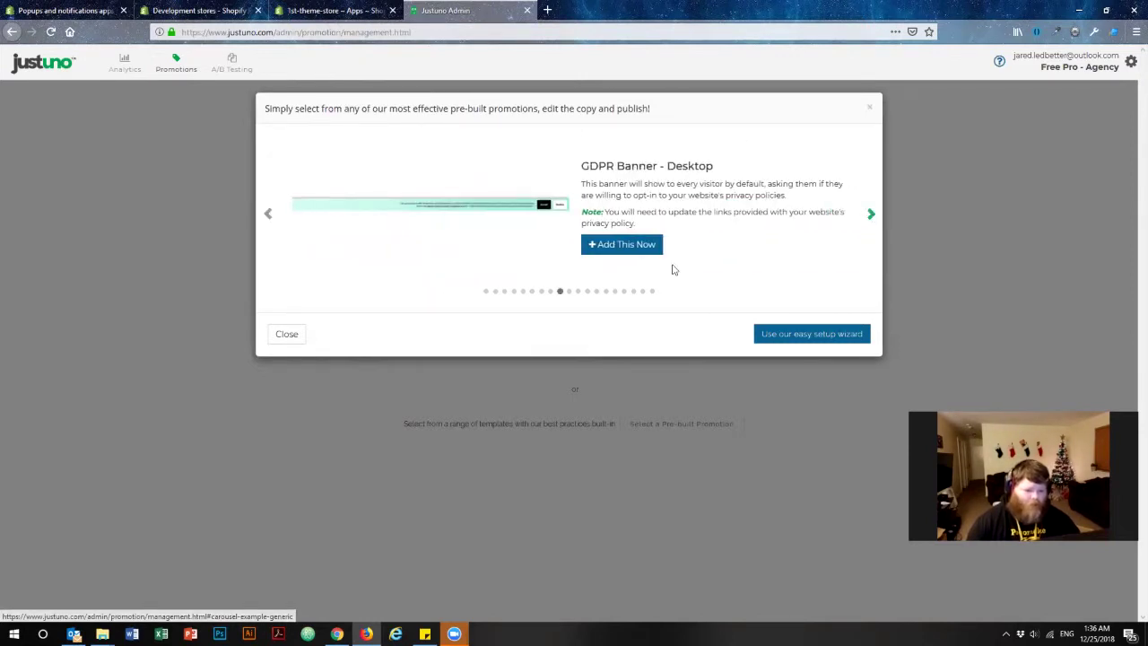
drag(584, 166, 726, 168)
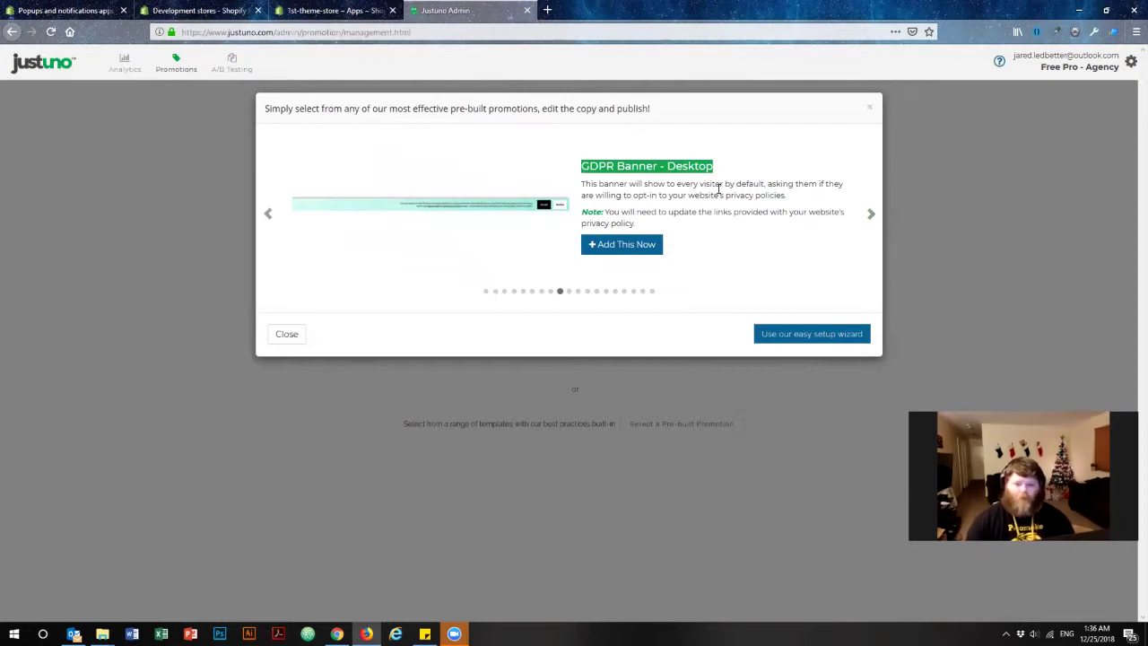
click(580, 168)
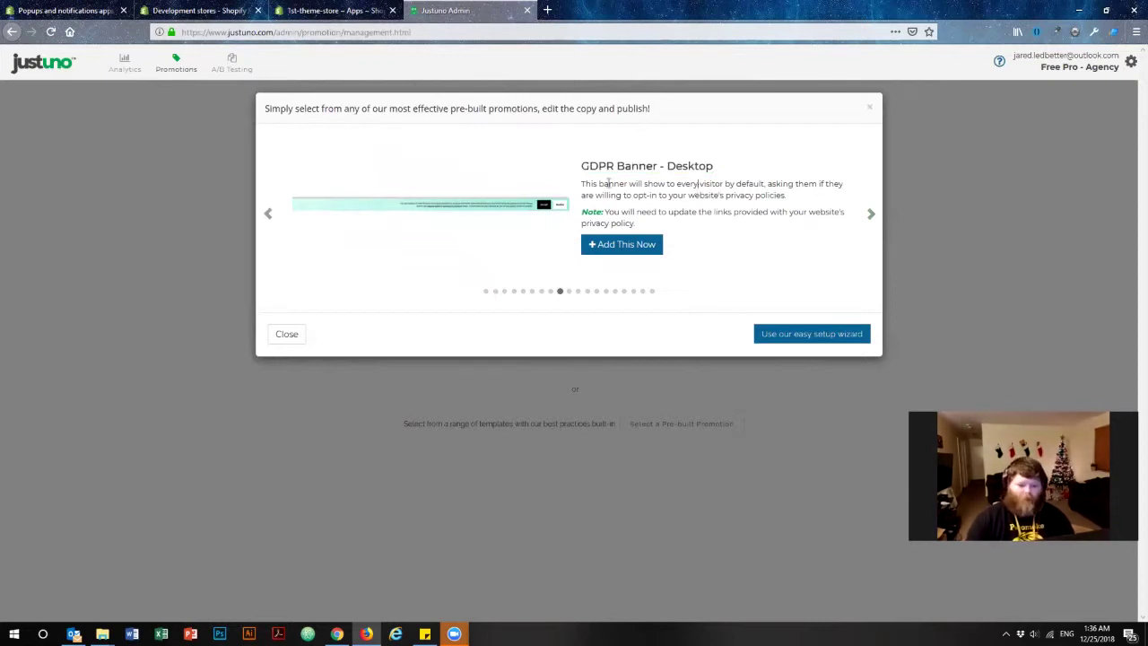
drag(580, 166, 616, 166)
click(636, 193)
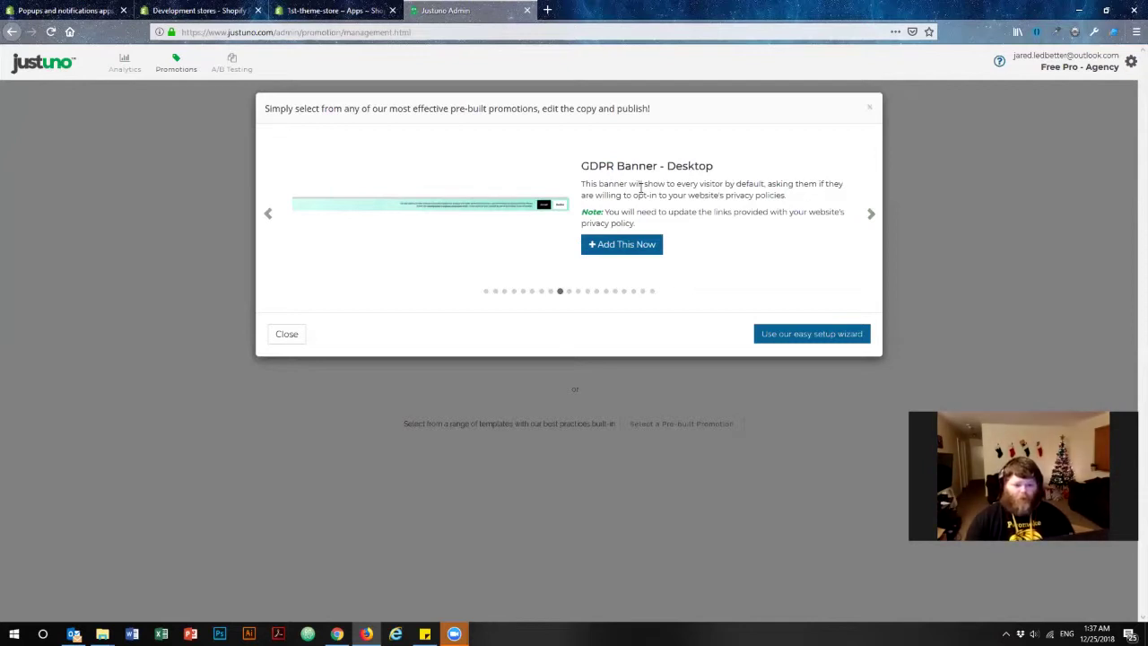
drag(585, 187, 788, 215)
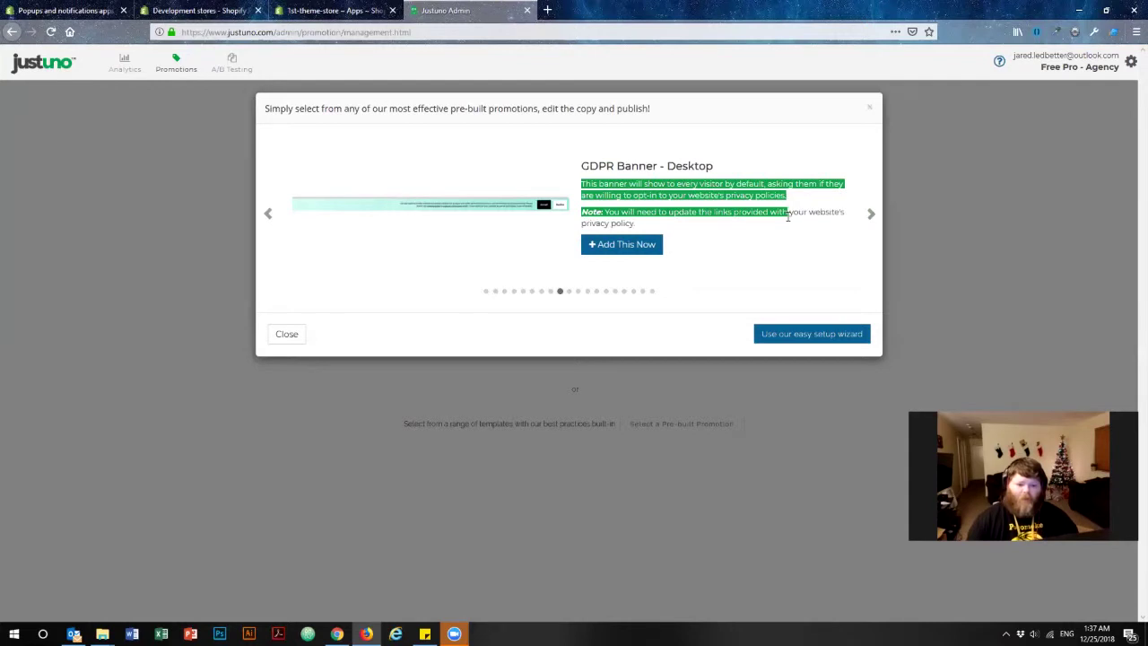
click(694, 187)
drag(654, 185, 793, 201)
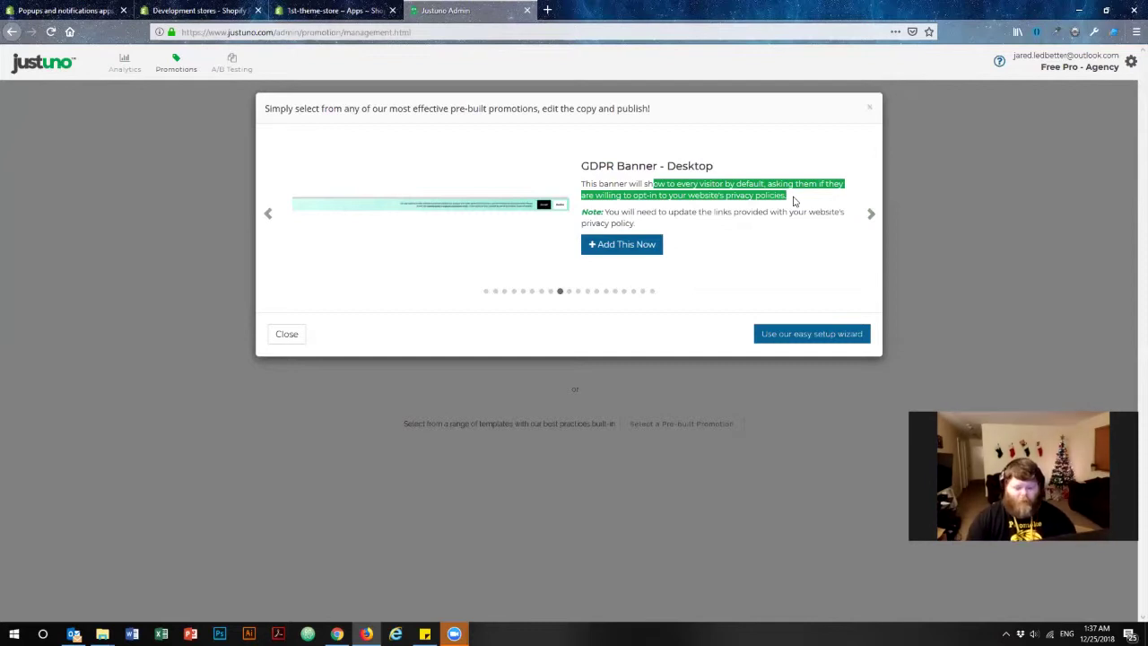
click(769, 209)
drag(805, 211, 600, 165)
click(632, 194)
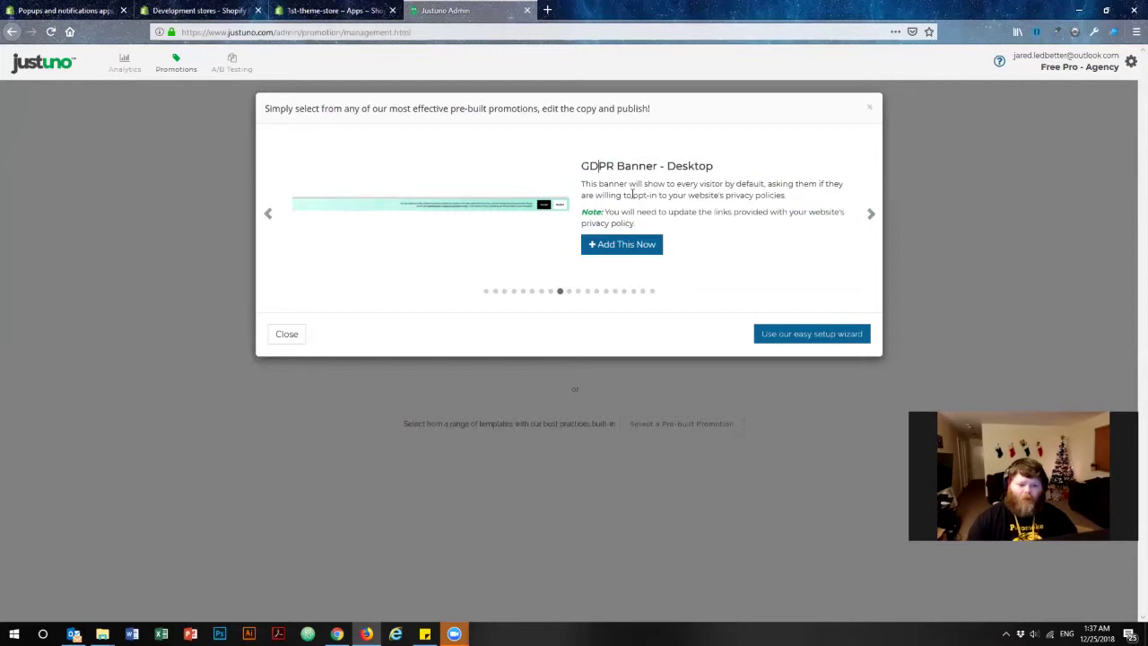
drag(693, 182, 750, 210)
click(797, 221)
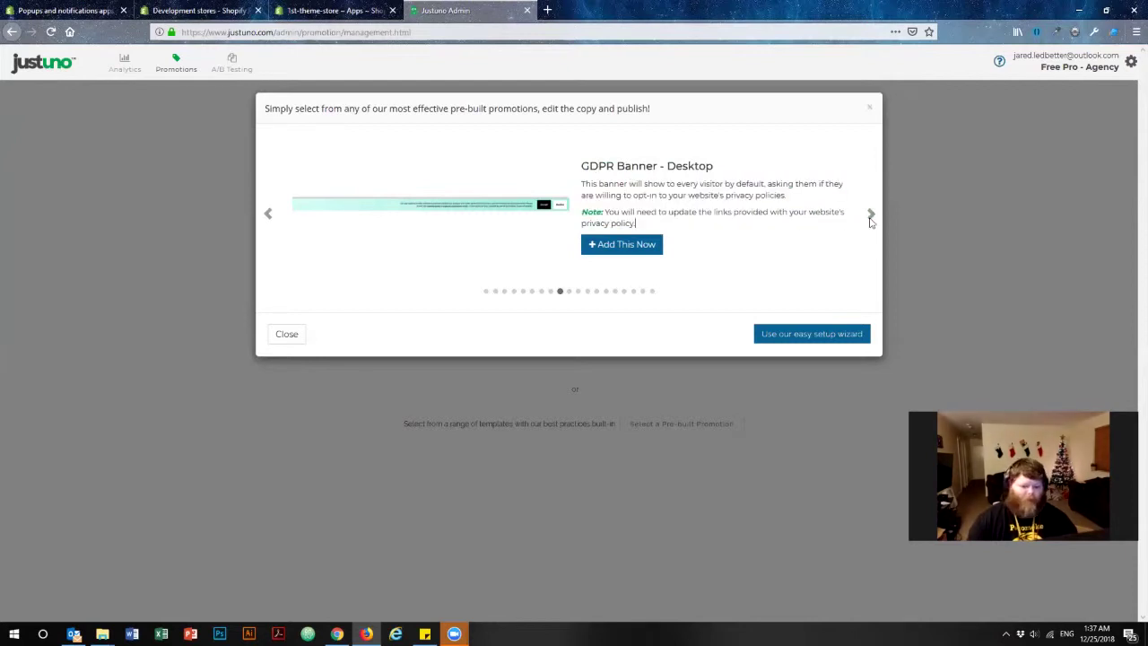
Step: Review the GDPR Banner - Mobile, Landing Page Email Capture, Mobile Landing Page Email Capture and Exit Offer promotions
click(871, 215)
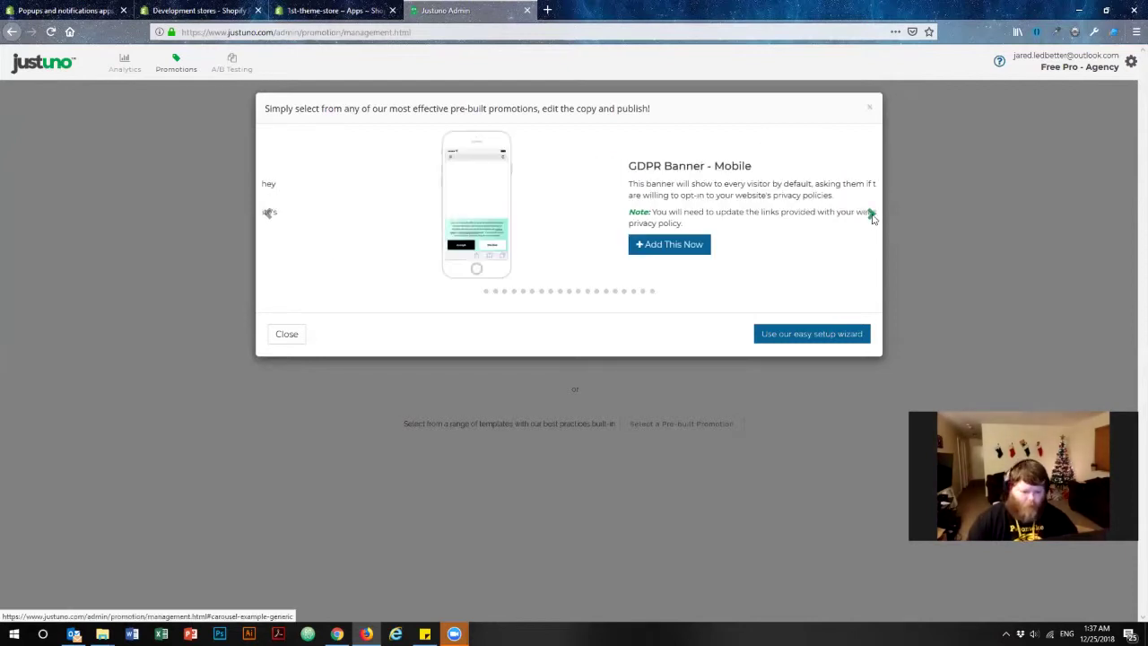
click(872, 215)
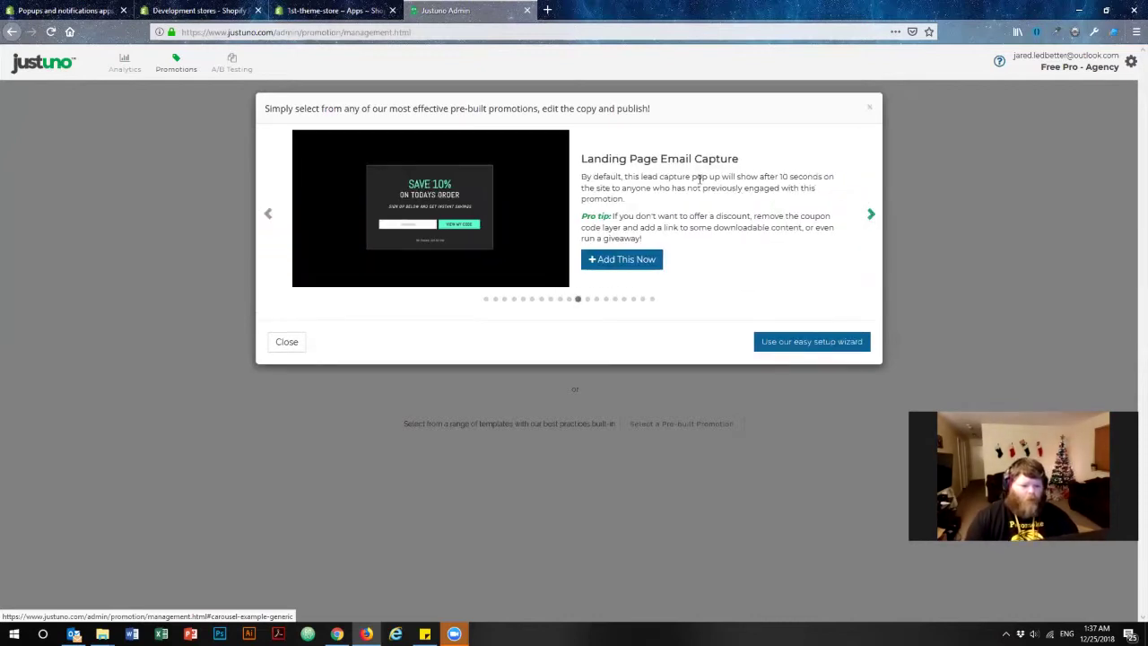
drag(658, 159, 741, 159)
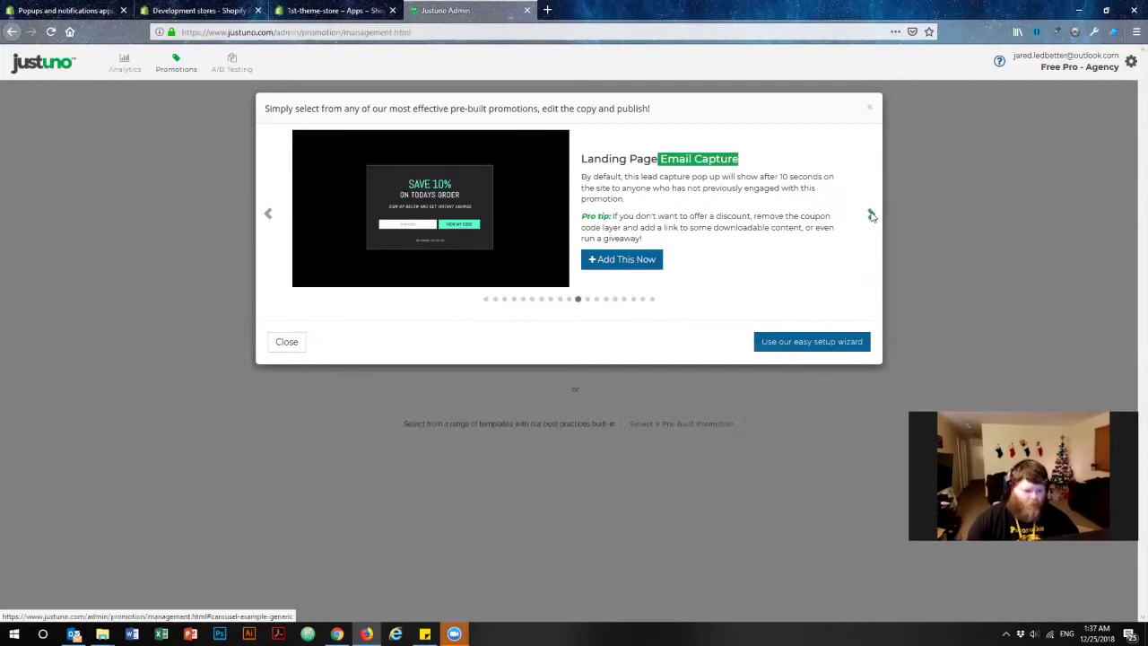
click(871, 215)
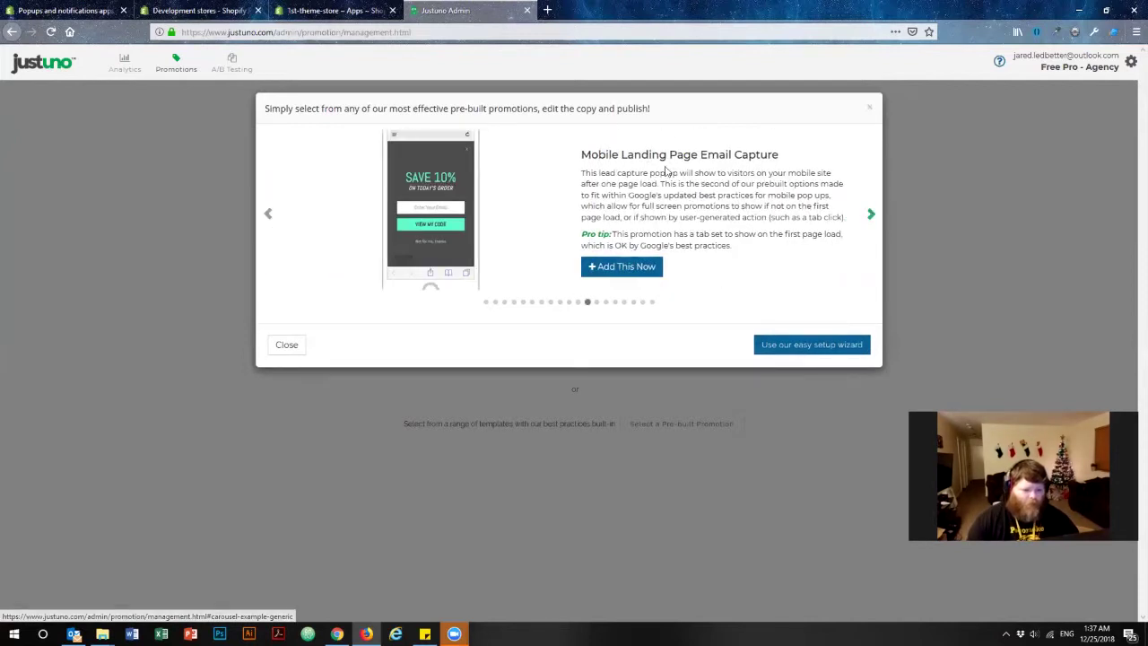
click(872, 216)
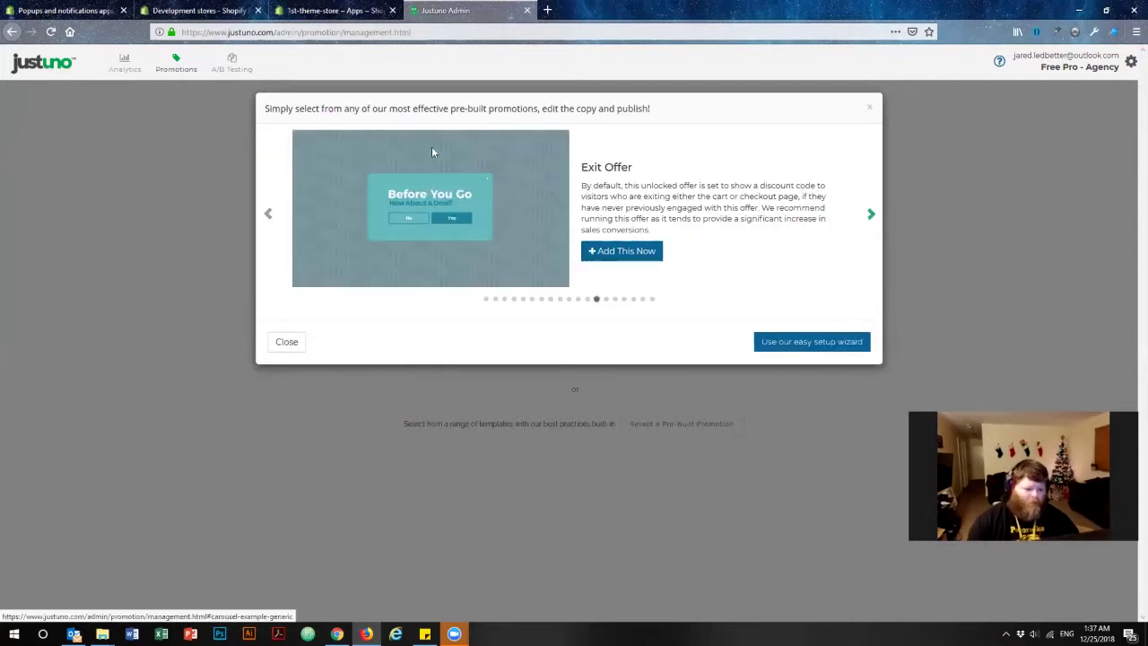
Step: Compare the desktop, side wheel and mobile Spin to Win promotions, and look through the New Visitor and Cart Abandoner ones
click(872, 215)
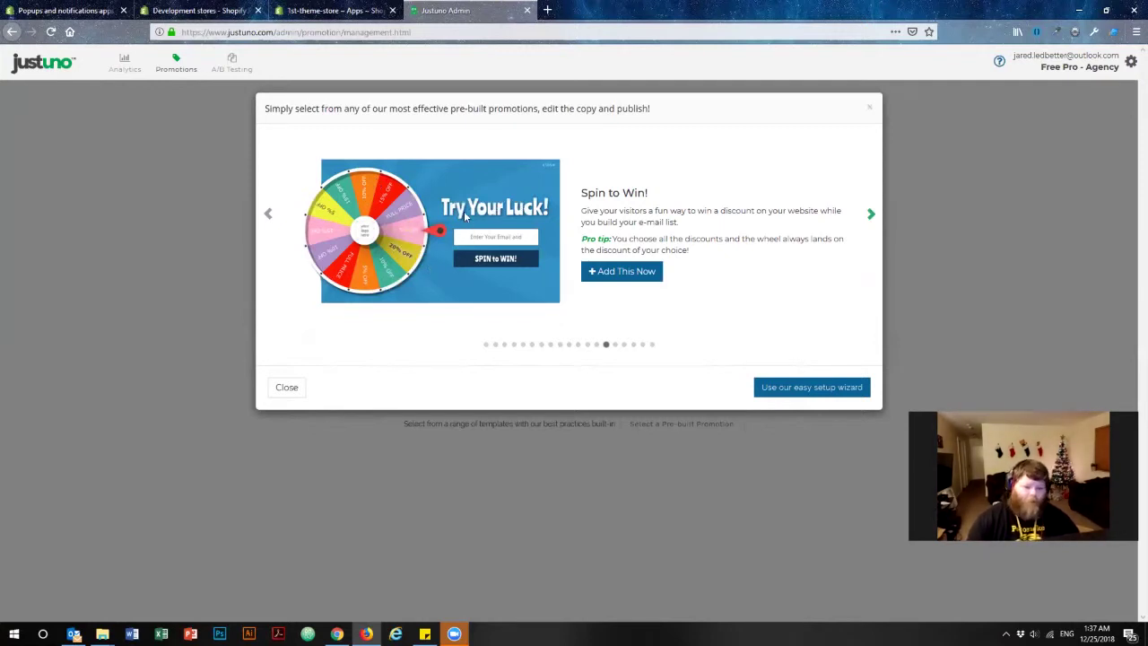
click(871, 214)
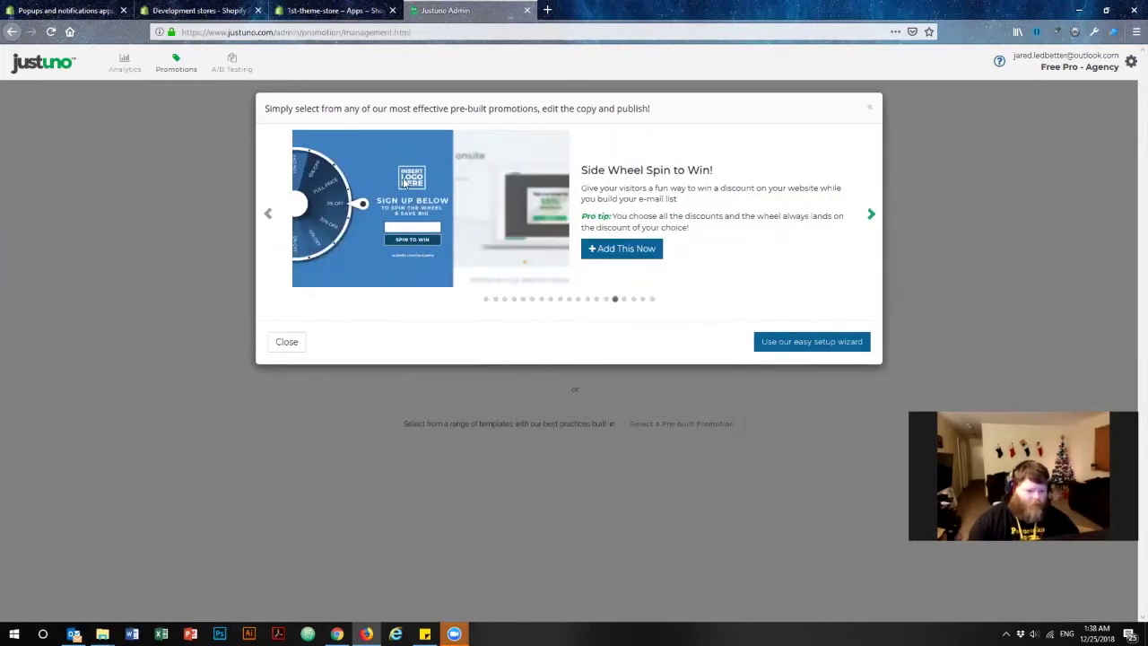
click(267, 213)
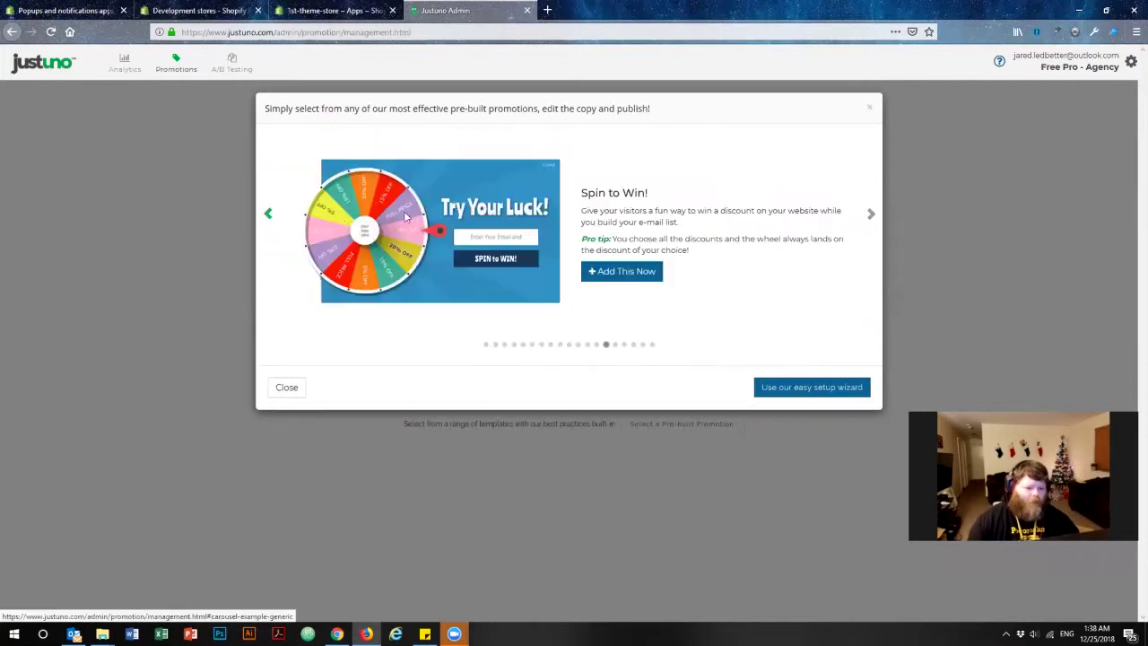
click(871, 216)
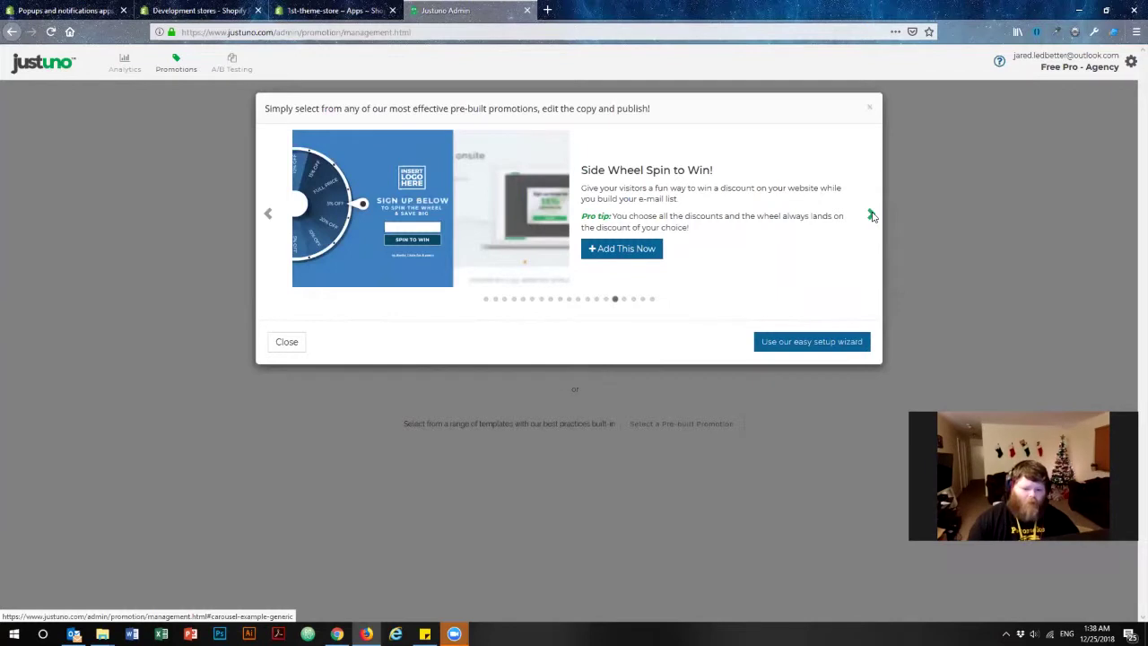
click(870, 215)
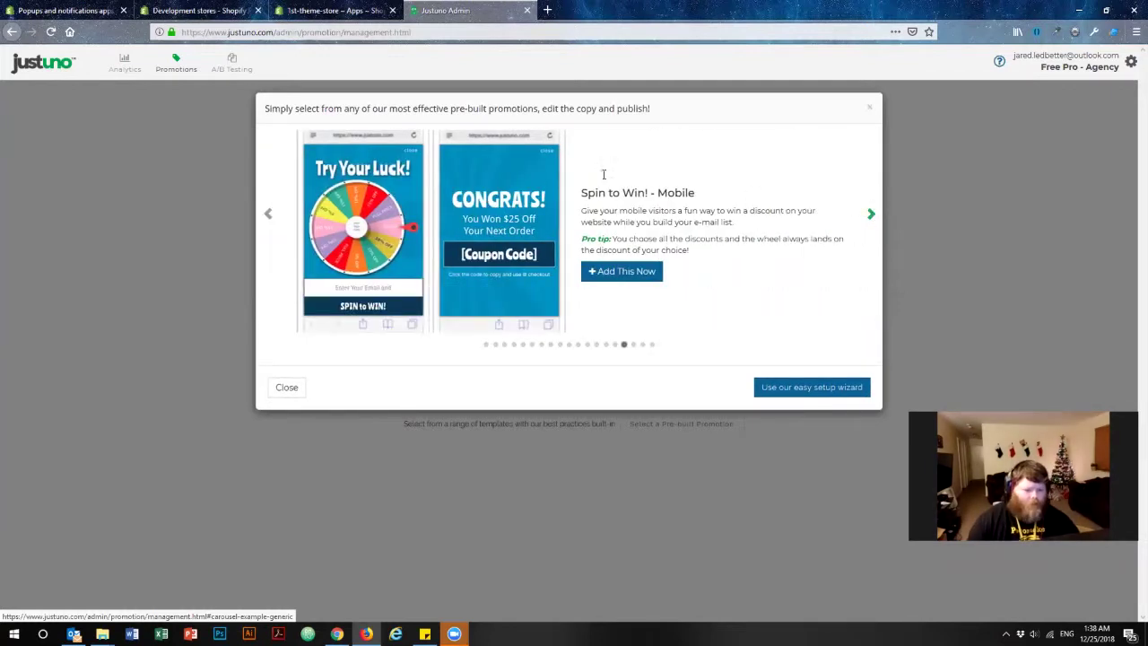
click(871, 215)
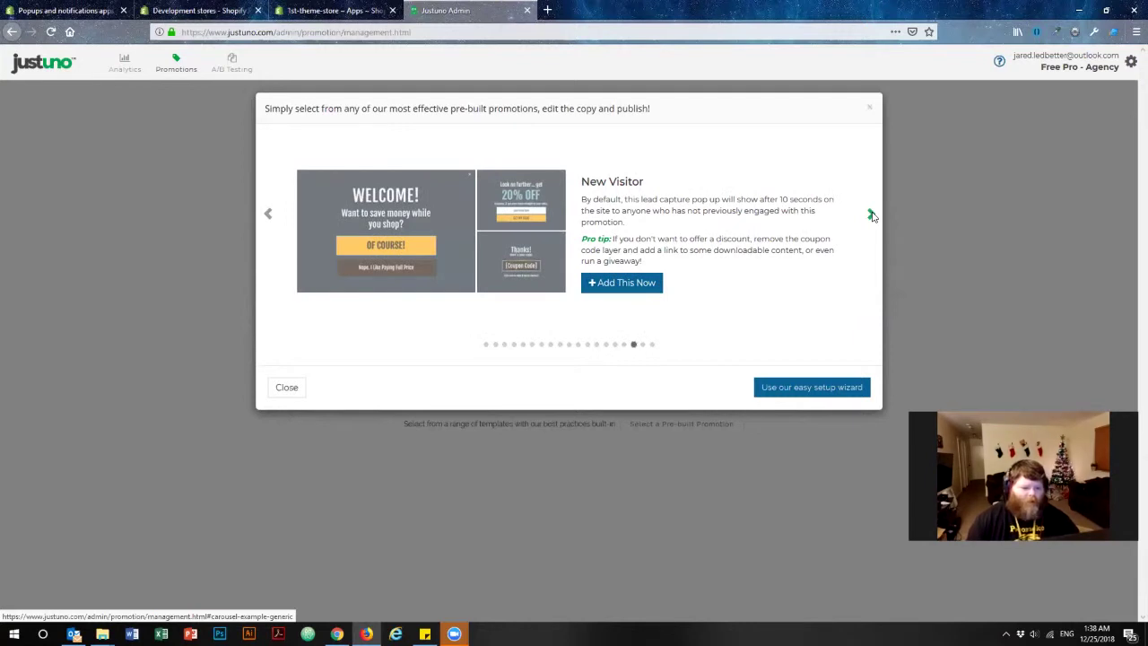
click(870, 215)
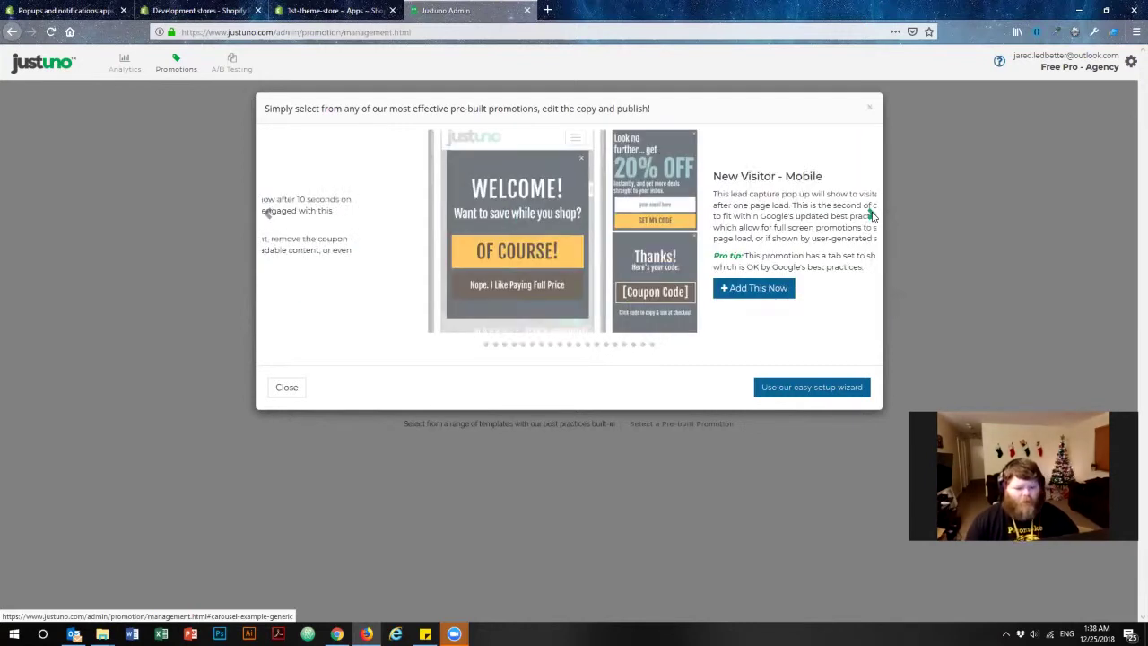
click(870, 215)
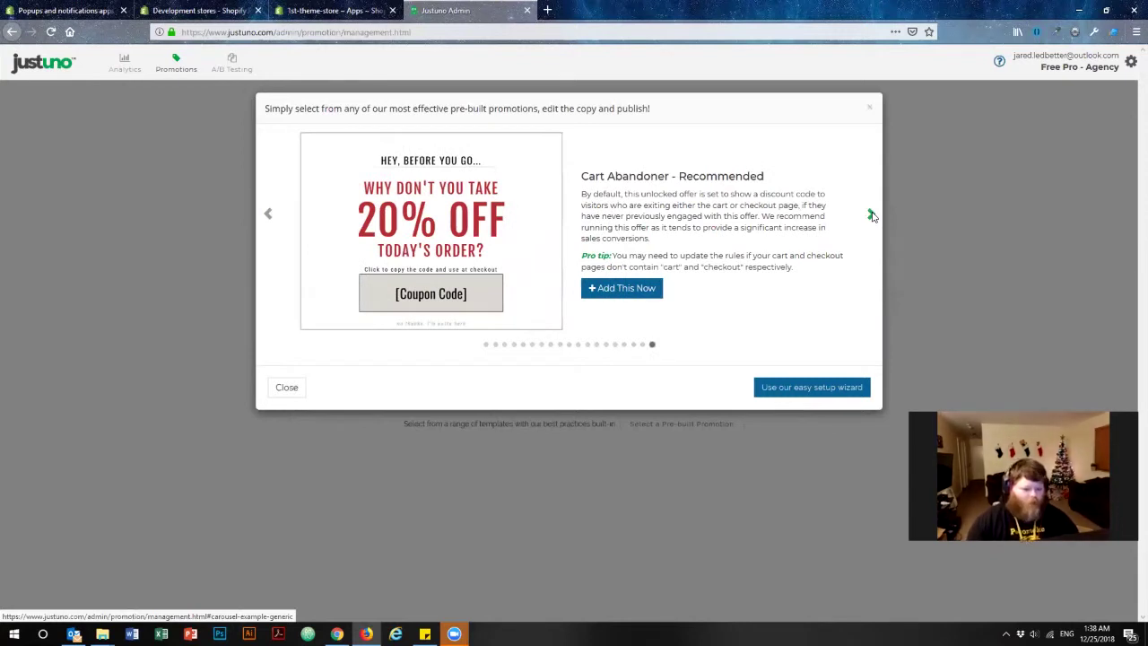
Step: Add the Holiday Landing Page Email Capture promotion and open its Overlay Settings in the design editor
click(870, 215)
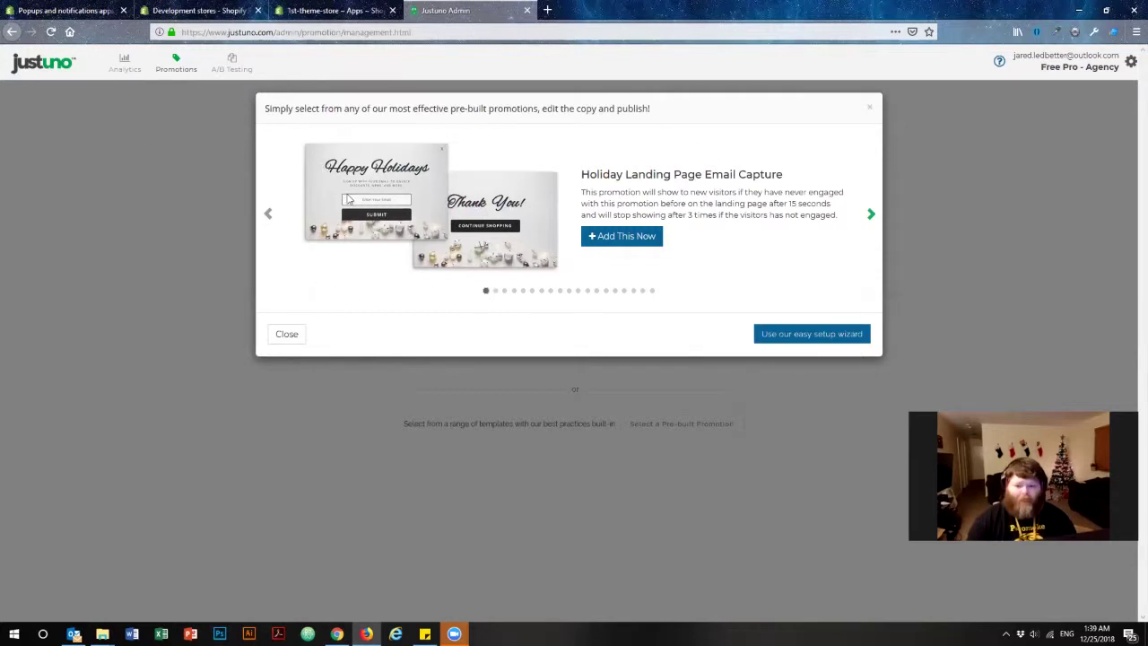
click(647, 237)
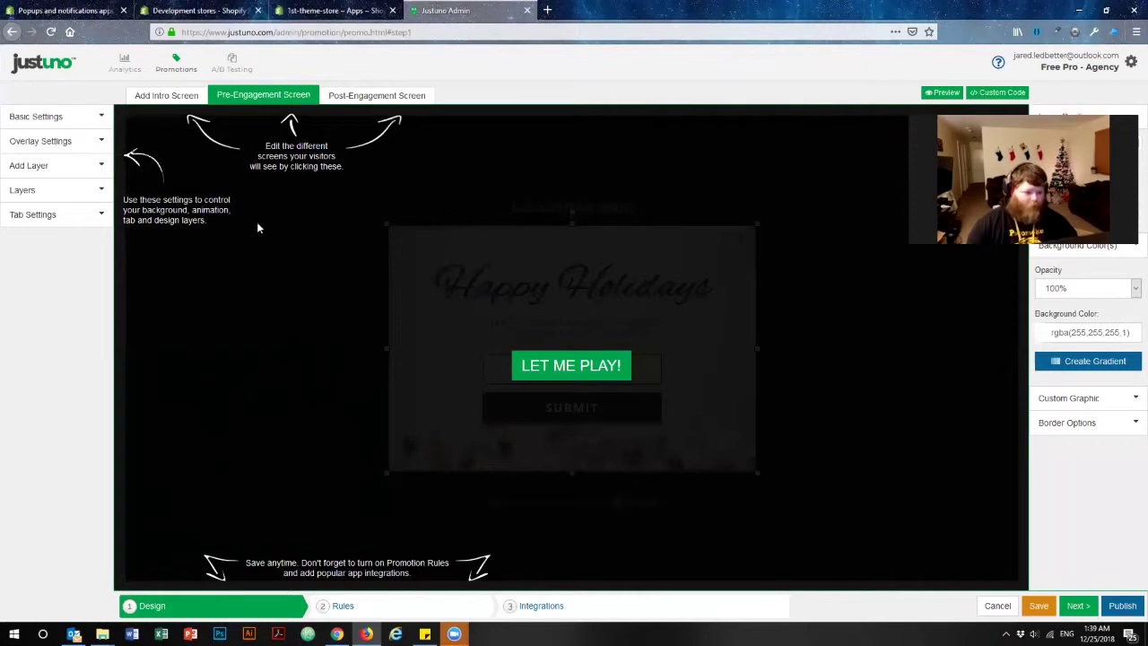
click(592, 370)
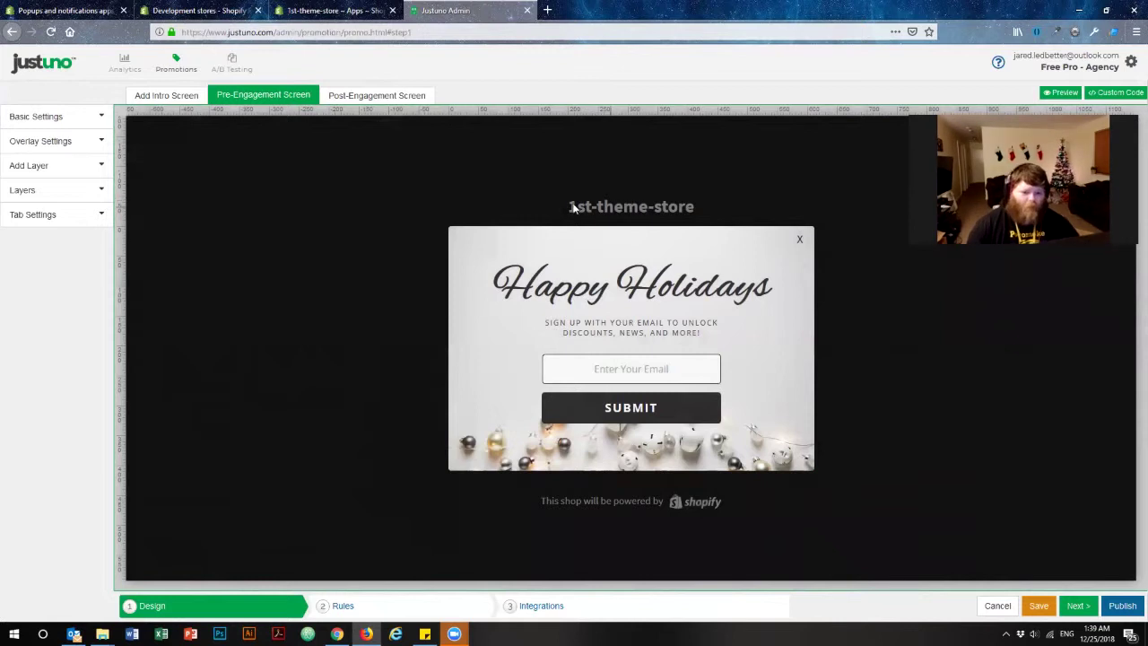
click(615, 205)
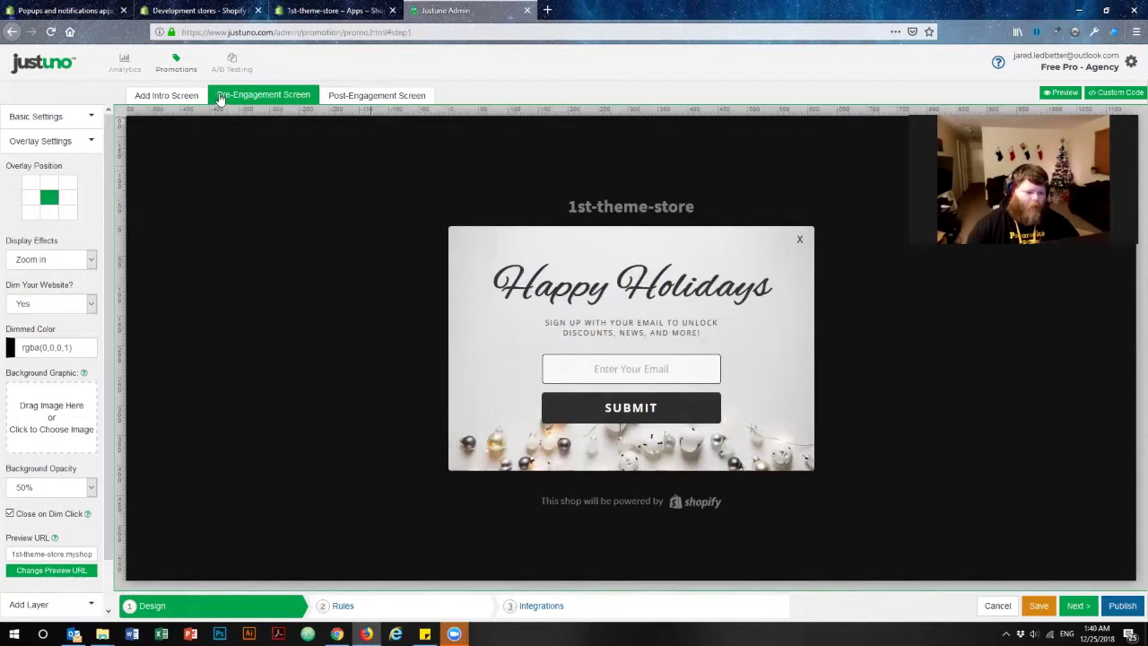
Step: Compare the holiday popup's pre-engagement and post-engagement screens, and dismiss the desktop notification
click(395, 98)
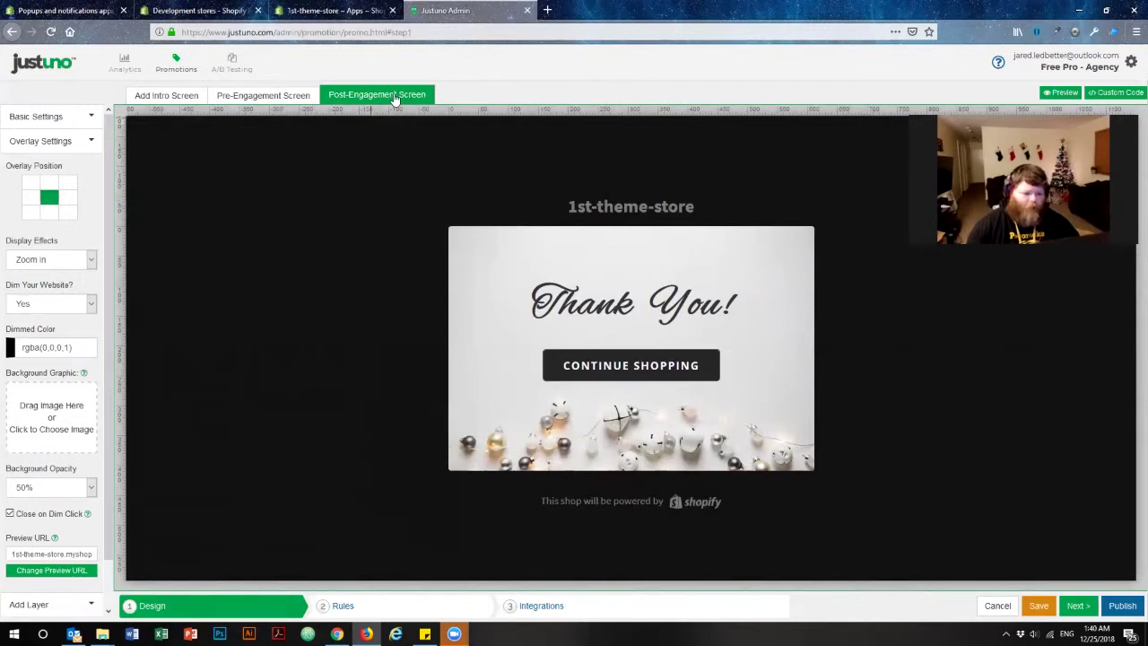
click(271, 97)
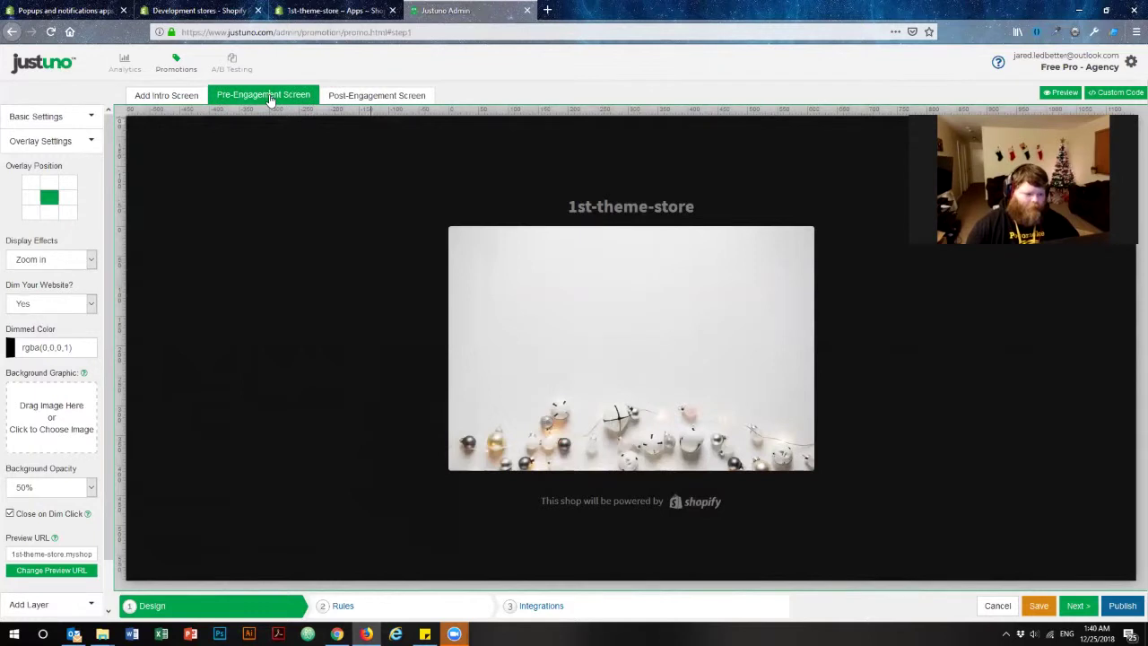
click(372, 97)
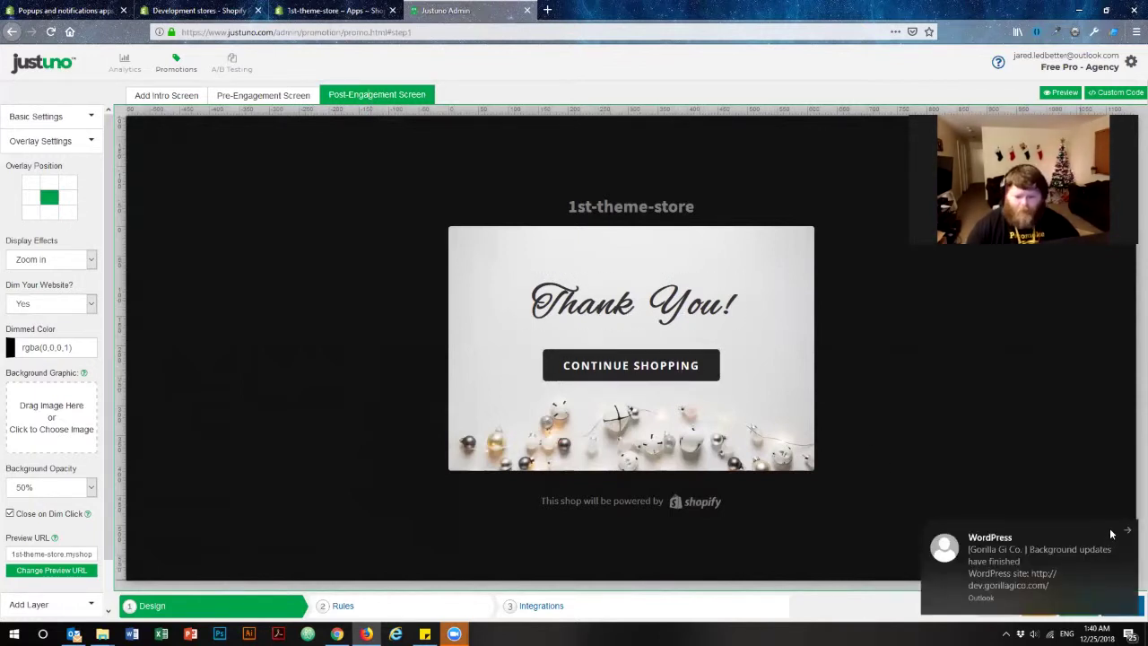
click(1129, 530)
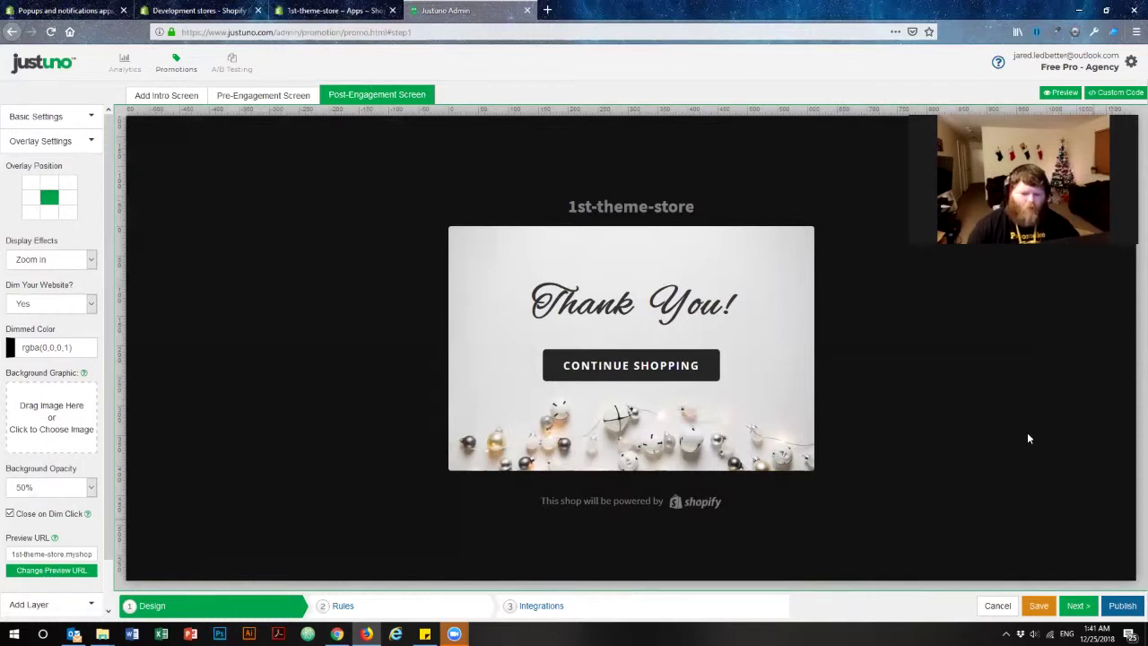
Step: Publish the Holiday Email Capture - Desktop promotion and activate it so it can be used
click(1123, 607)
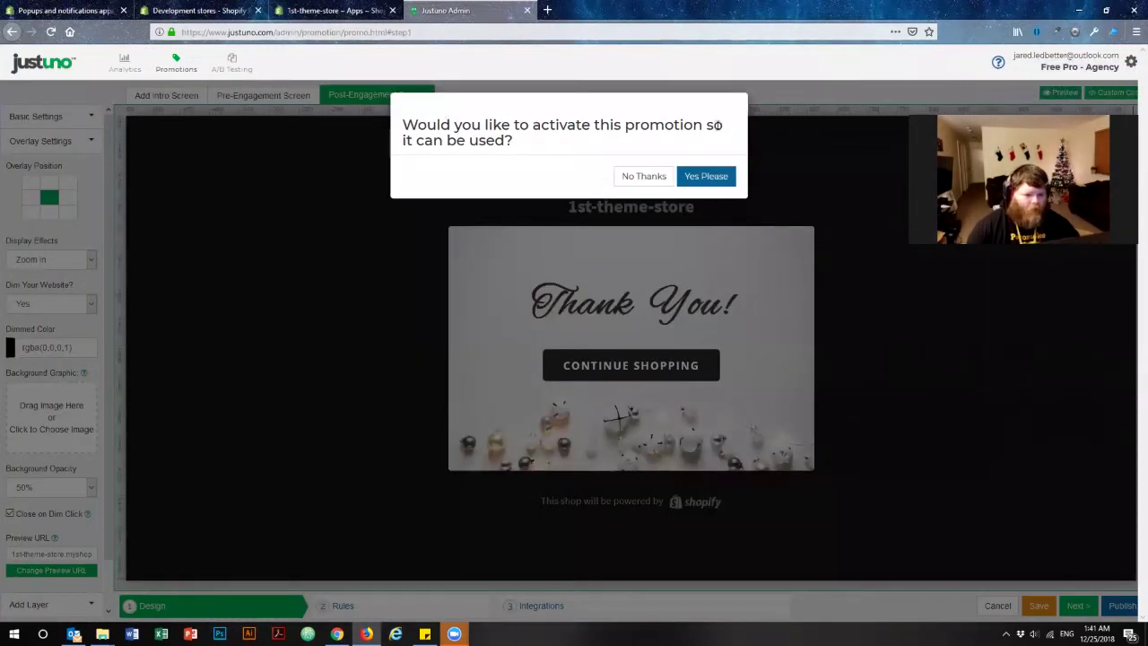
click(709, 176)
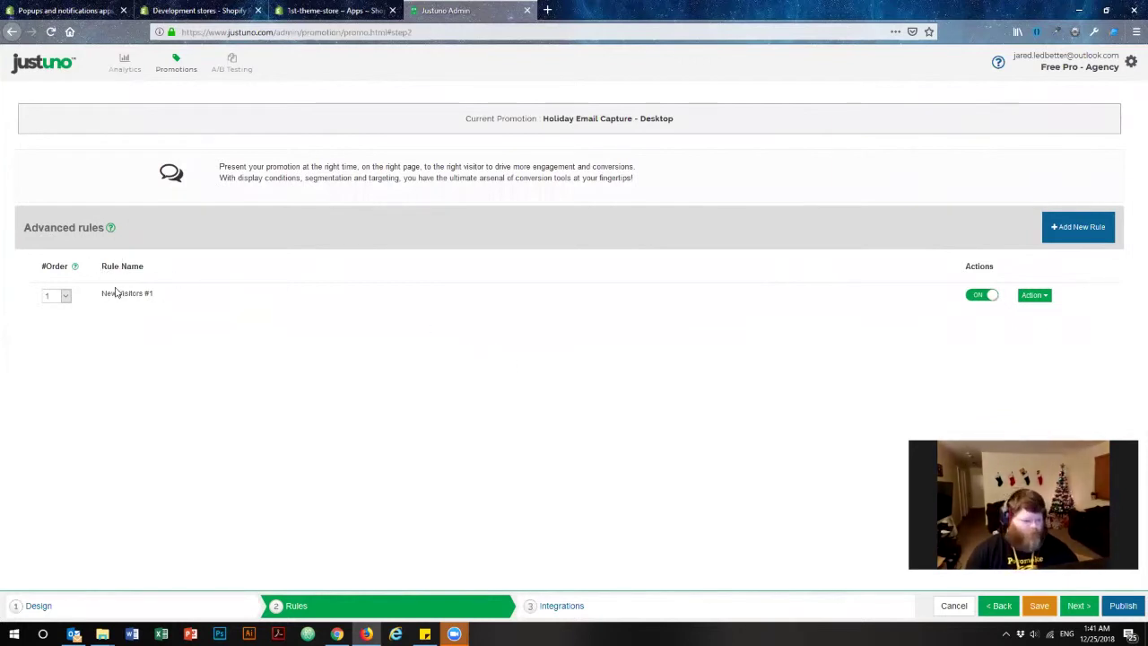
Step: Open the New Visitors #1 rule of the promotion for editing and look over its settings
drag(102, 264, 142, 294)
click(185, 331)
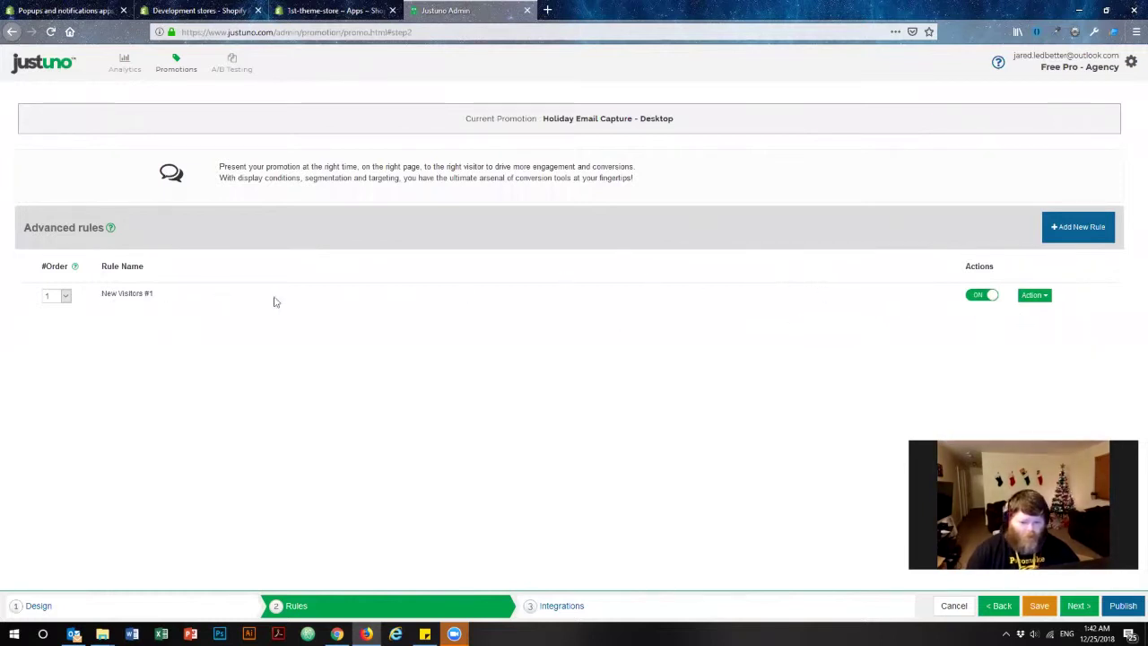
click(1038, 296)
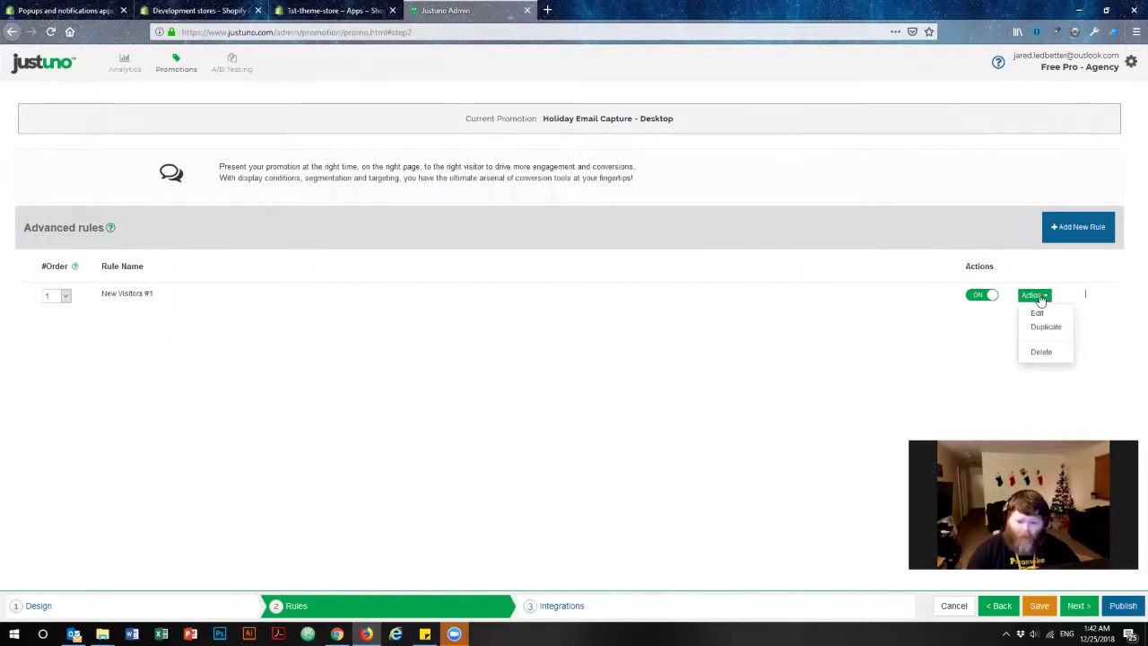
click(1037, 315)
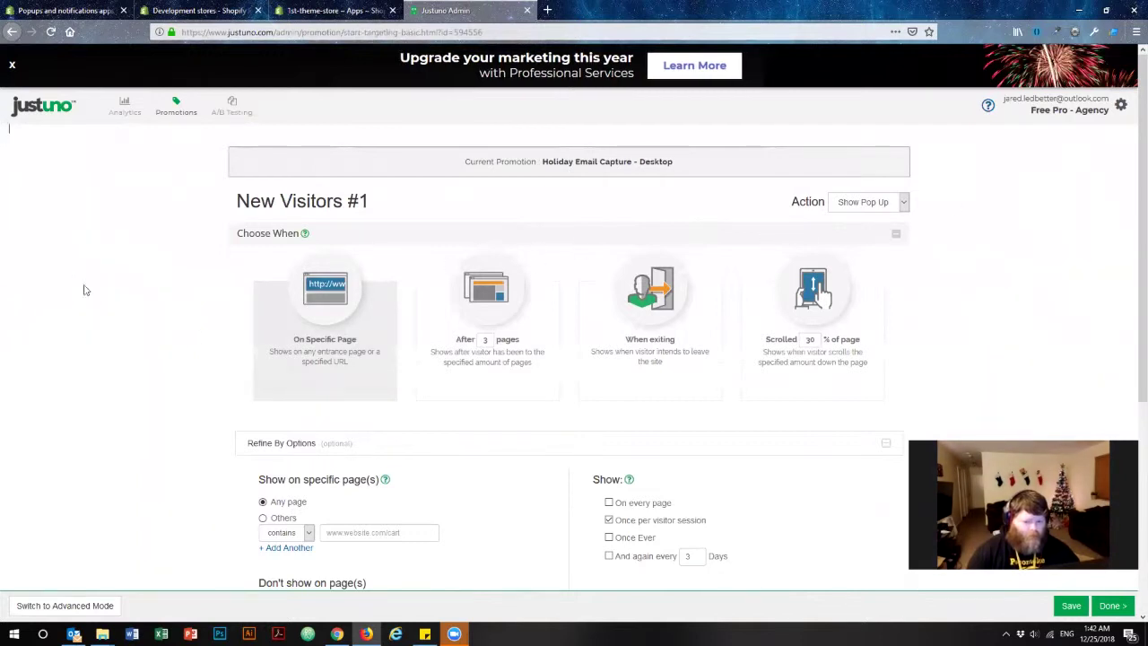
scroll(184, 297, down, 3)
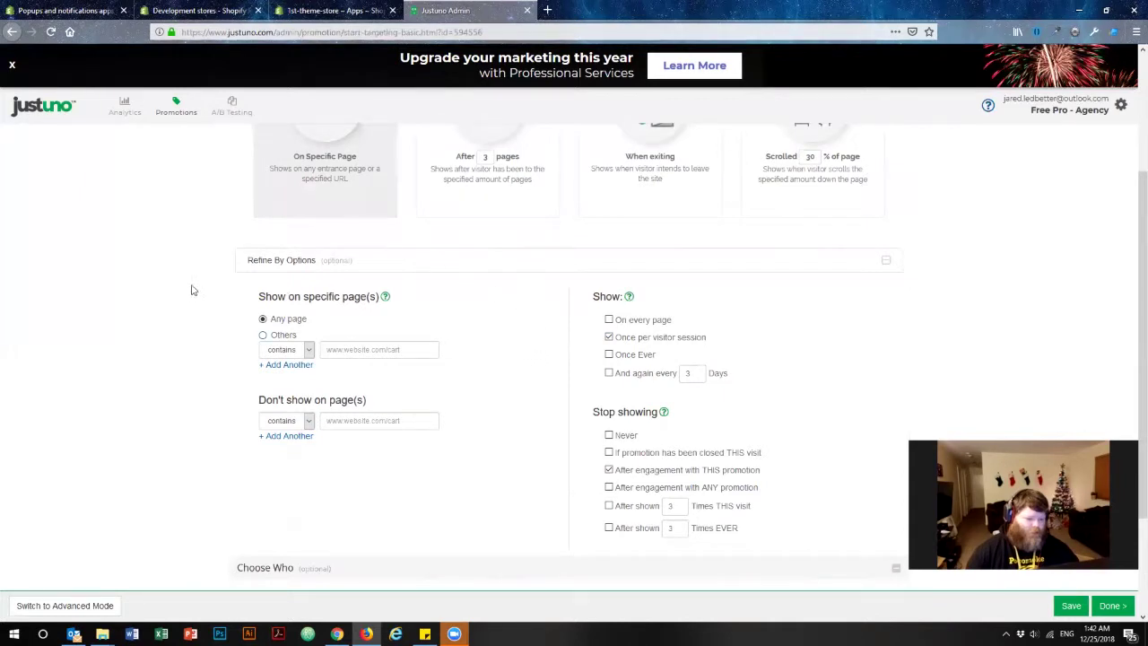
scroll(189, 350, up, 3)
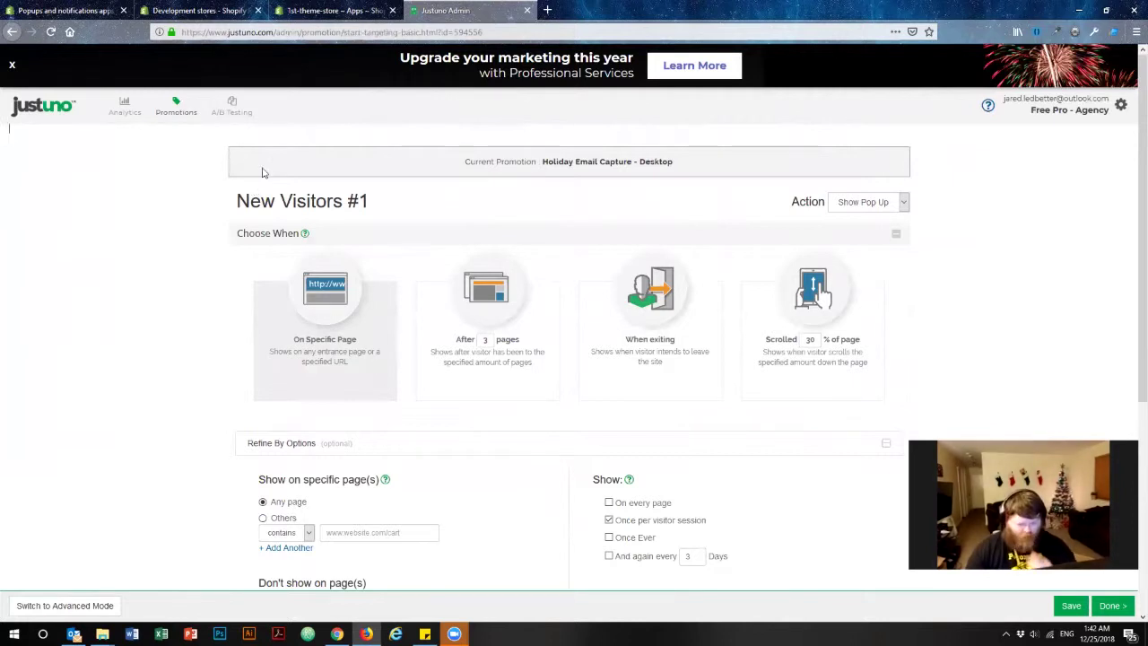
Step: Examine the rule's name and its available actions: Show Pop Up, Show Tab and Show In Page
drag(402, 191, 201, 199)
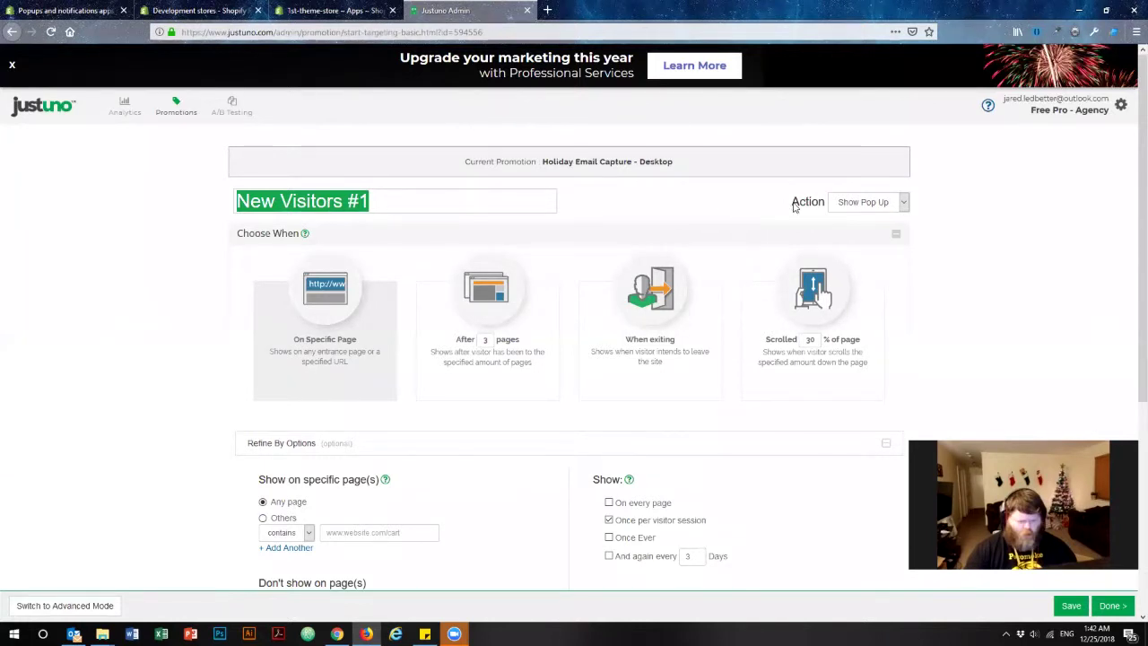
double_click(833, 206)
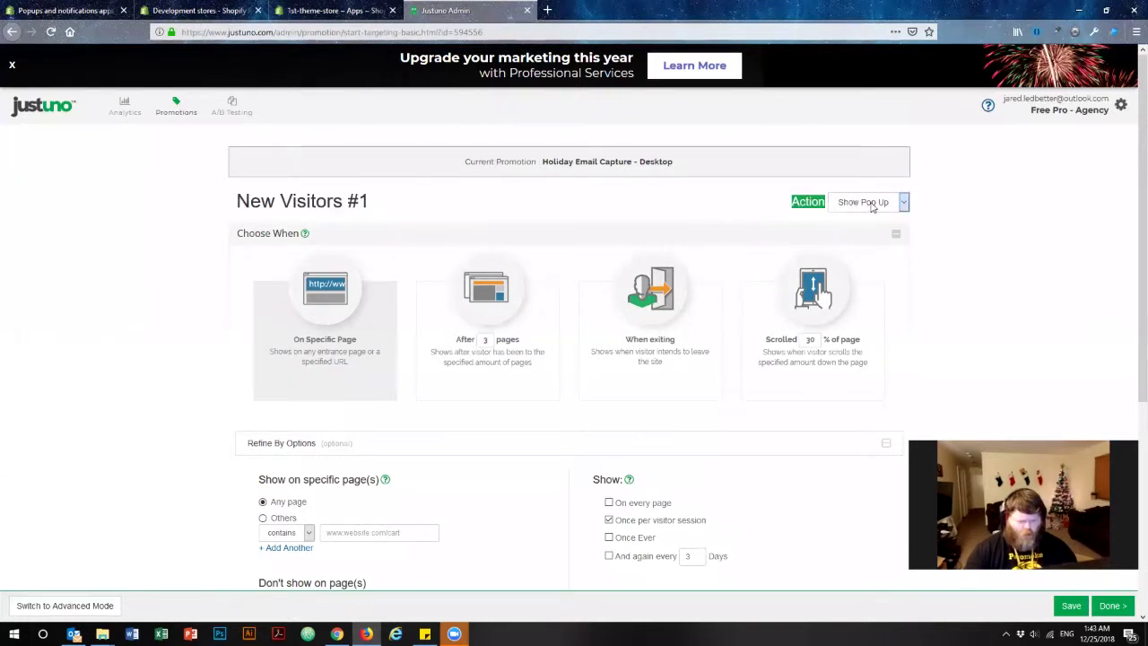
click(904, 203)
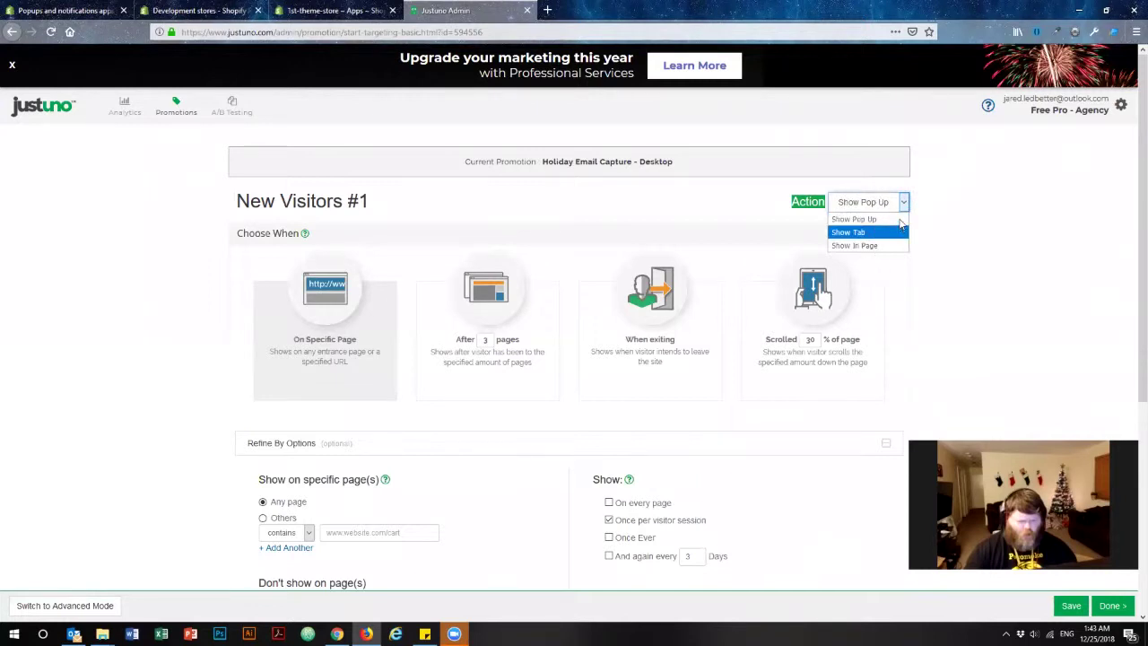
click(940, 221)
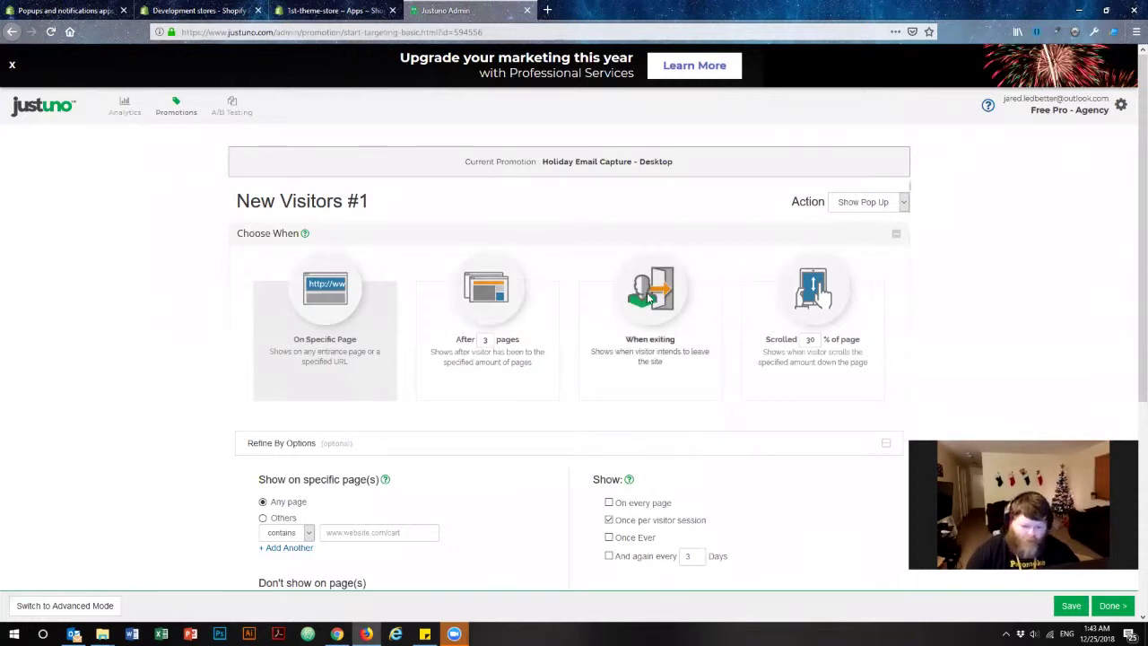
Step: Compare the rule's four display triggers and set the popup to show when the visitor has scrolled 30 % of the page
click(814, 286)
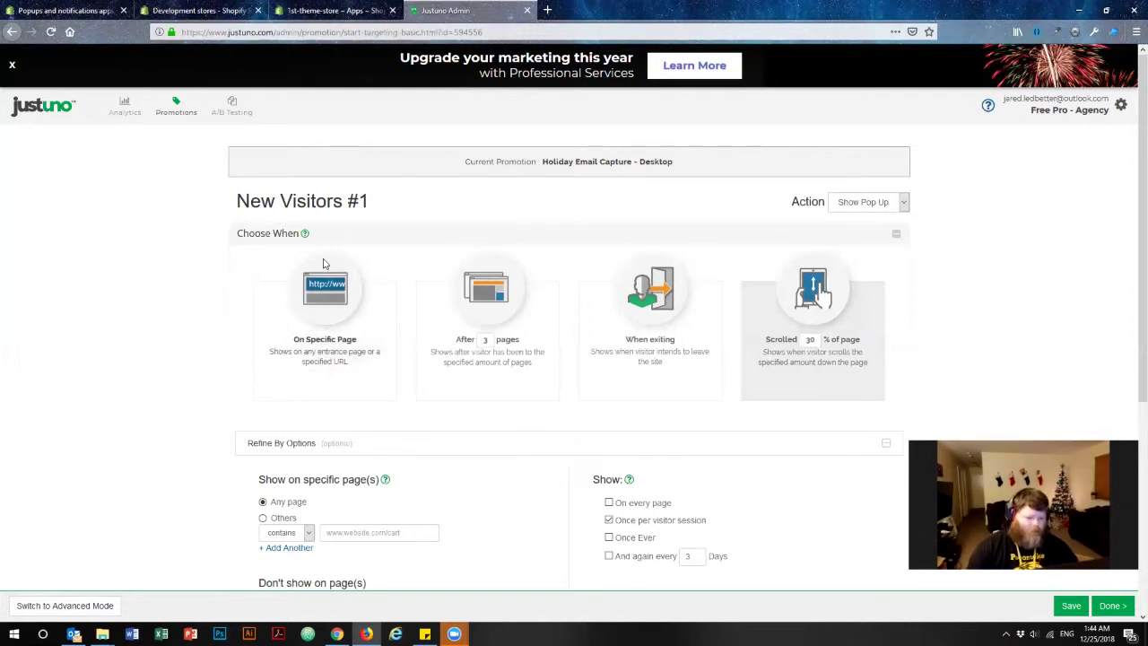
click(327, 305)
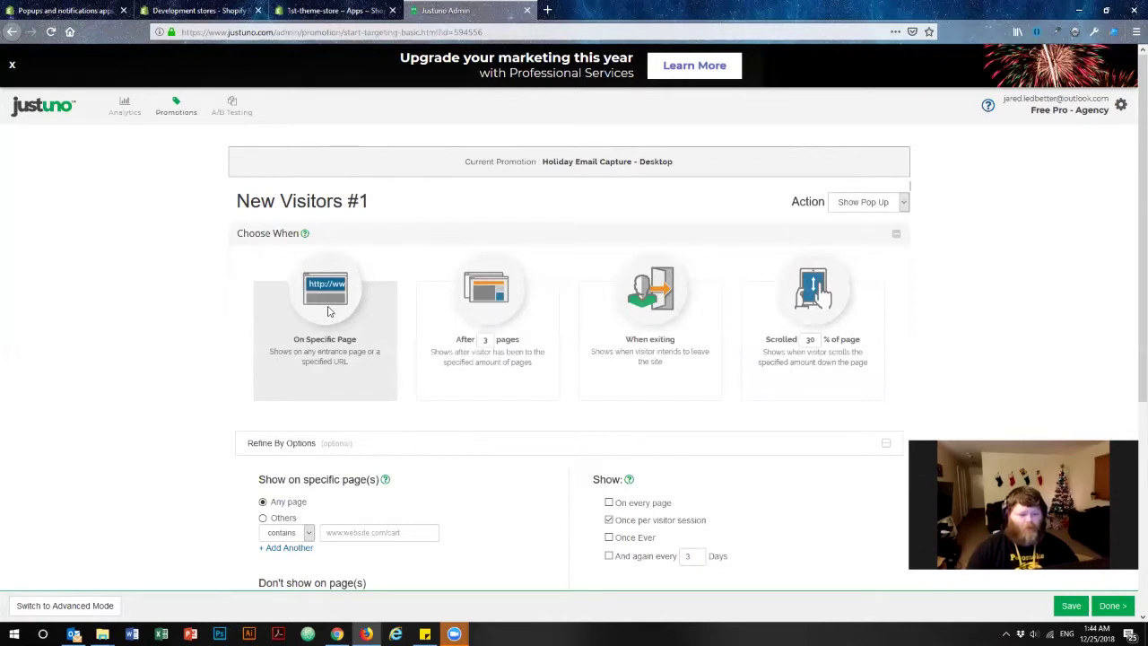
click(804, 314)
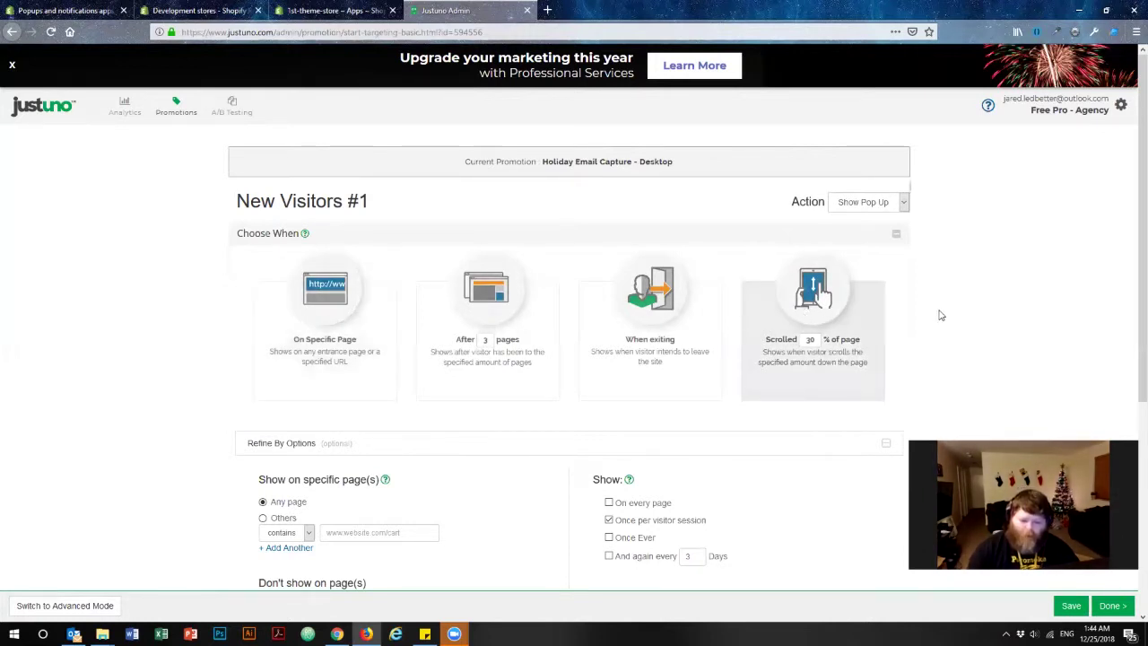
click(480, 294)
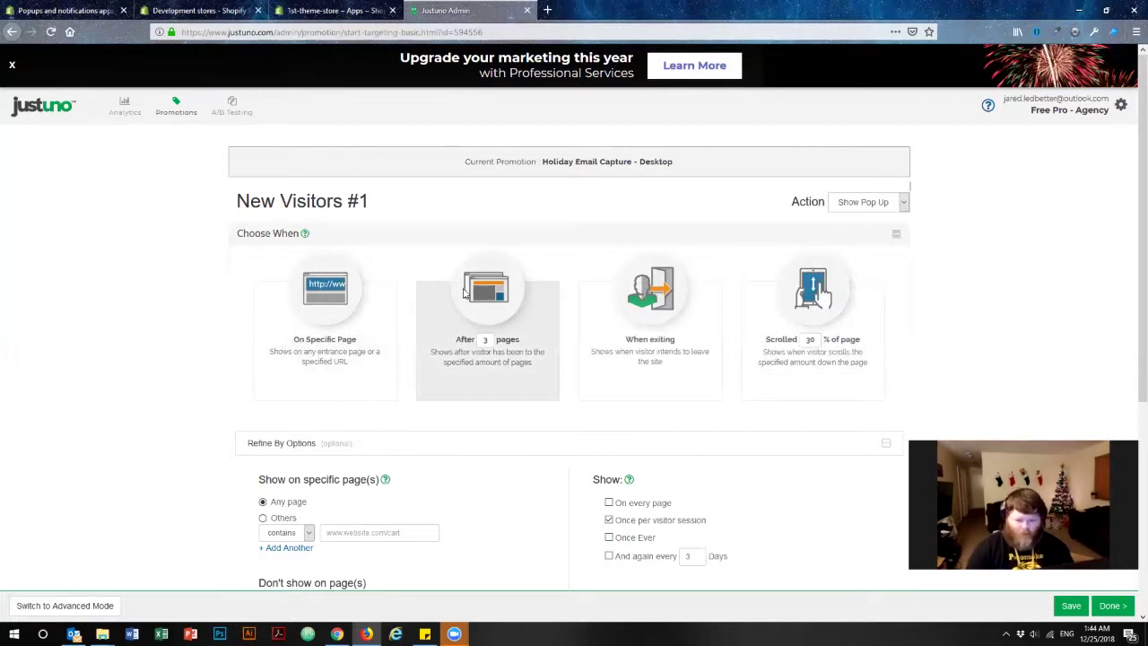
click(646, 287)
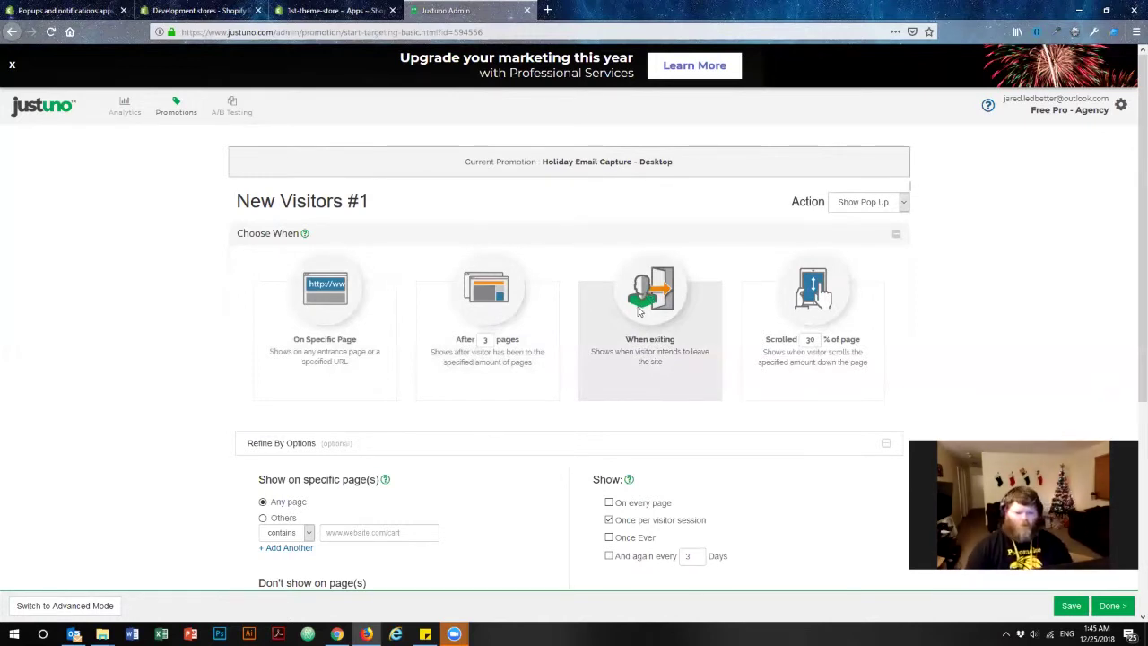
click(329, 290)
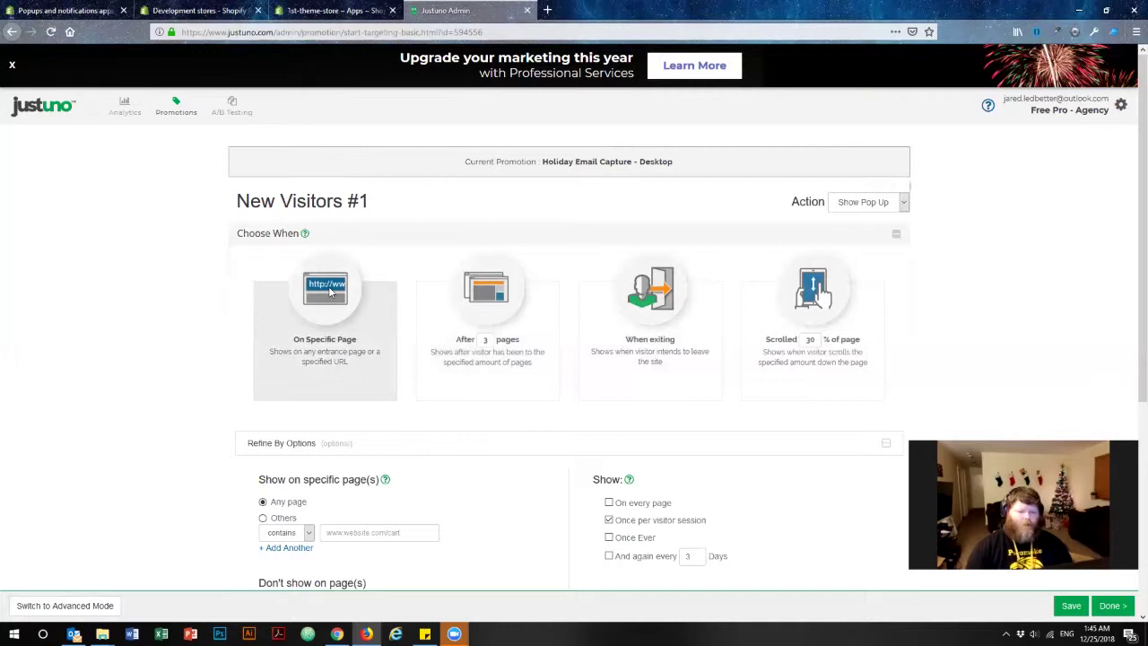
click(783, 305)
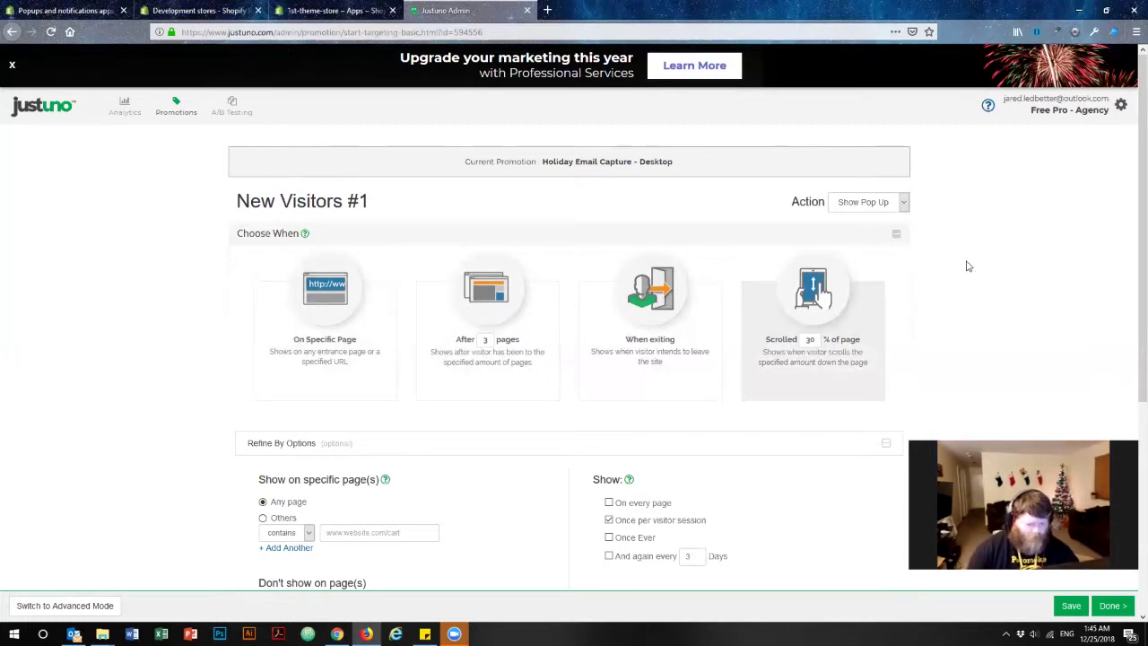
Step: Examine the options for showing or not showing the popup on specific pages, and the scroll trigger's percentage
scroll(969, 263, down, 3)
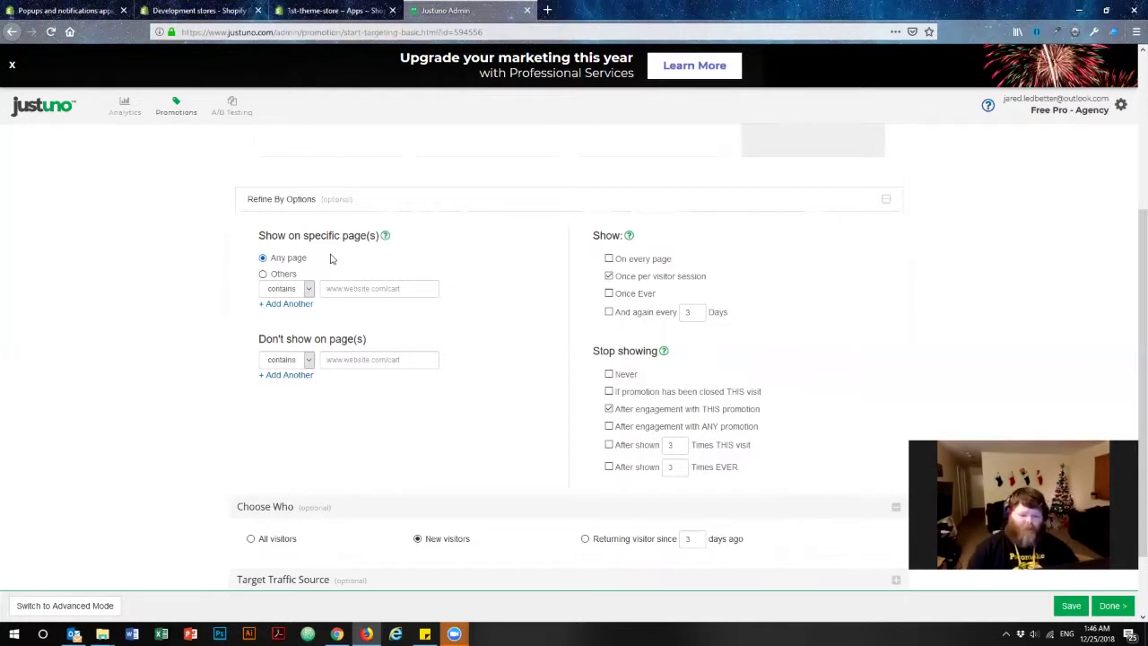
drag(366, 339, 267, 332)
click(330, 333)
drag(366, 339, 269, 343)
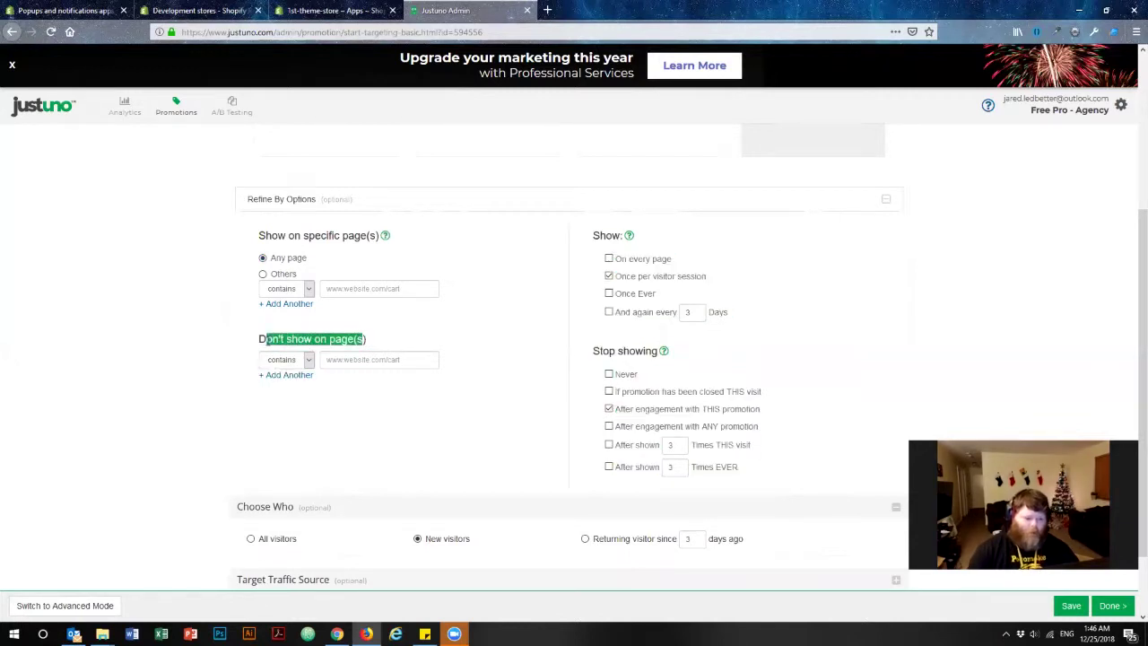
click(230, 333)
scroll(235, 337, up, 3)
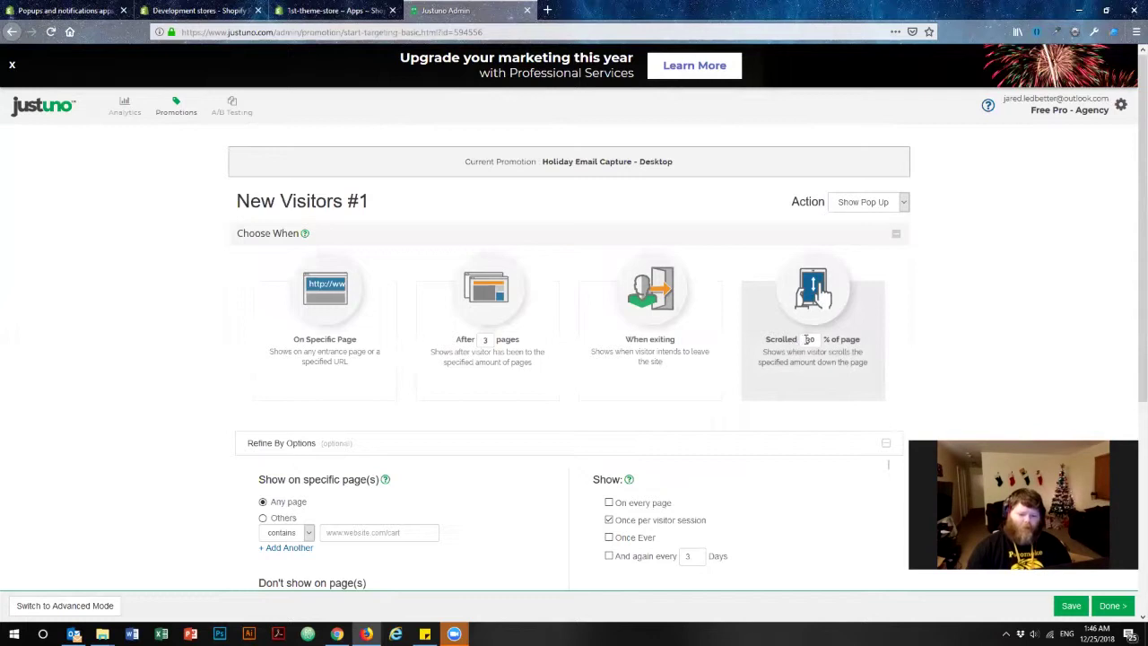
double_click(810, 339)
click(962, 313)
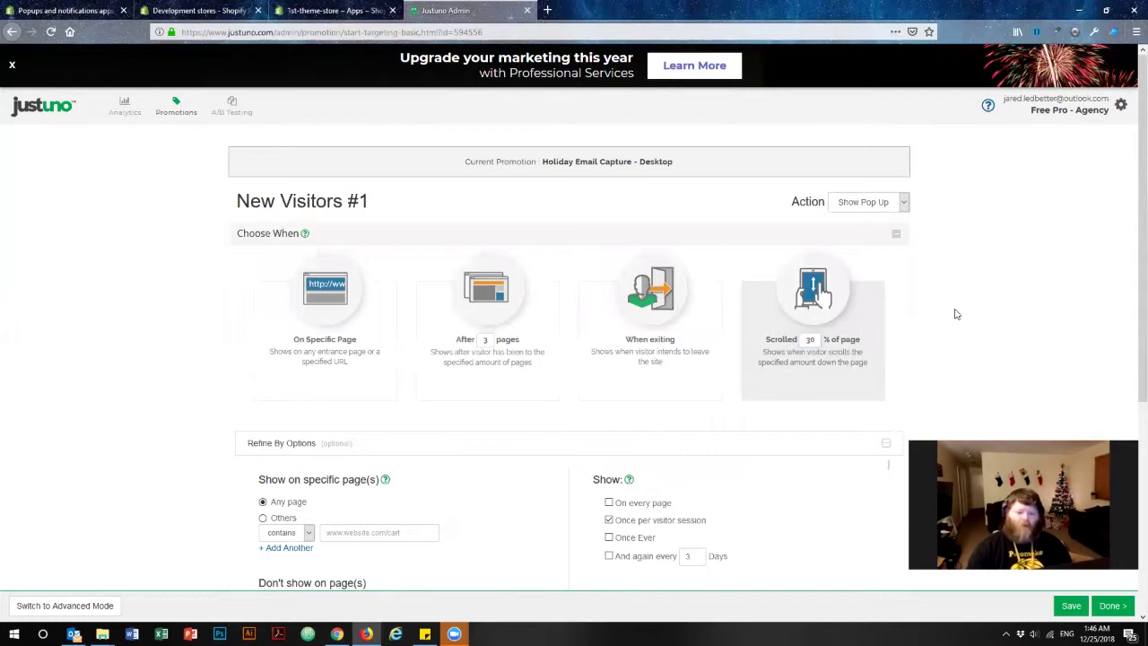
Step: Review the rule's Show frequency and Stop showing options under Refine By Options
scroll(933, 313, down, 2)
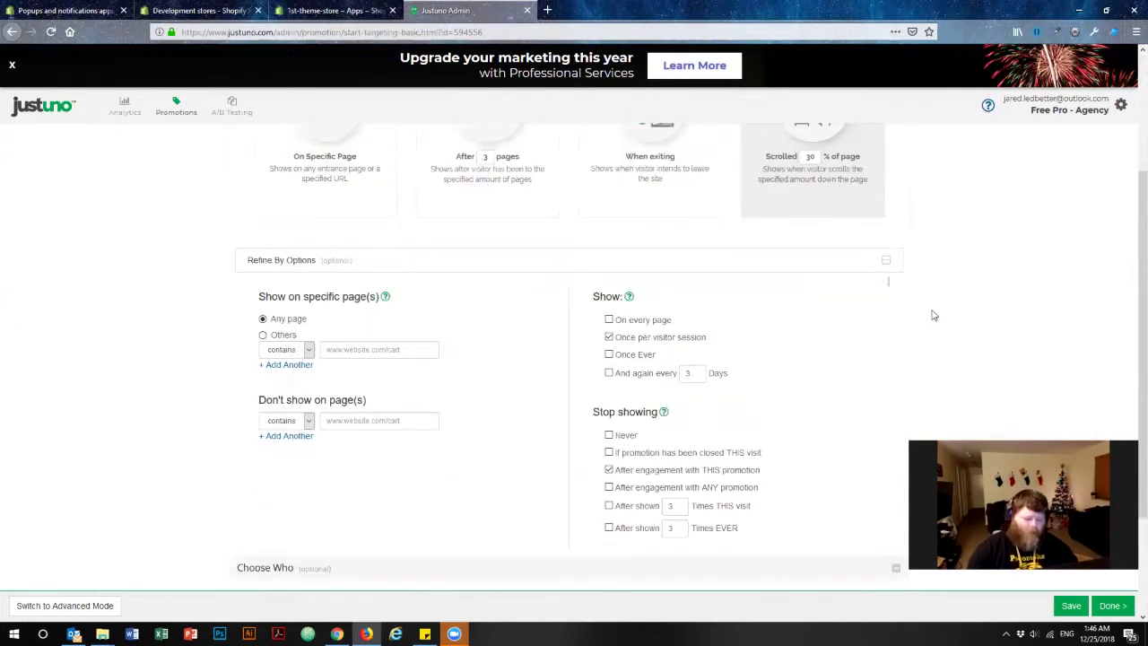
scroll(933, 314, down, 1)
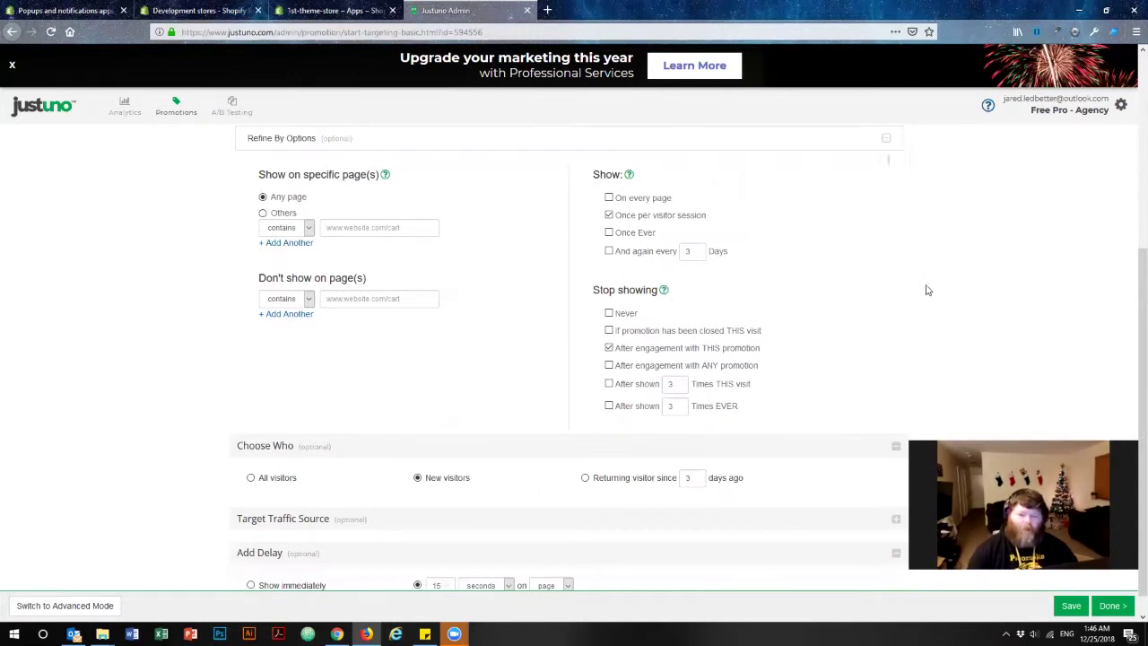
drag(585, 174, 659, 174)
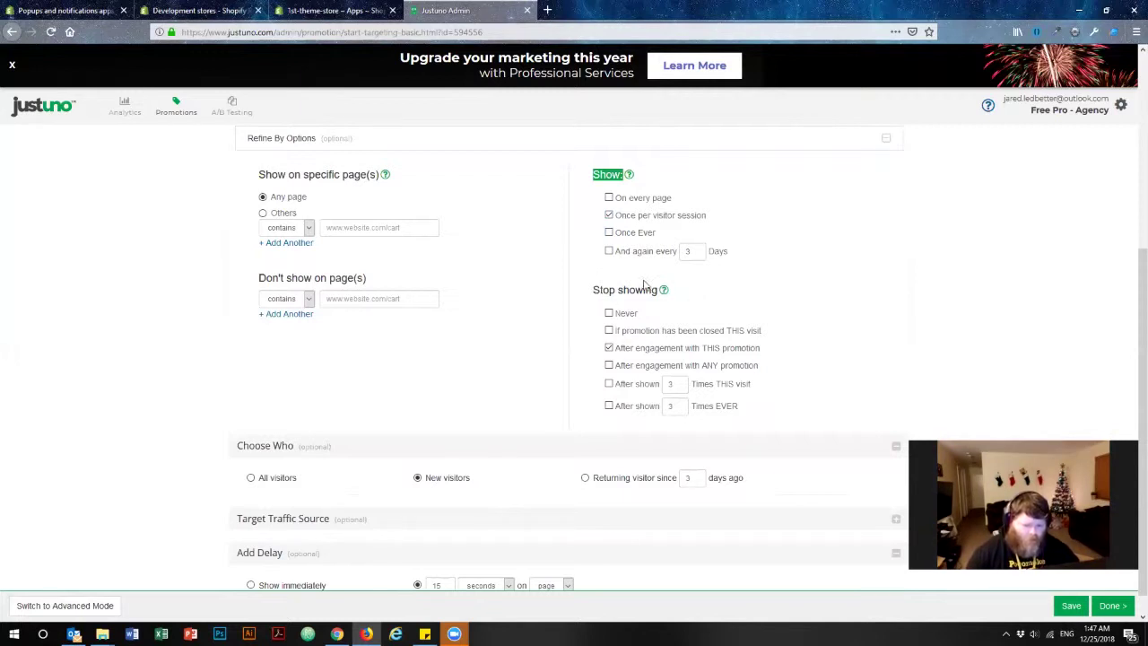
click(590, 289)
drag(654, 290, 709, 292)
click(708, 292)
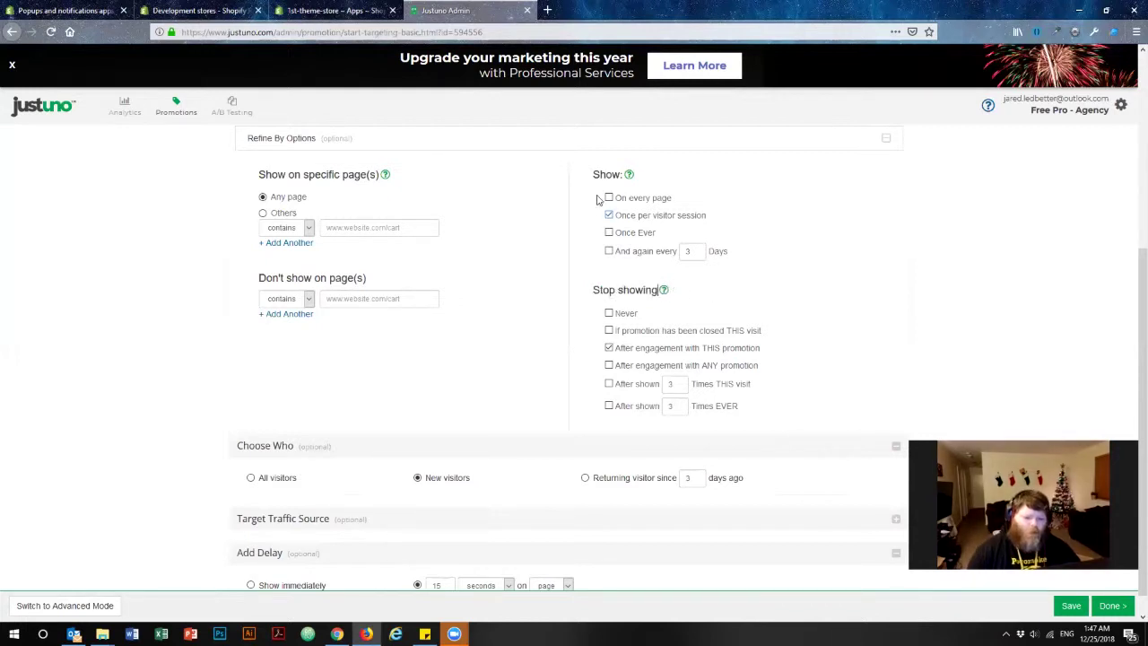
Step: Read the Help Center entries on showing the popup on specific pages and on the Show frequency, including its session note
click(385, 175)
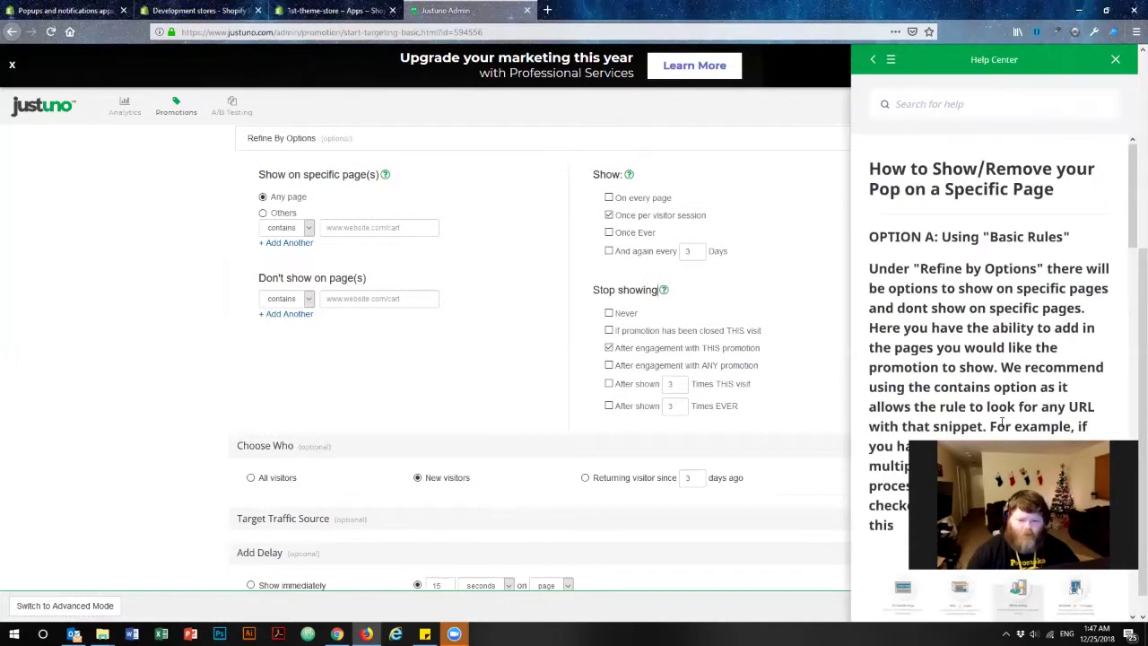
click(1114, 59)
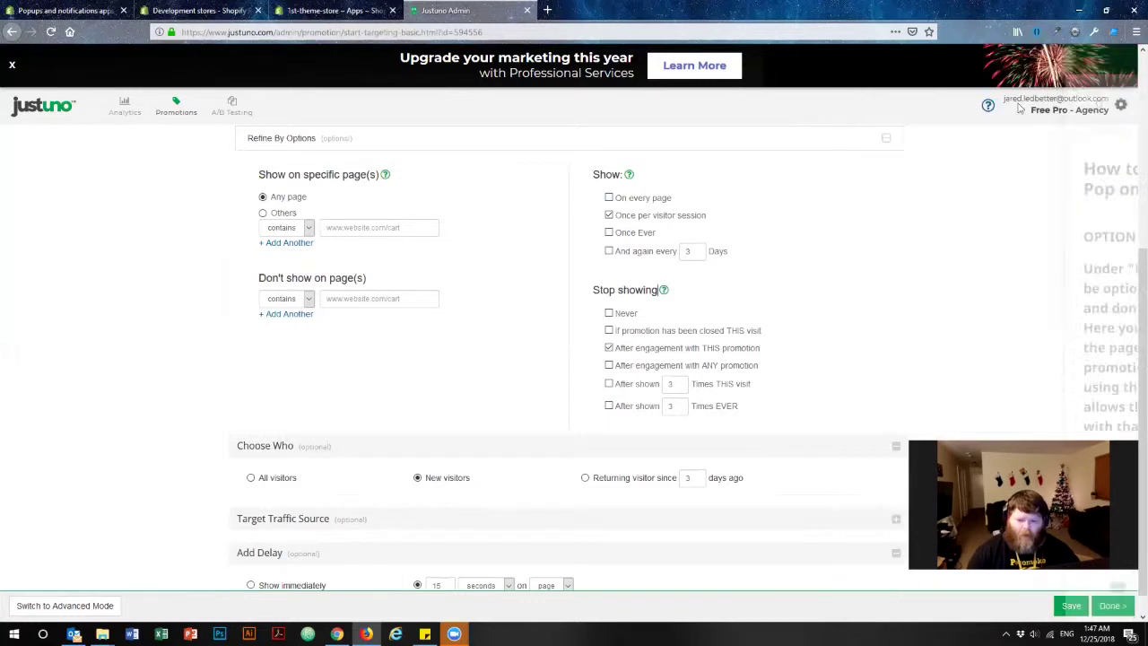
click(629, 175)
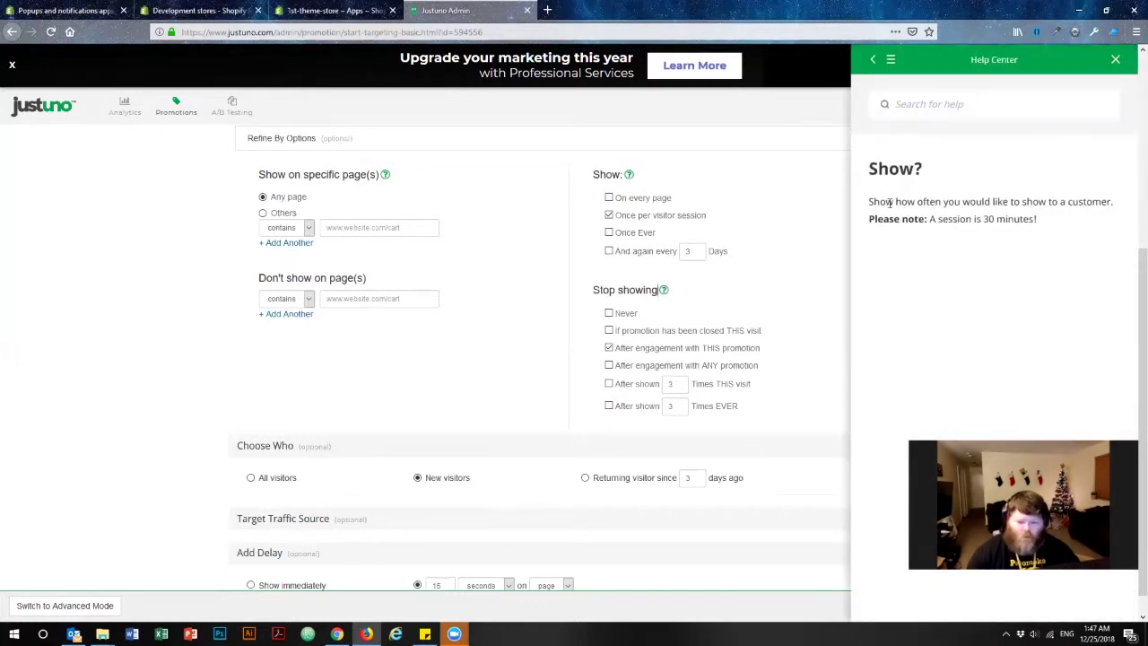
drag(869, 201, 1132, 204)
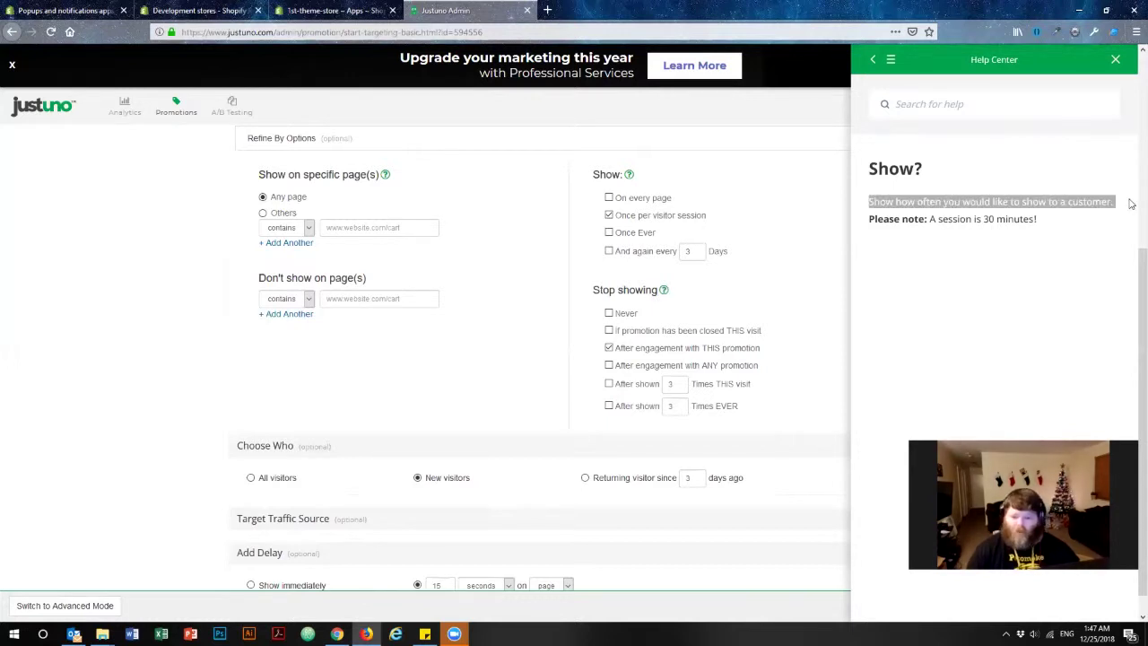
drag(1037, 219, 928, 220)
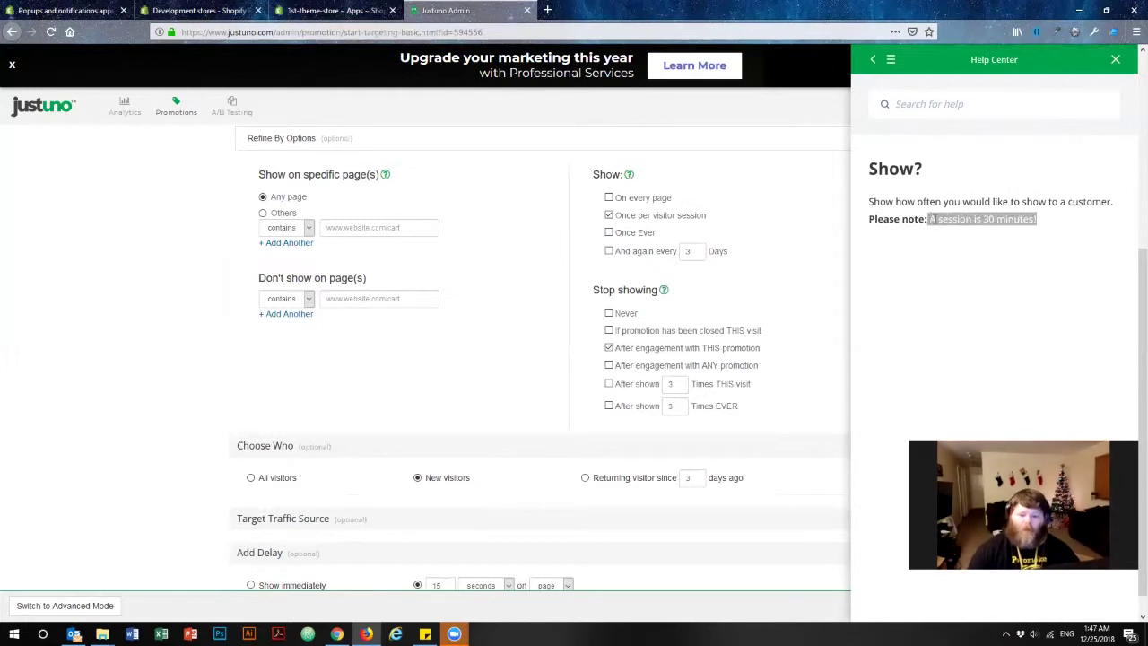
Step: Close the Help Center entry on Show frequency and read the one on Stop Showing, including the Never option
click(1058, 222)
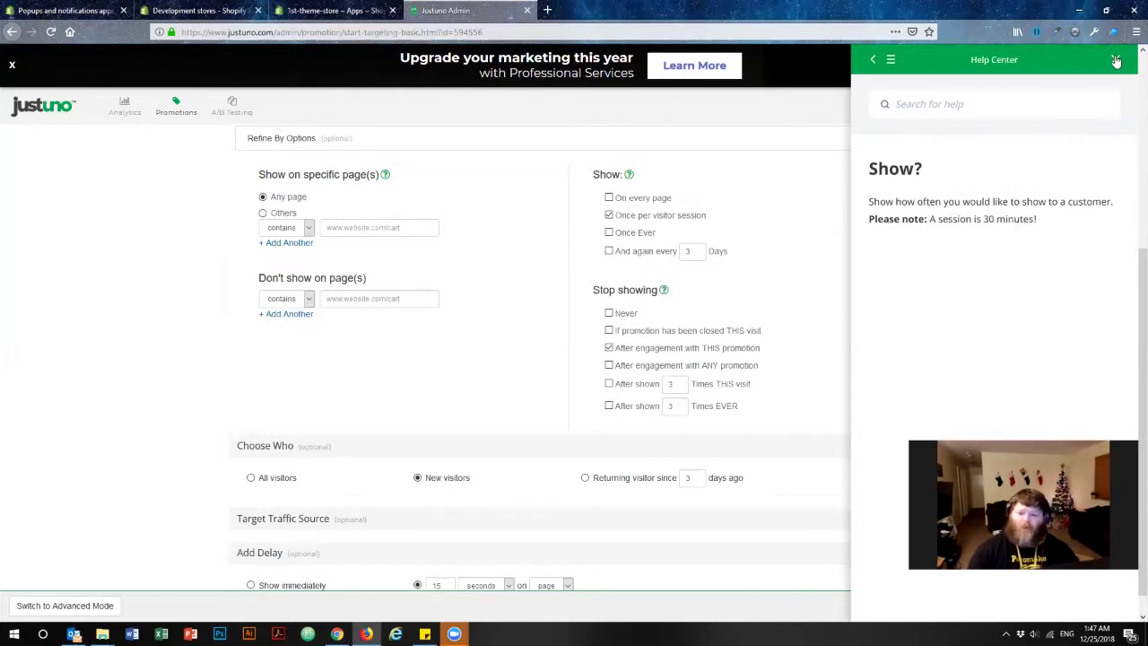
click(1116, 61)
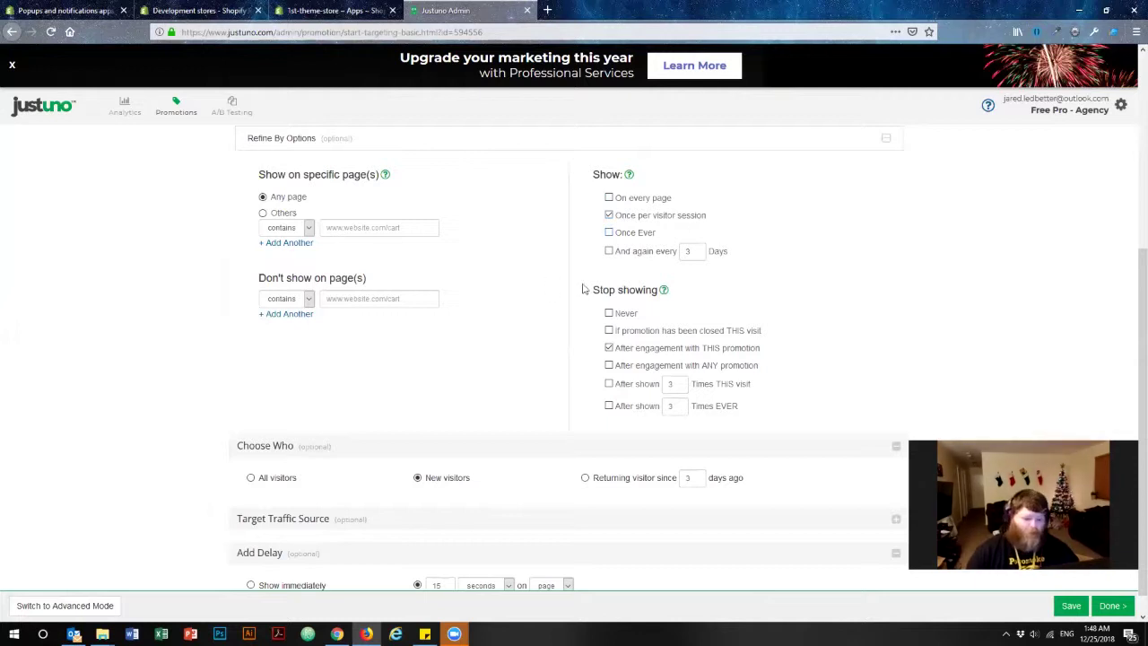
click(664, 290)
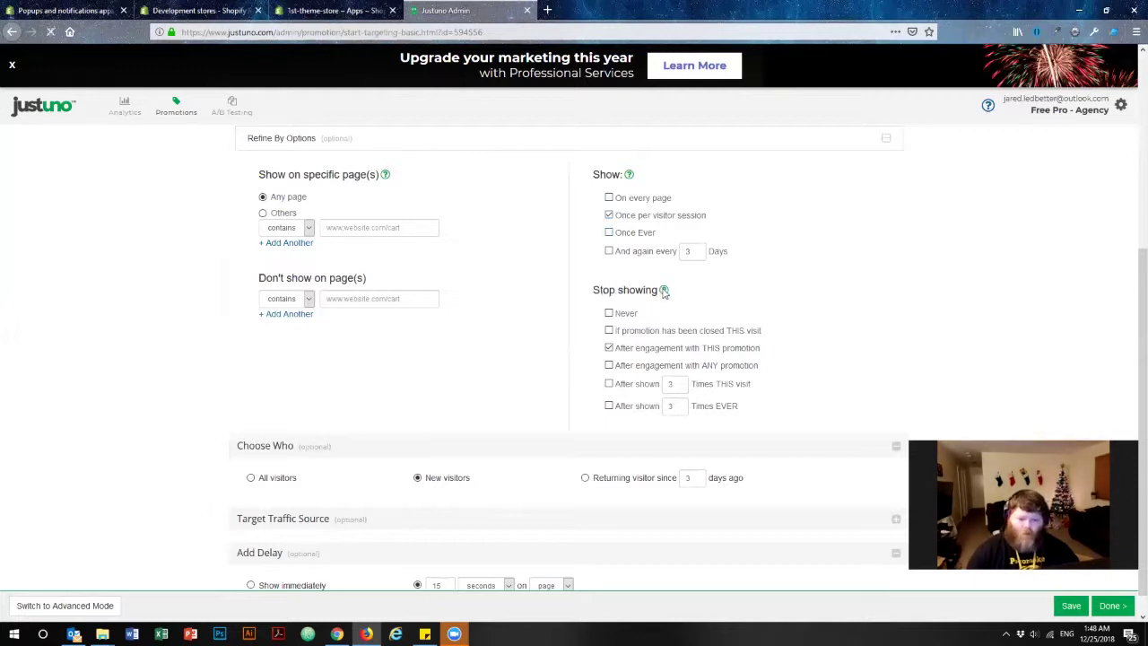
drag(910, 202, 1077, 237)
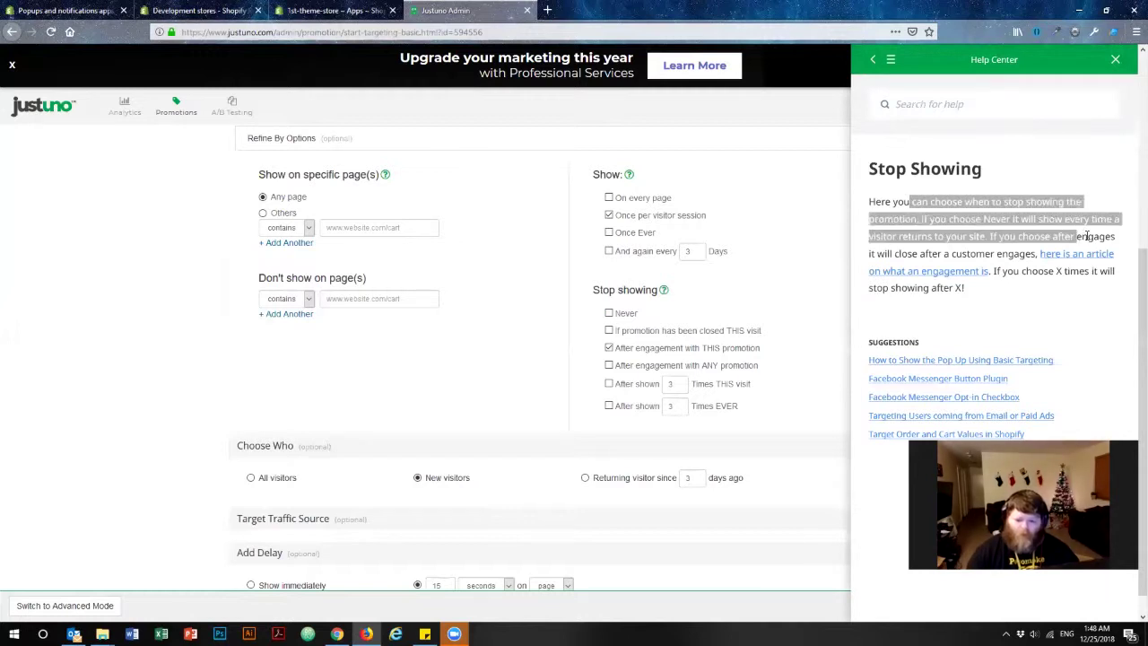
click(1030, 221)
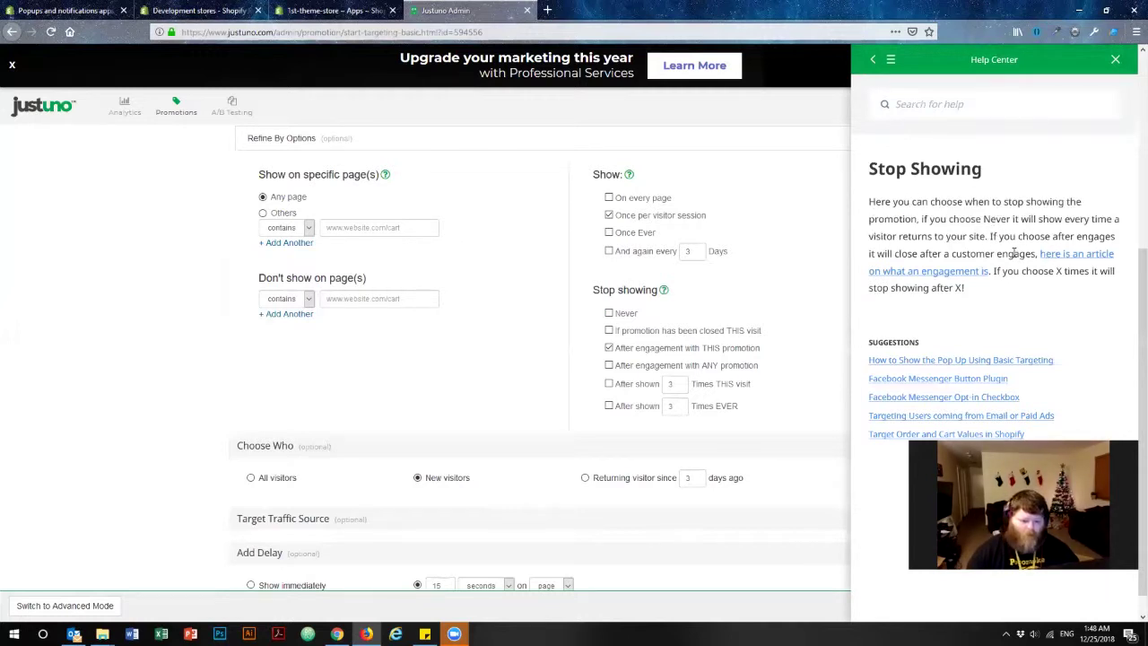
drag(924, 219, 992, 235)
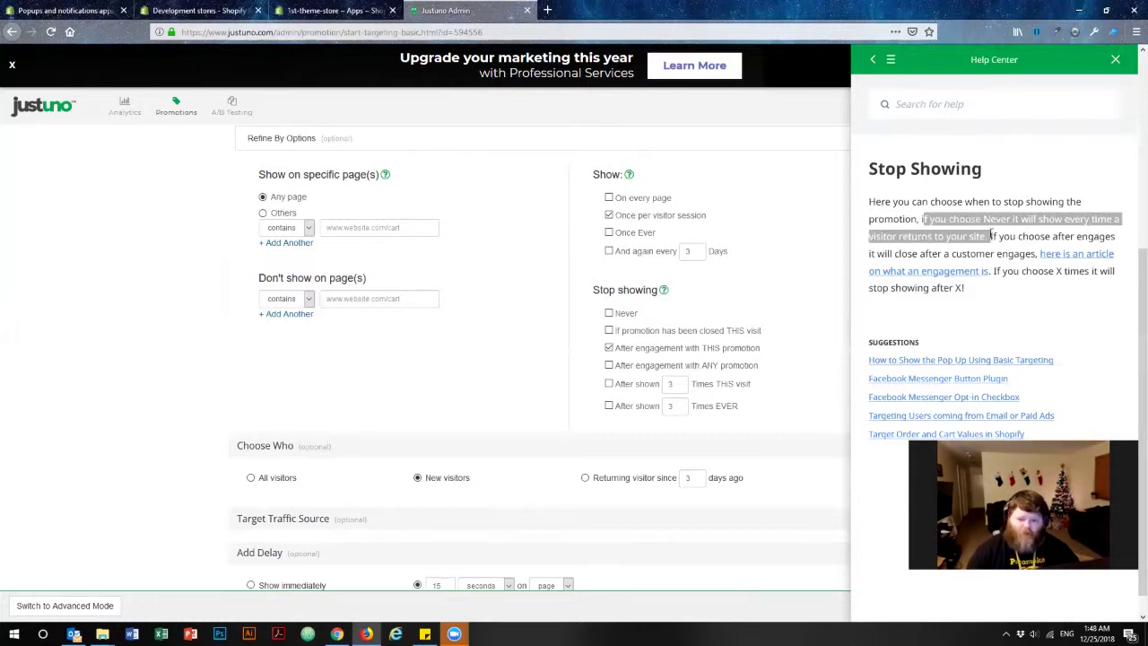
click(1115, 61)
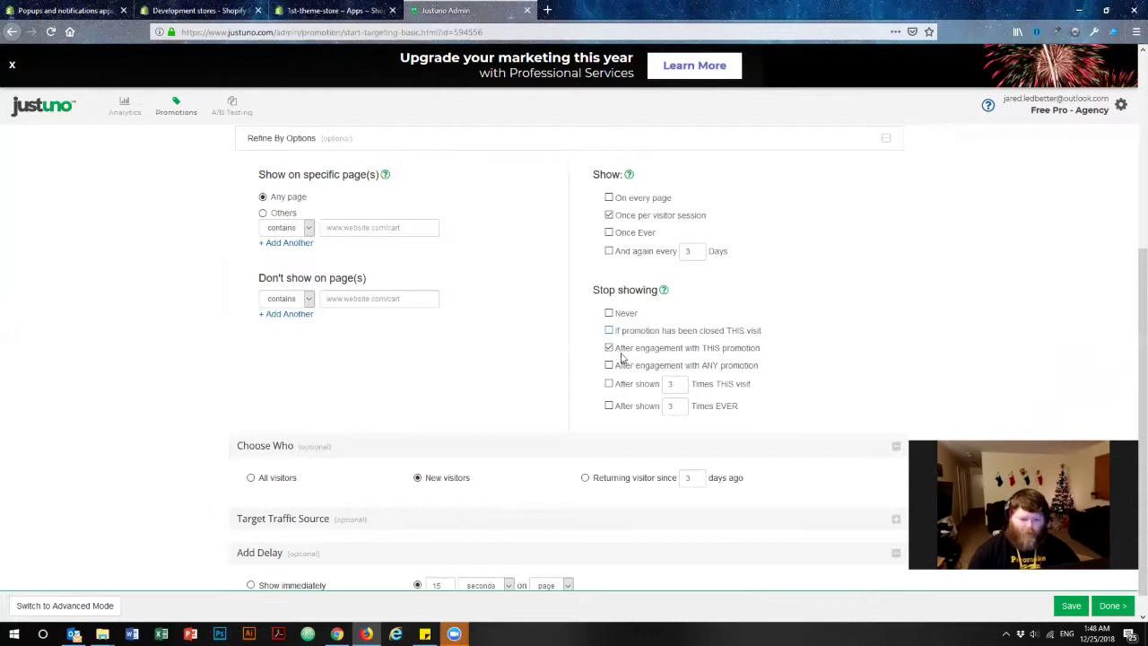
Step: Examine the Stop showing options for engagement with this promotion, closure during this visit, and engagement with any promotion
drag(630, 352, 756, 357)
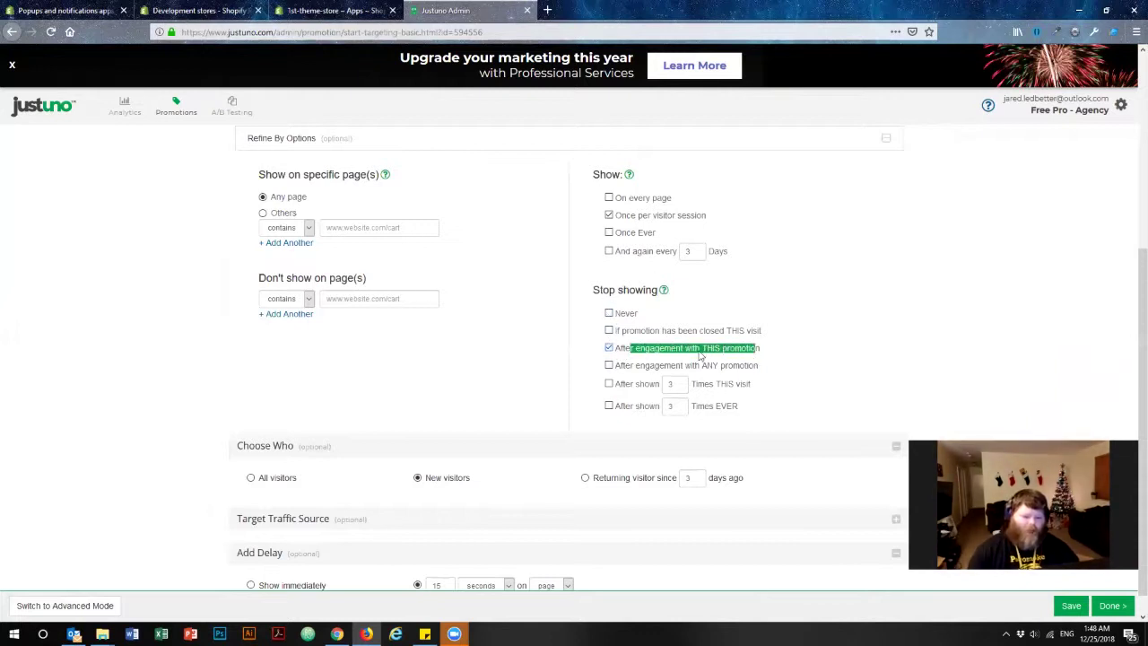
click(648, 352)
drag(635, 352, 812, 349)
click(813, 351)
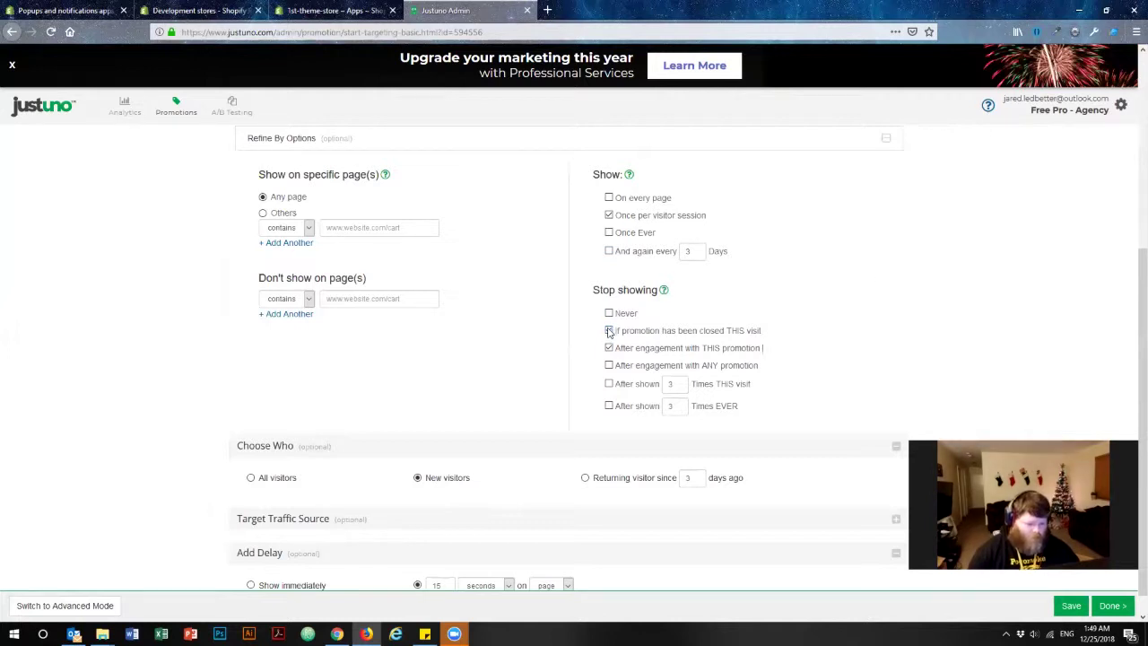
drag(609, 331, 750, 334)
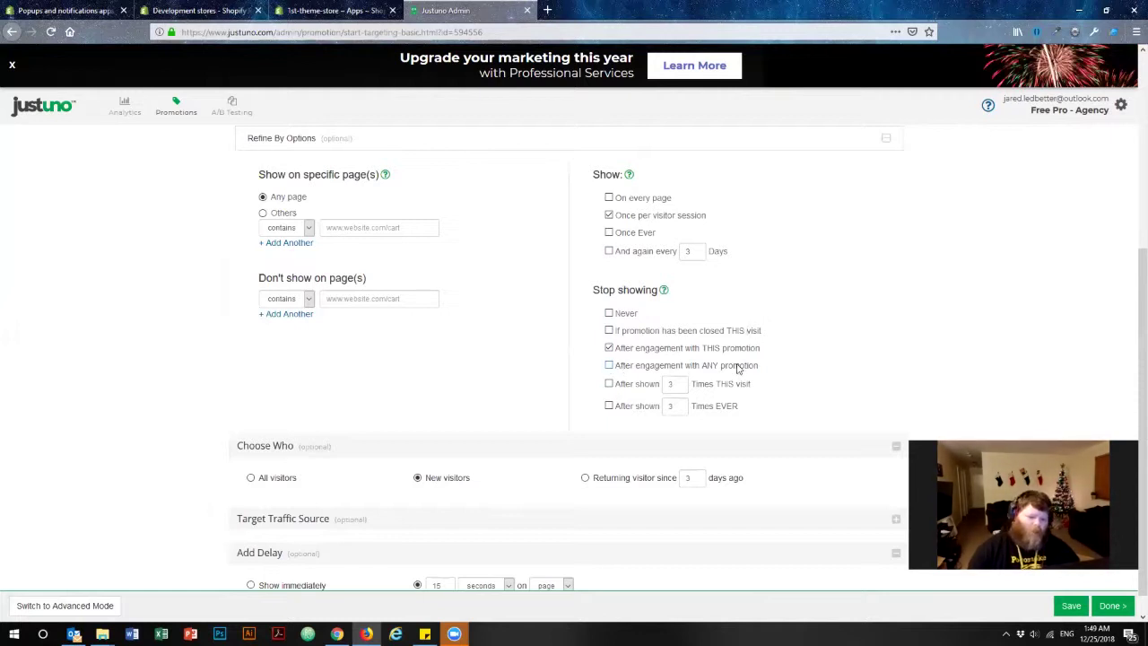
drag(744, 367, 625, 375)
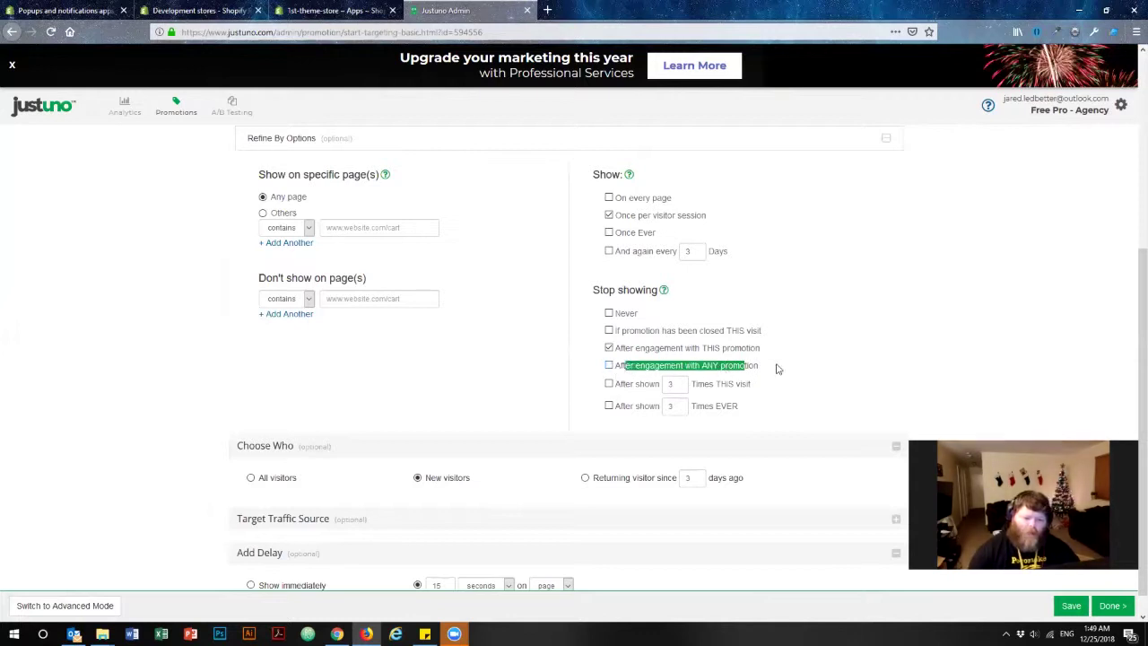
click(885, 331)
click(658, 334)
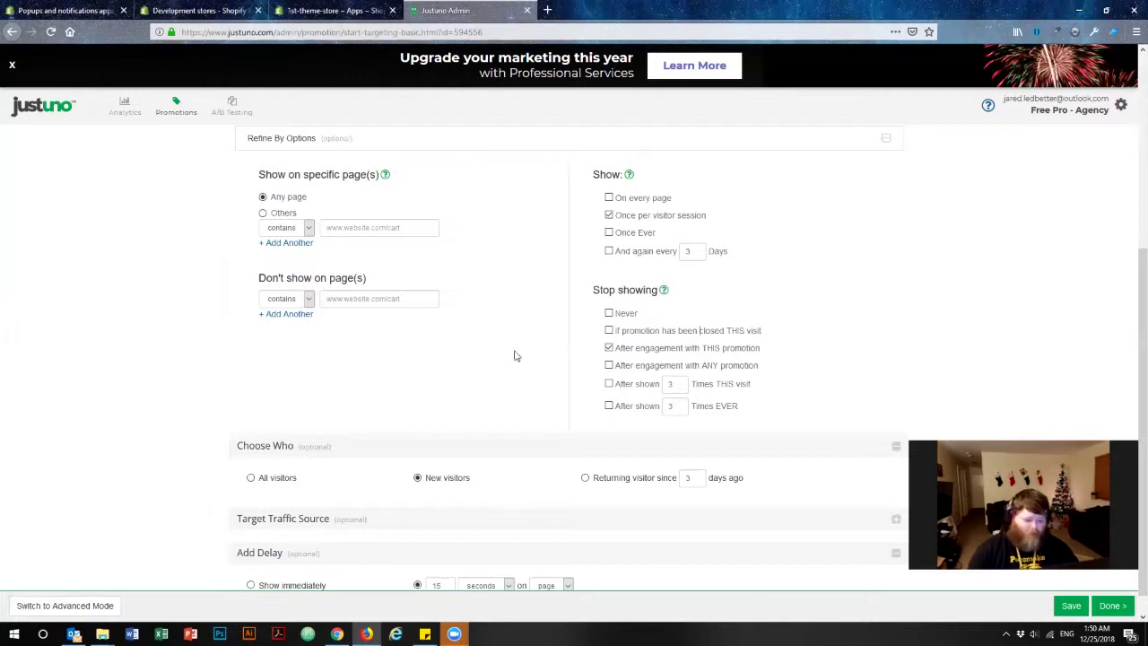
Step: Try targeting all visitors and returning visitors since 7 days ago under Choose Who, and set the audience back to New visitors
scroll(517, 321, down, 1)
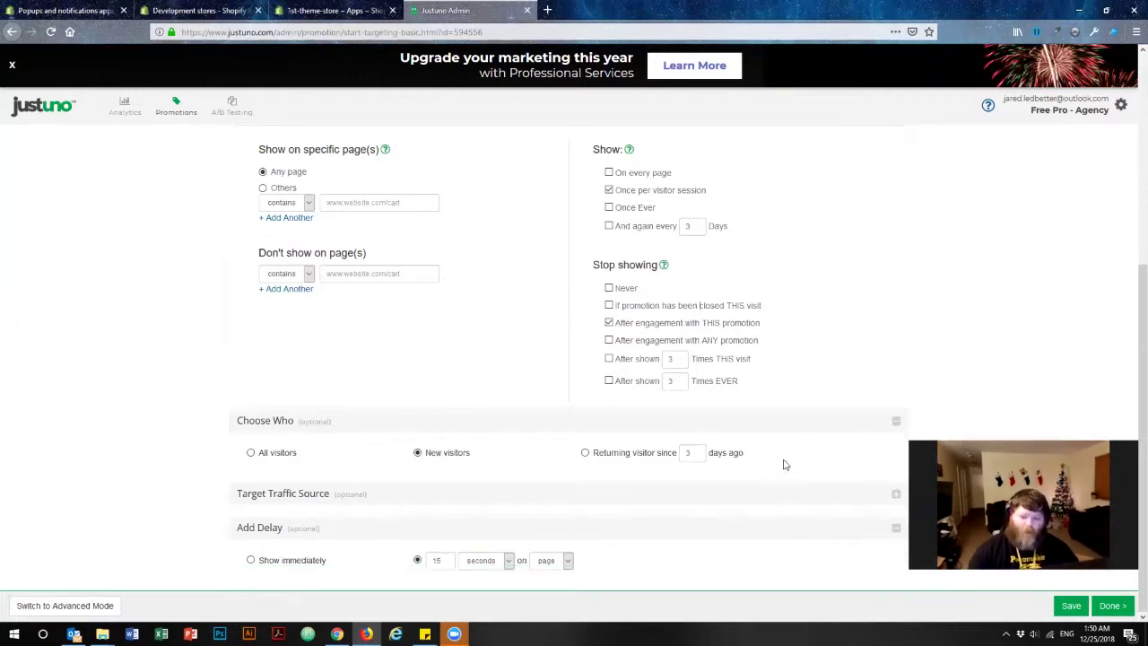
drag(233, 422, 350, 426)
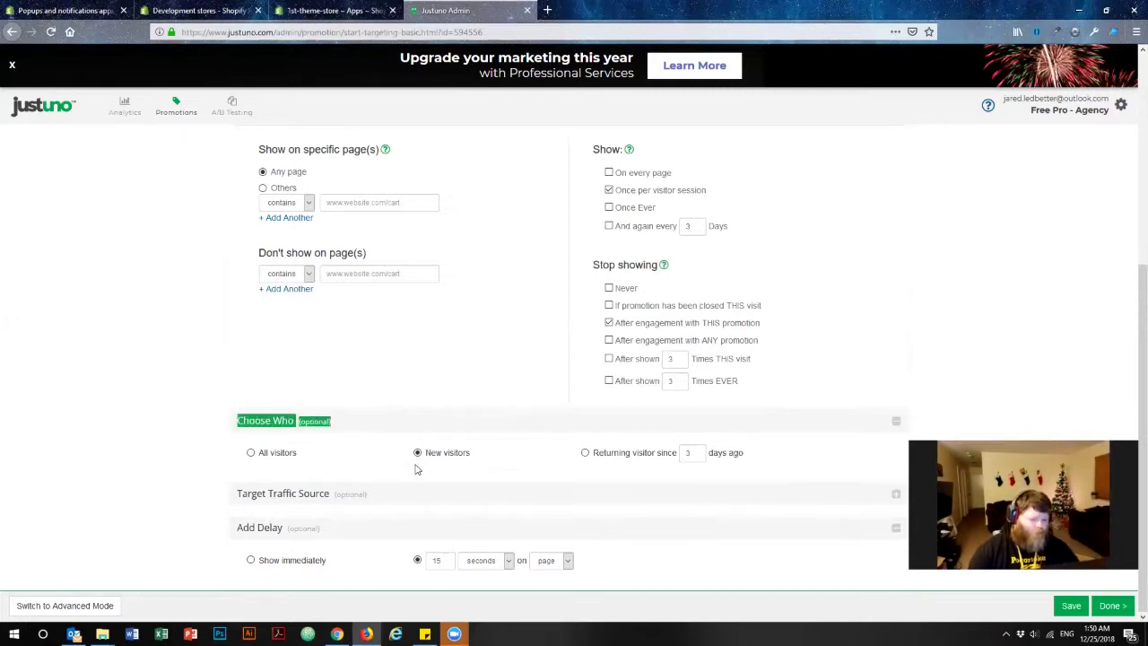
click(182, 415)
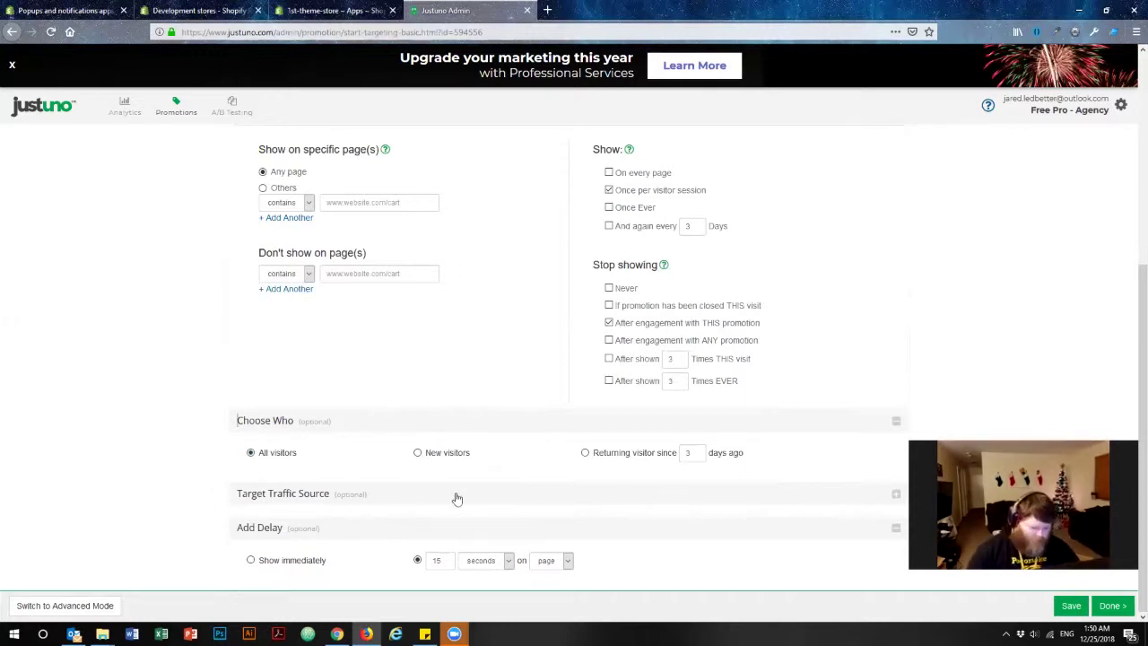
click(585, 453)
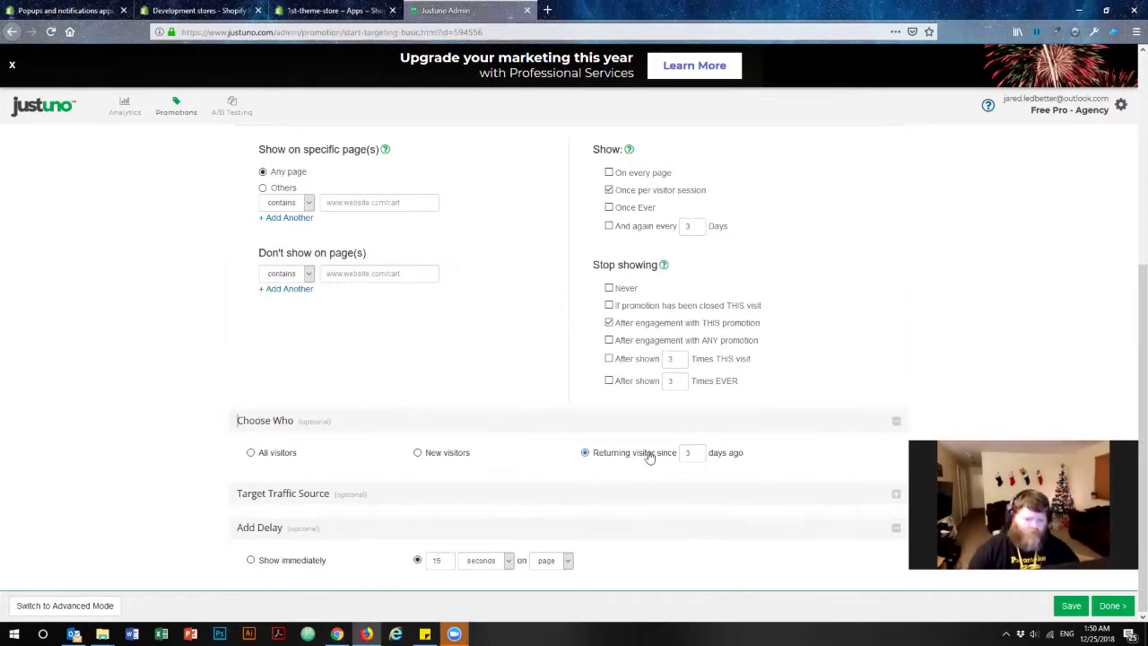
double_click(688, 452)
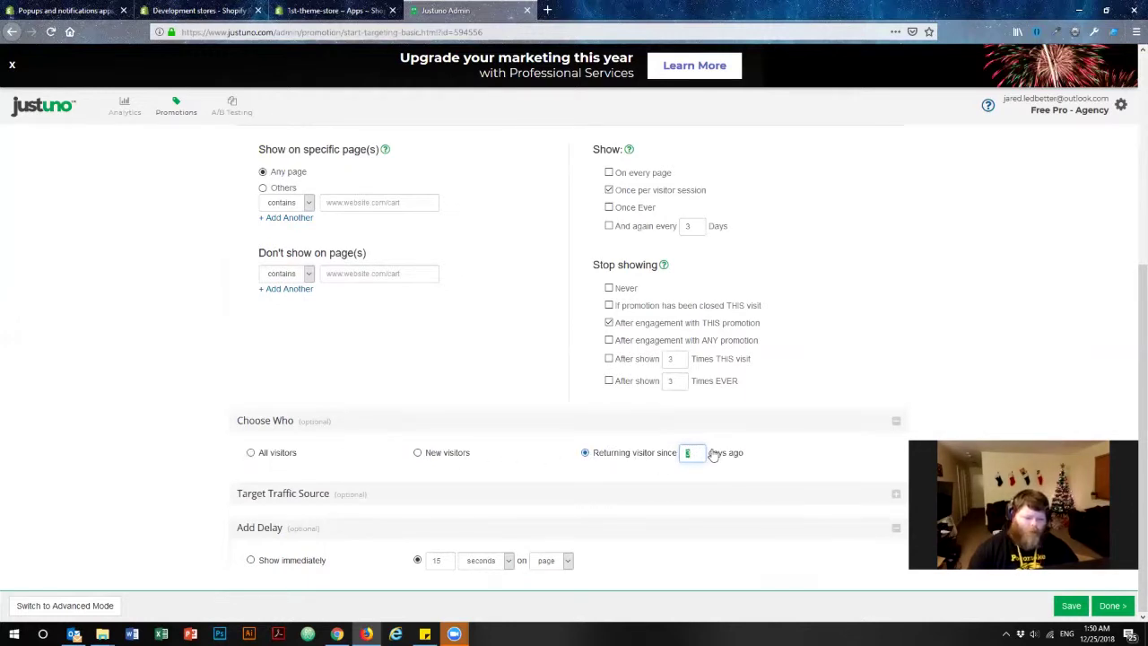
text(7)
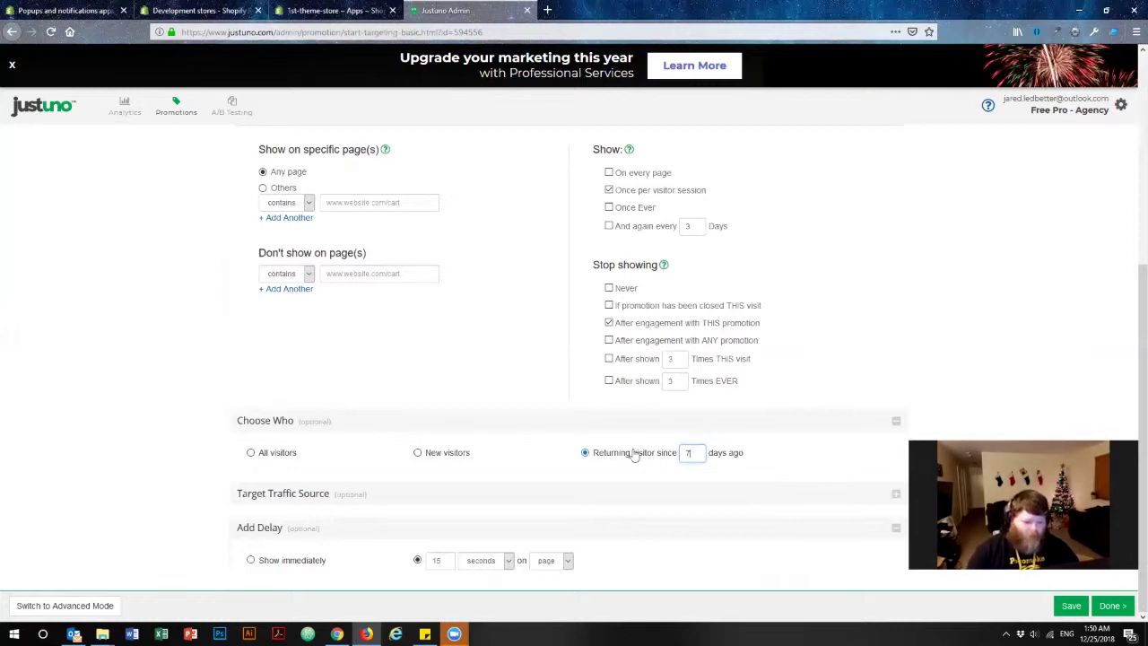
click(251, 453)
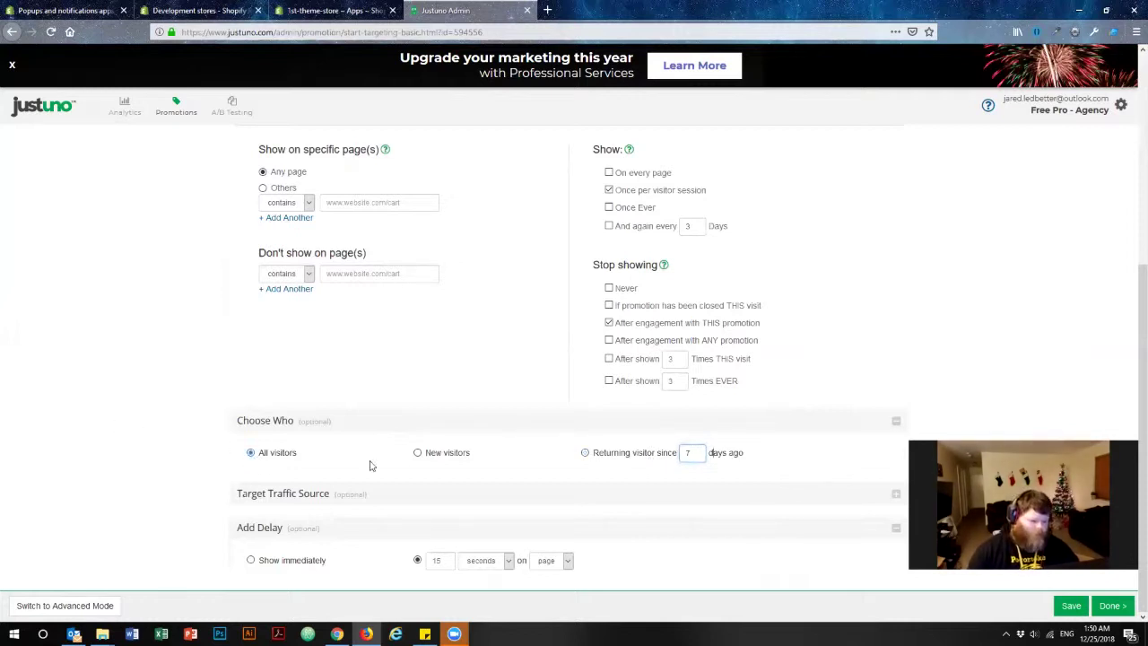
click(418, 453)
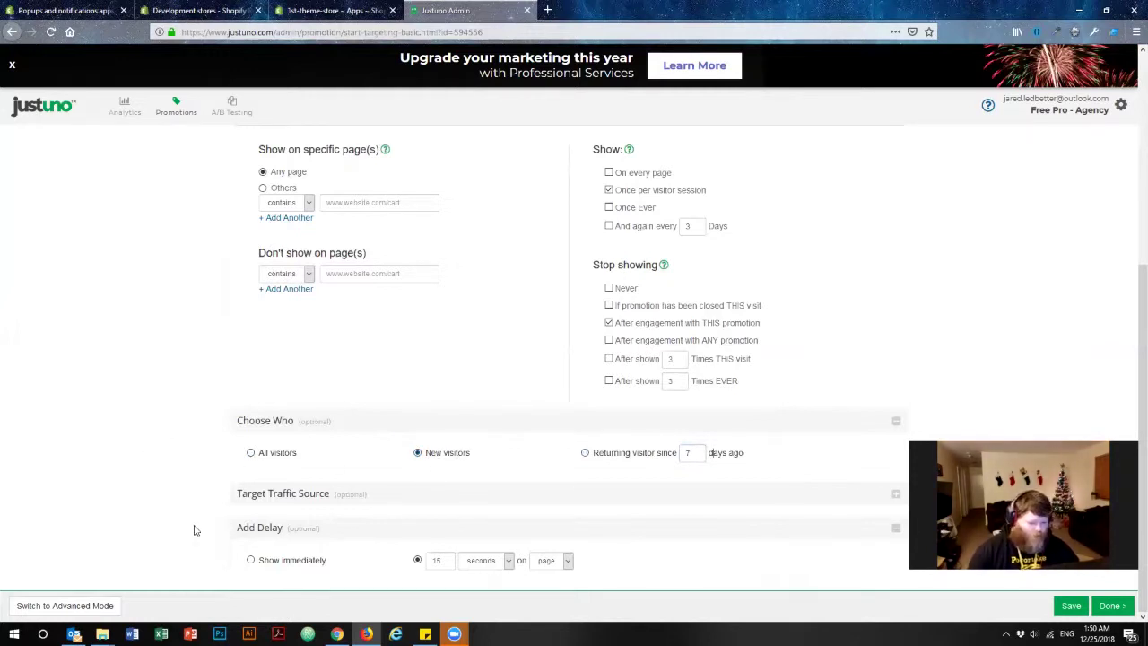
Step: Expand Target Traffic Source, try Facebook as the source to show from, and restore All
triple_click(269, 529)
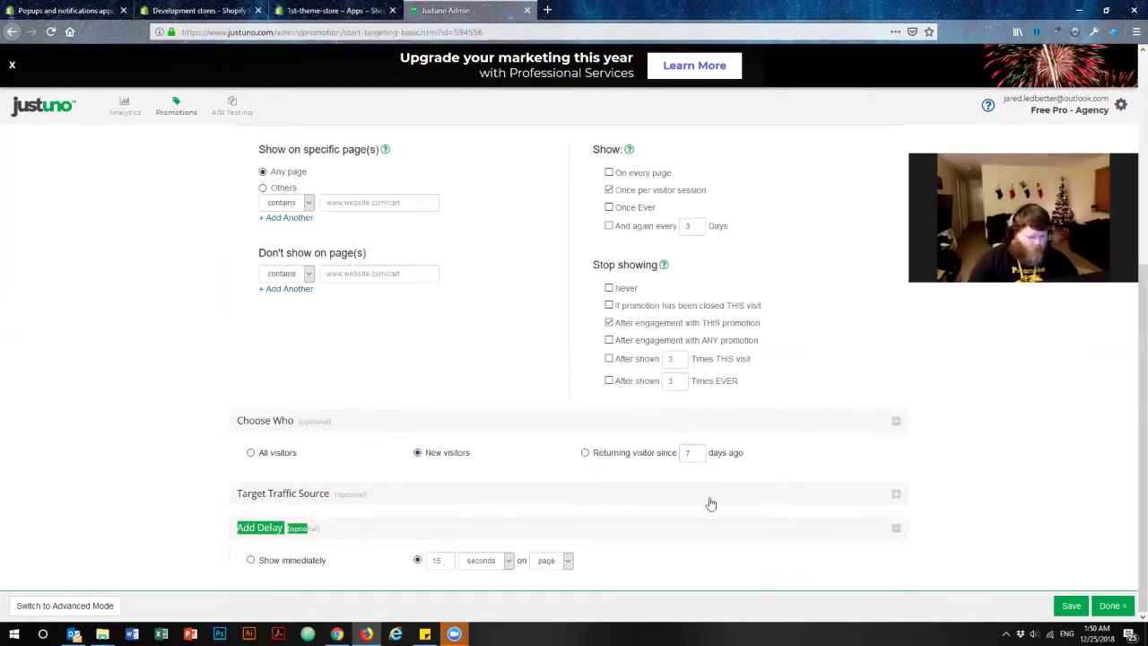
click(894, 495)
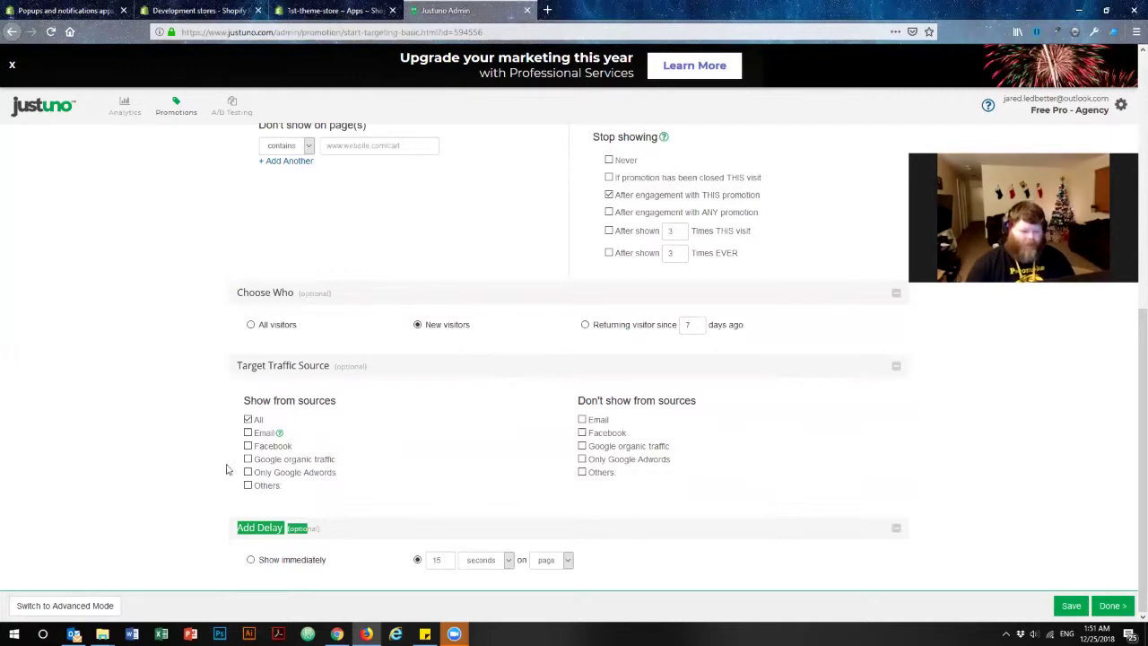
click(247, 419)
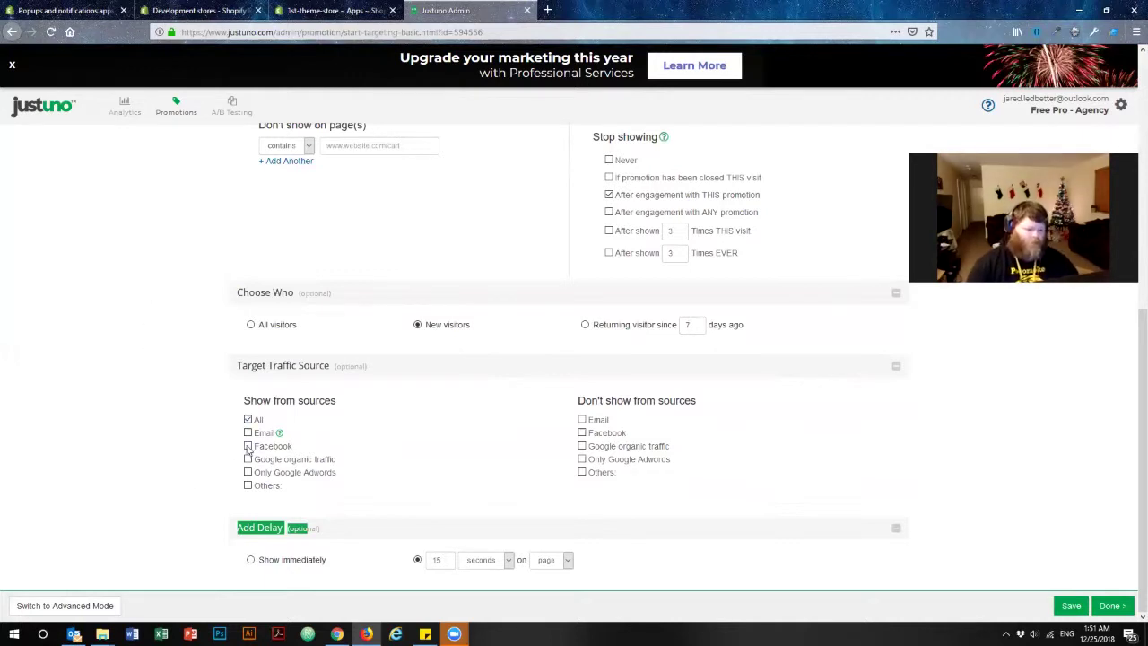
click(248, 446)
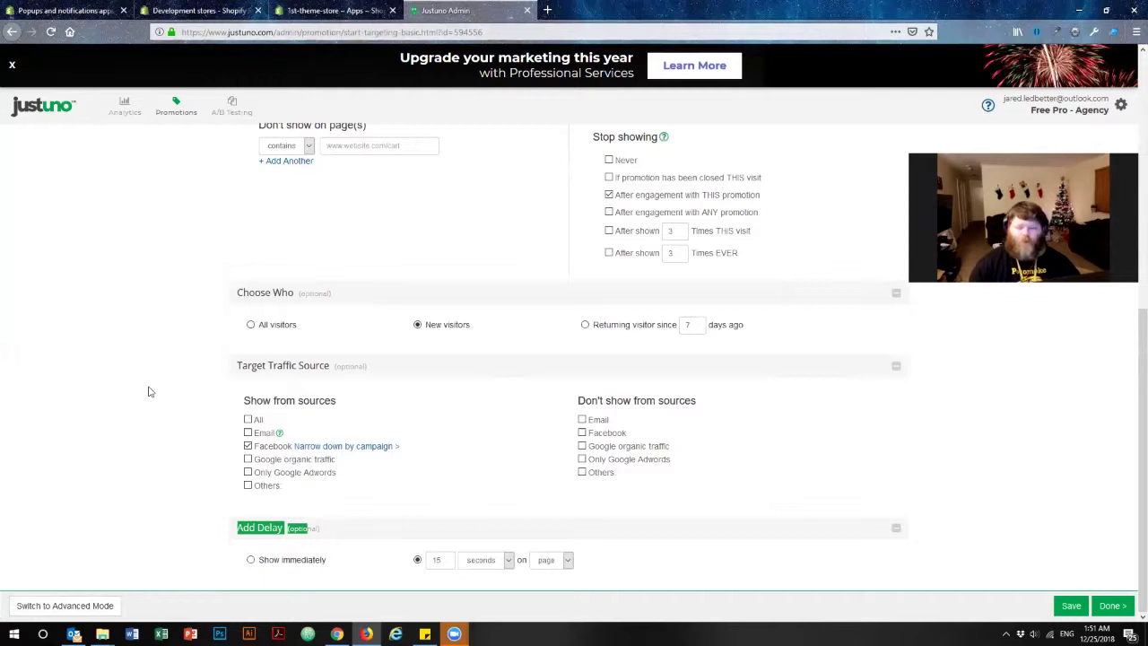
click(247, 446)
click(248, 446)
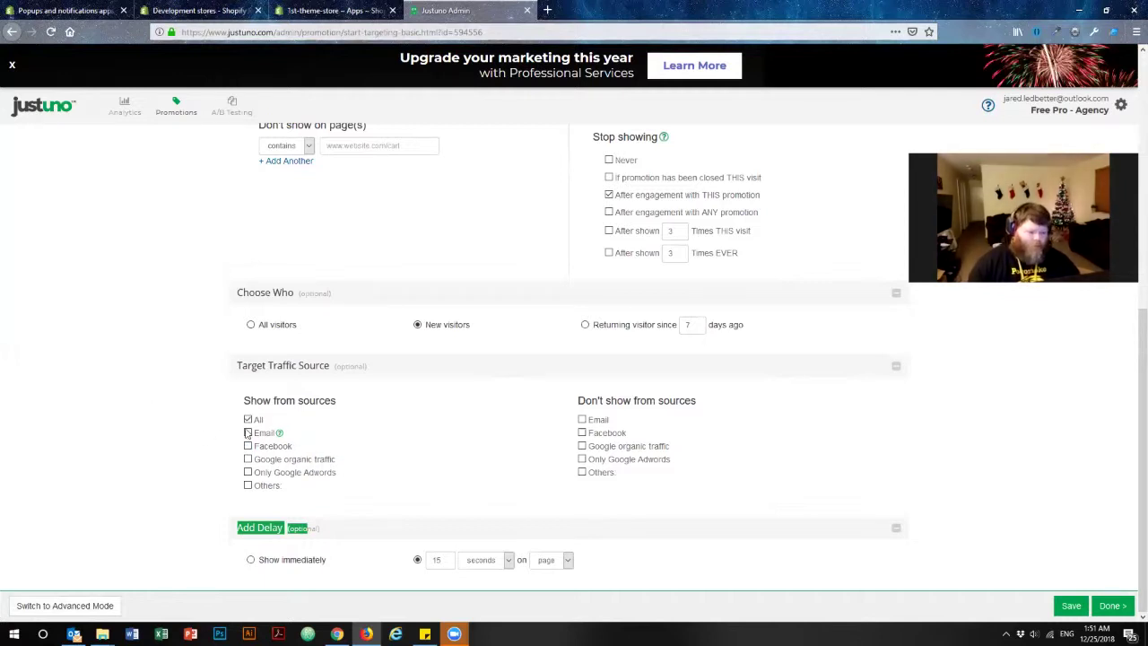
Step: Try Email and Others as traffic sources, check the Landing URL and Referring URL choices, and reset the sources to All
click(248, 434)
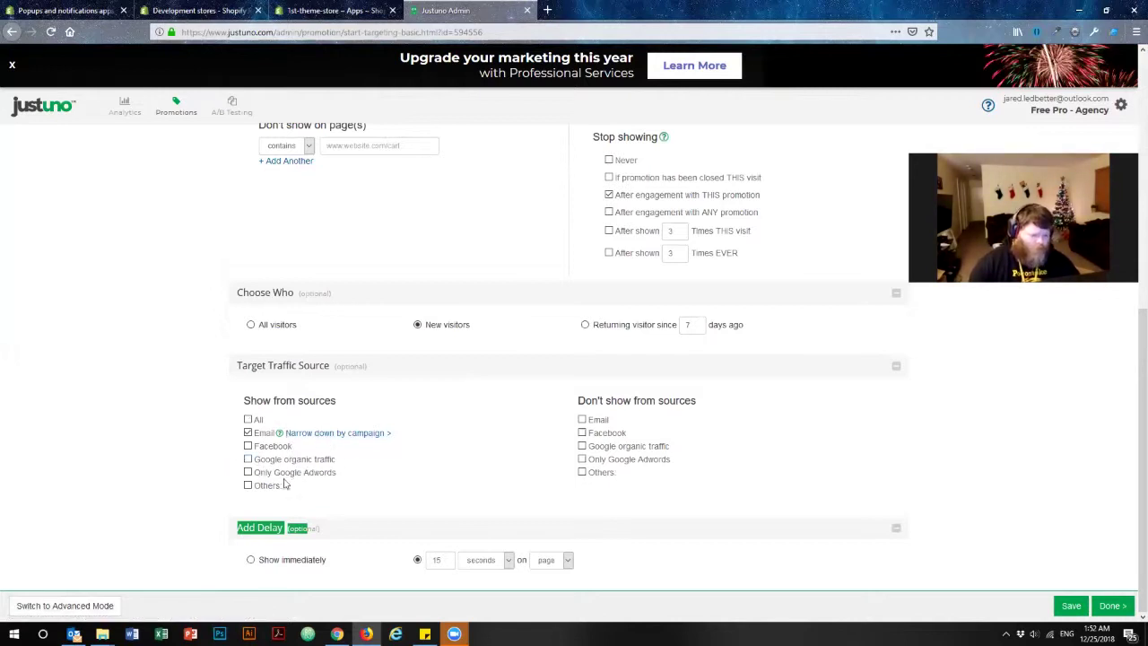
click(247, 485)
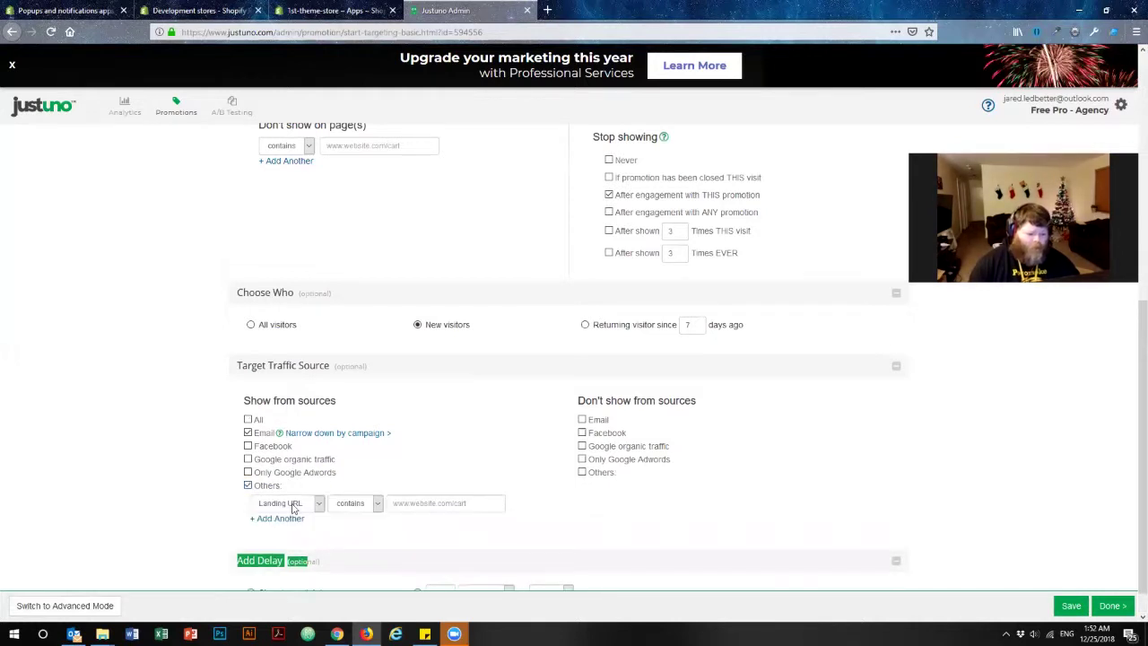
click(319, 503)
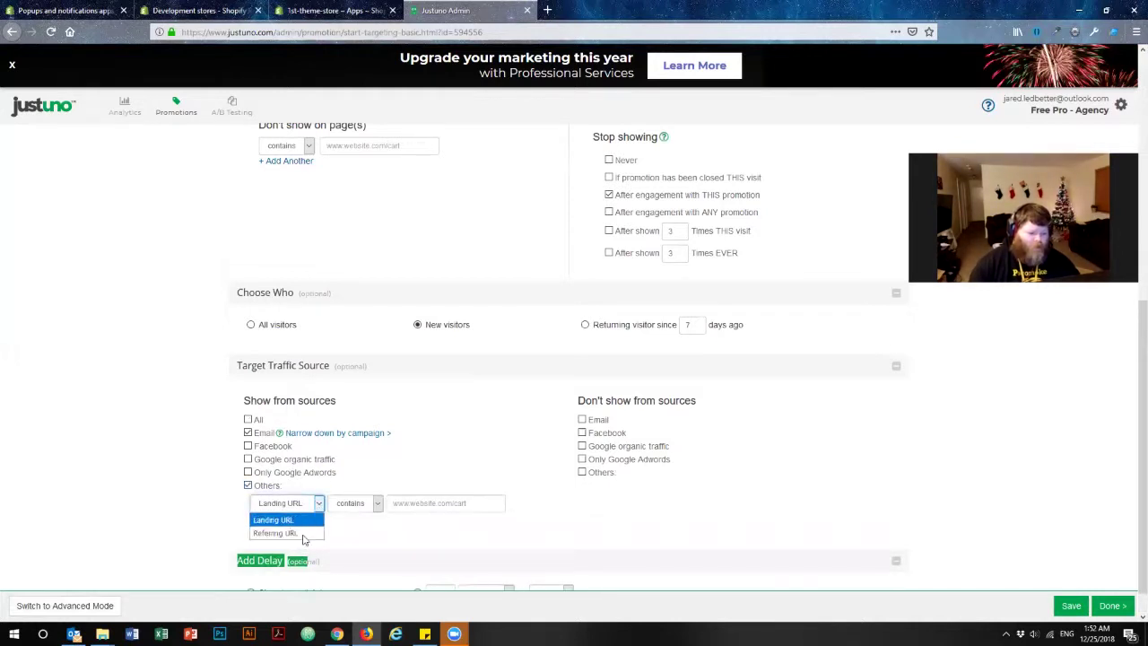
click(164, 479)
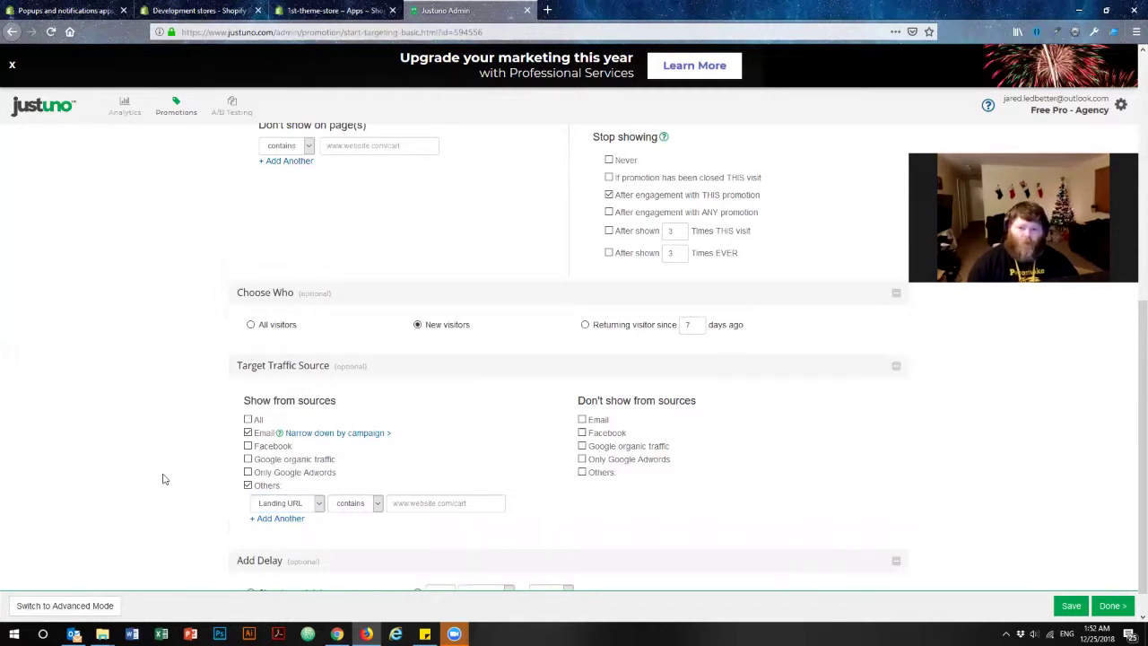
click(316, 504)
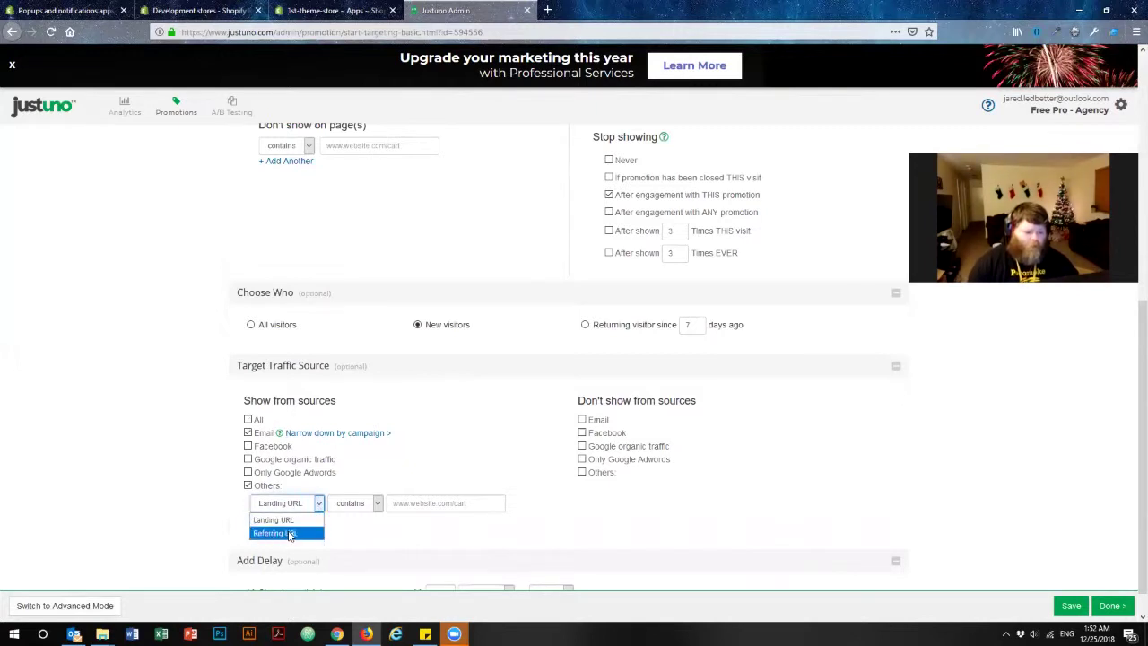
click(179, 474)
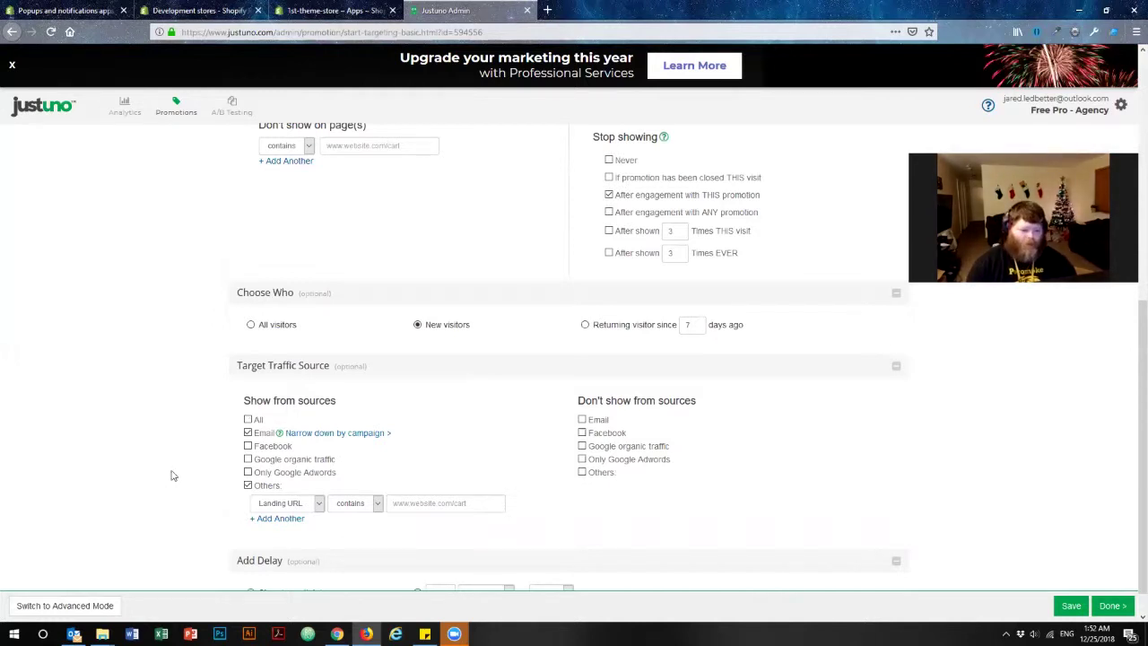
click(247, 432)
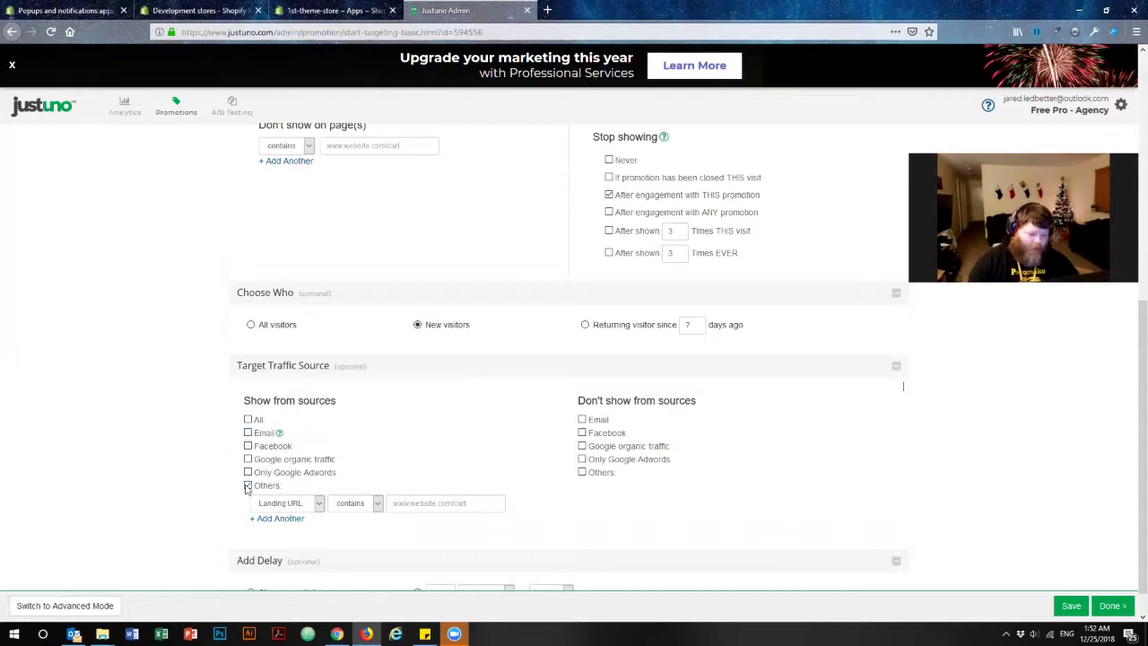
click(248, 485)
click(248, 419)
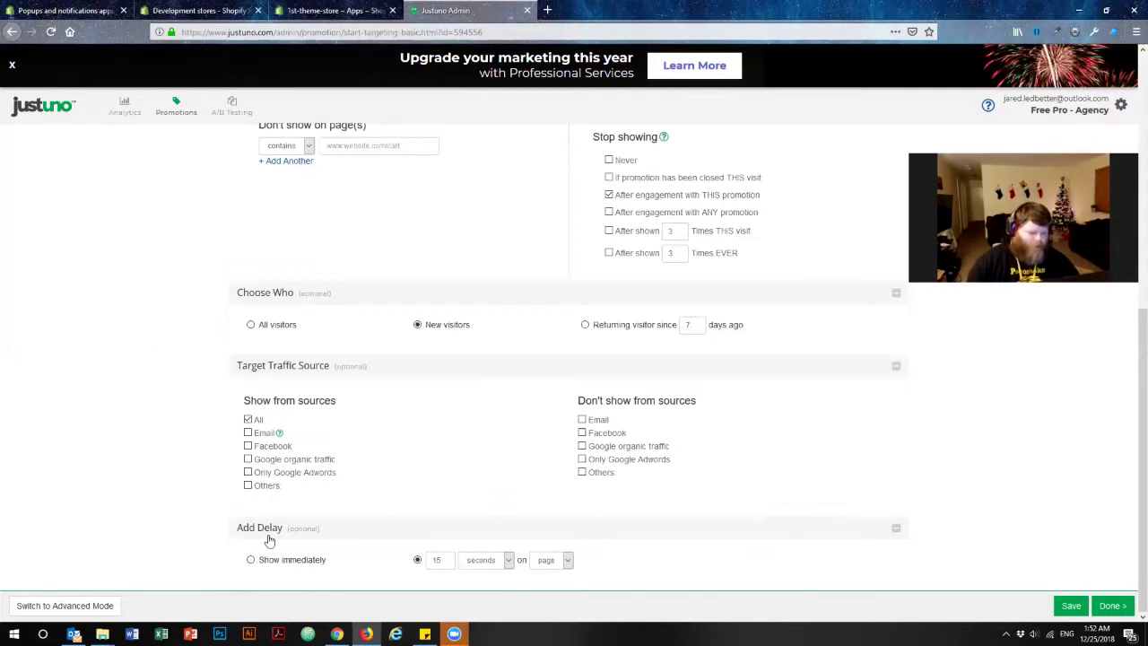
Step: Review the Add Delay option against the 30% scroll trigger and set the promotion to show immediately
triple_click(349, 532)
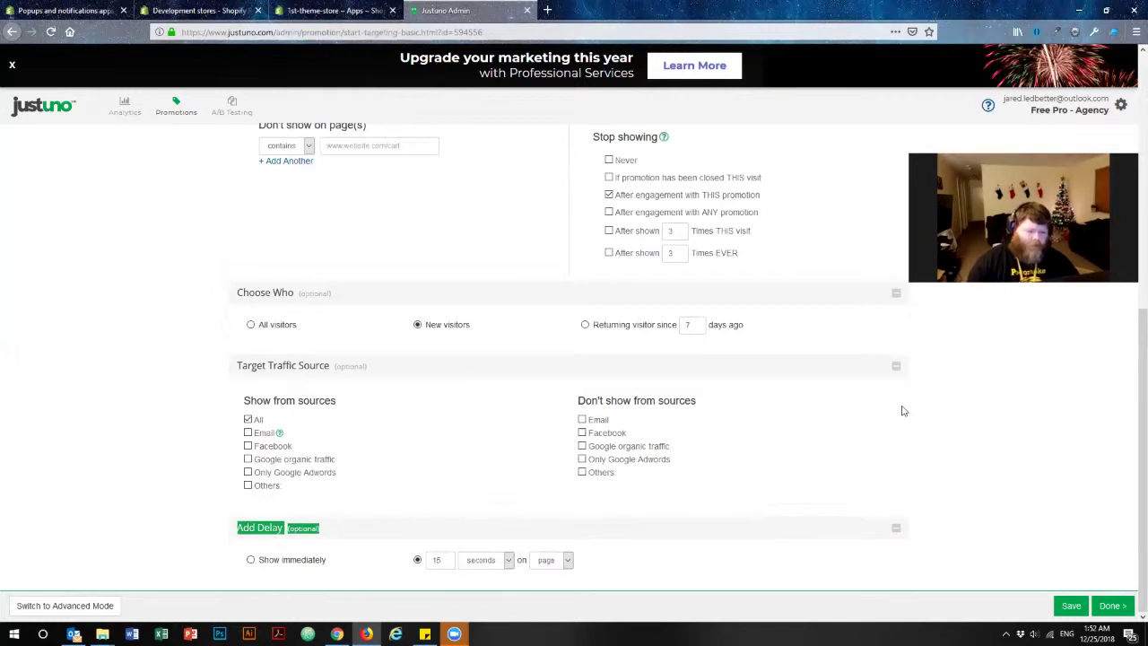
scroll(861, 450, up, 5)
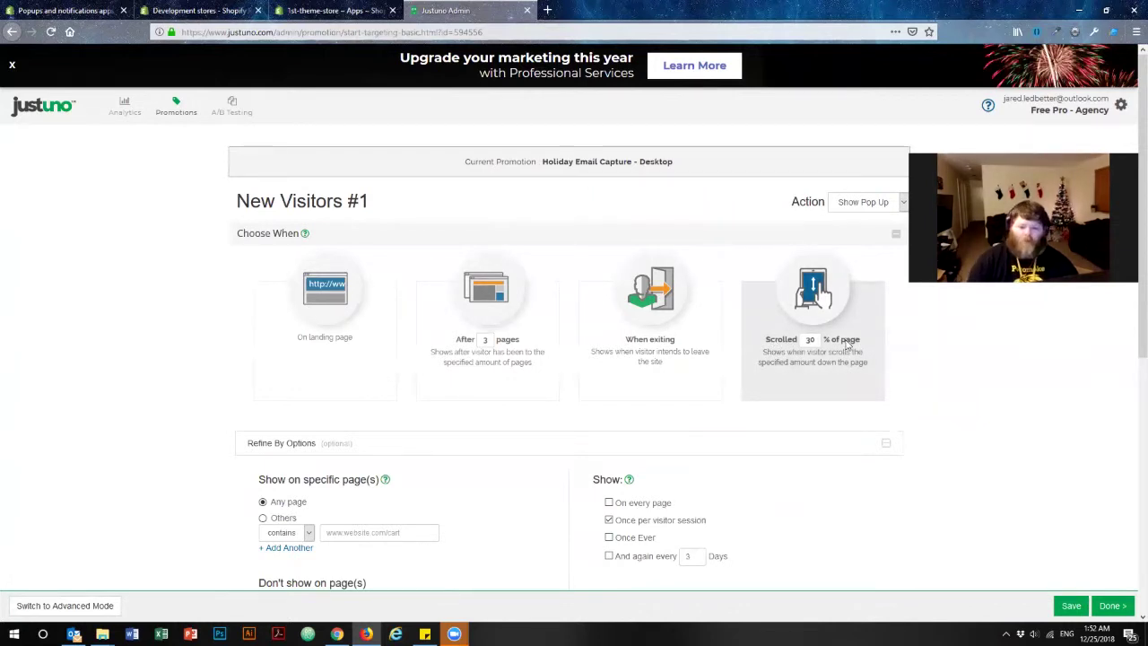
scroll(846, 344, down, 5)
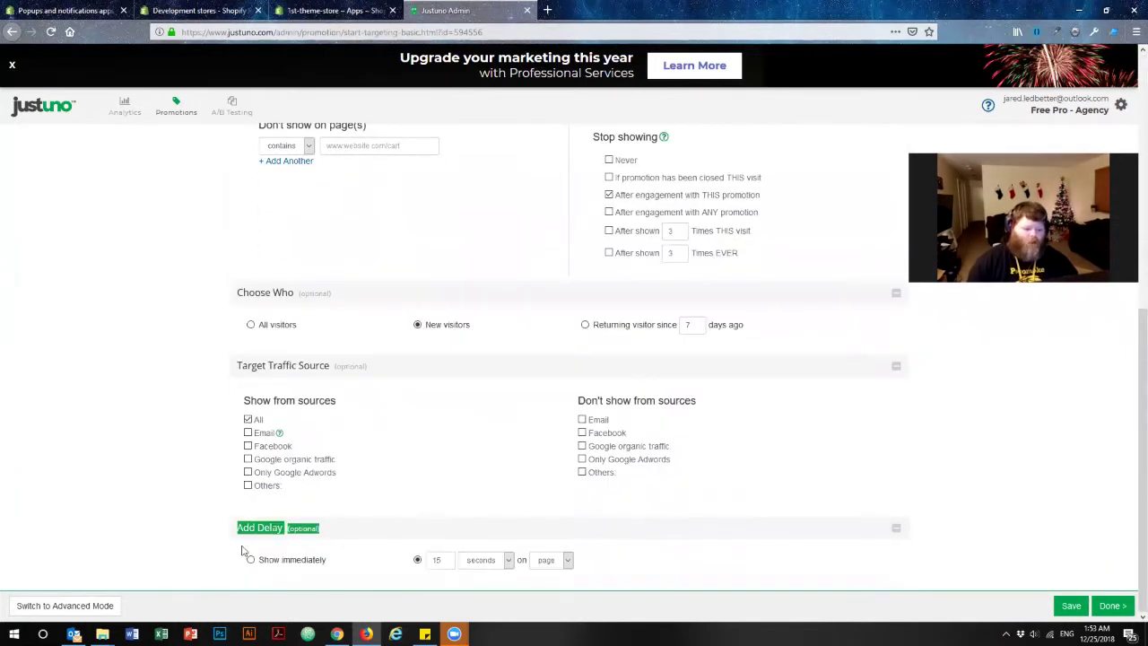
scroll(512, 515, up, 5)
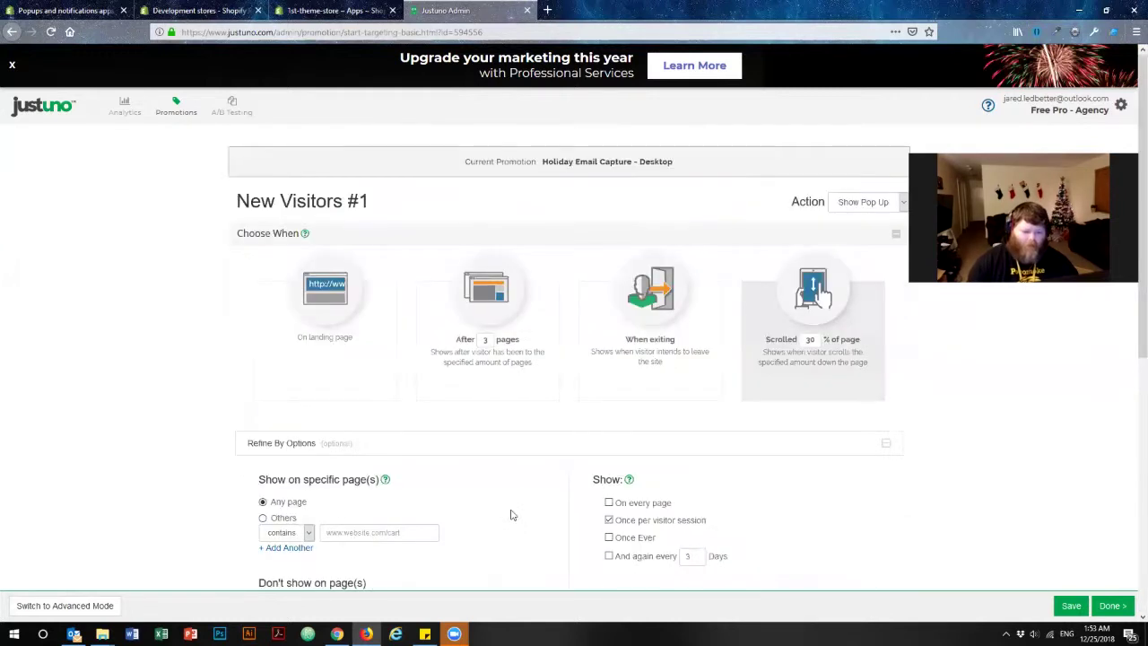
click(323, 288)
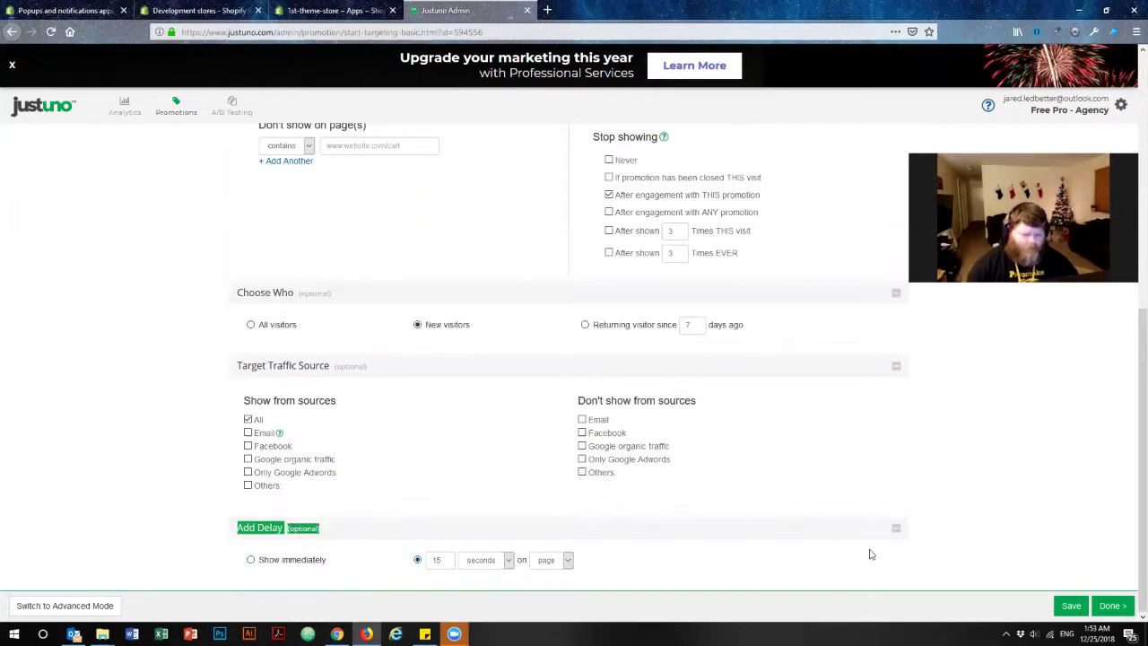
click(252, 561)
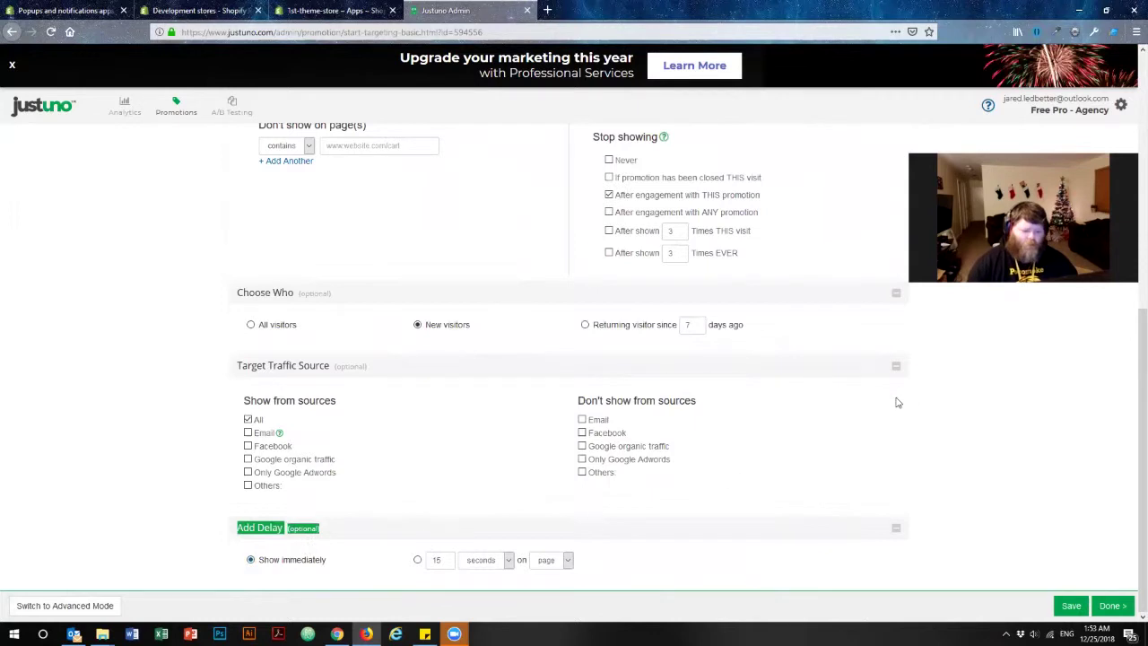
scroll(893, 399, up, 5)
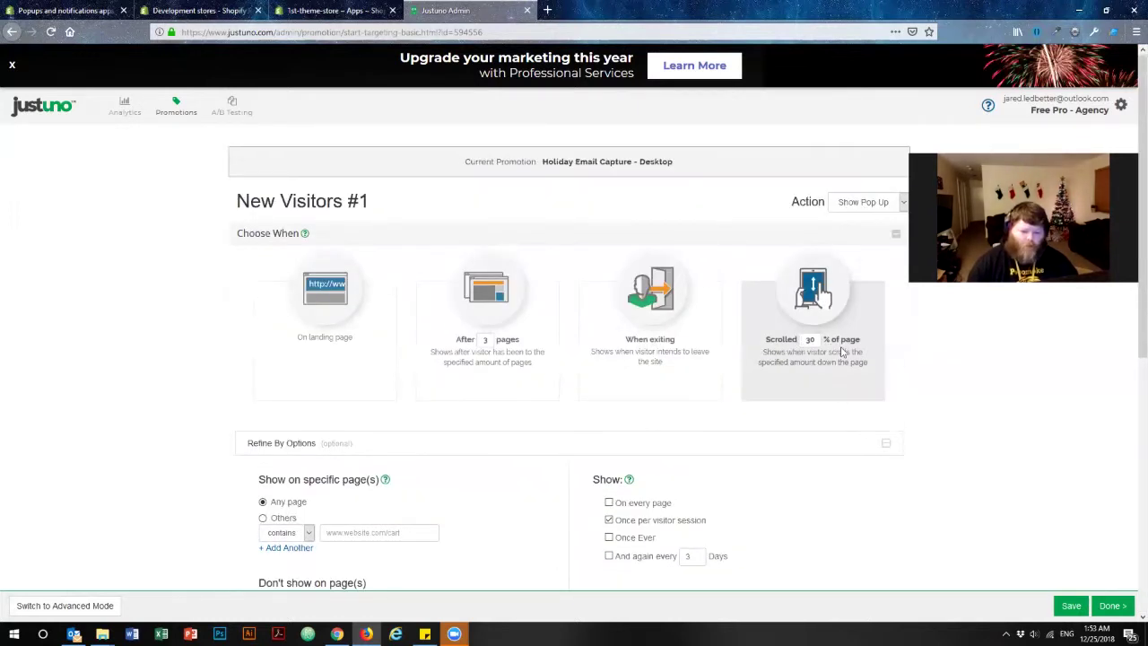
scroll(956, 403, down, 5)
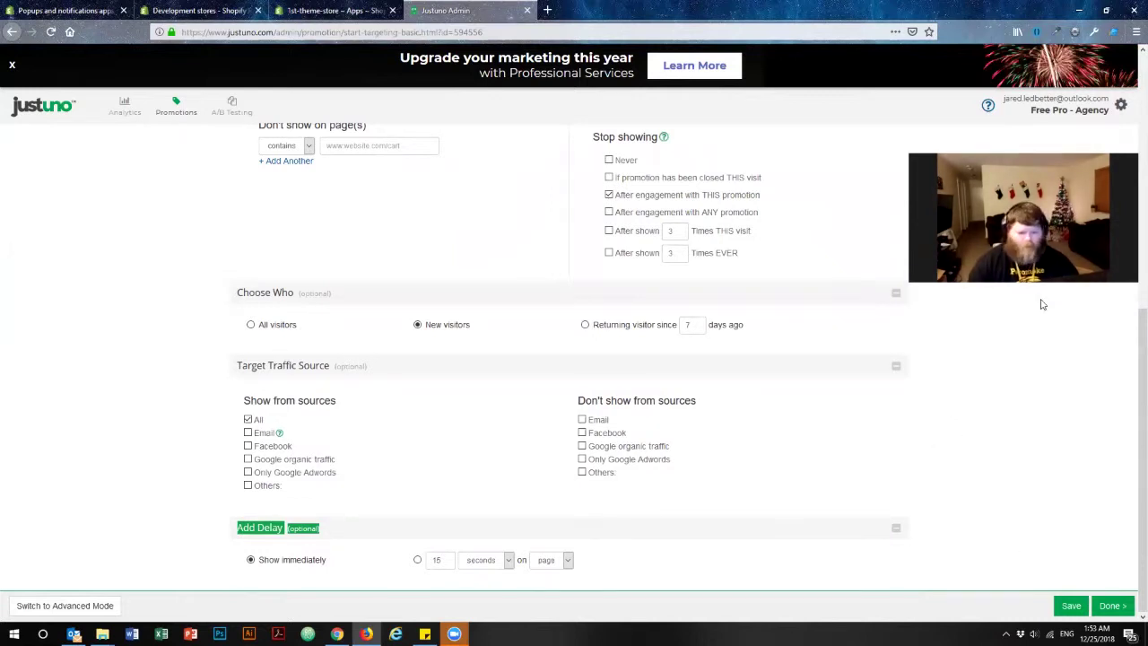
Step: Save the New Visitors #1 targeting rule, finish editing it, and continue to the promotion's Integrations stage
click(1069, 607)
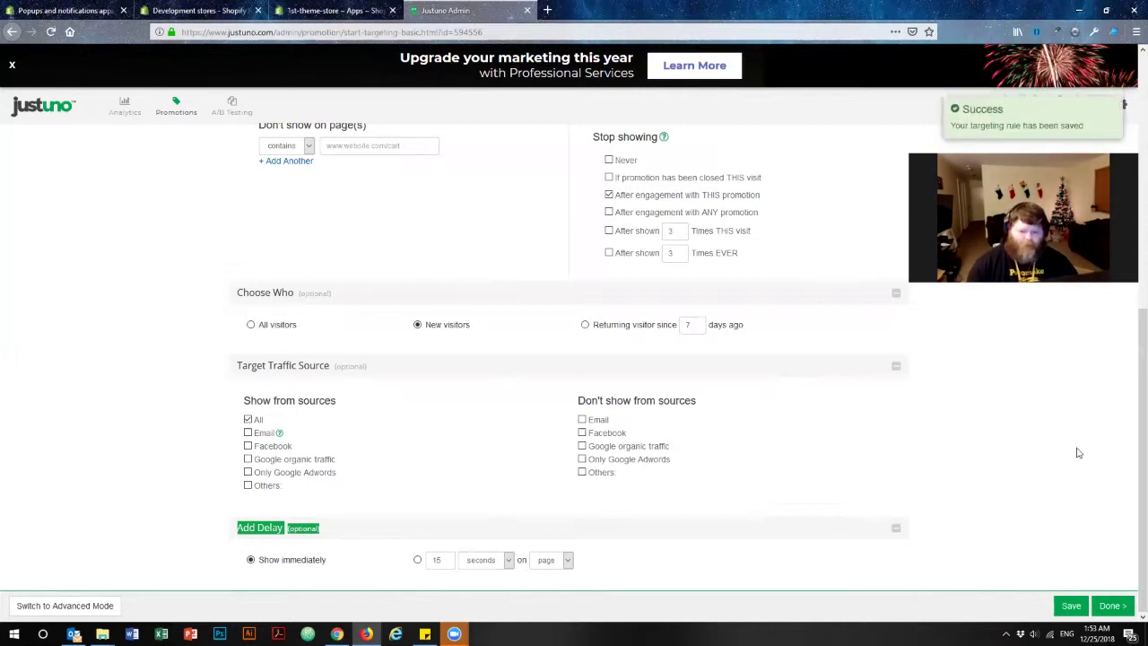
mouse_move(993, 130)
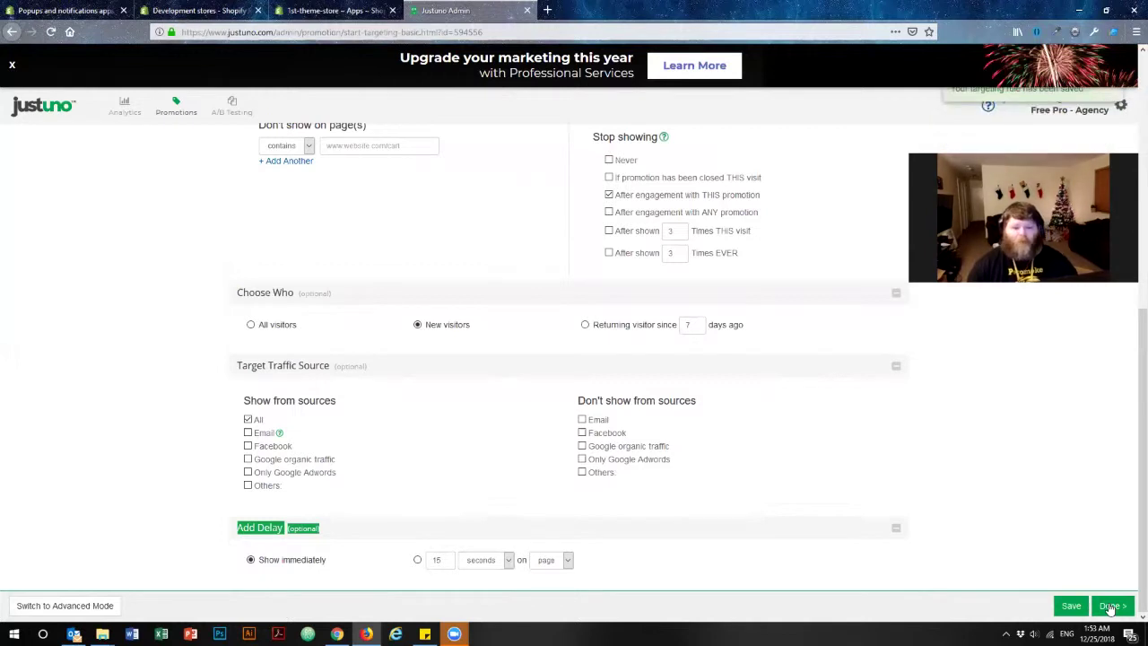
click(1111, 607)
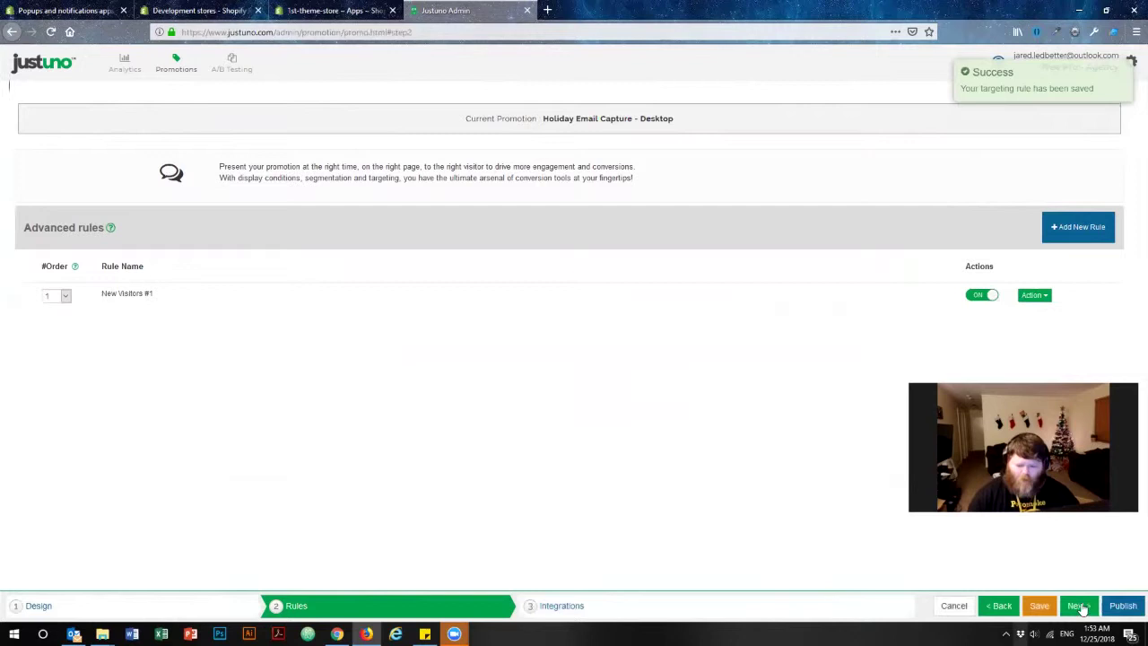
click(1081, 607)
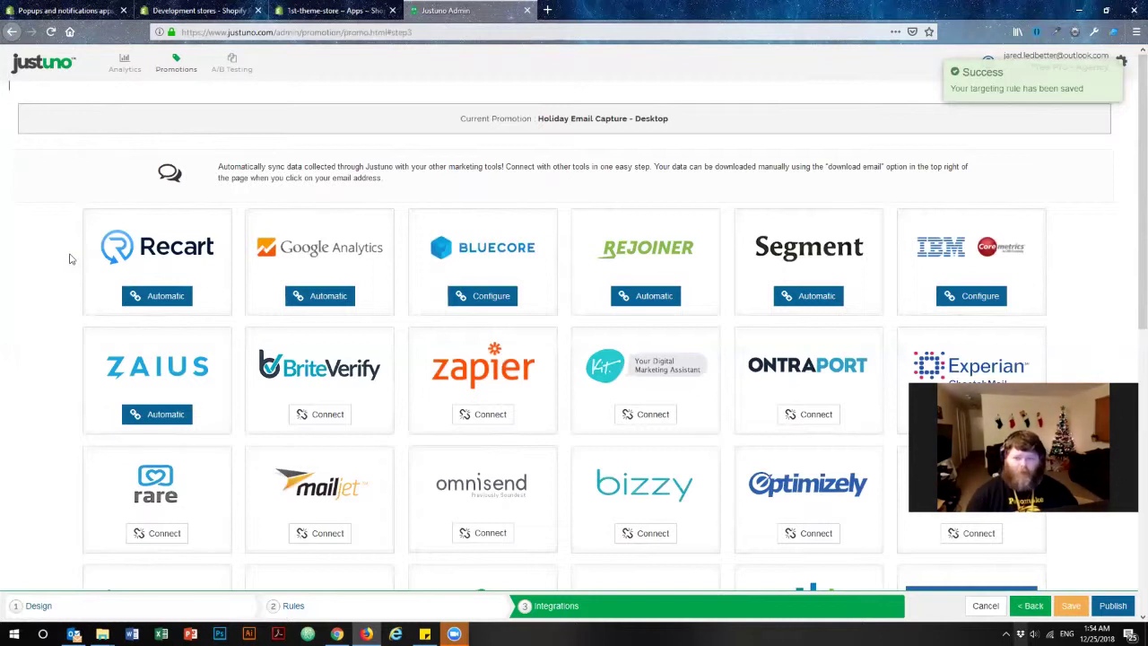
Step: Open the MailChimp connection form and review its API key, List ID and Static Segment ID fields
scroll(56, 234, down, 4)
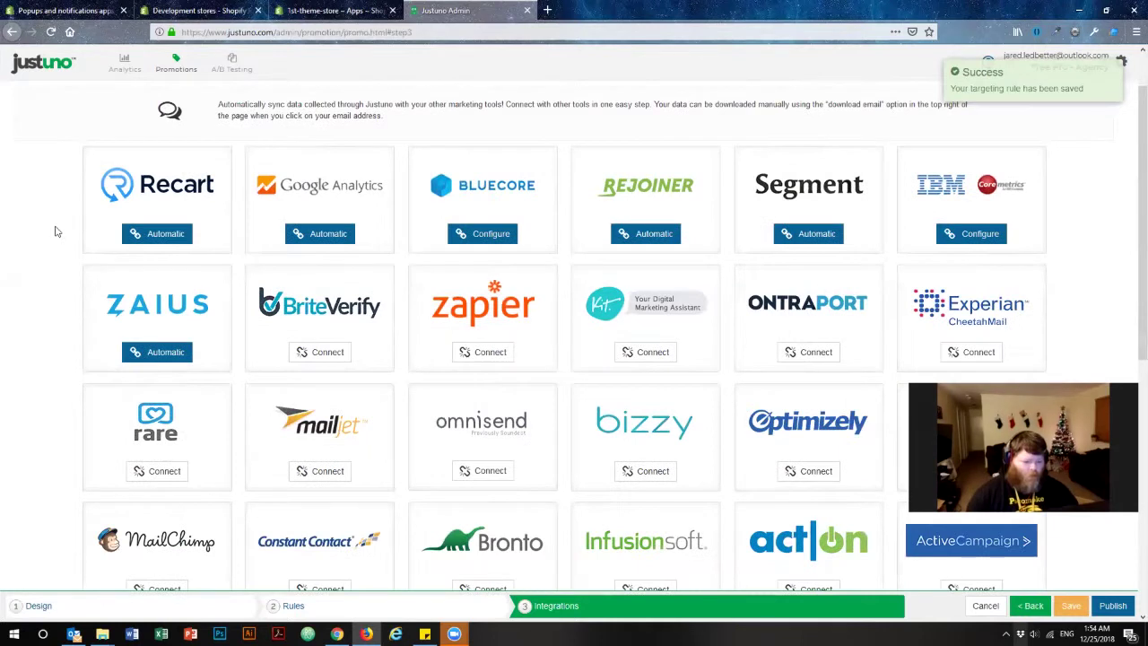
scroll(55, 232, down, 1)
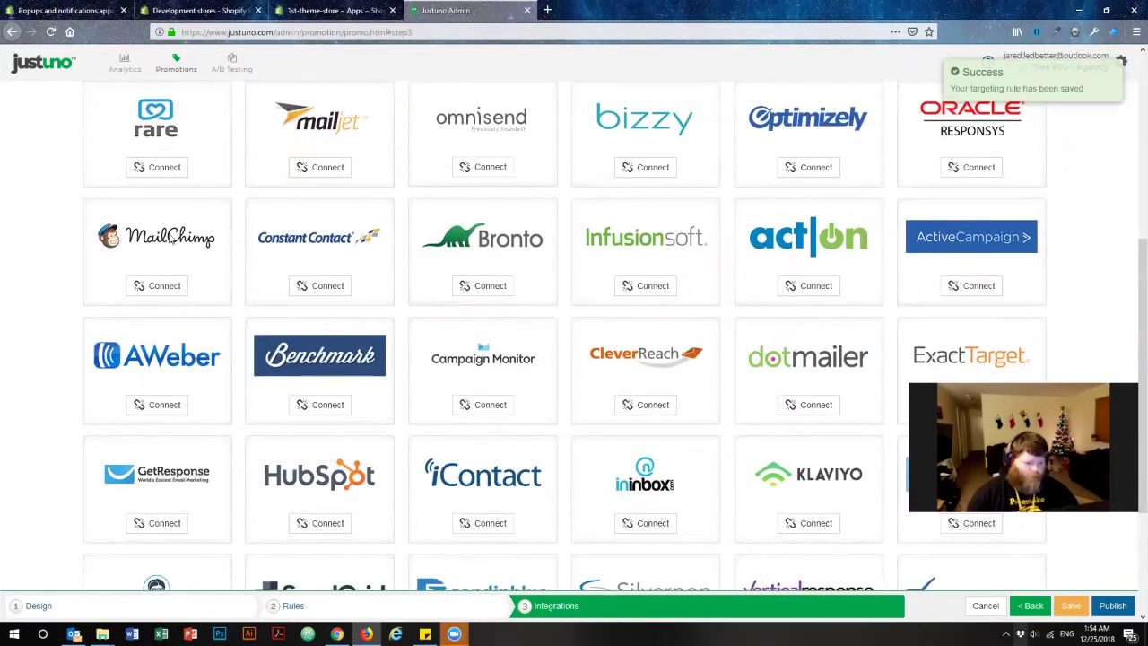
click(159, 285)
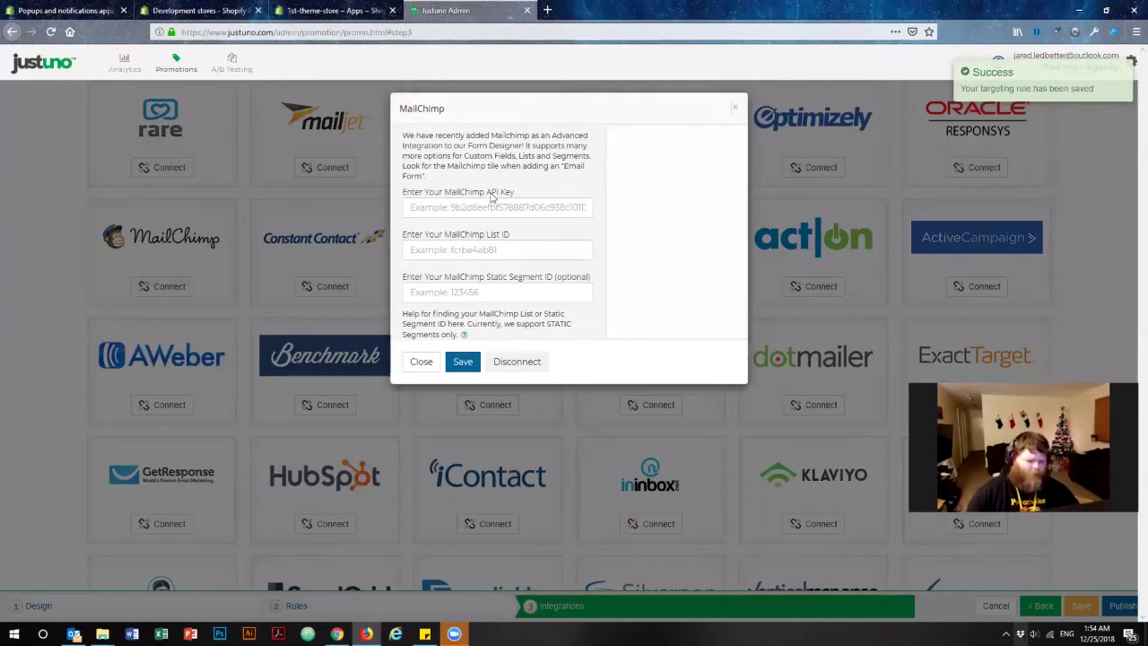
drag(429, 192, 540, 194)
drag(439, 234, 542, 240)
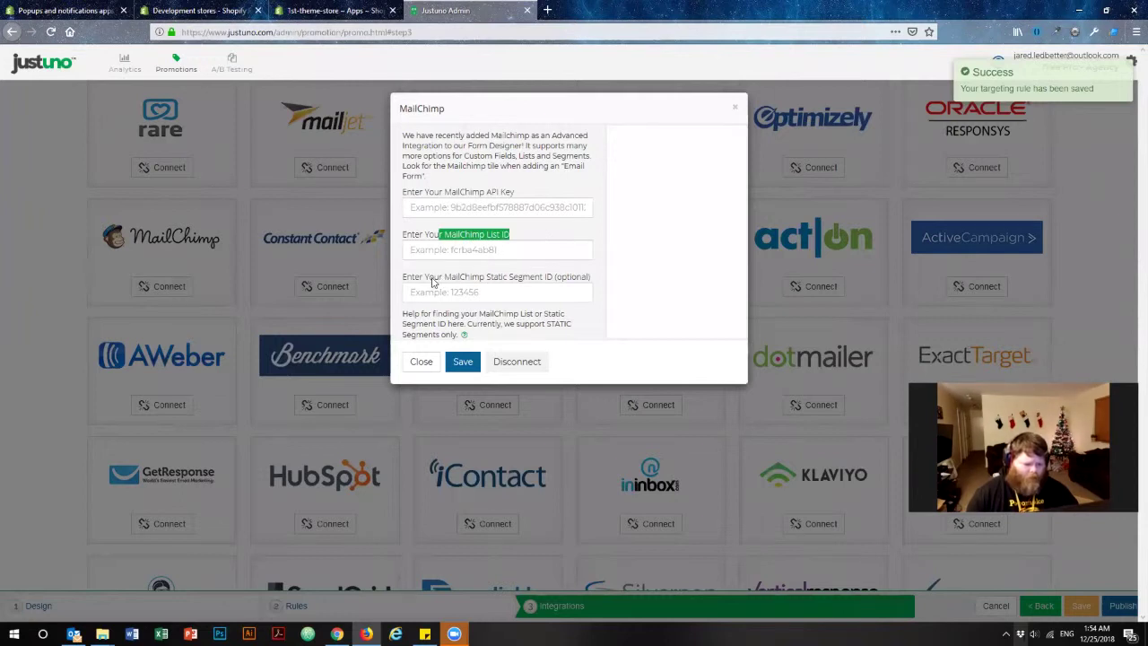
drag(434, 280, 592, 281)
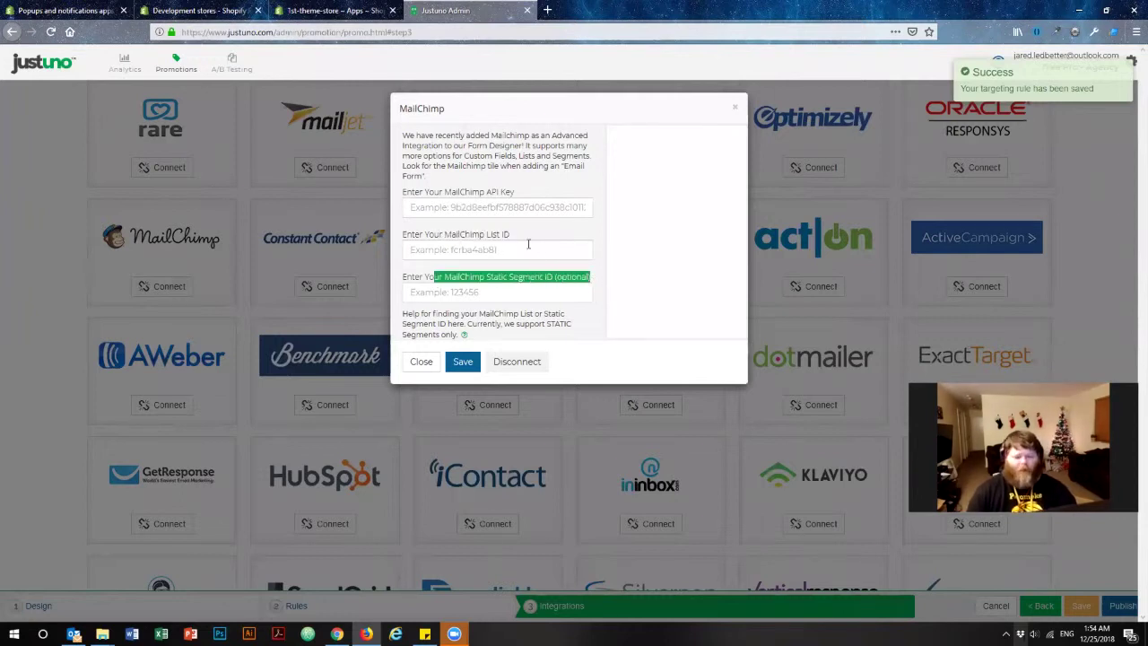
Step: Open the Mailchimp dashboard in a new browser tab and recheck which API key the Justuno form requires
click(547, 10)
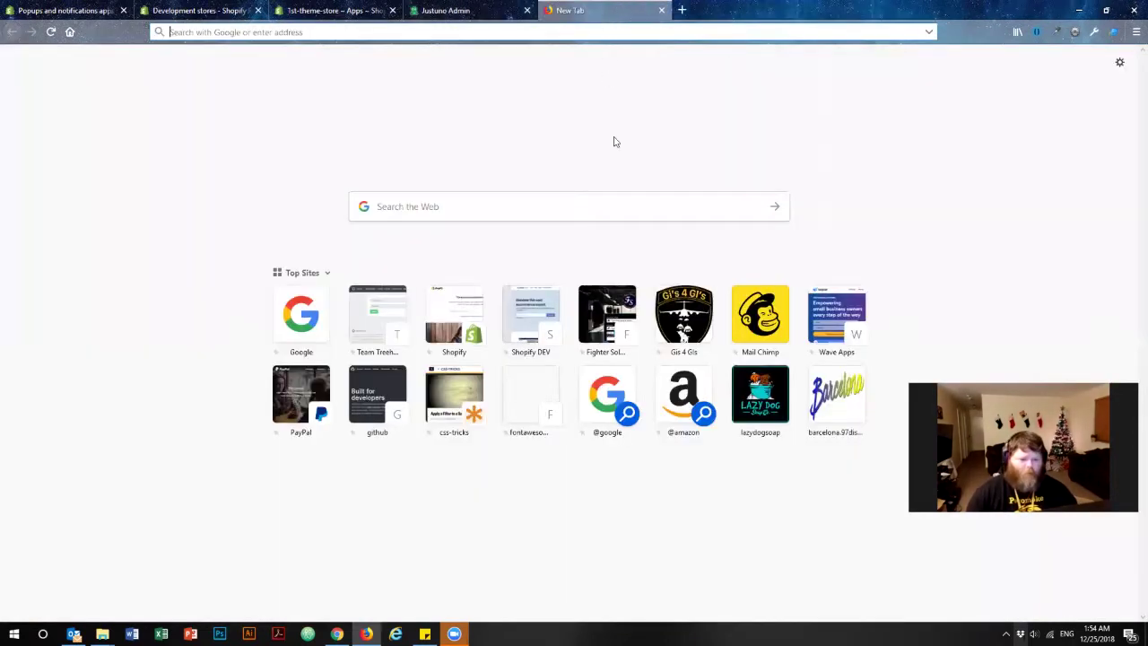
click(759, 315)
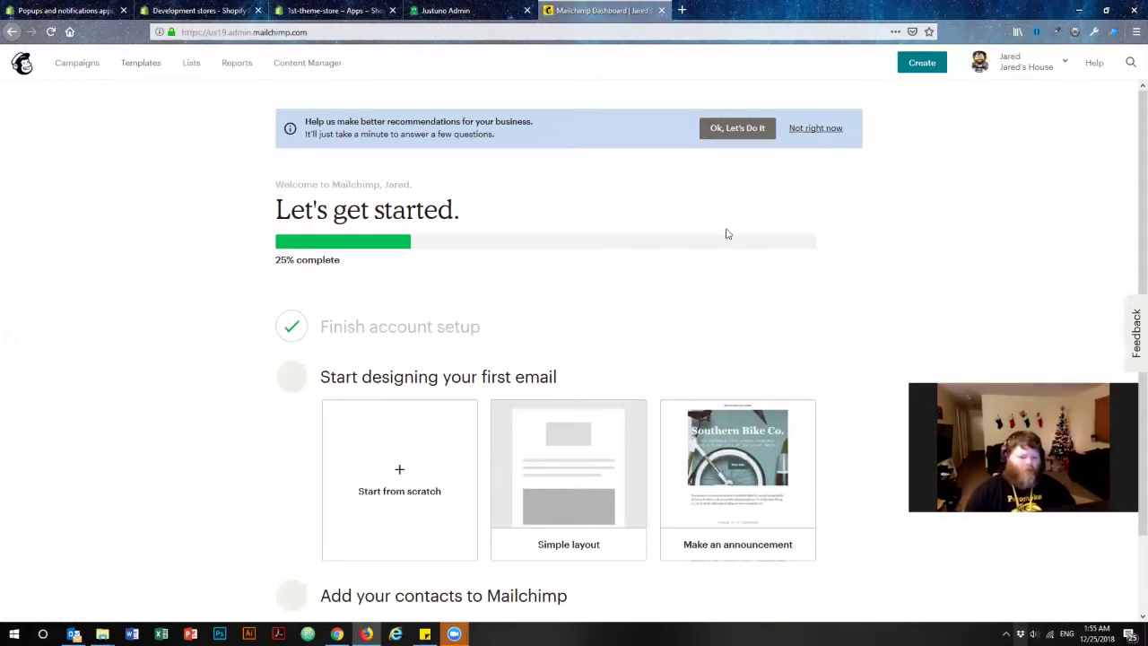
click(503, 9)
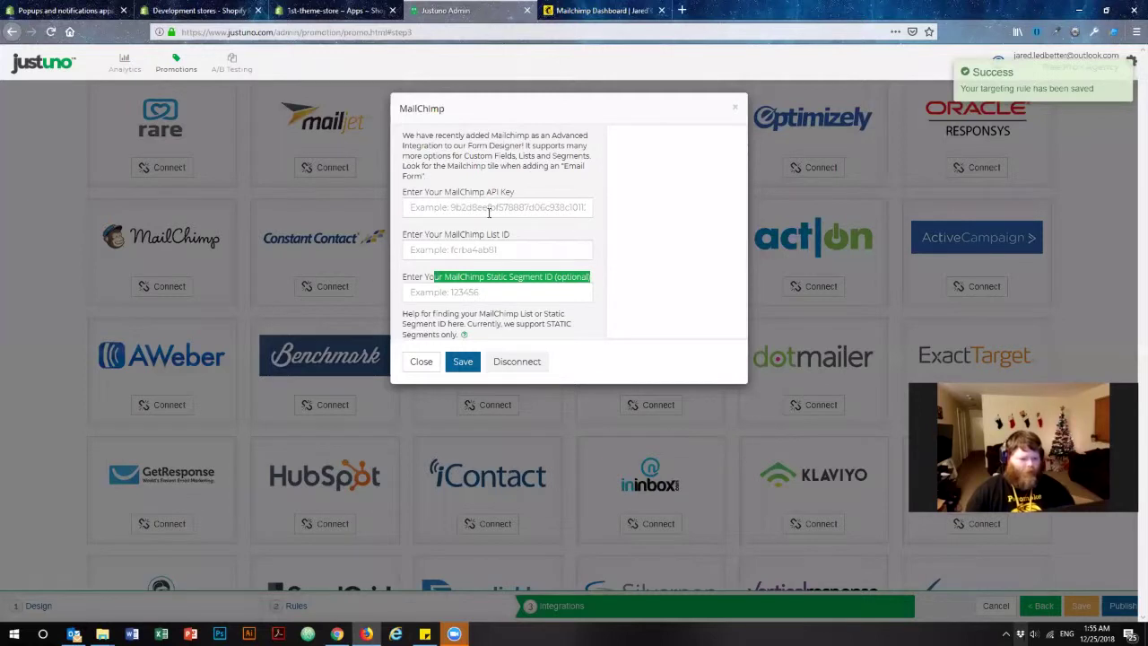
drag(446, 195, 522, 199)
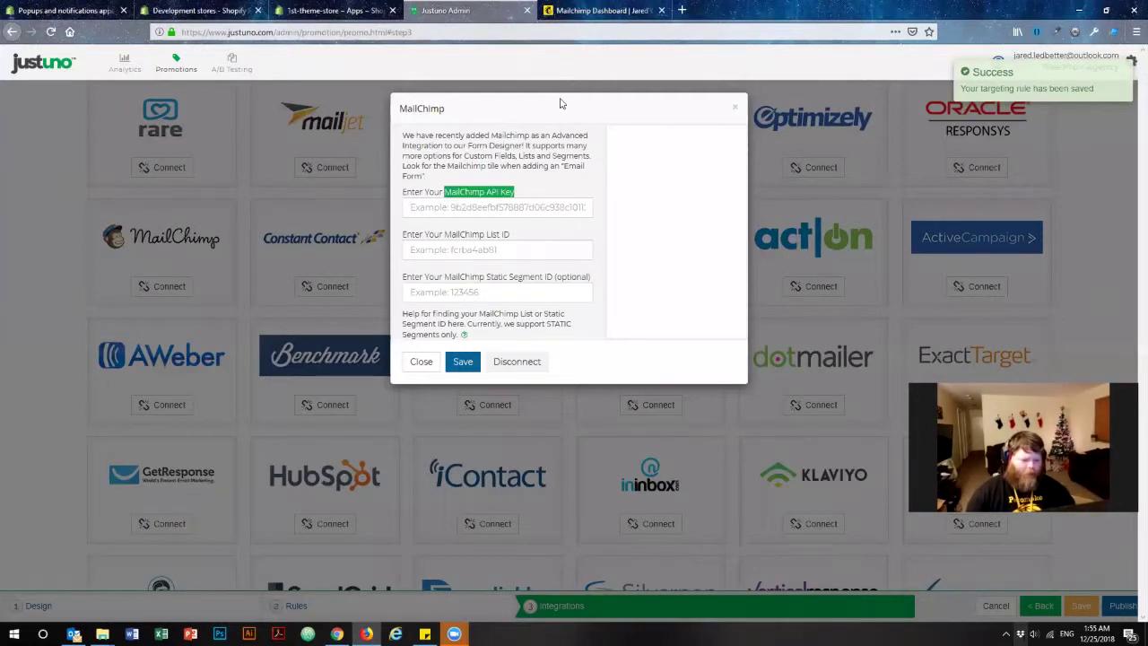
click(605, 11)
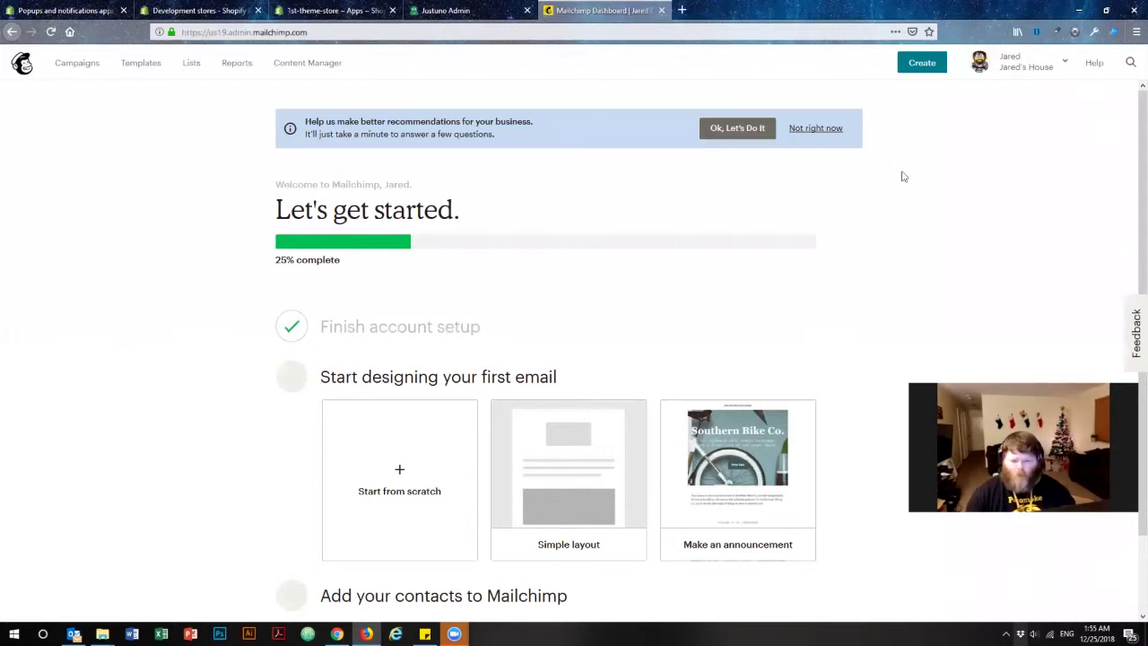
Step: Go to the Mailchimp account settings and open the API keys page from the account extras
click(1033, 63)
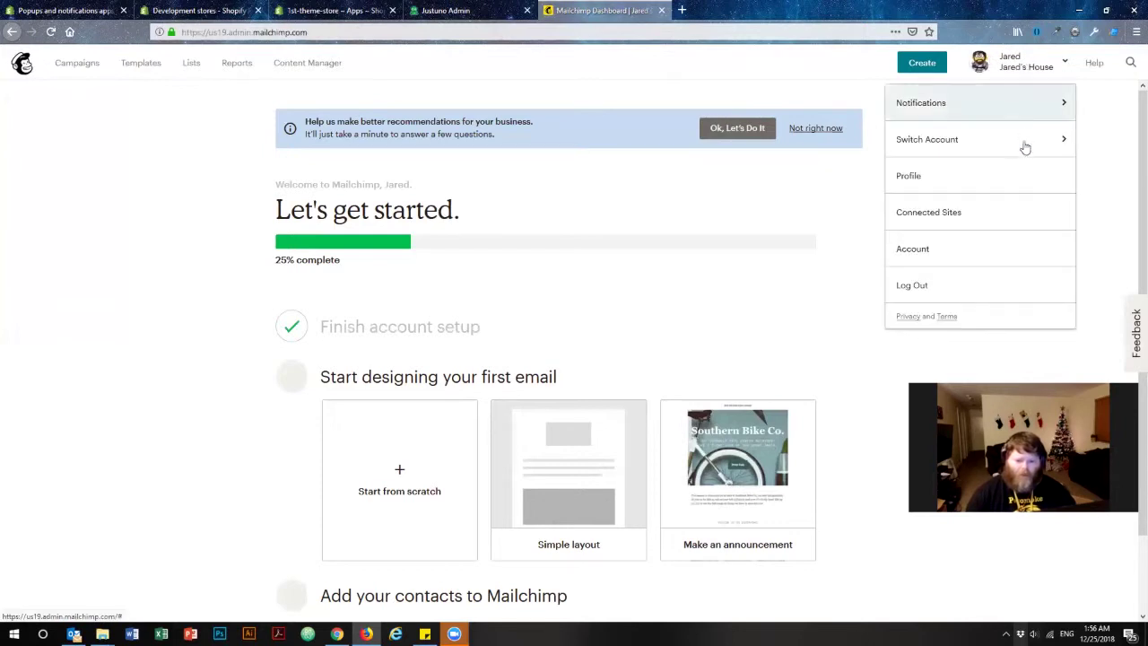
click(919, 253)
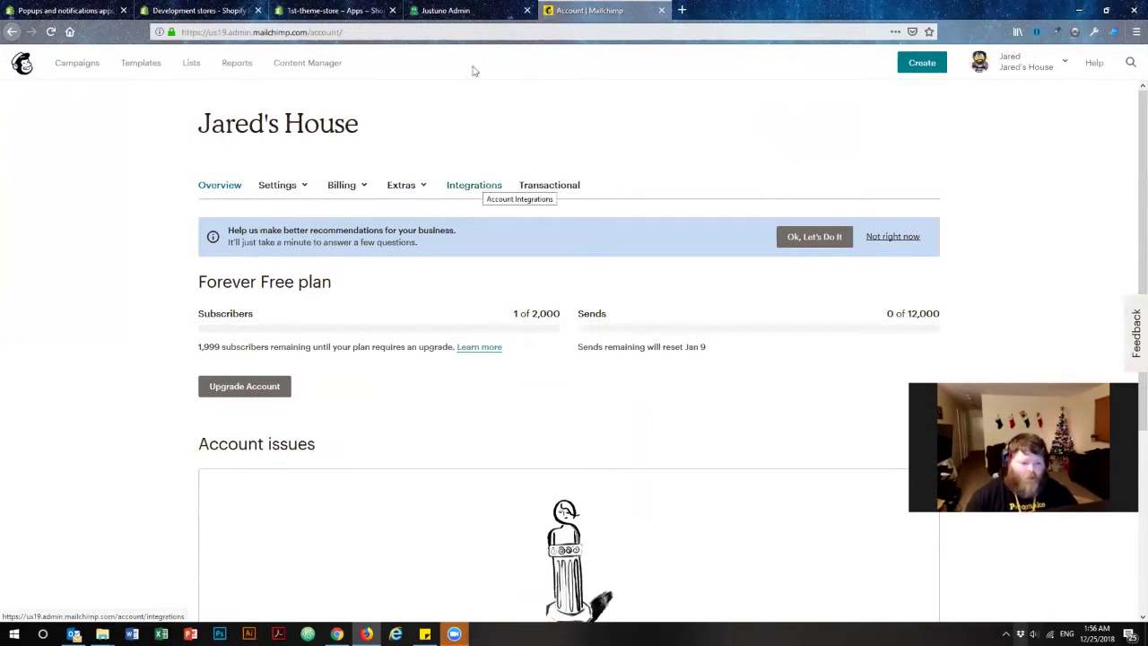
click(471, 11)
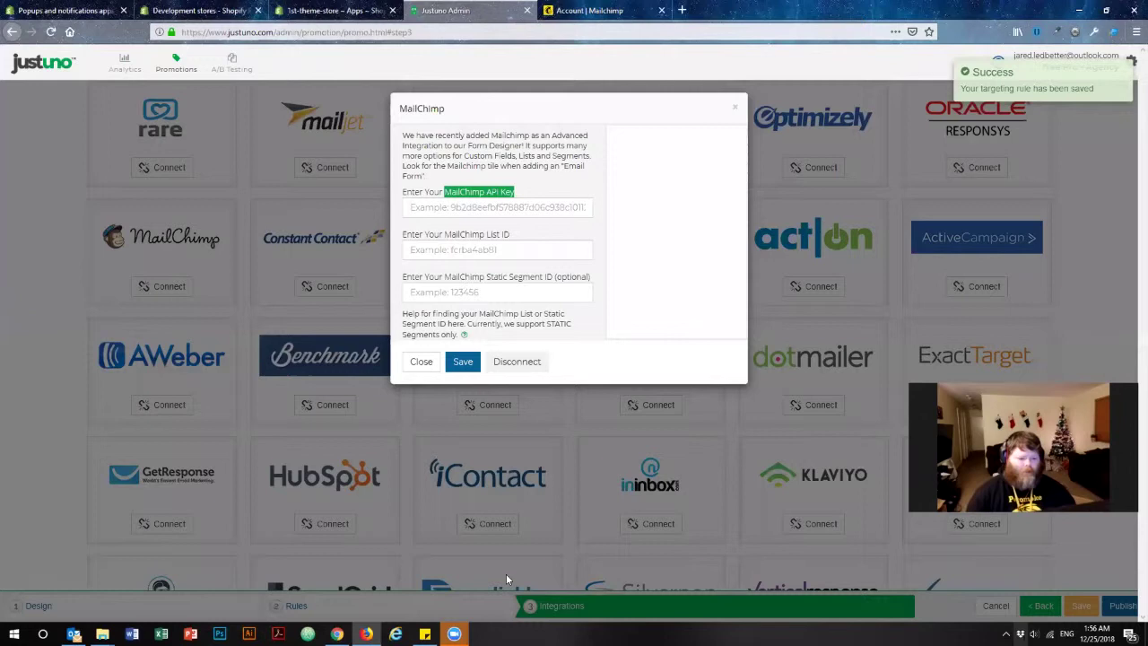
click(583, 11)
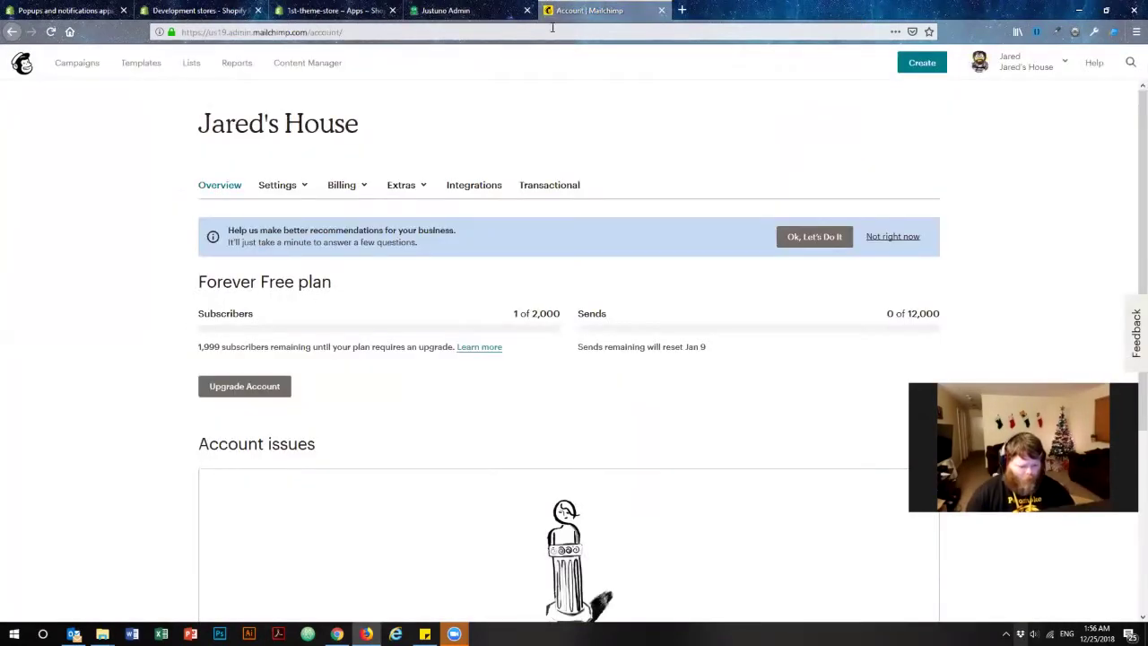
click(409, 186)
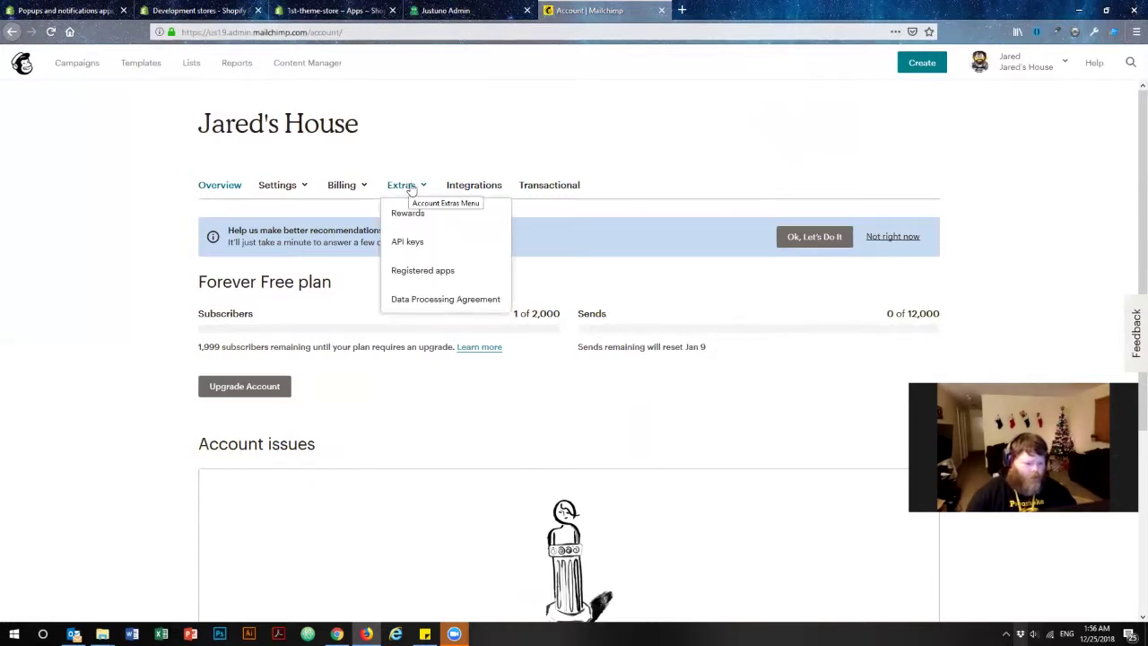
click(430, 244)
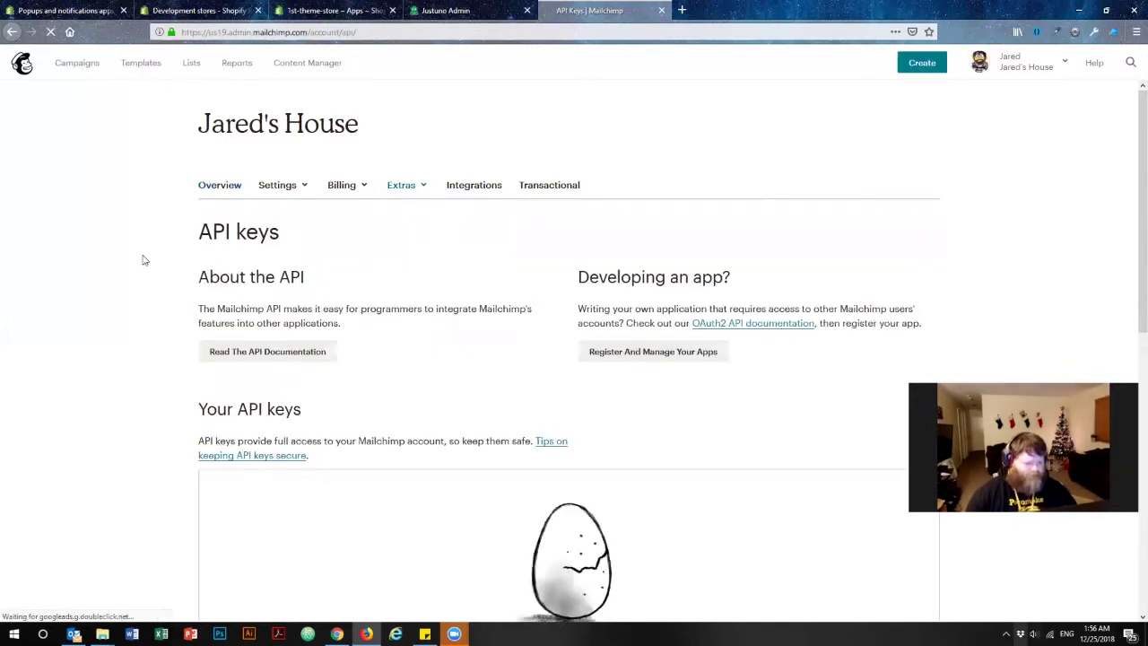
Step: Find the Your API keys section and create a new standard Mailchimp API key
scroll(142, 260, down, 3)
scroll(144, 256, down, 2)
scroll(144, 234, up, 5)
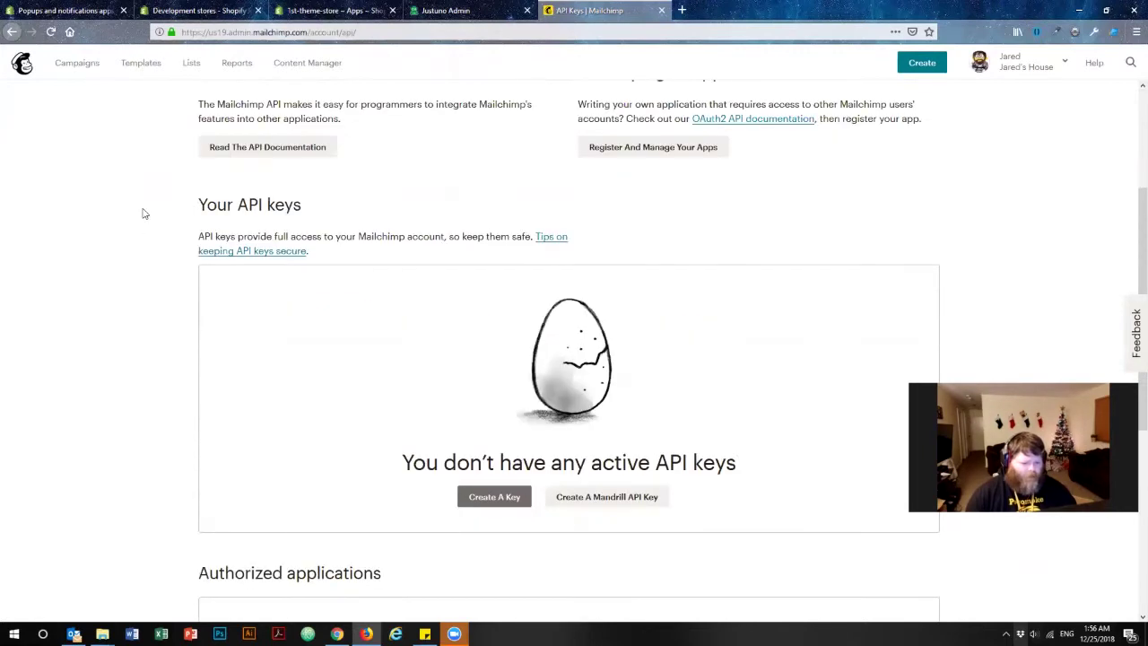
scroll(148, 220, up, 1)
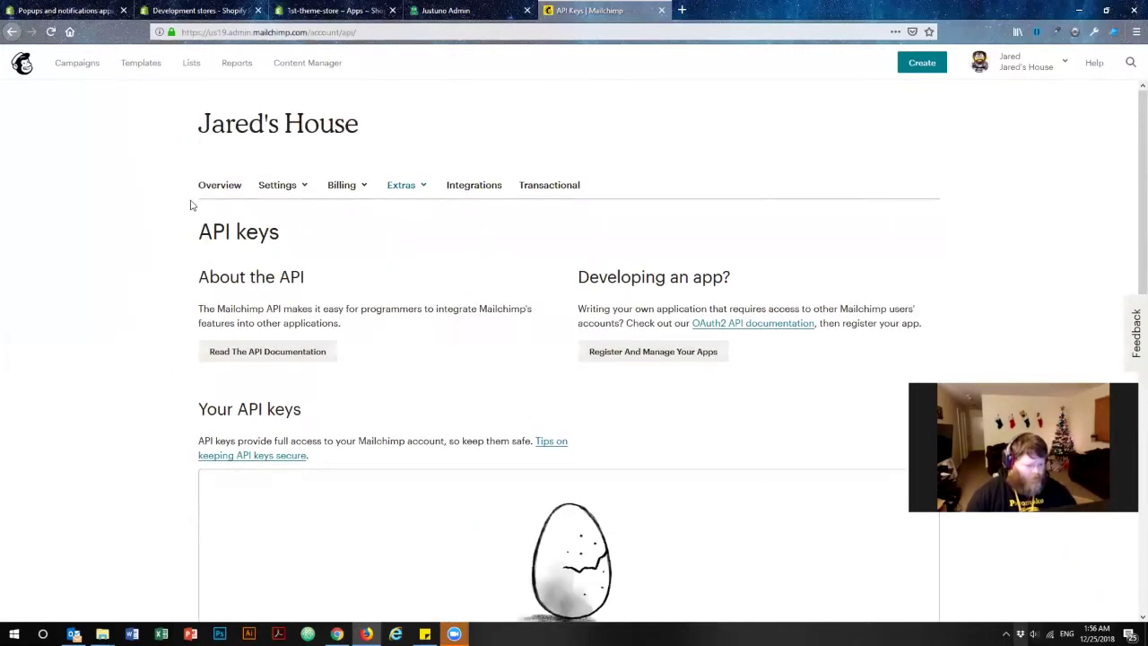
drag(199, 409, 314, 427)
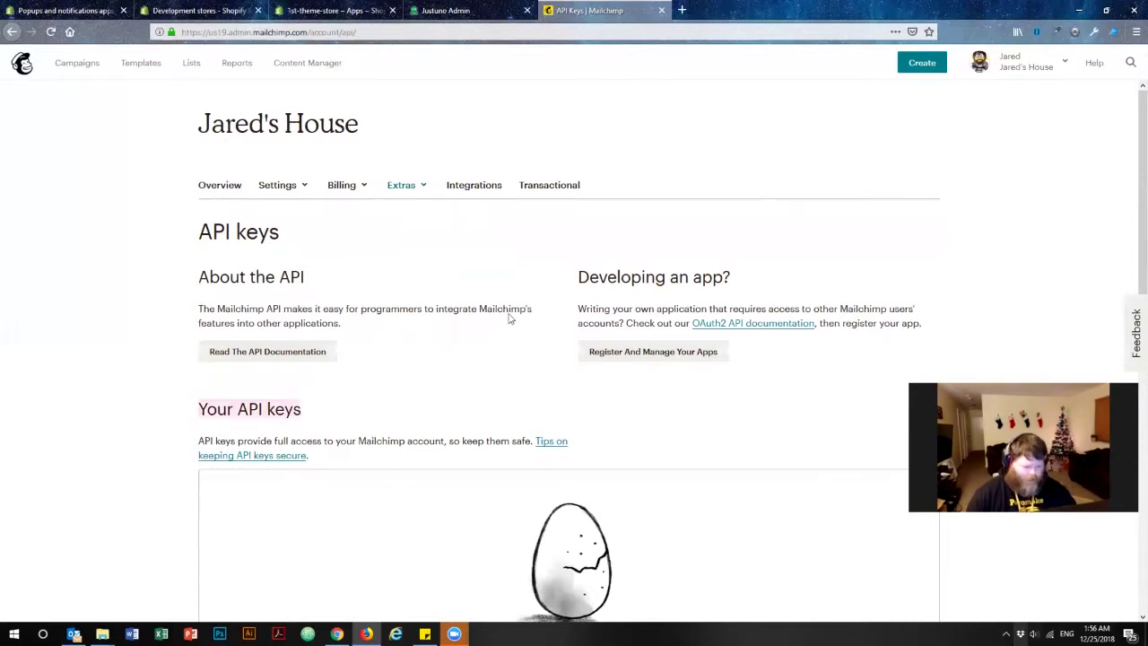
scroll(507, 321, down, 3)
scroll(508, 320, down, 1)
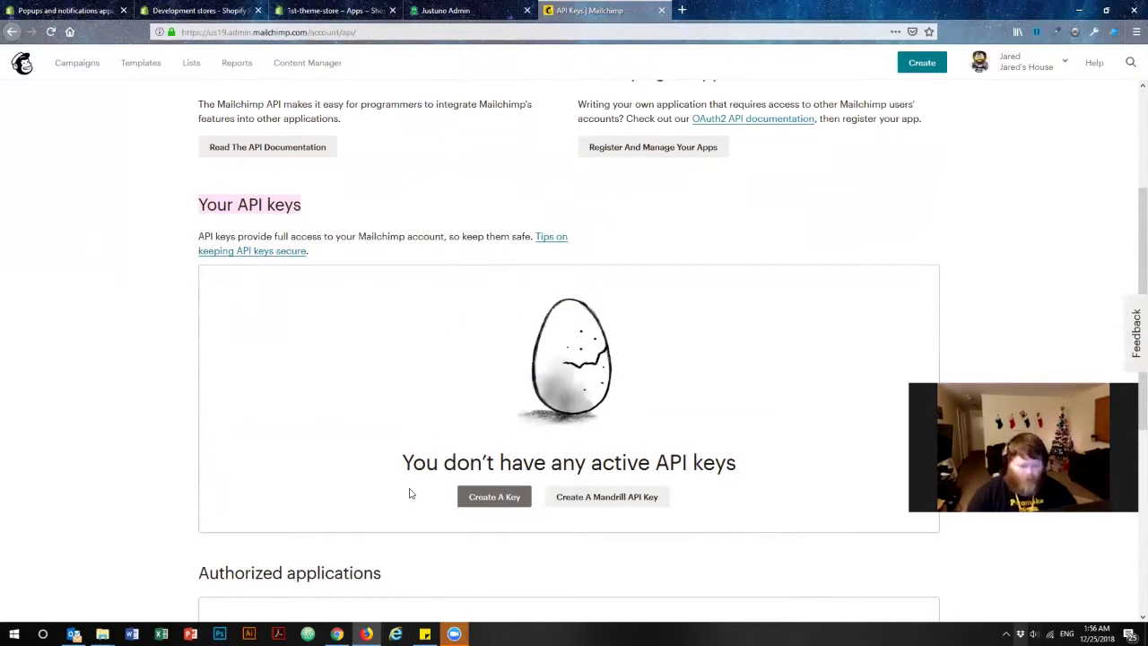
click(494, 498)
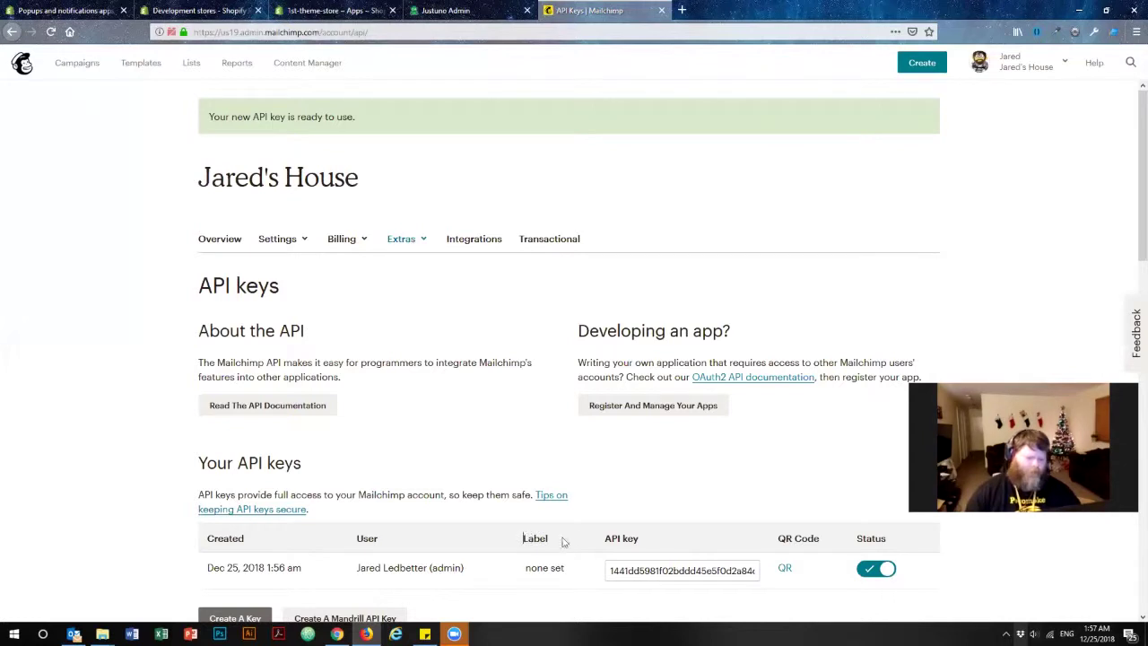
Step: Label the newly created Mailchimp API key "Shopify JustUno"
scroll(618, 460, down, 1)
scroll(618, 460, down, 3)
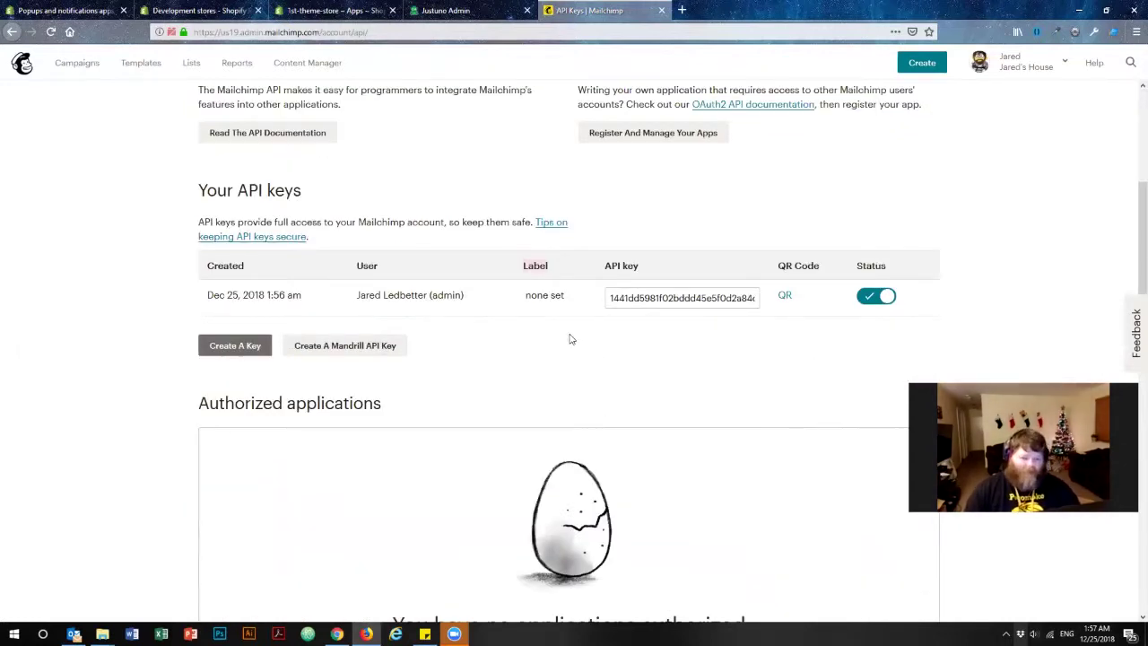
click(543, 297)
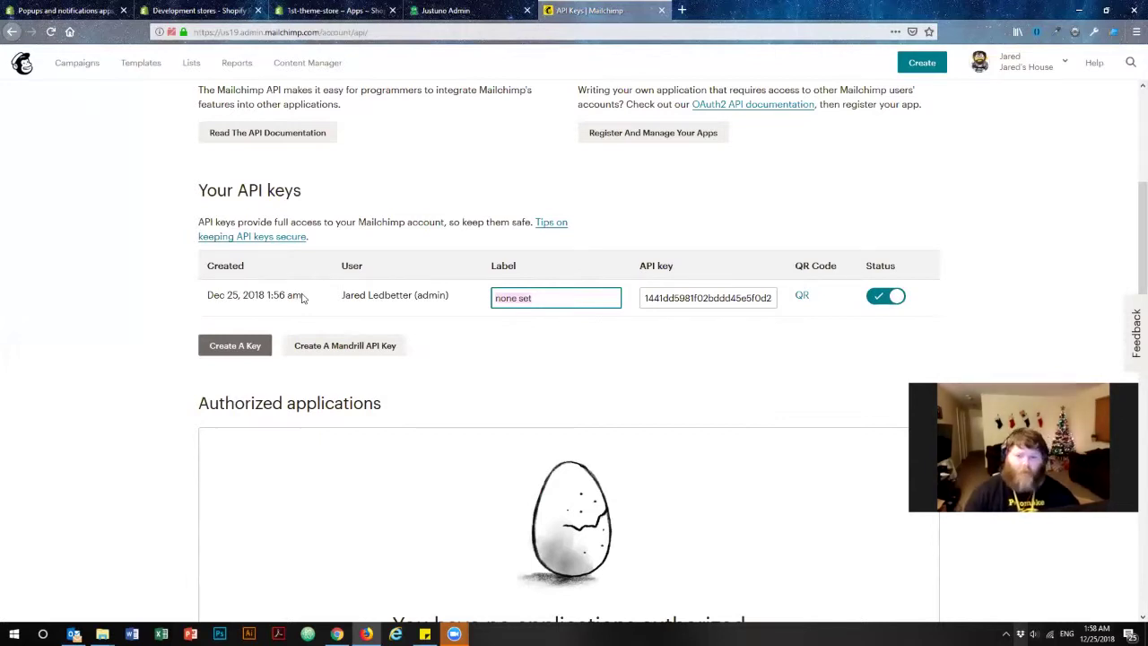
click(330, 299)
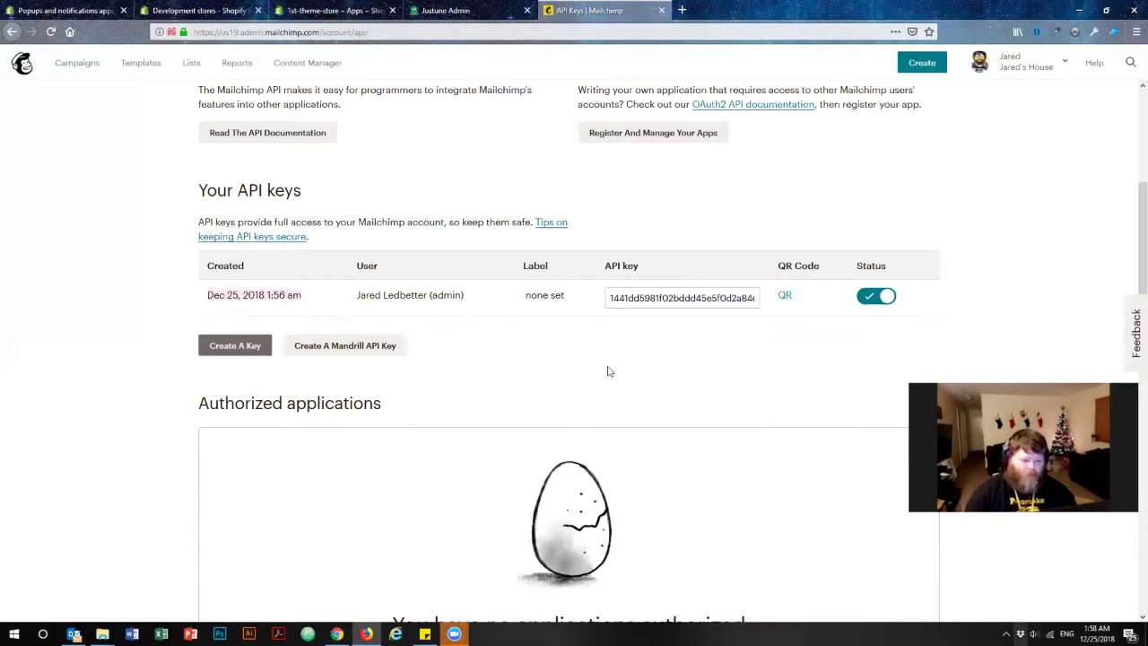
click(546, 297)
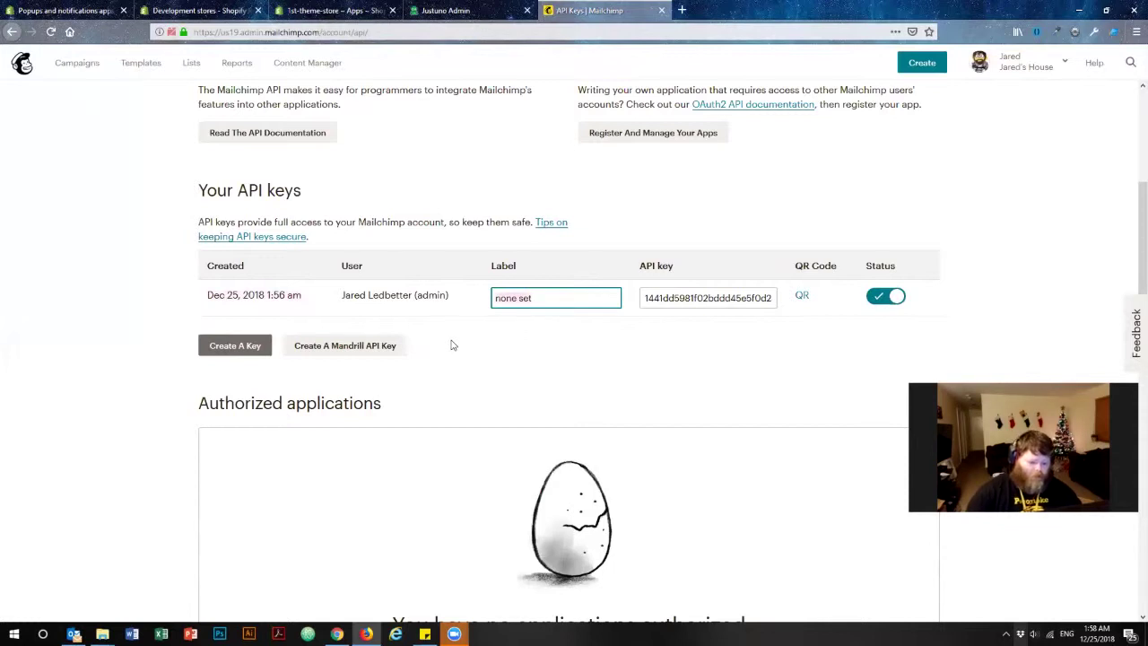
text(Shopify JustUno)
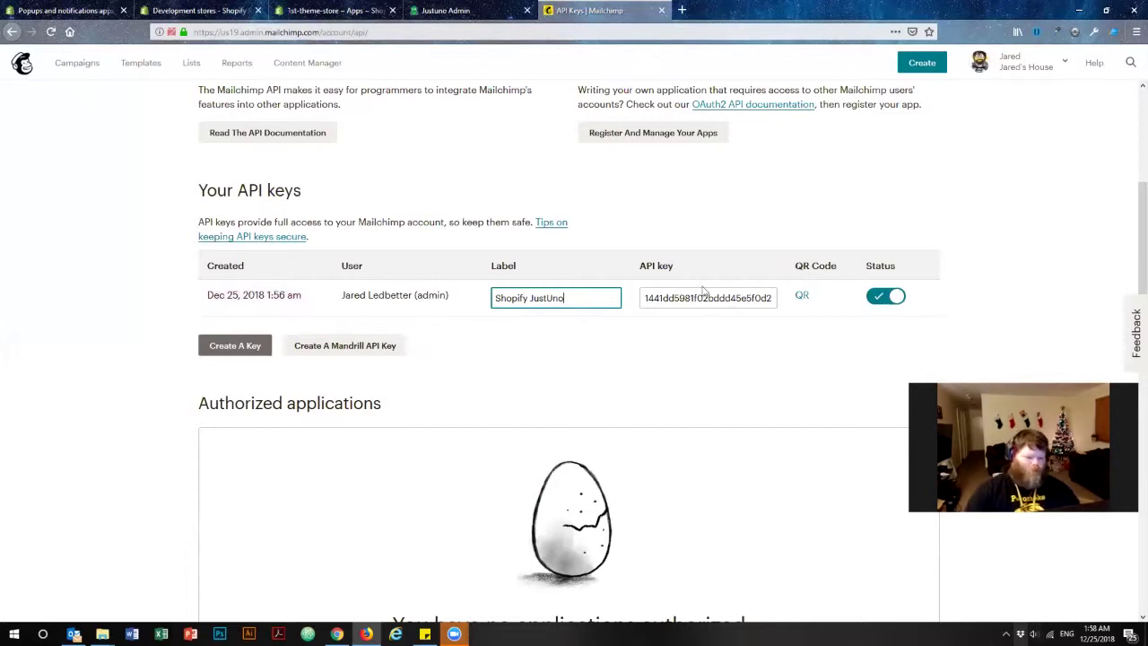
click(676, 344)
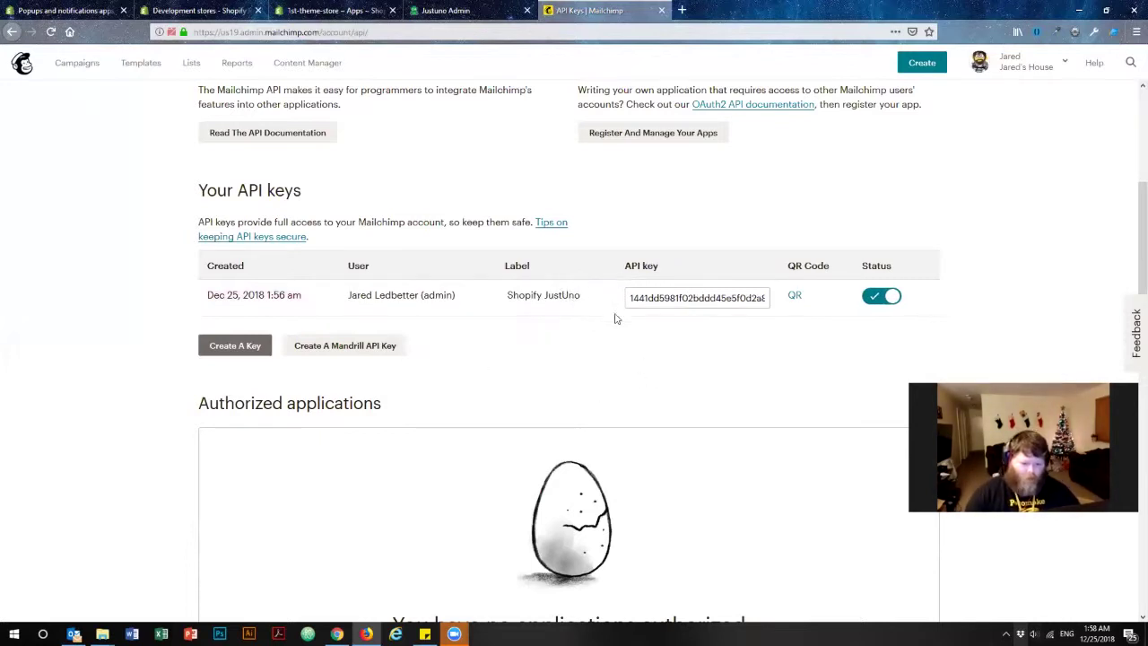
Step: Copy the new Mailchimp API key and paste it into the API key field of Justuno's MailChimp connection form
click(708, 302)
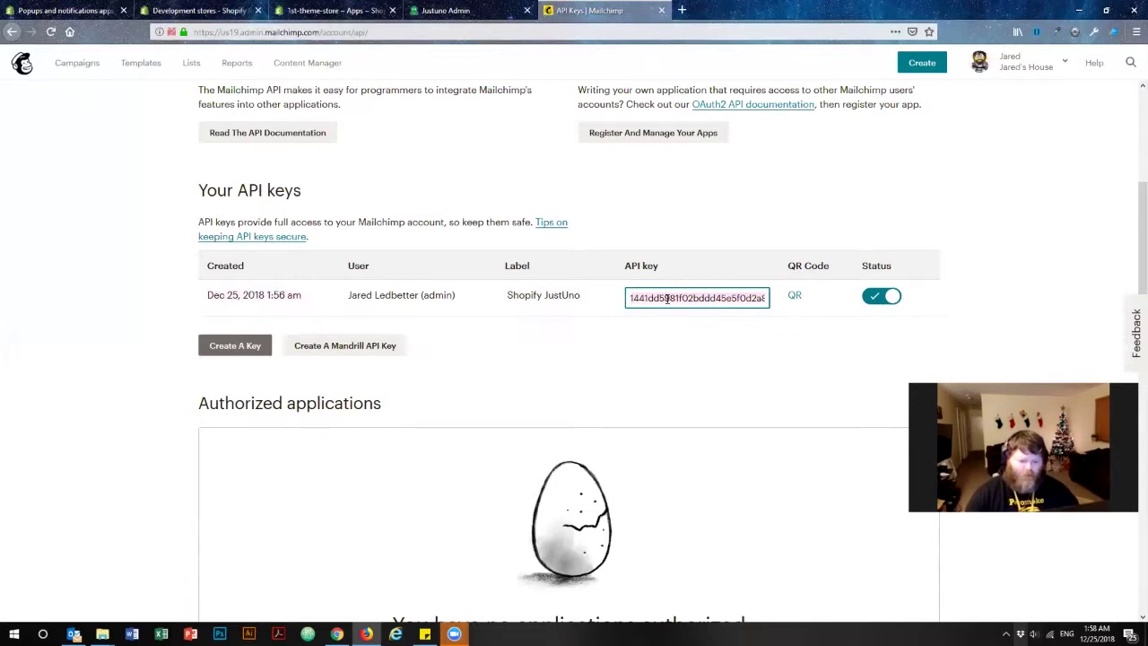
right_click(666, 299)
click(712, 333)
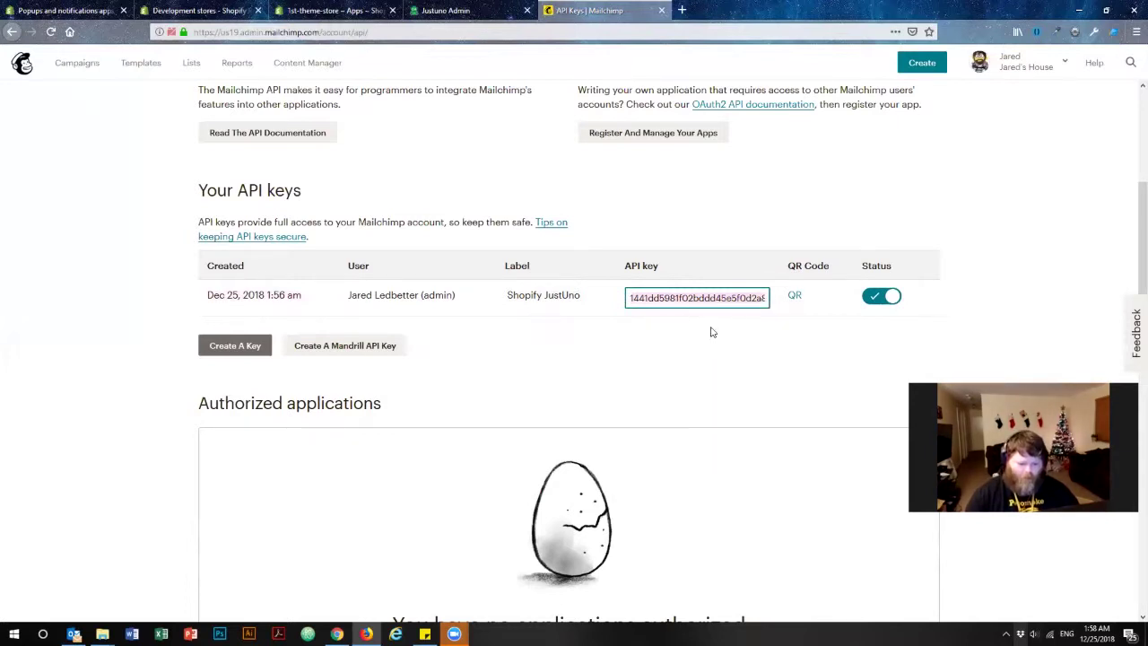
click(462, 10)
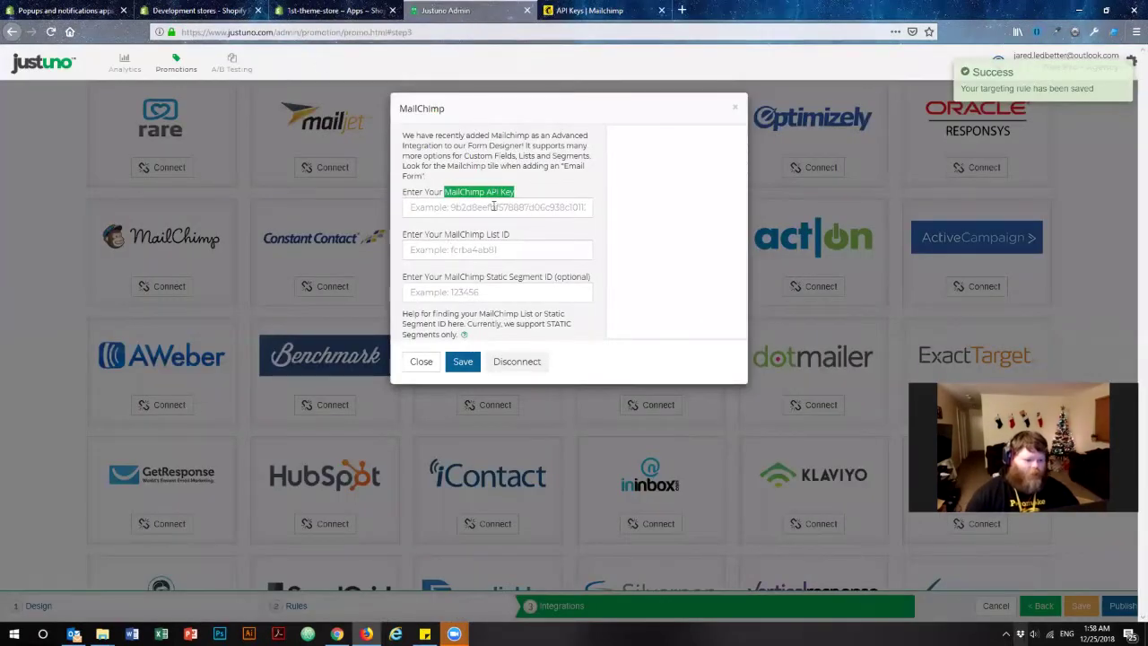
click(423, 206)
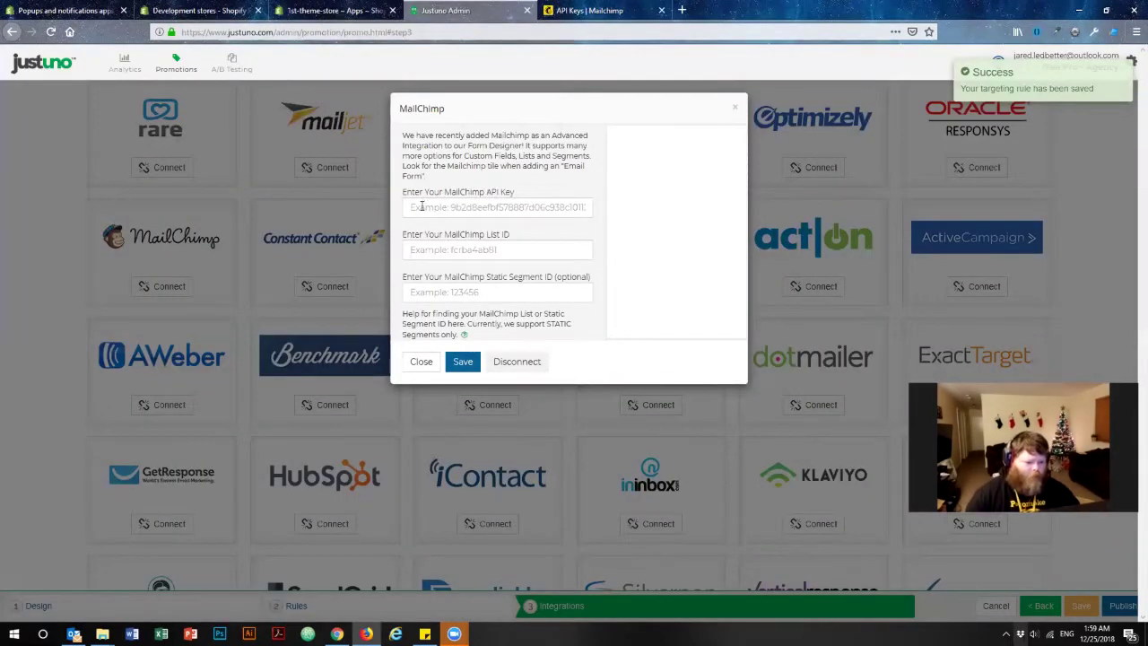
right_click(425, 206)
click(471, 254)
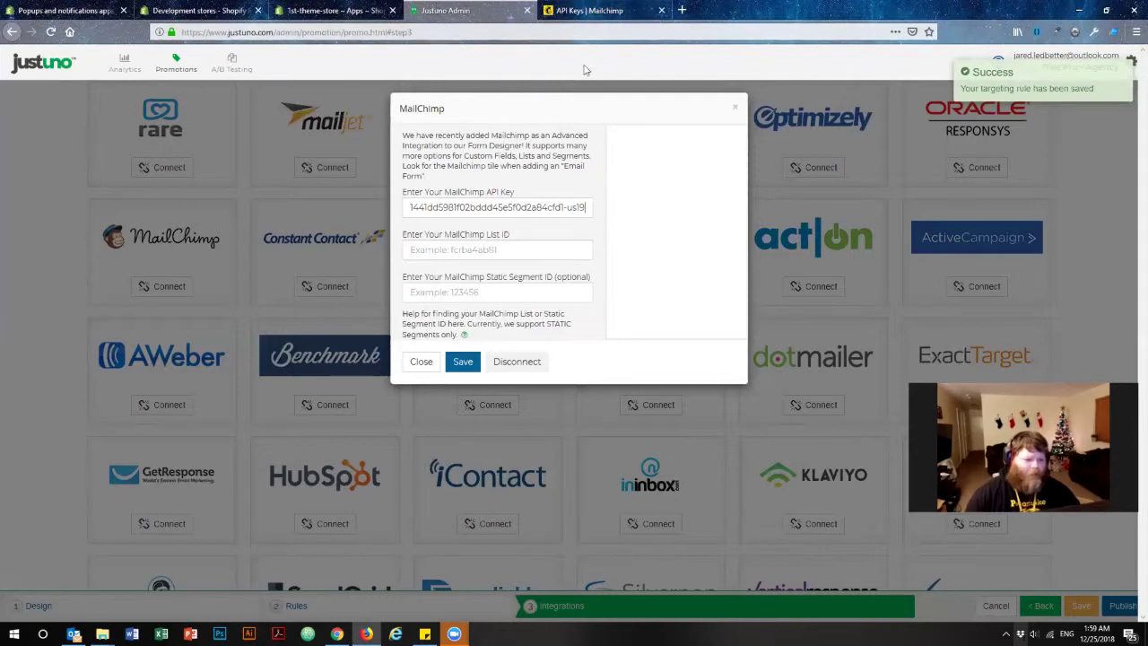
Step: Return to Mailchimp, open the existing subscriber list, and go to its list name and defaults settings
drag(435, 235, 547, 237)
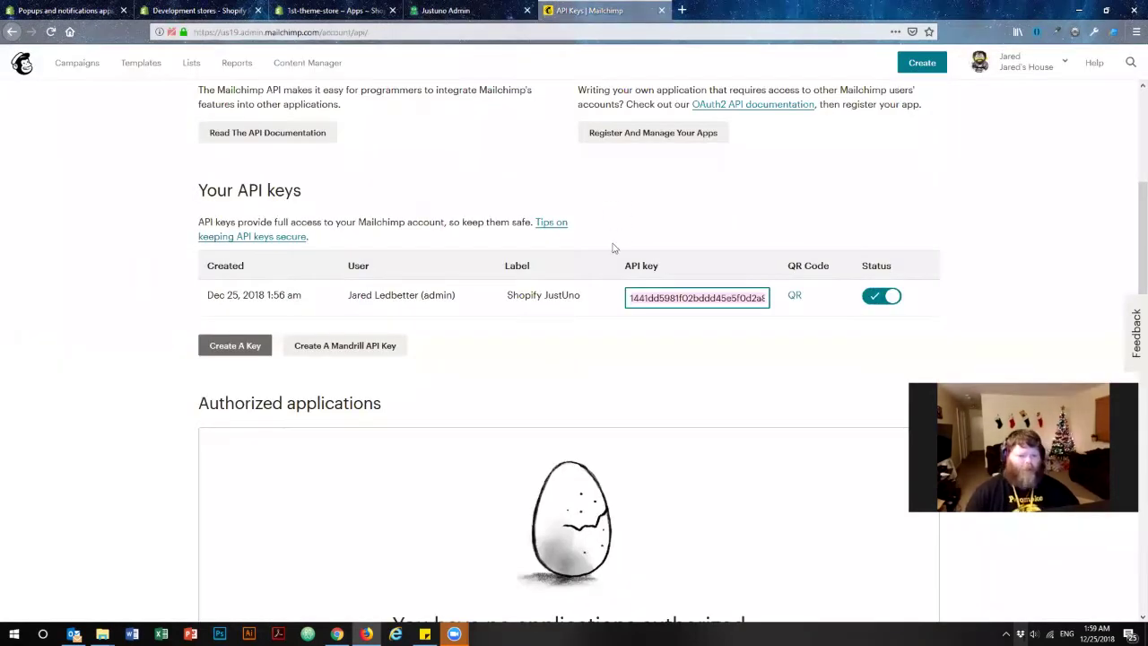
scroll(594, 307, up, 3)
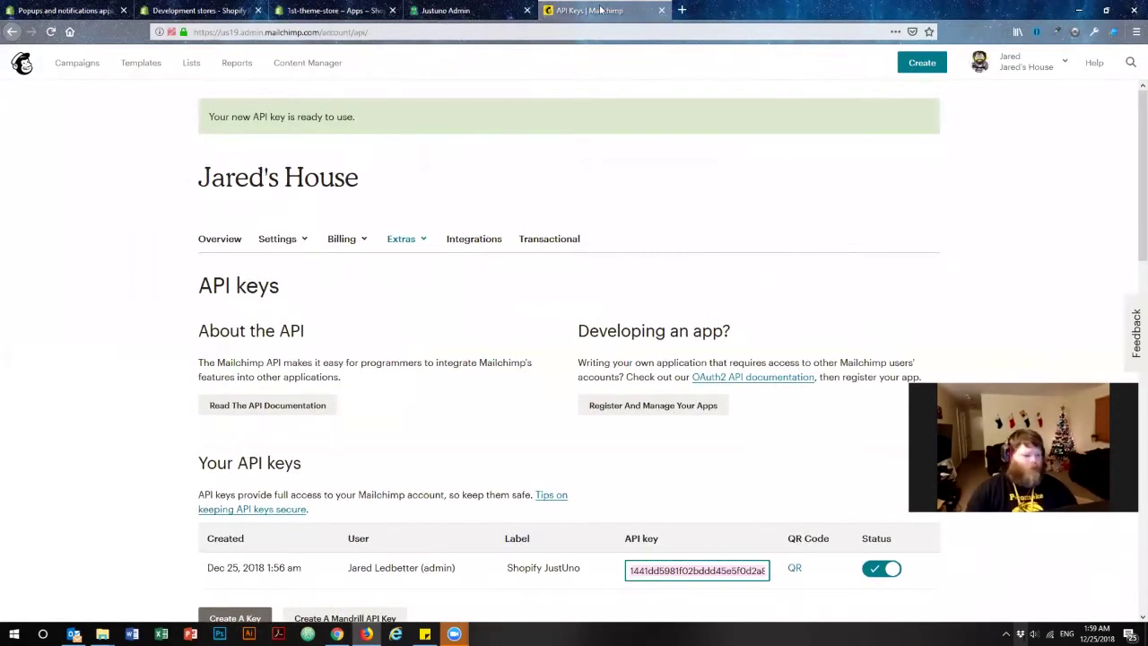
click(191, 64)
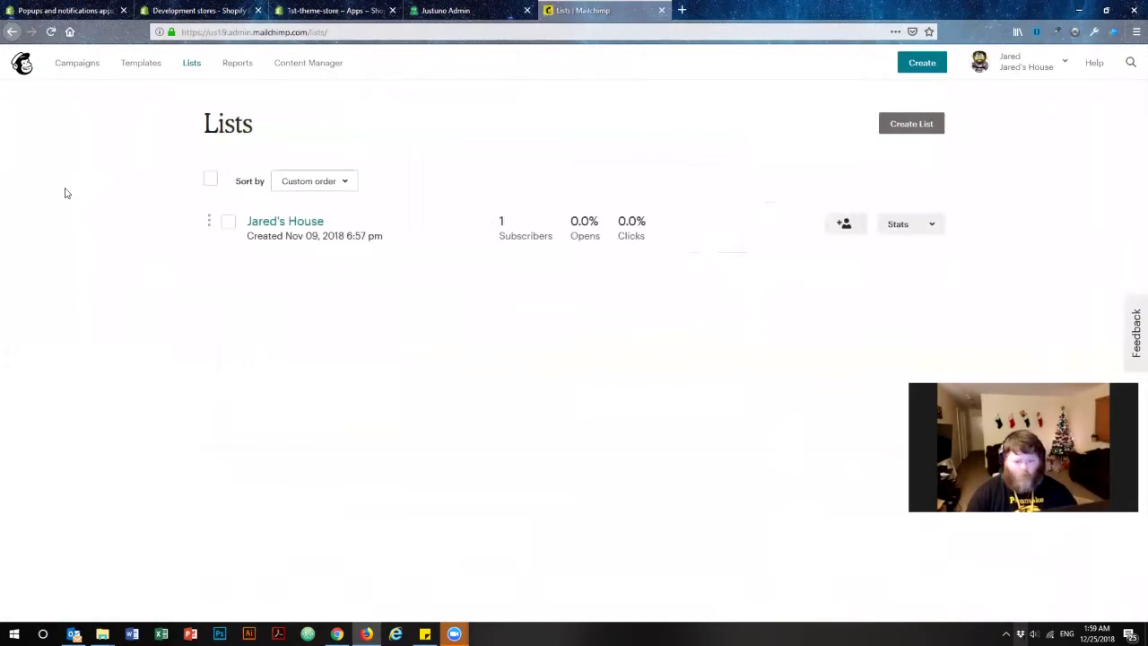
click(288, 223)
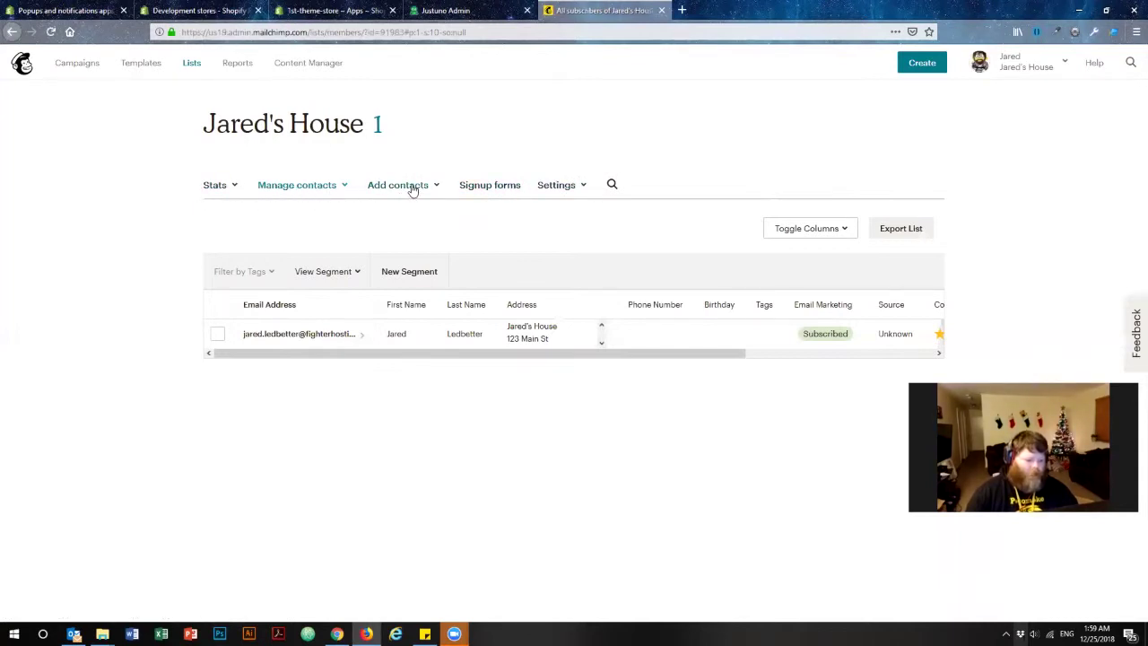
click(562, 190)
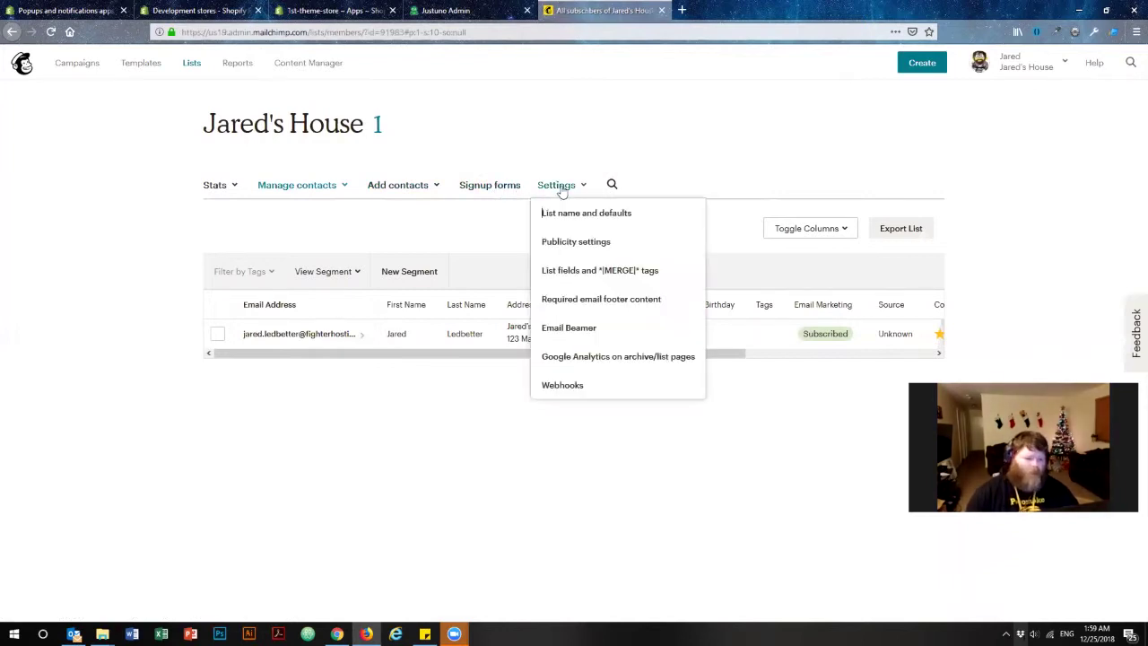
click(625, 213)
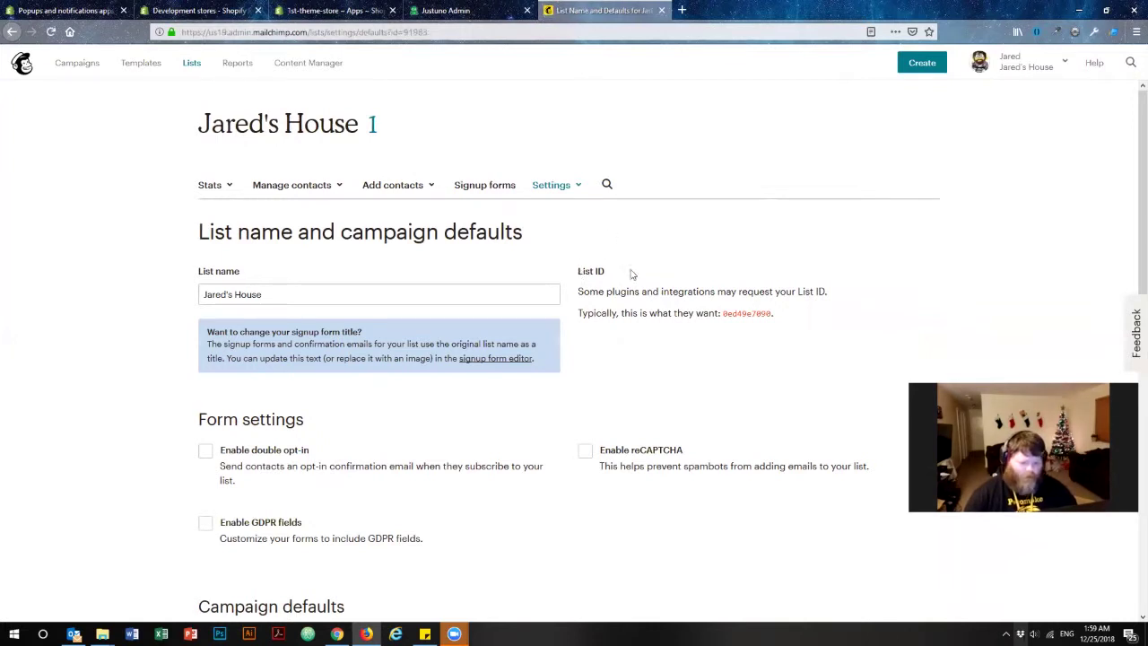
Step: Find the List ID intended for plugins and integrations and copy it
drag(586, 291, 856, 320)
click(807, 330)
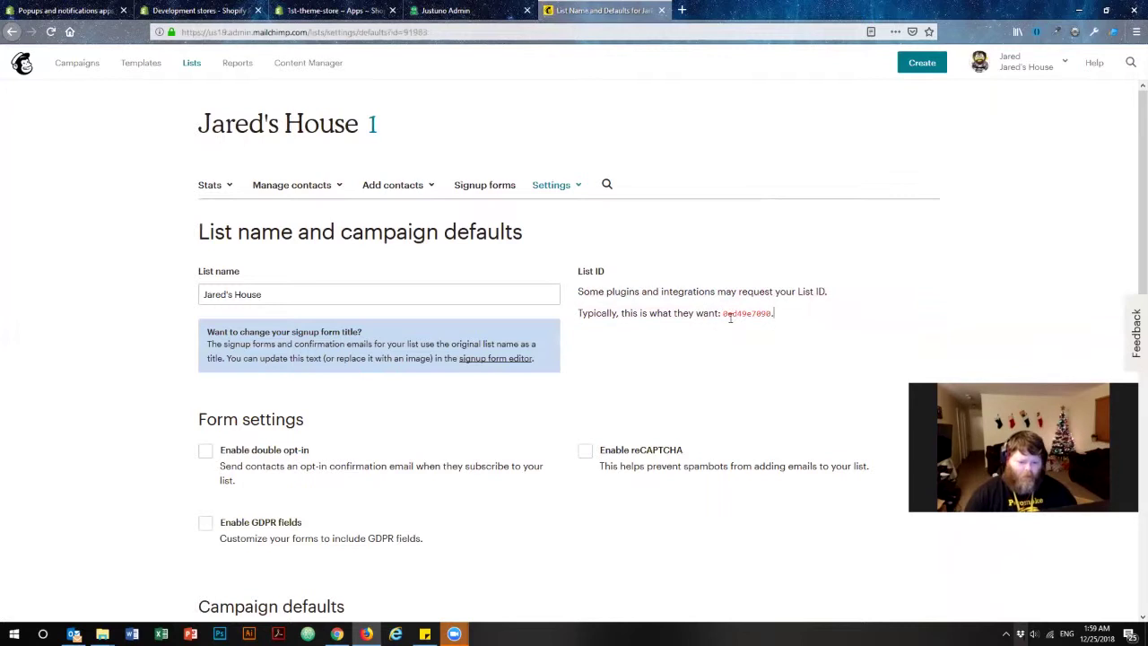
drag(724, 313, 771, 313)
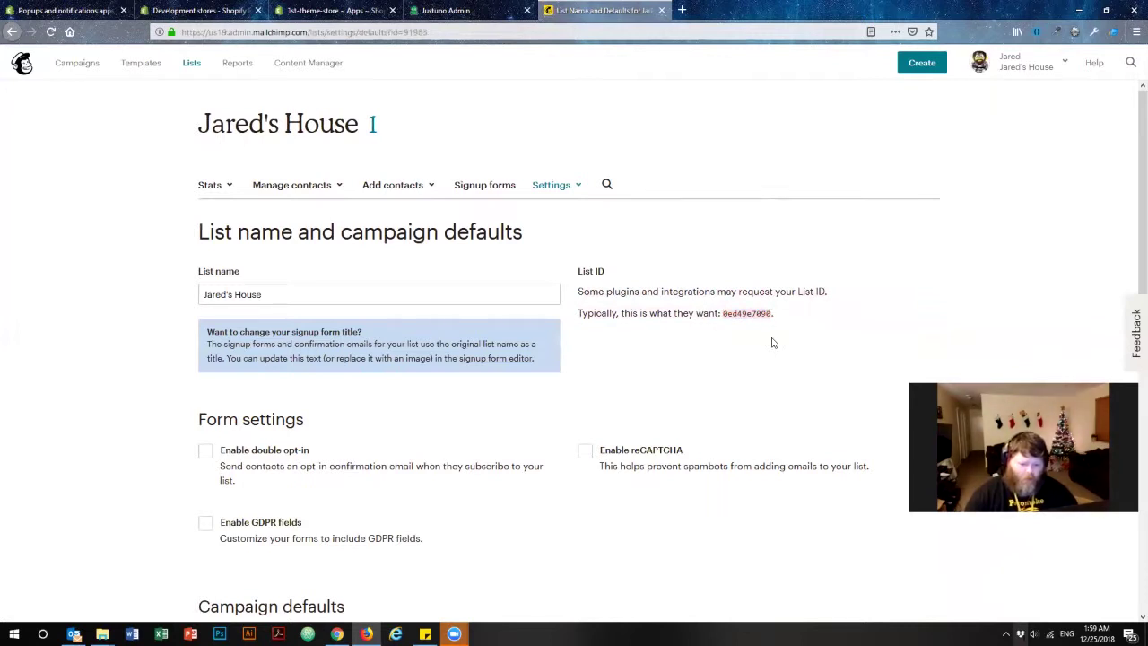
right_click(762, 314)
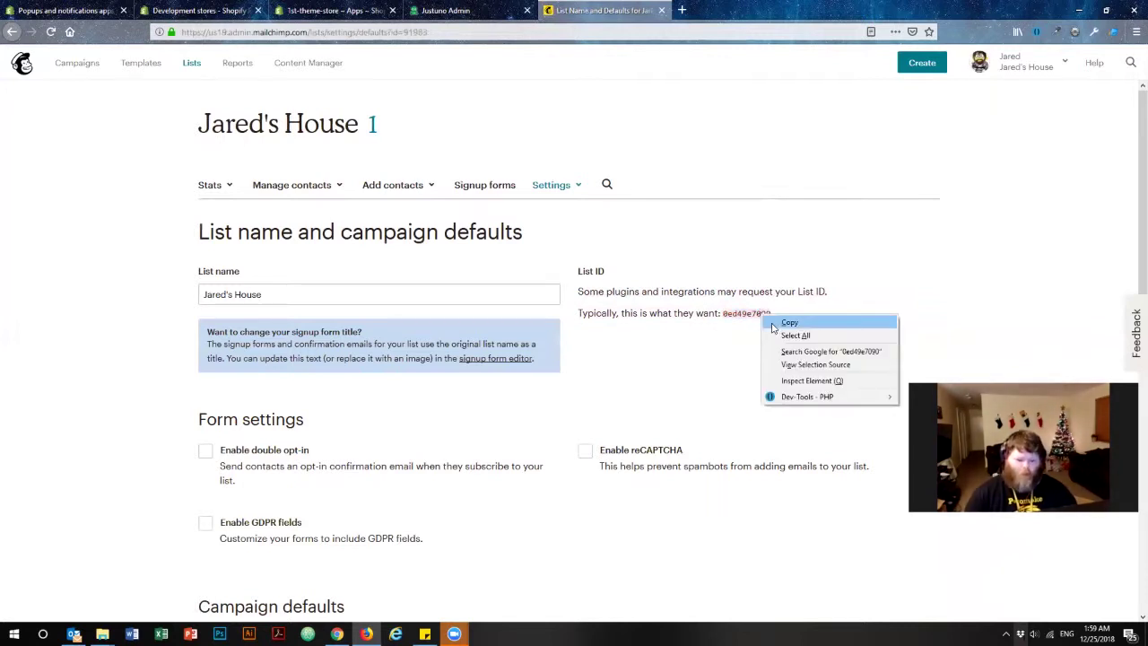
click(789, 323)
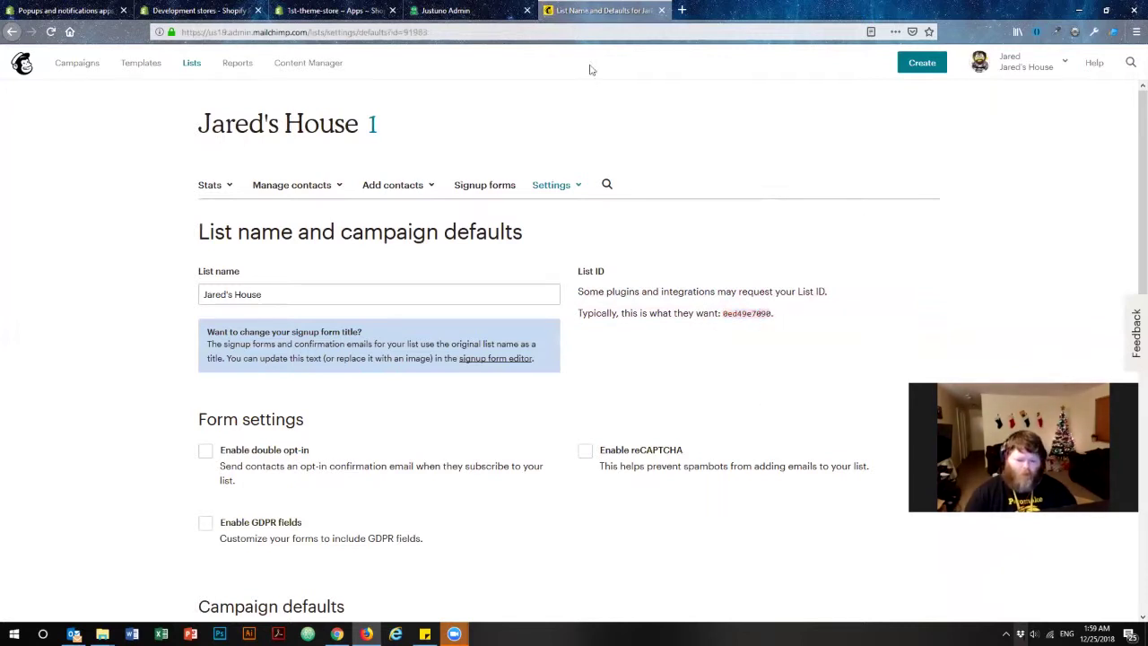
Step: Paste the List ID into Justuno's MailChimp connection form, then save the settings and close the form
click(467, 10)
right_click(491, 251)
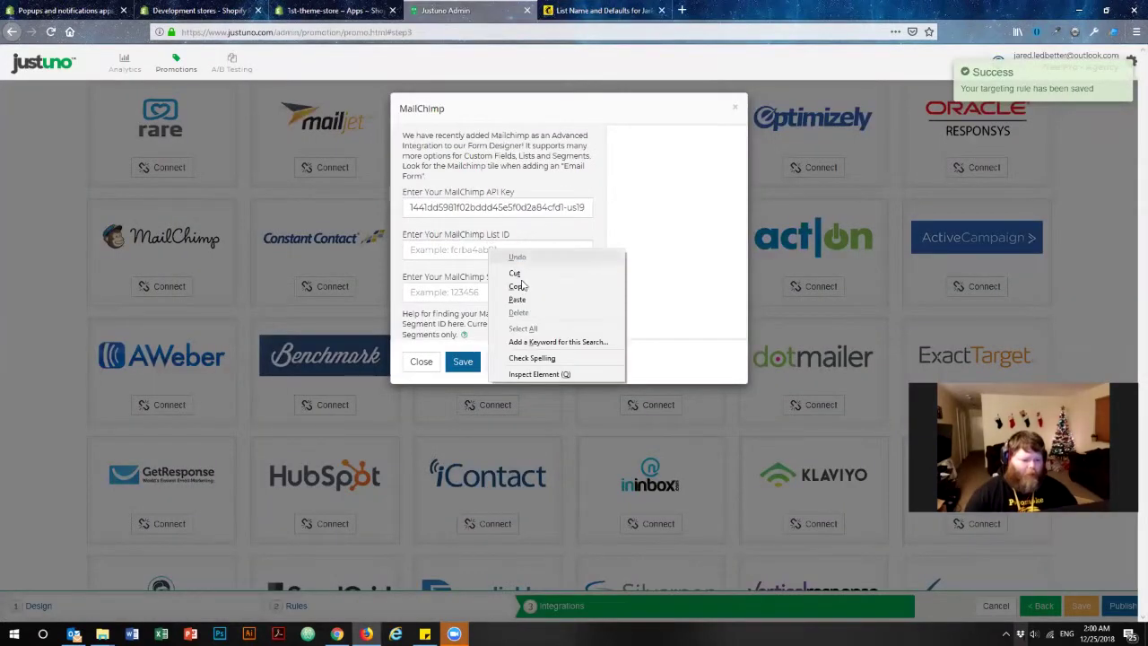
click(528, 298)
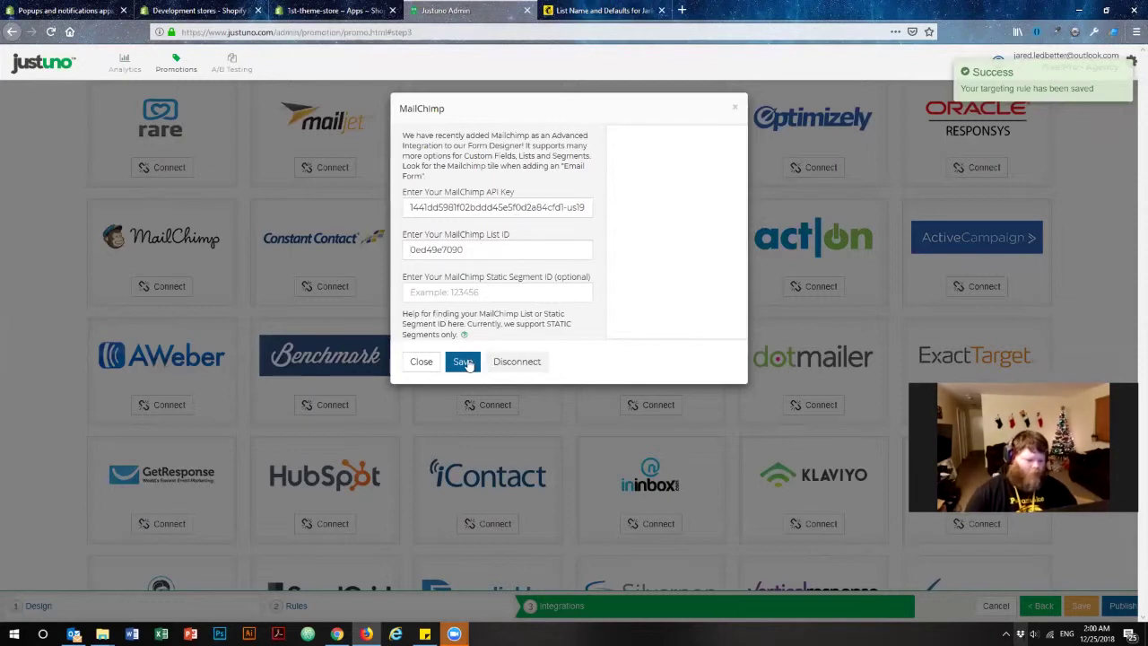
click(463, 362)
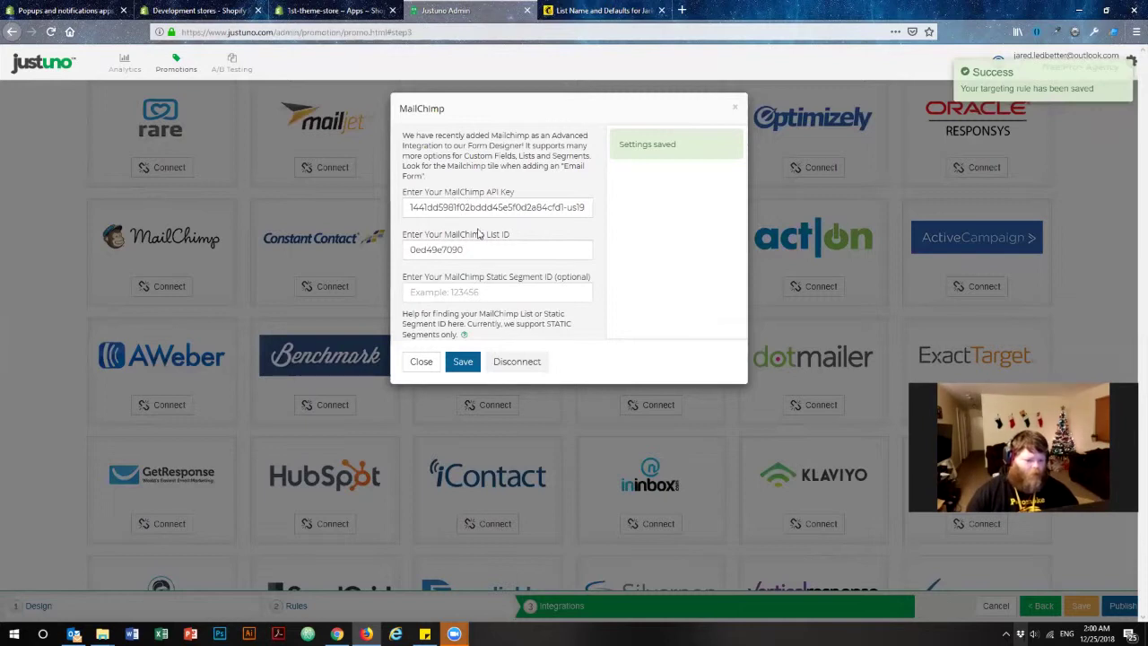
click(735, 109)
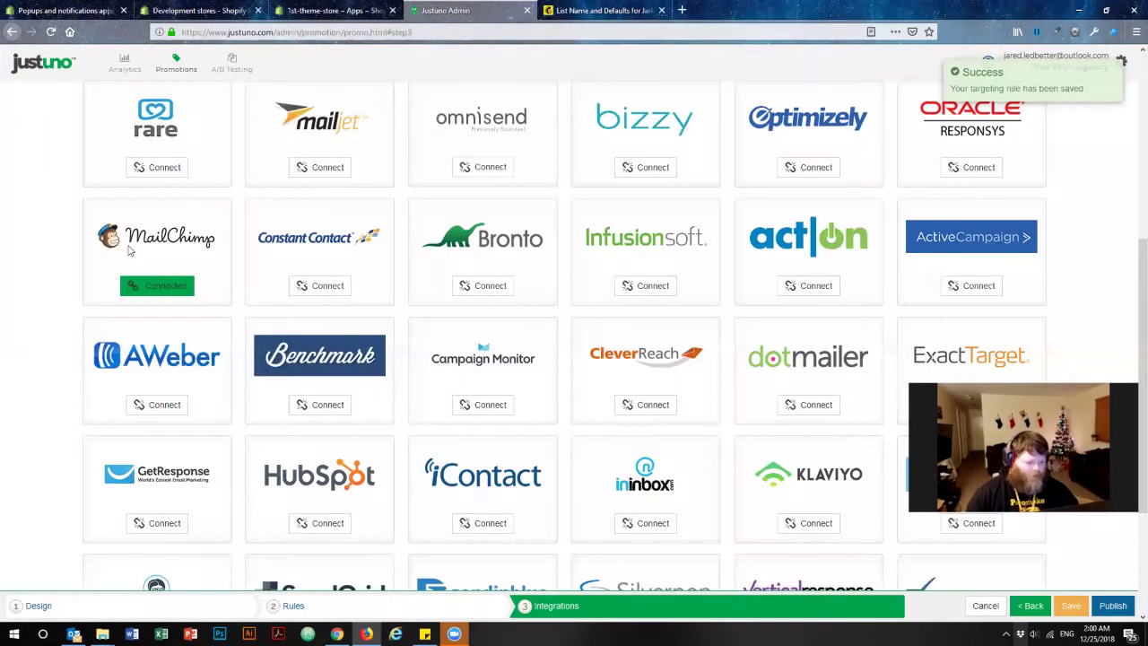
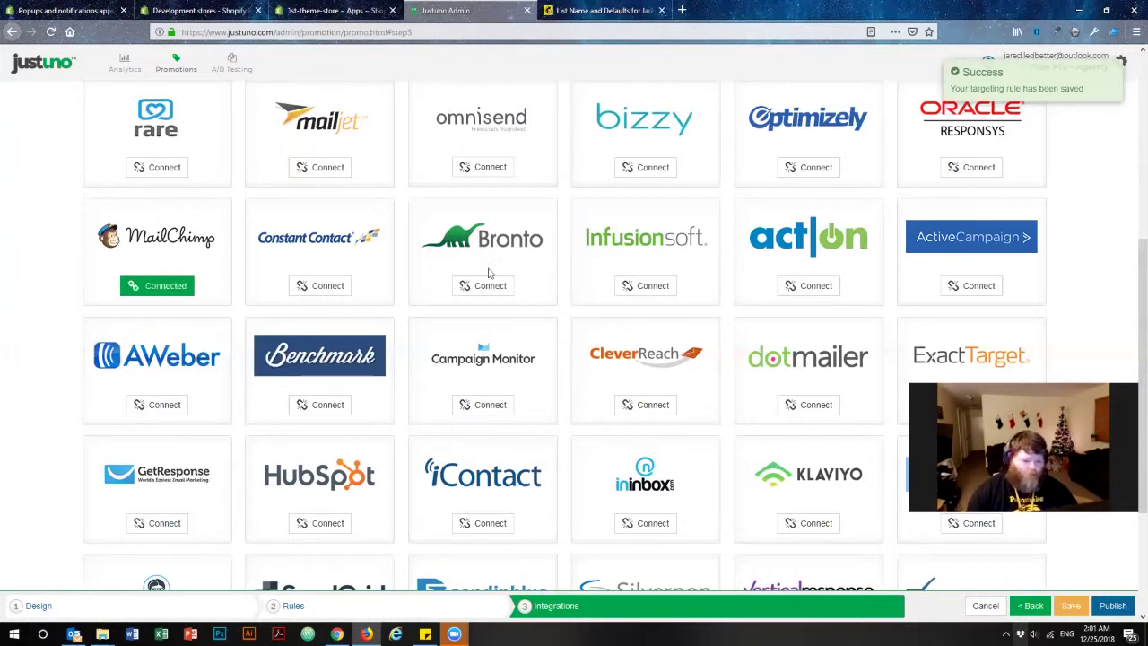
Step: Save the Holiday Email Capture - Desktop promotion and go to the Manage Promotions page
scroll(758, 279, down, 2)
scroll(742, 266, down, 1)
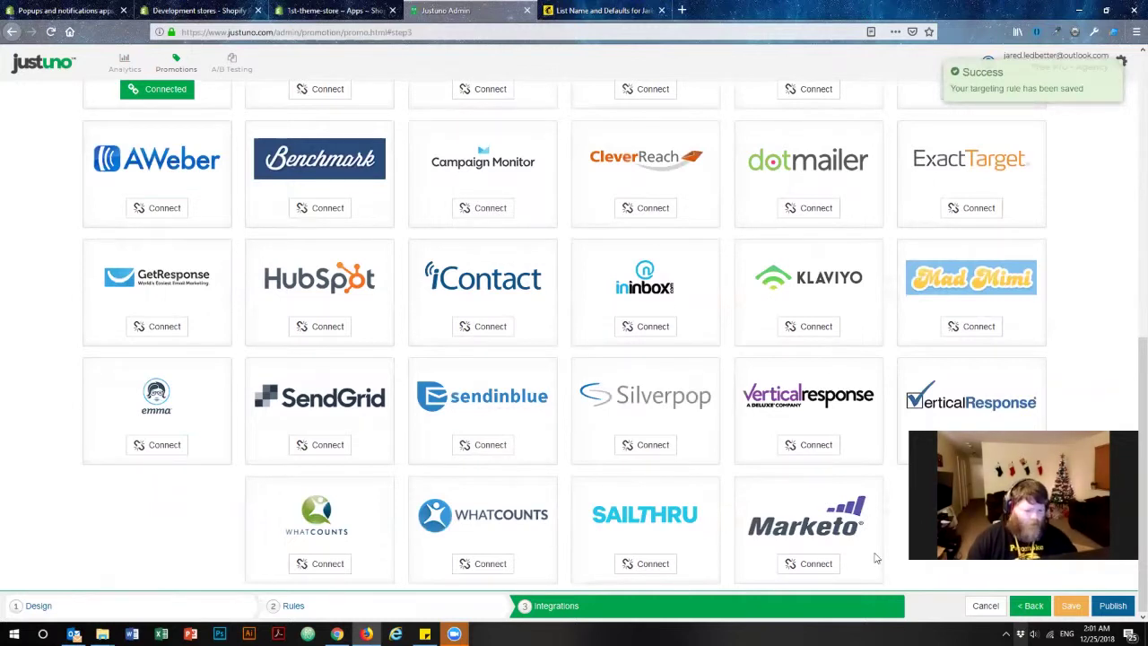
click(1070, 606)
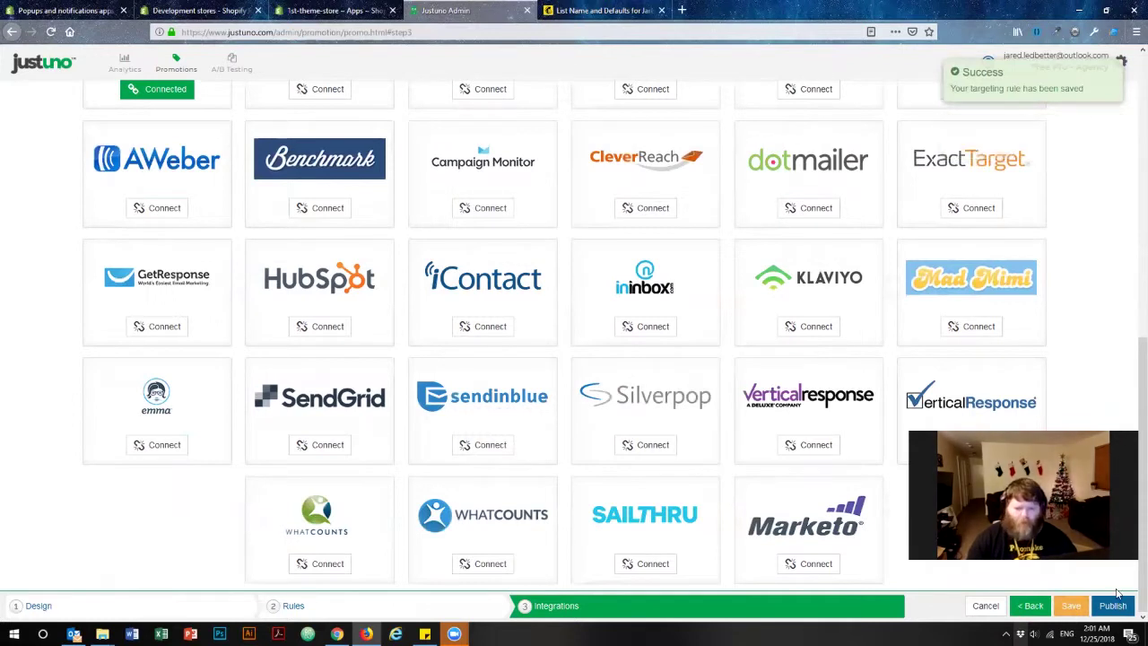
scroll(810, 329, up, 8)
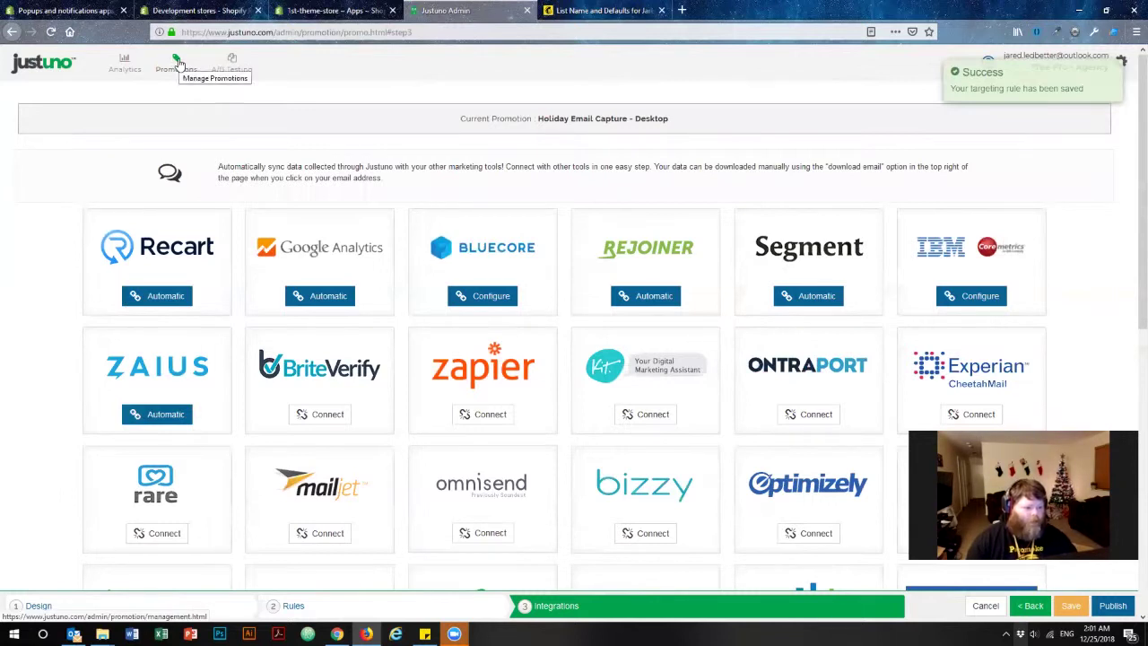
click(179, 63)
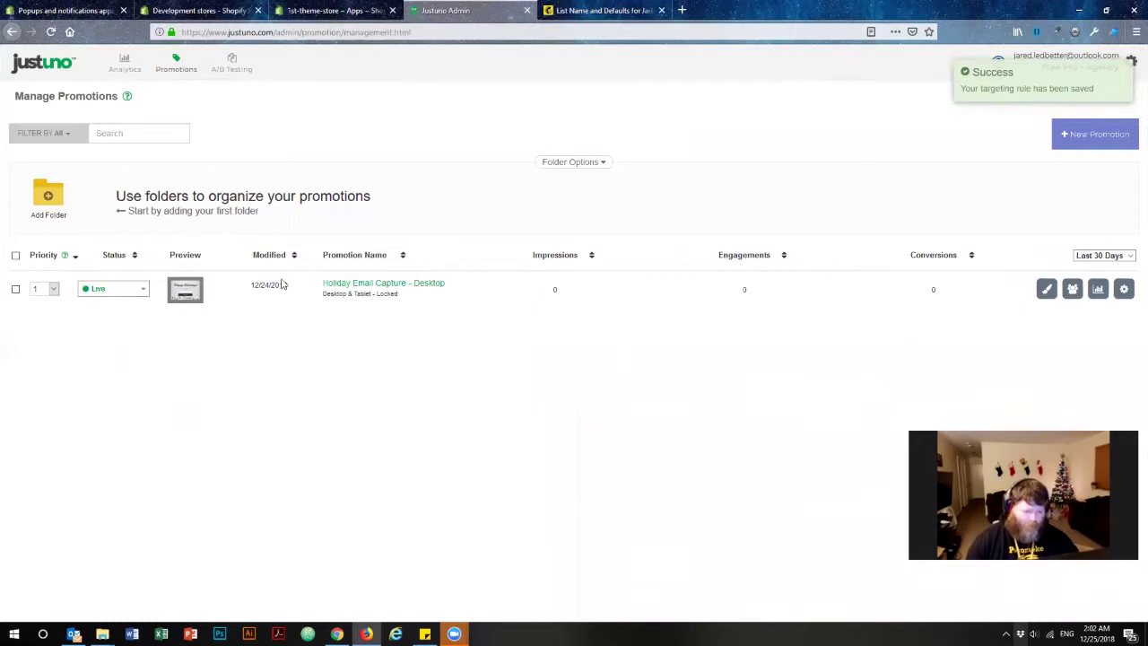
Step: Review the Holiday Email Capture - Desktop promotion's status options, preview and performance columns without changing it
click(143, 290)
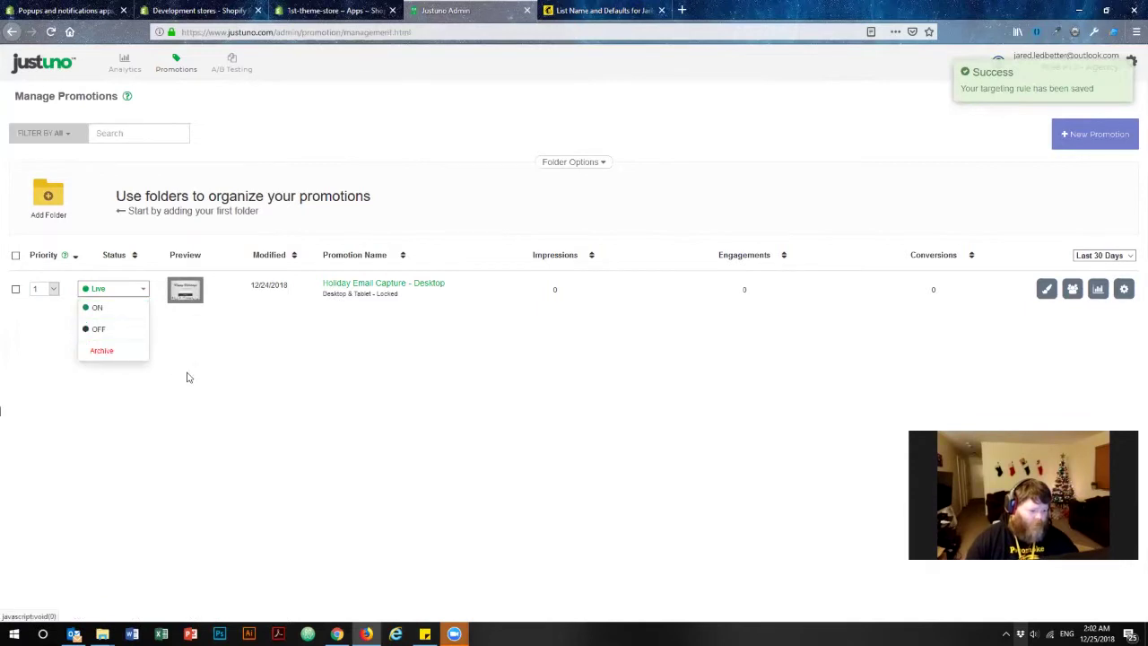
click(269, 355)
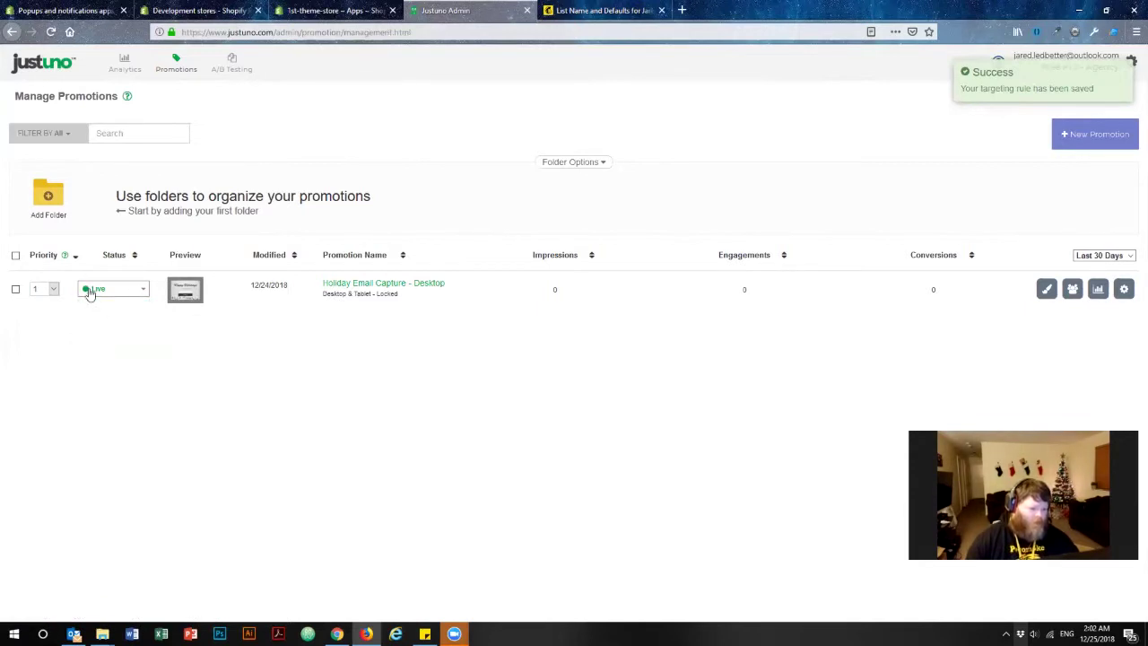
mouse_move(187, 289)
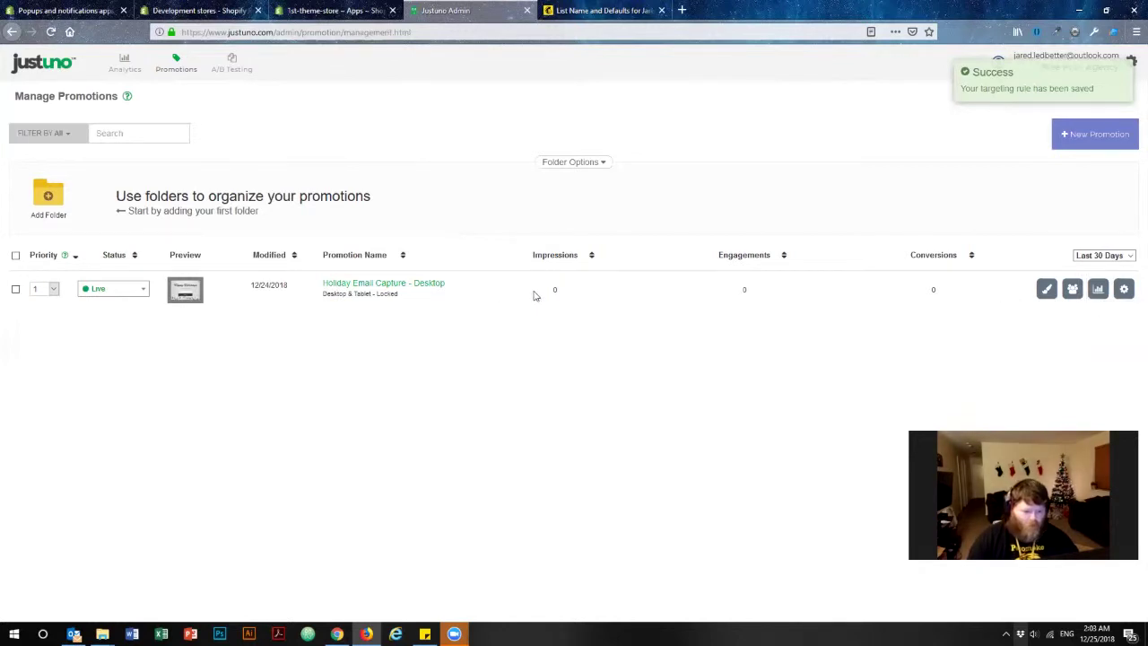
click(958, 303)
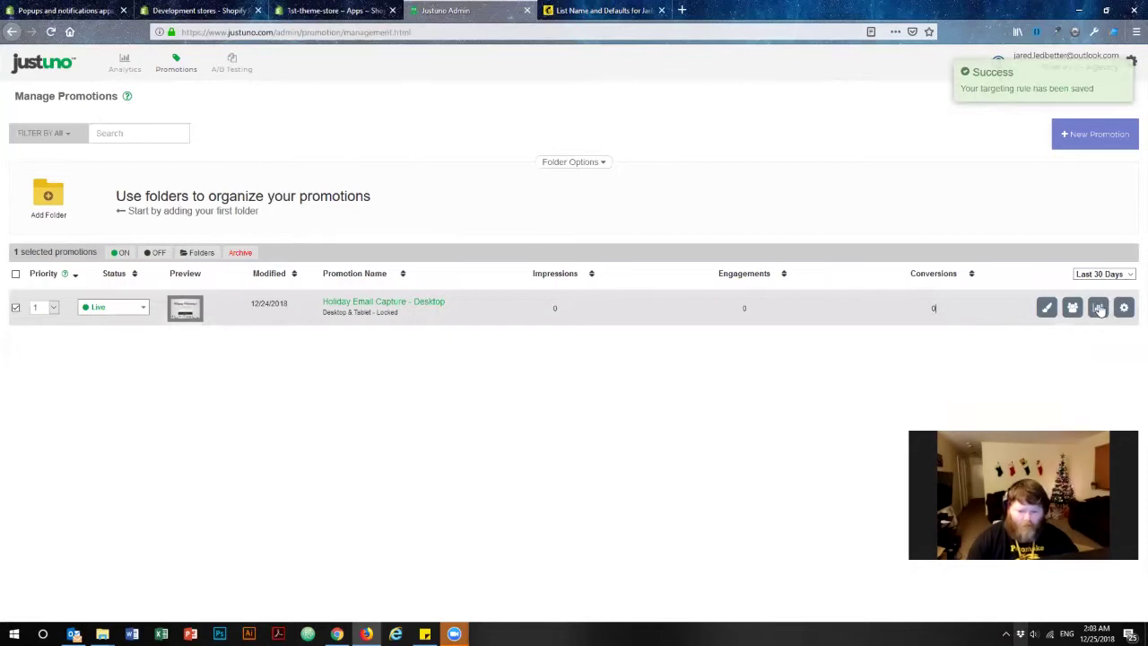
click(15, 306)
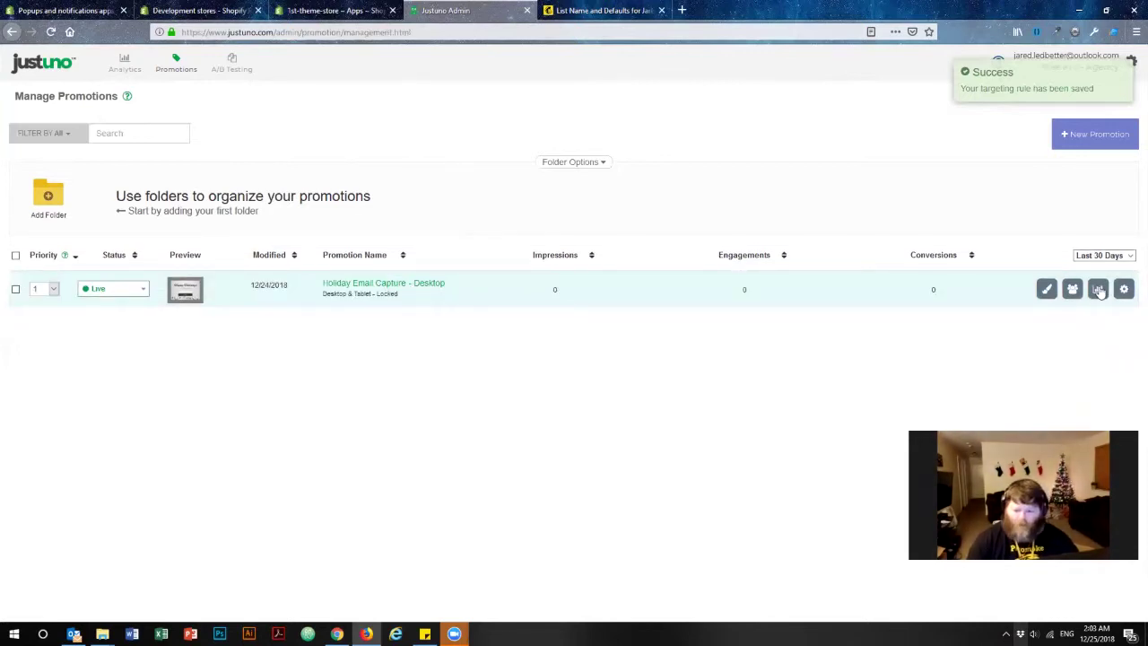
Step: Review the analytics of the Holiday Email Capture - Desktop promotion, including its engagement, conversion and revenue charts, and return to Manage Promotions
click(1098, 287)
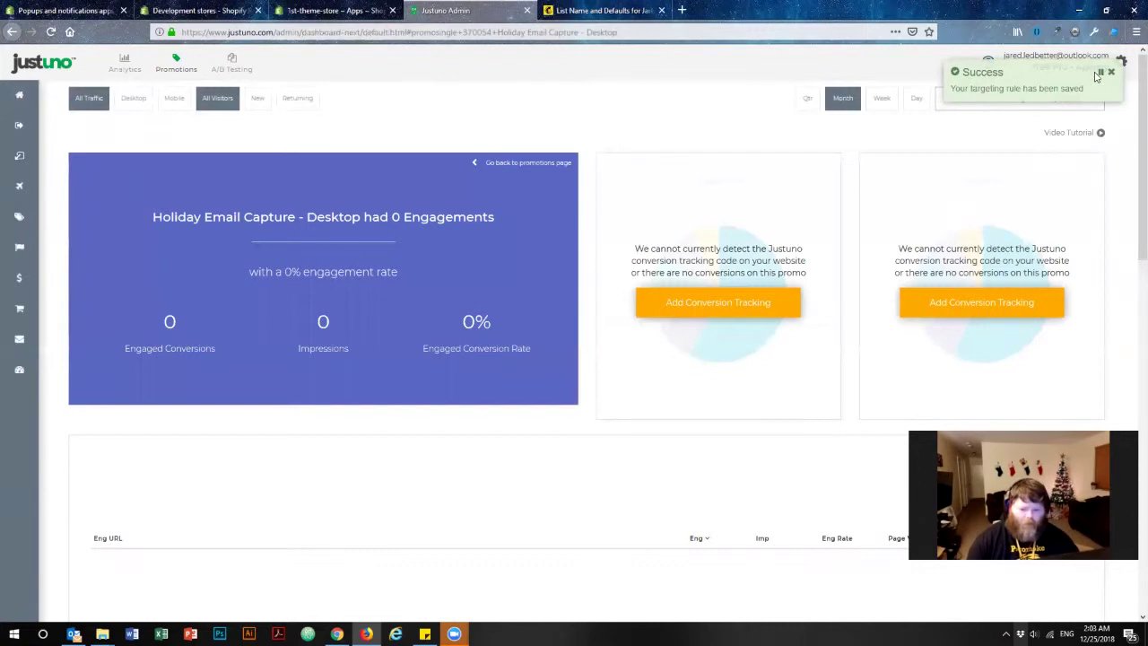
click(1111, 73)
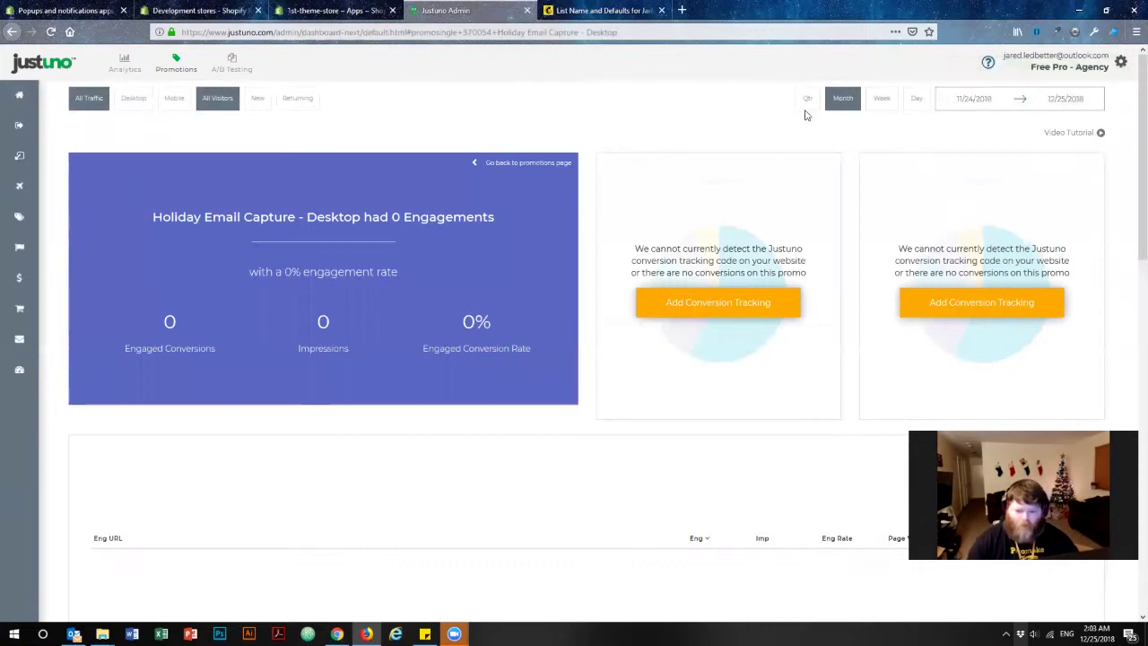
mouse_move(23, 101)
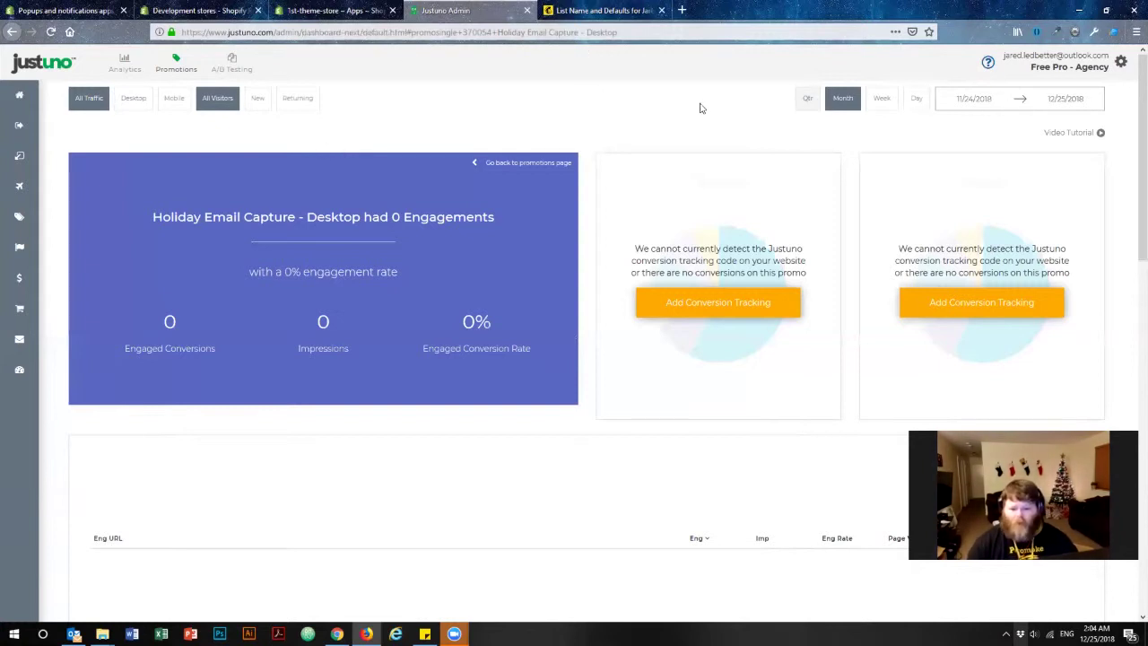
scroll(535, 209, down, 1)
scroll(535, 210, down, 7)
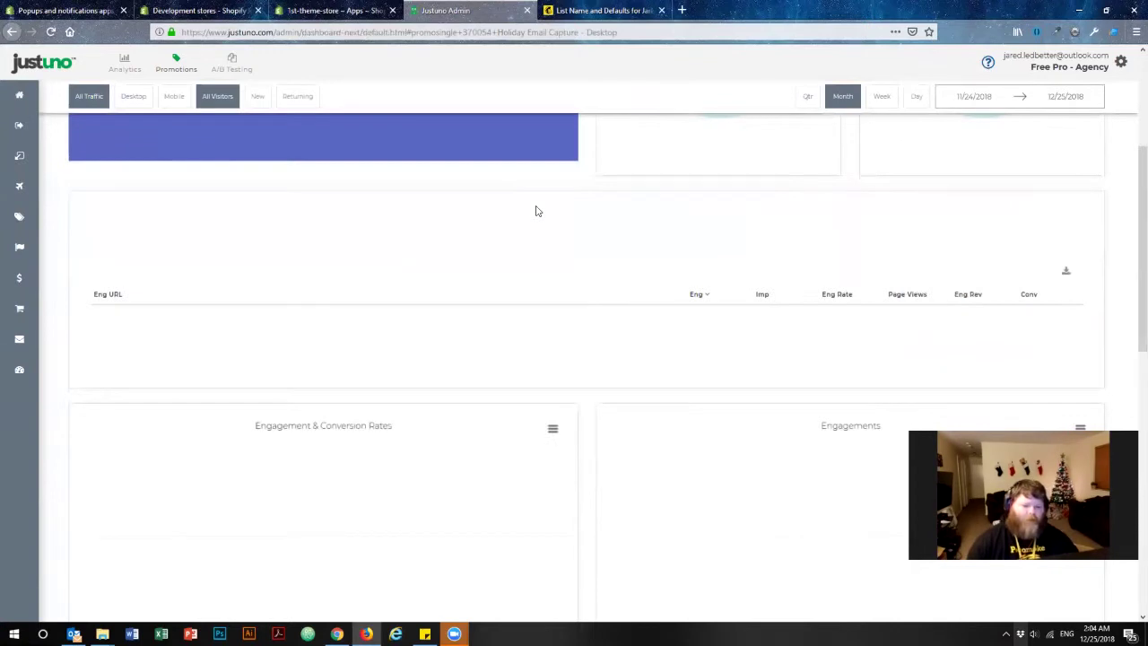
scroll(536, 210, down, 5)
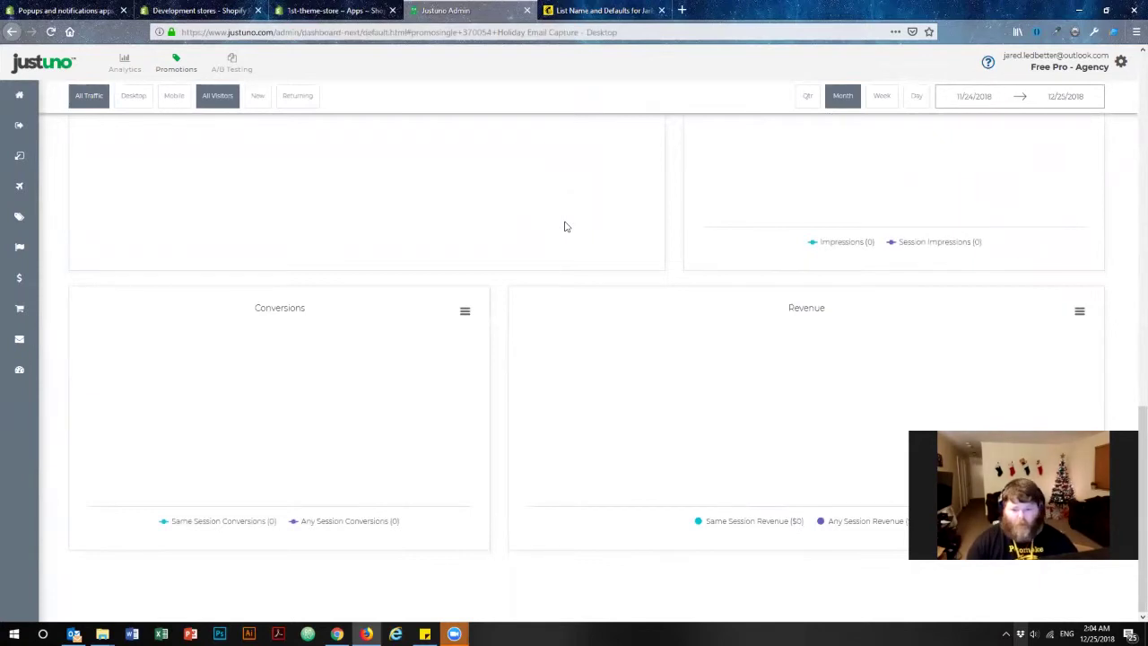
scroll(564, 226, up, 12)
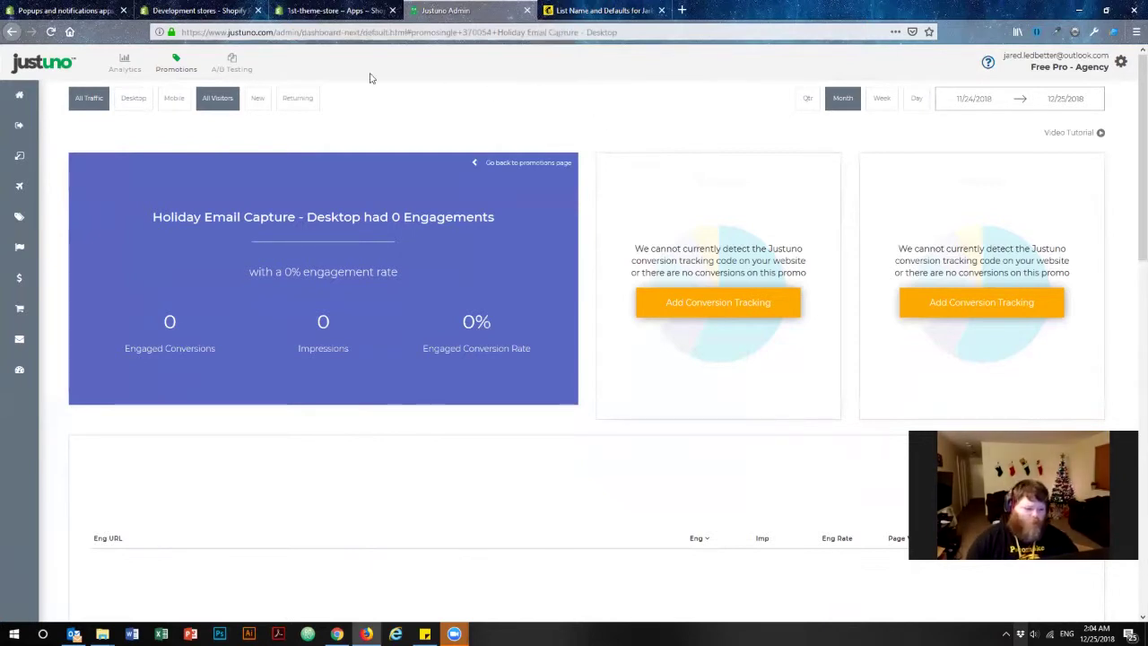
click(176, 63)
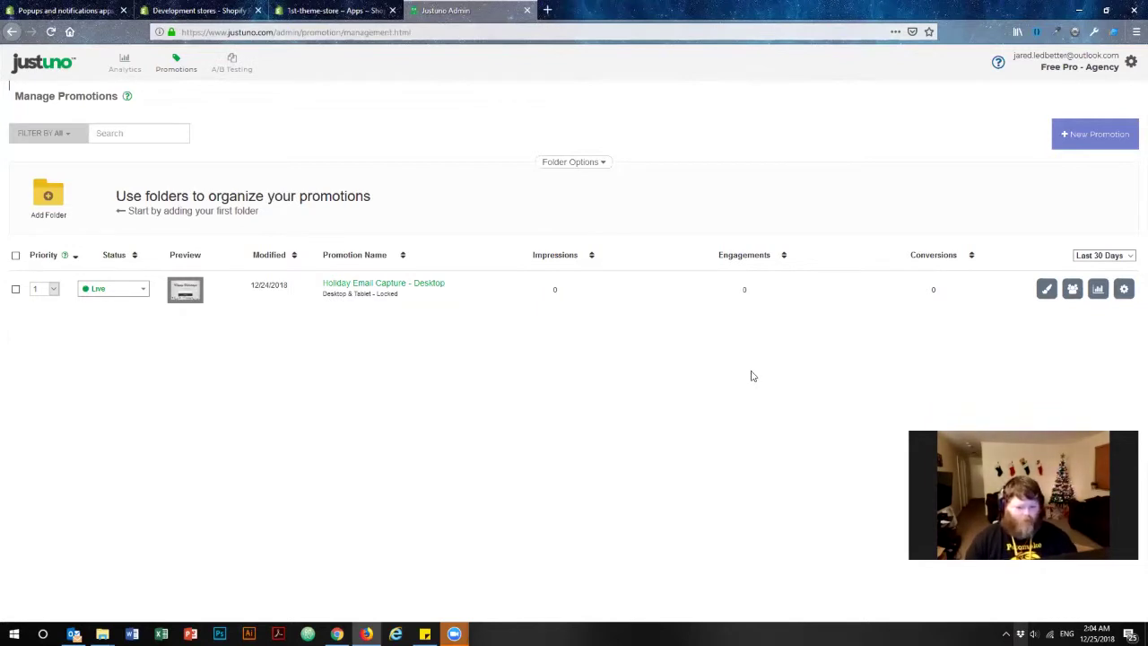
Step: Create a promotions folder named 2018 X-Mas
click(52, 195)
click(451, 154)
text(2018 X)
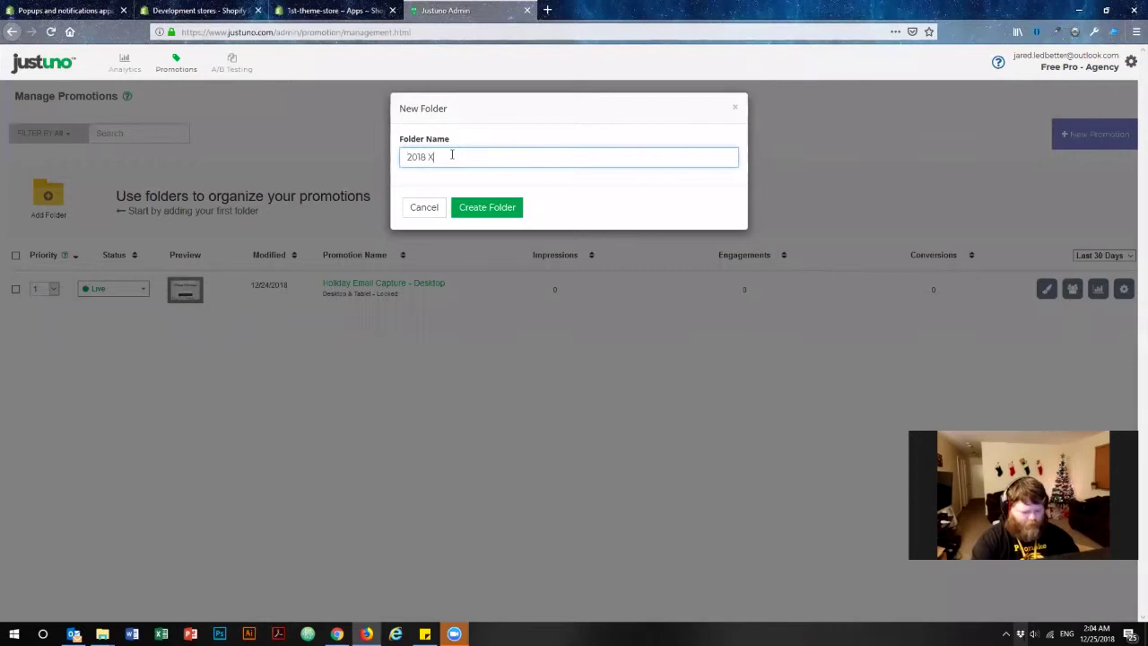
key(Left)
key(Left)
key(Left)
text(-)
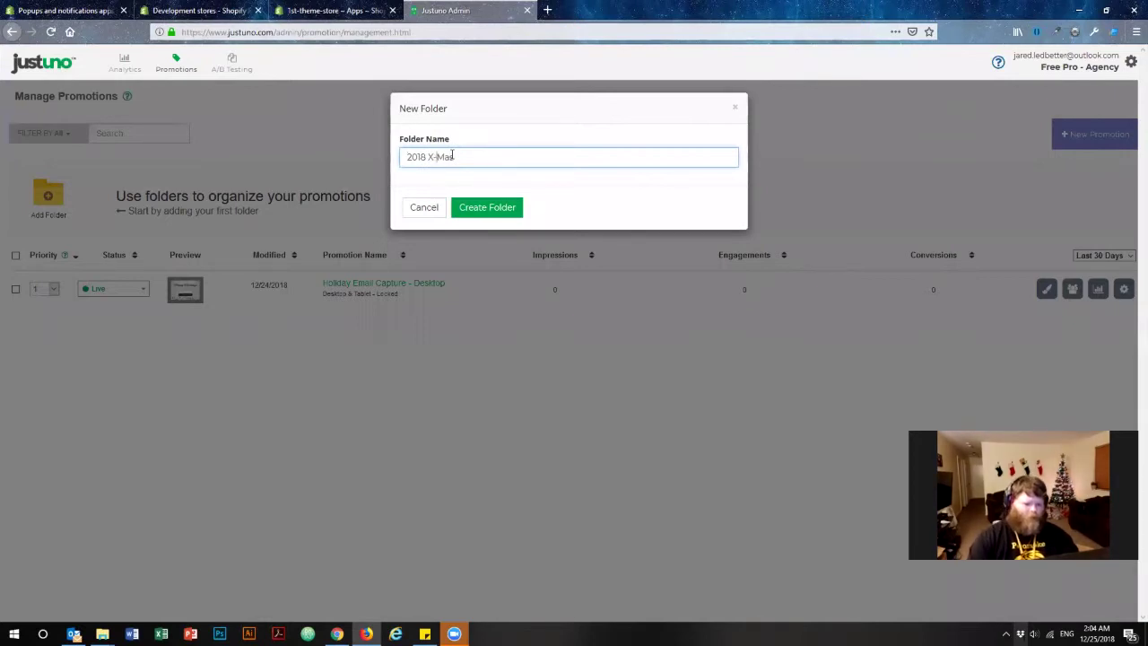
click(487, 207)
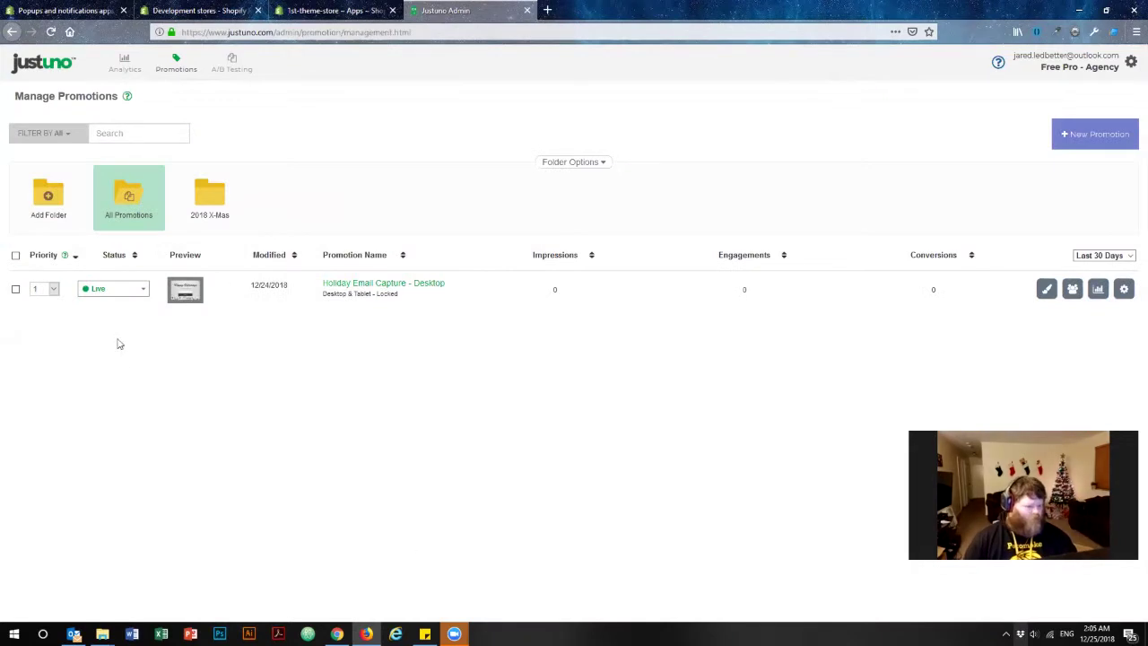
Step: Add the Holiday Email Capture - Desktop promotion to the 2018 X-Mas folder
click(15, 290)
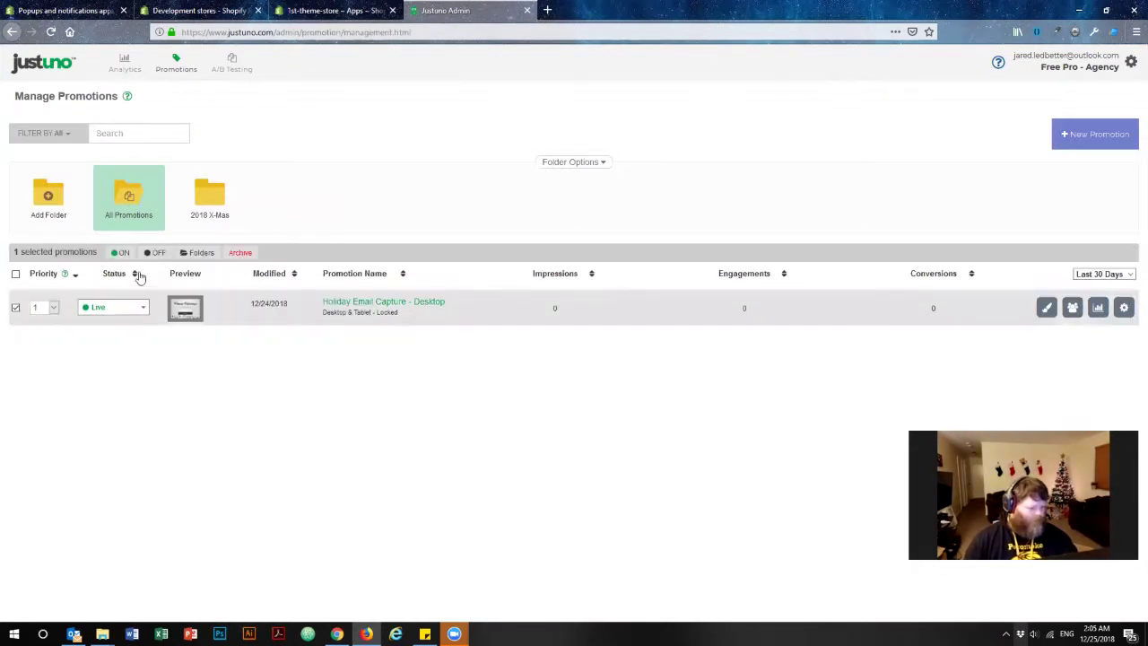
click(201, 255)
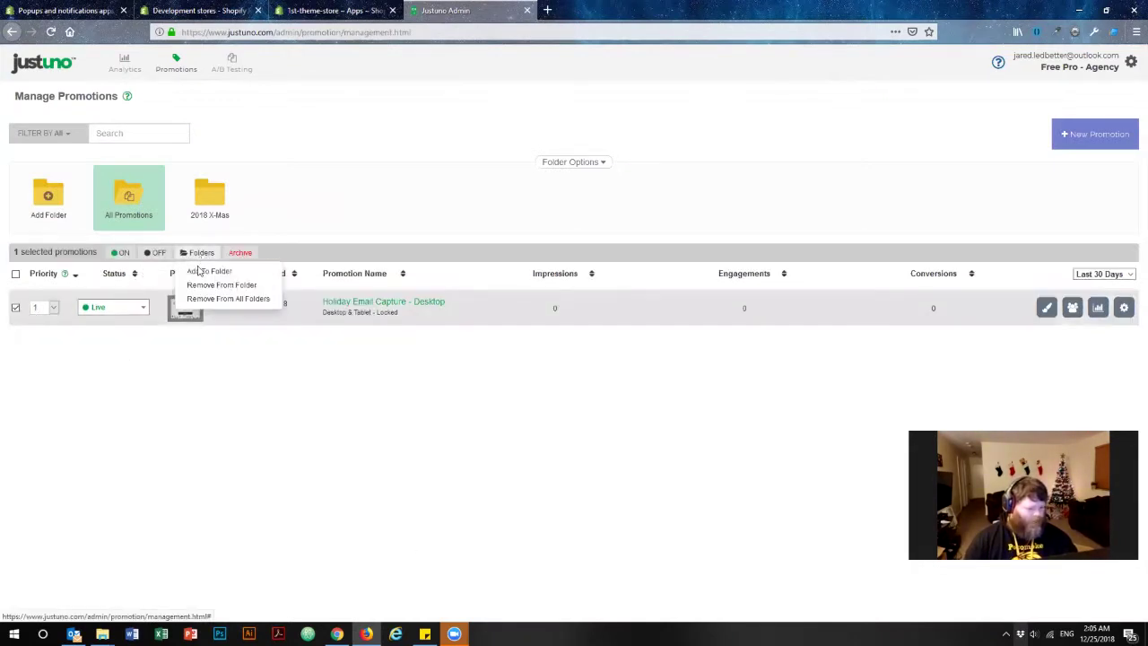
click(200, 257)
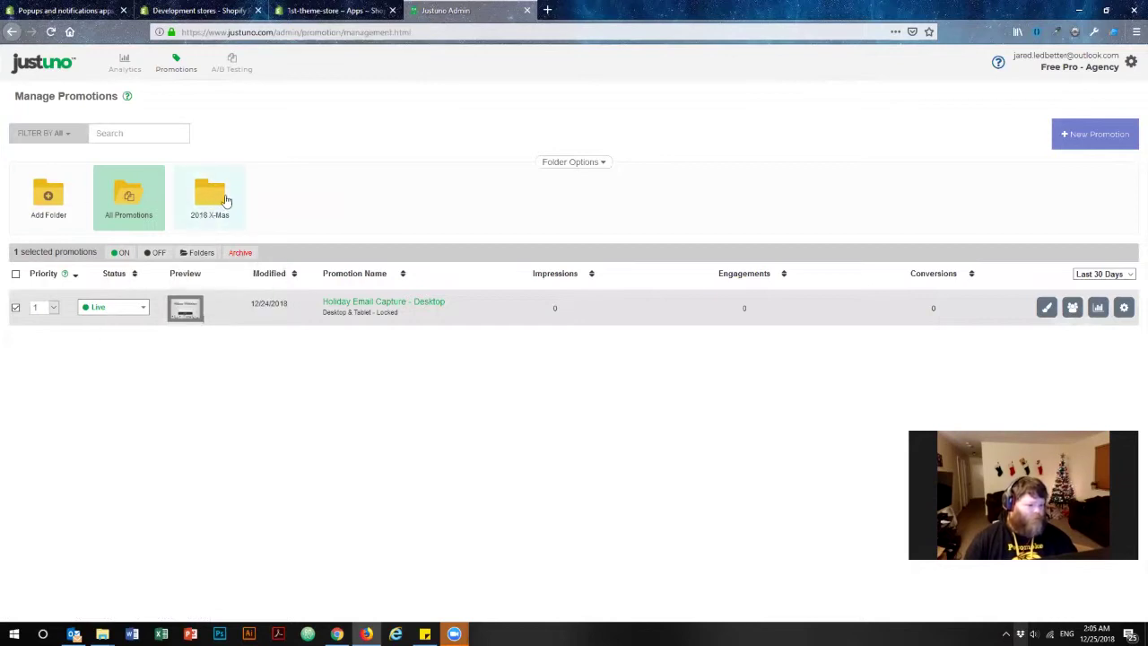
click(16, 309)
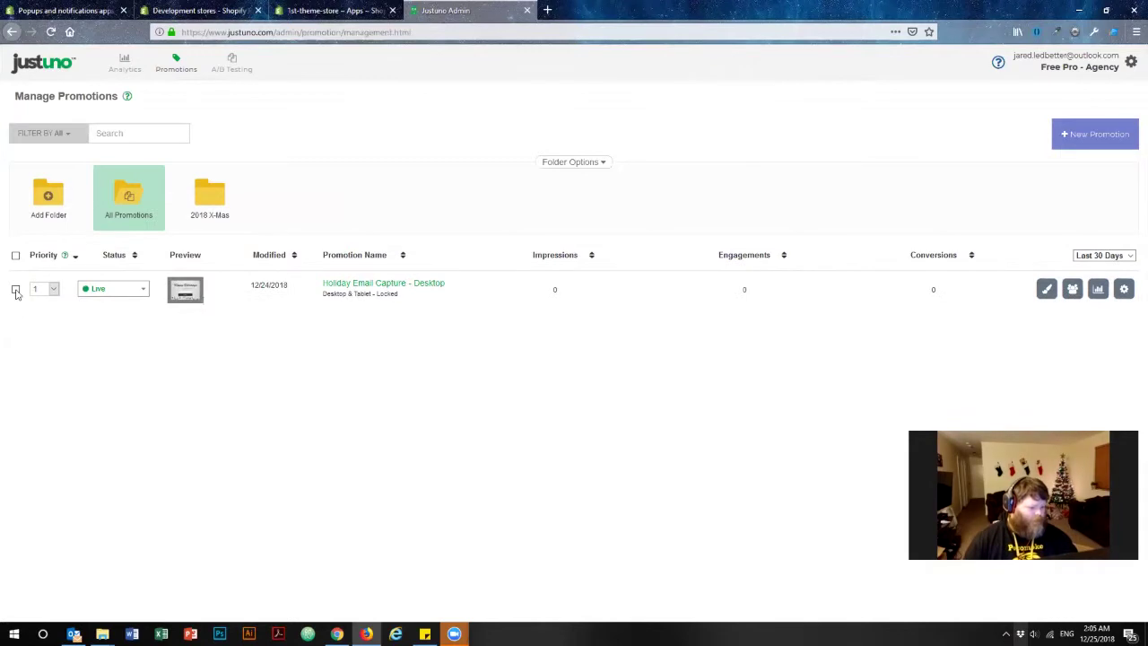
click(16, 289)
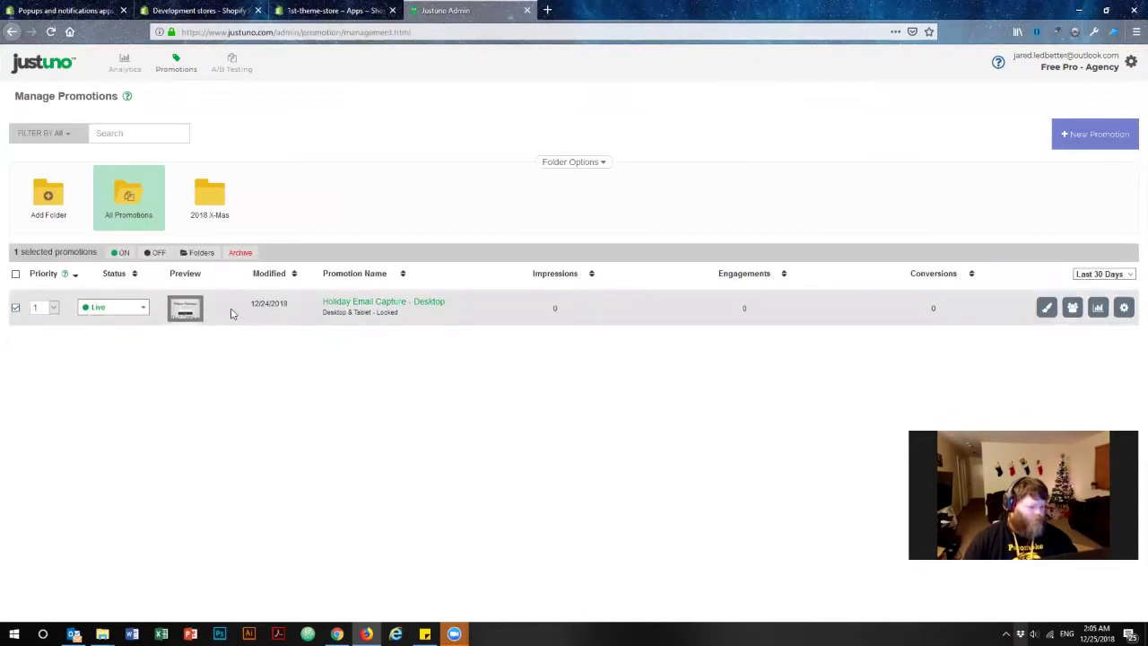
click(204, 254)
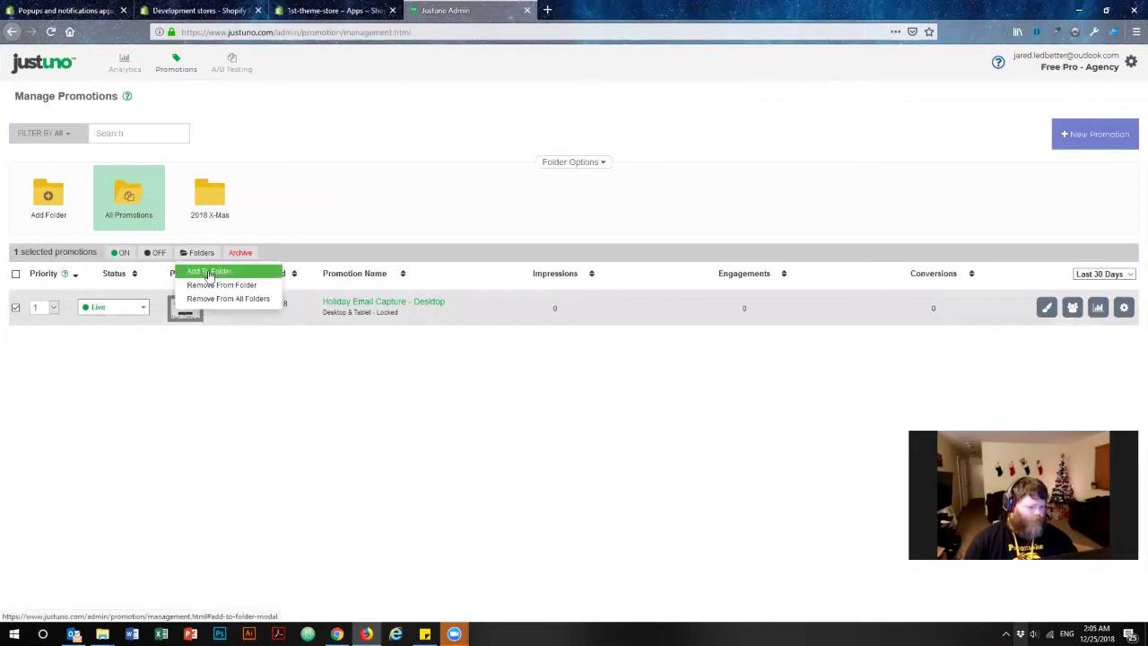
click(209, 272)
click(618, 158)
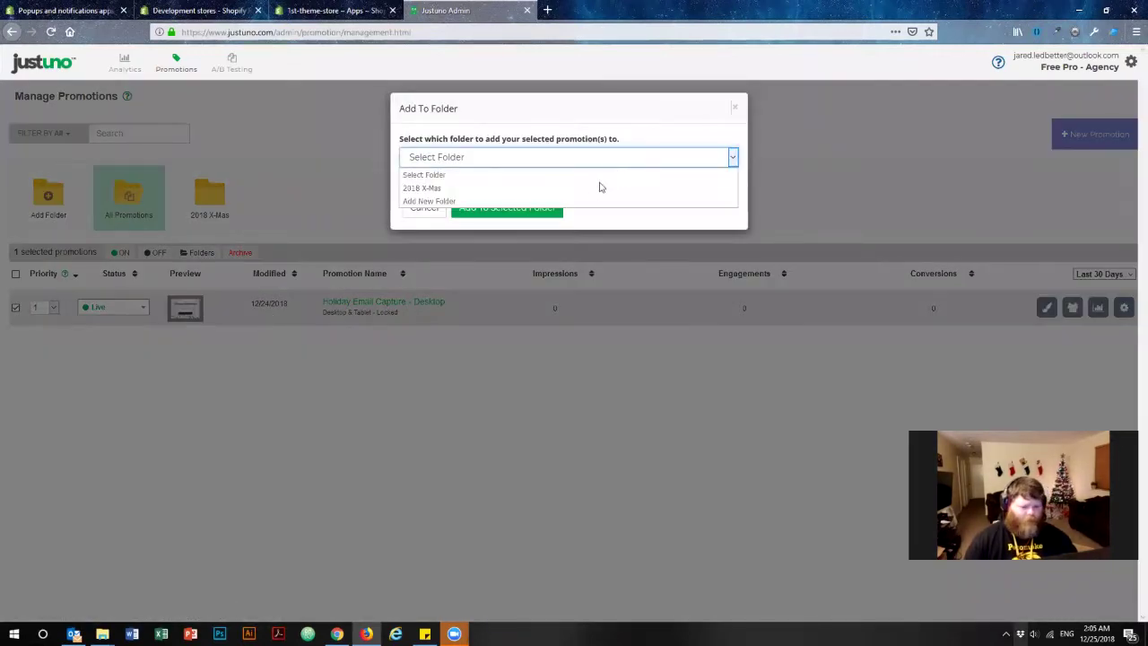
click(591, 190)
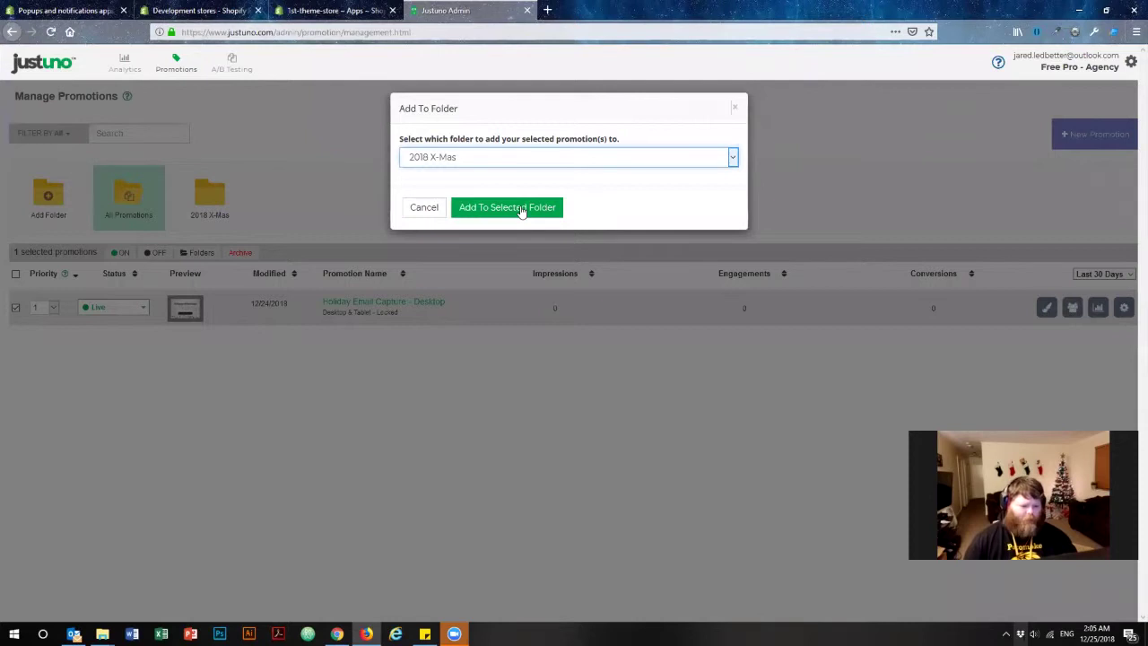
click(521, 212)
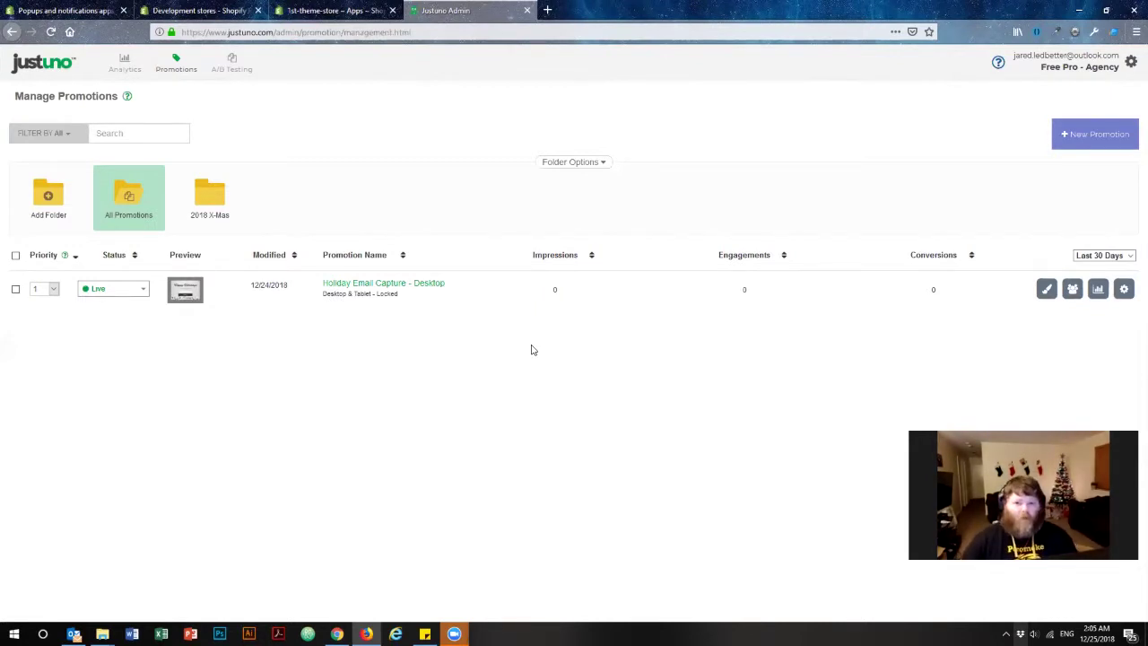
Step: Check the contents of the 2018 X-Mas folder, return to all promotions and look through the desktop promotion's additional actions
click(209, 201)
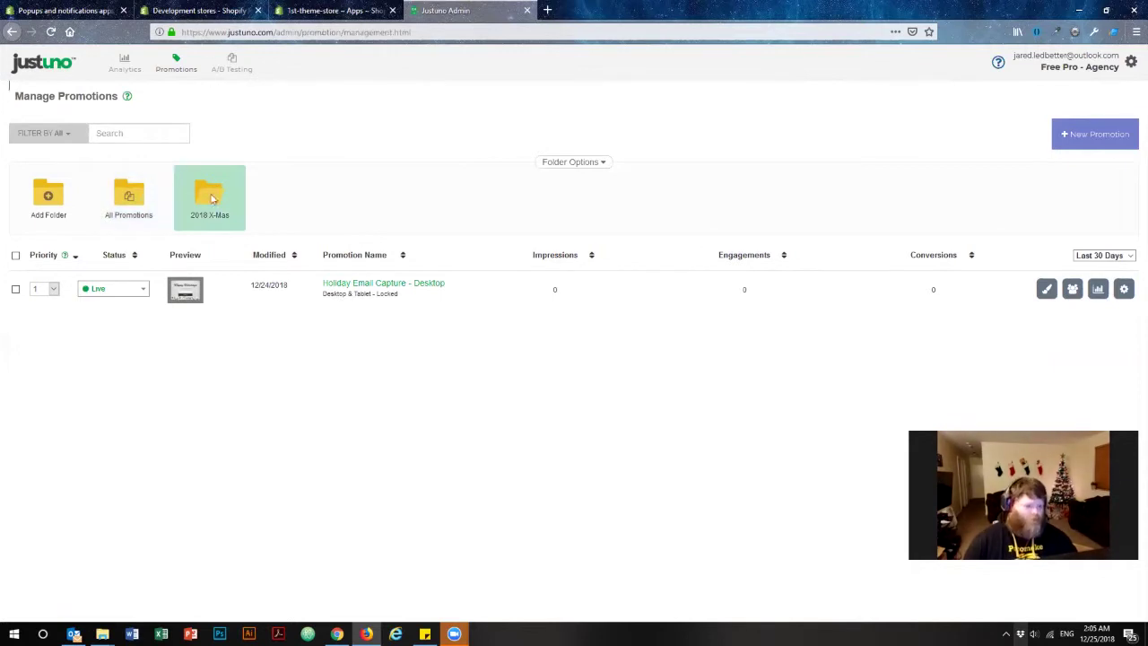
click(15, 257)
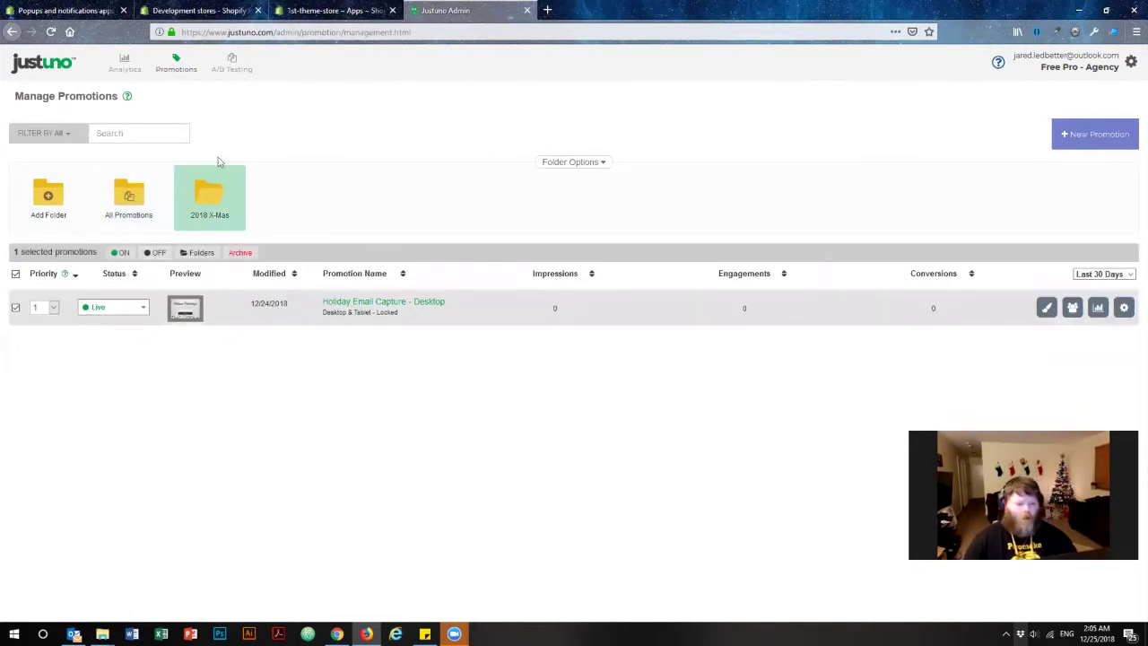
click(129, 199)
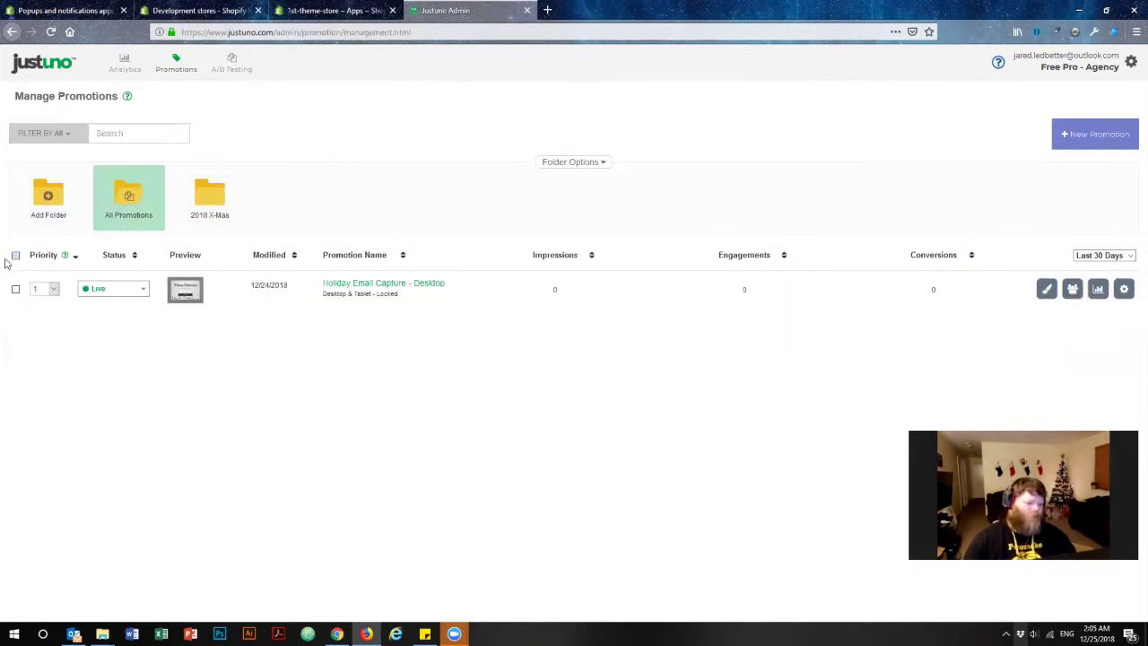
click(15, 257)
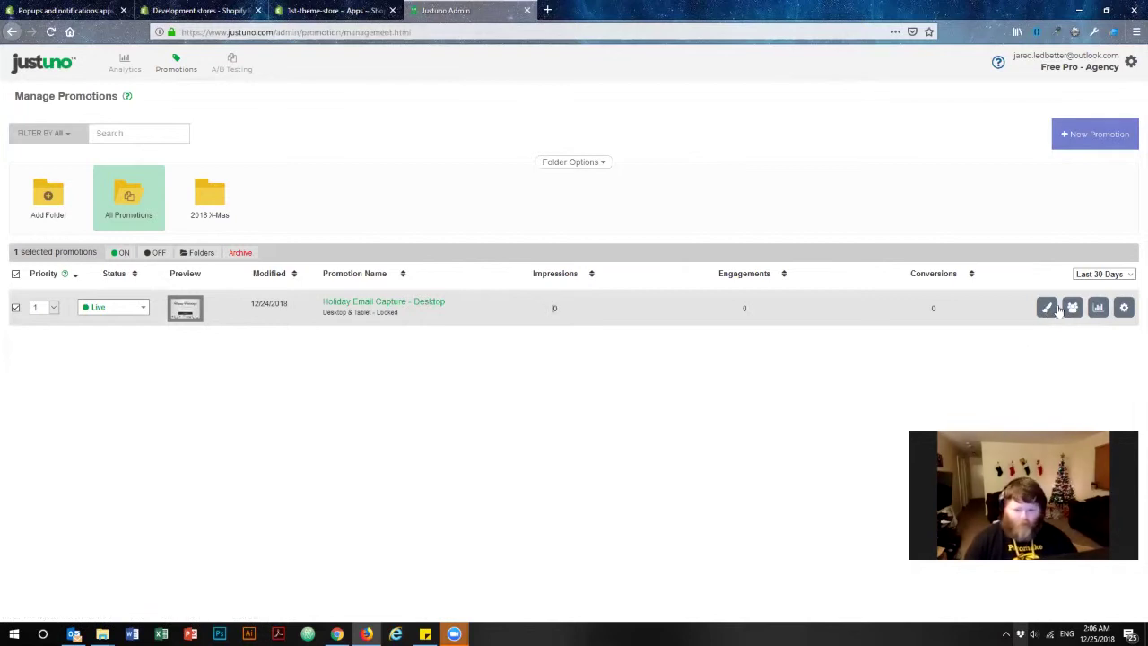
click(1124, 308)
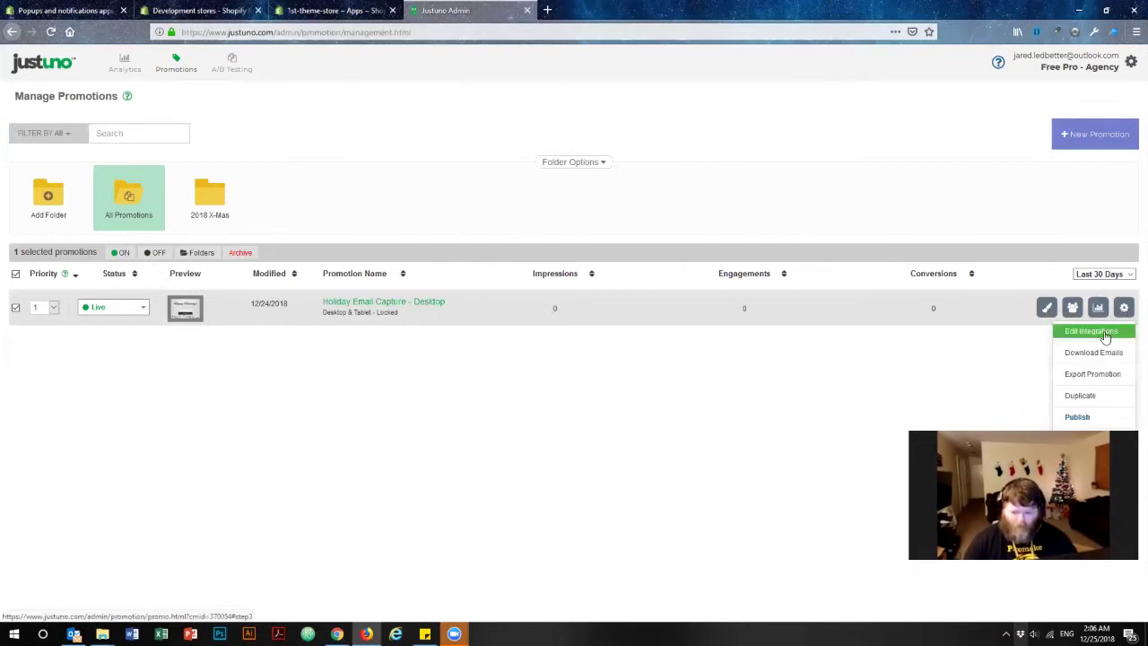
click(974, 372)
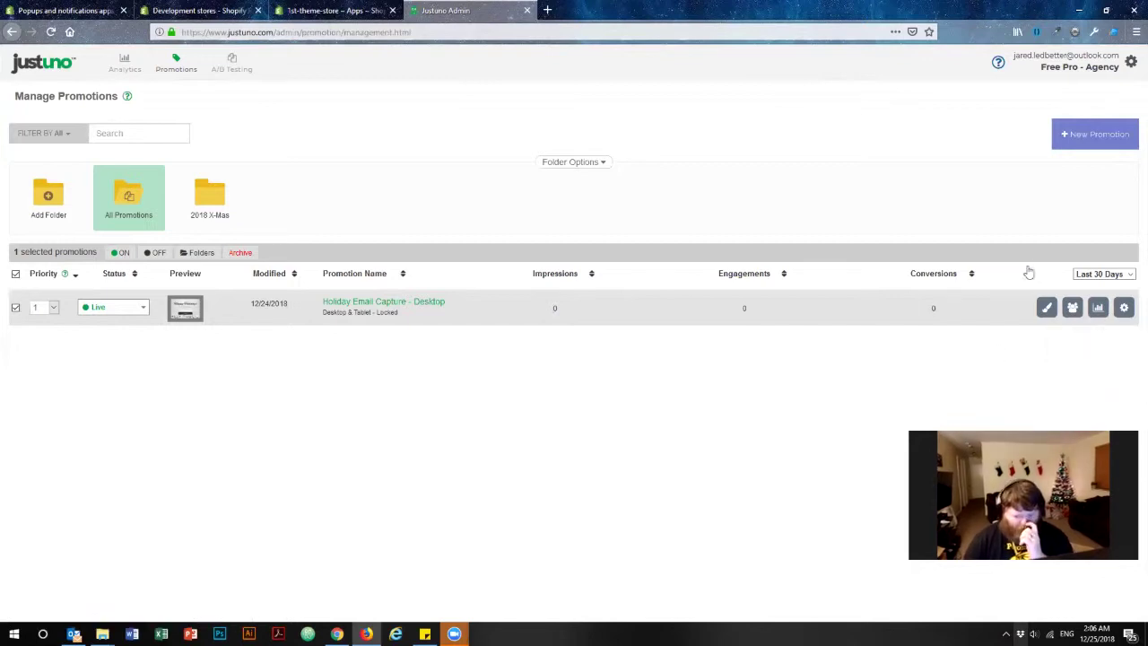
Step: Add the pre-built Holiday Landing Page Email Capture - Mobile promotion, save its design as is and continue to its rules
click(1087, 135)
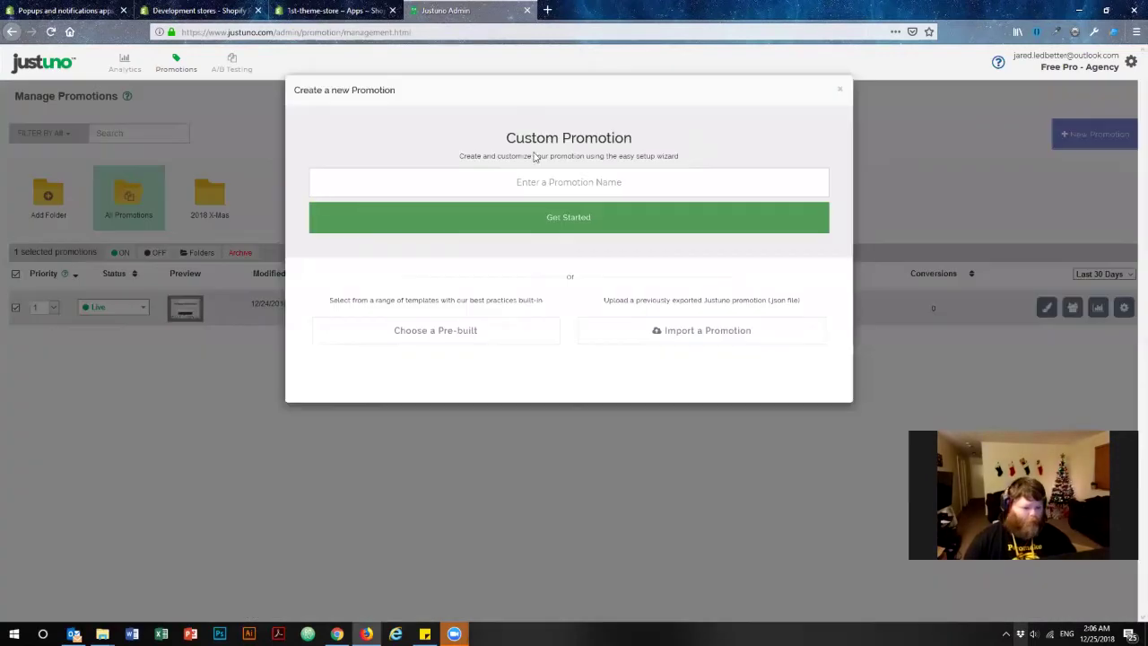
click(466, 332)
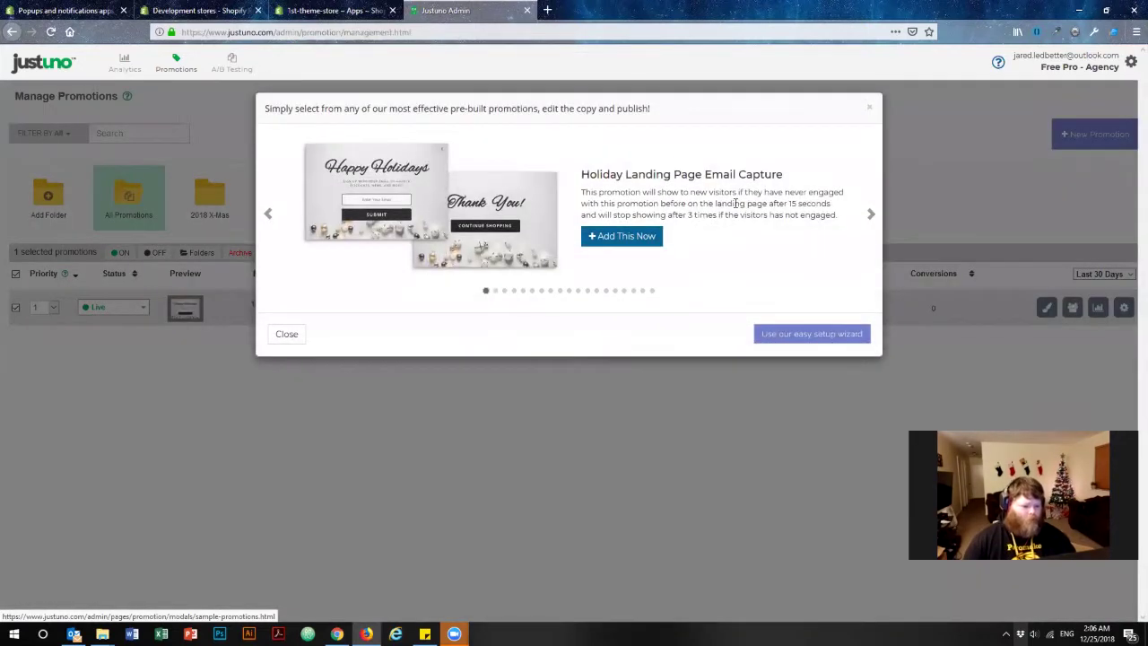
drag(610, 174, 768, 176)
click(870, 214)
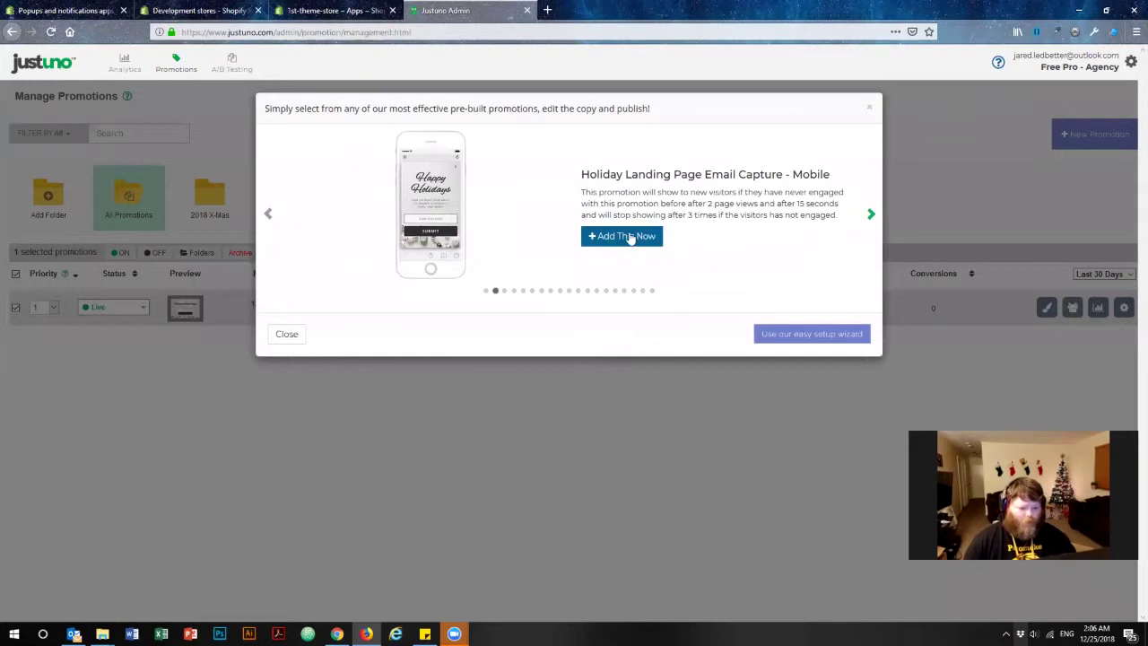
click(630, 238)
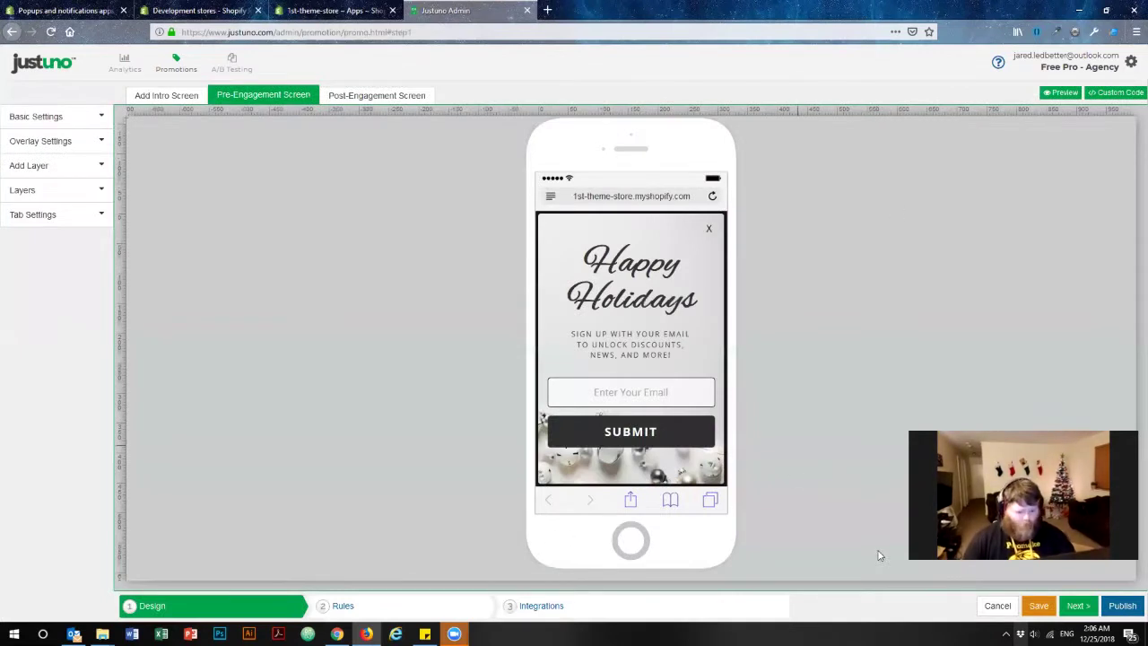
click(1079, 606)
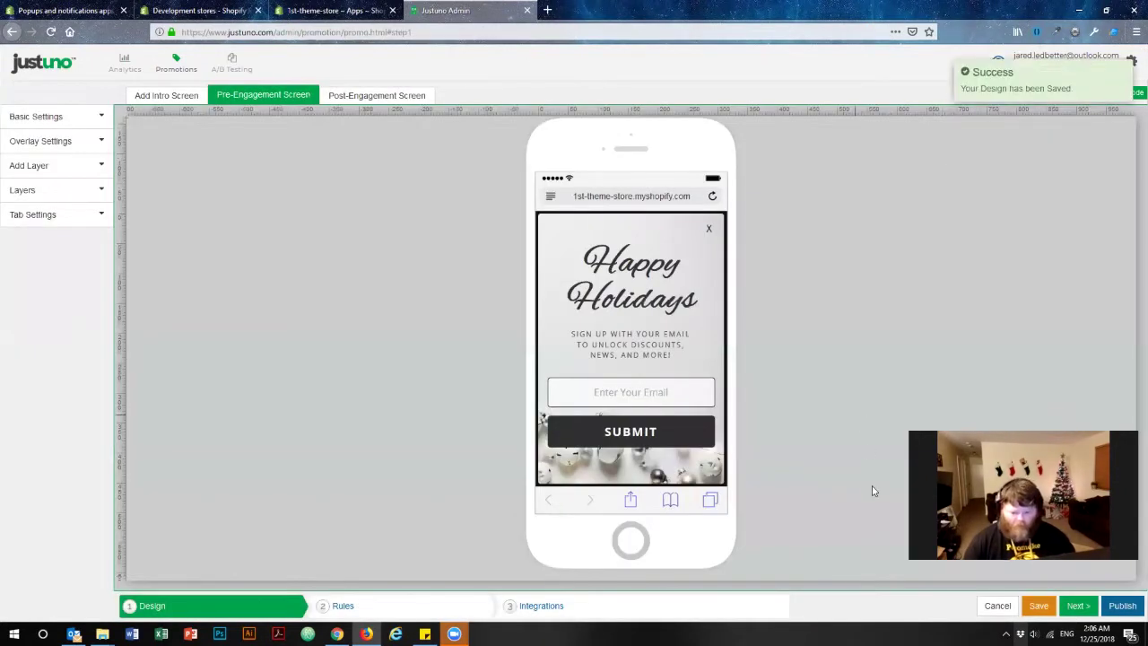
click(1080, 608)
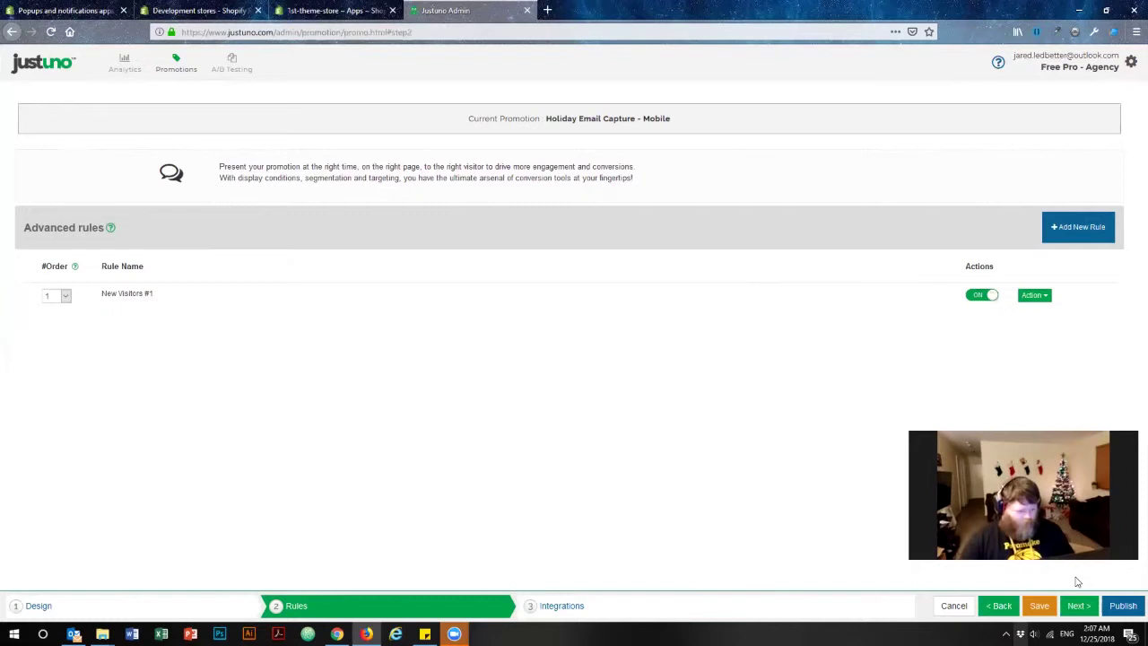
Step: Edit the New Visitors #1 rule to show the pop-up after 30% page scroll and stop after engagement with this promotion
click(1039, 298)
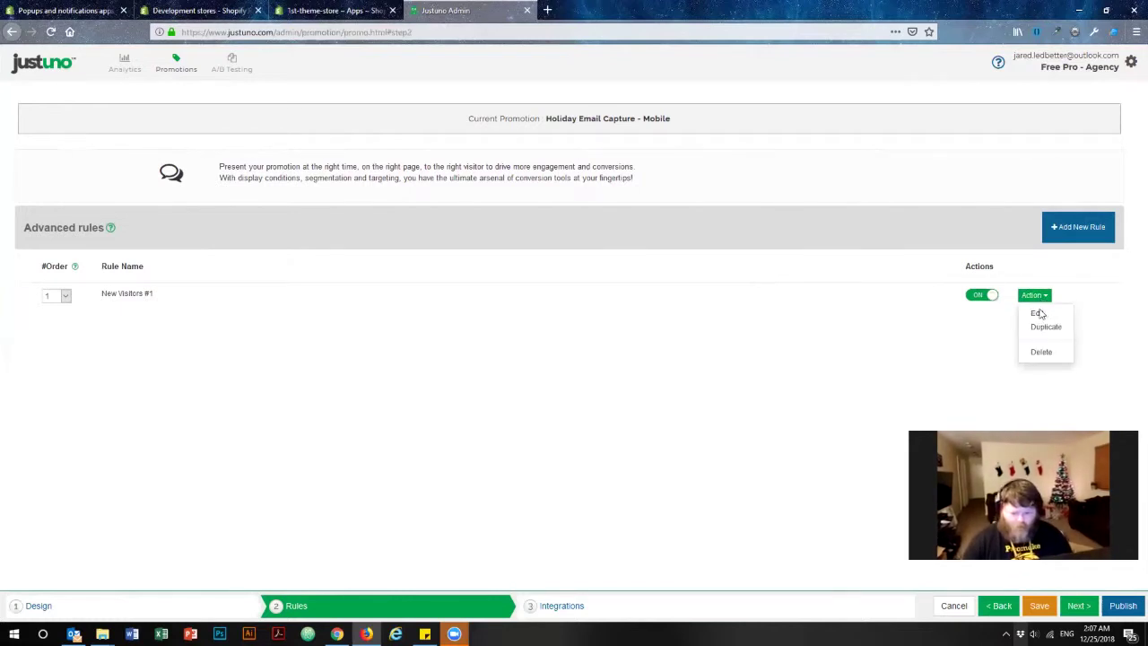
click(1036, 314)
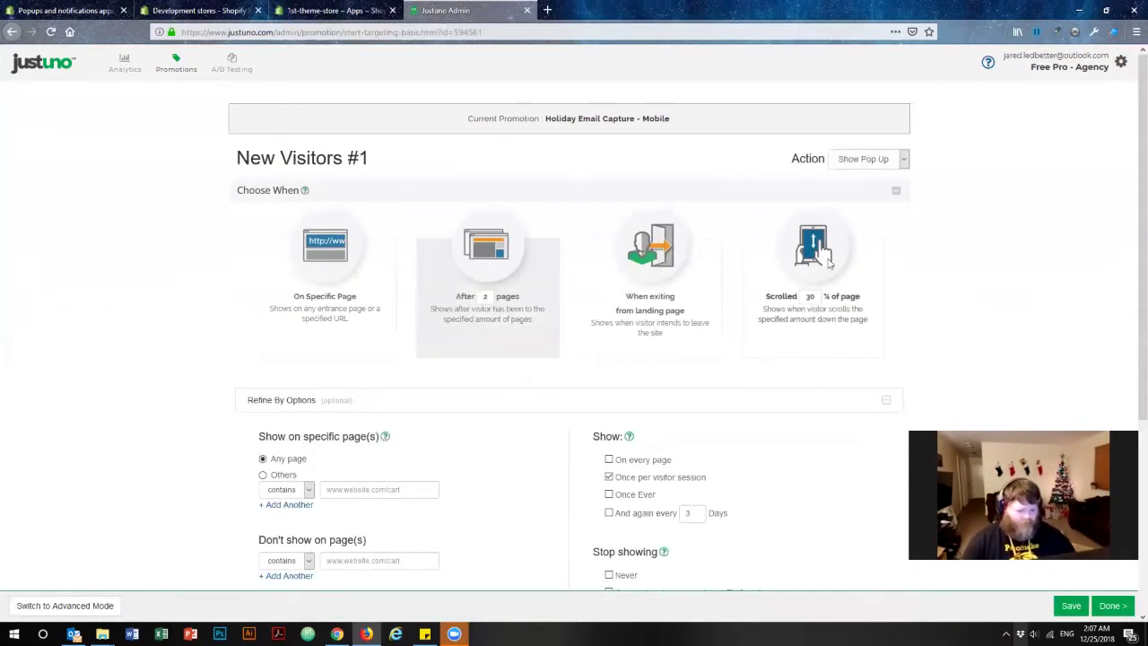
scroll(90, 368, down, 3)
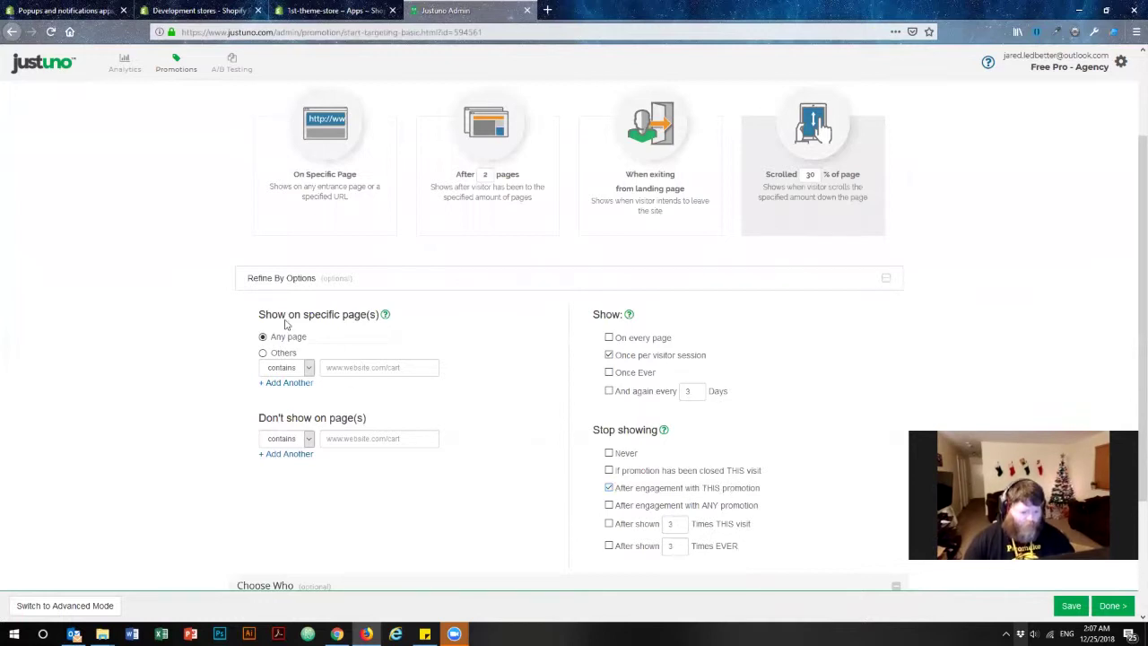
scroll(191, 342, down, 3)
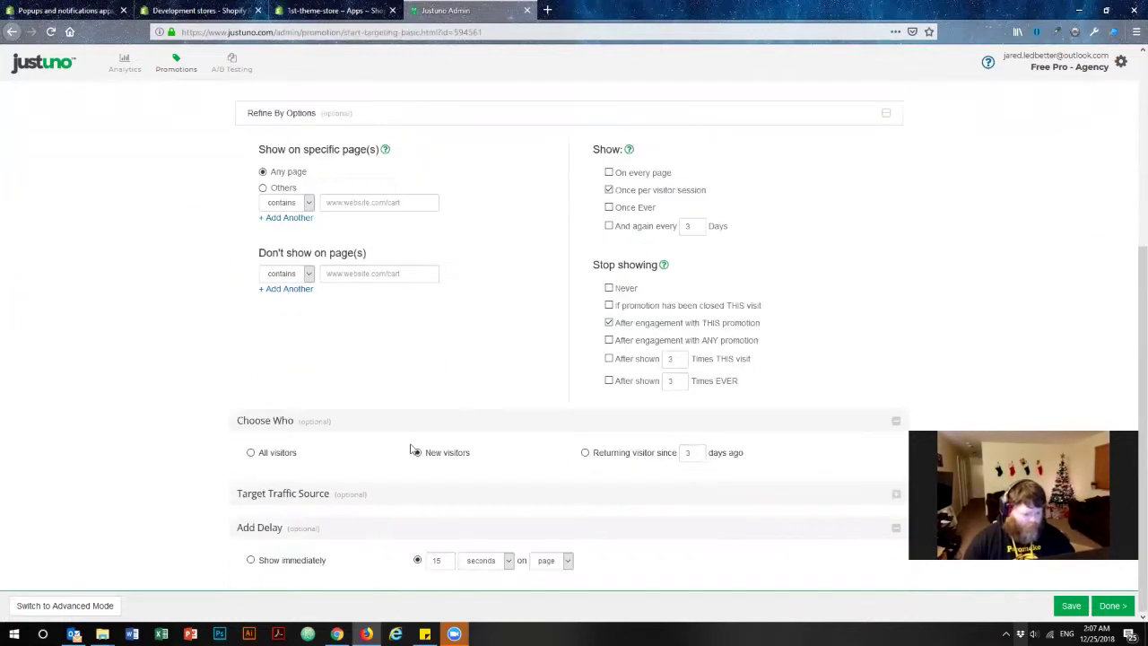
Step: Expand the rule's traffic source options, set its delay to Show immediately and save the rule
click(262, 495)
scroll(240, 406, down, 2)
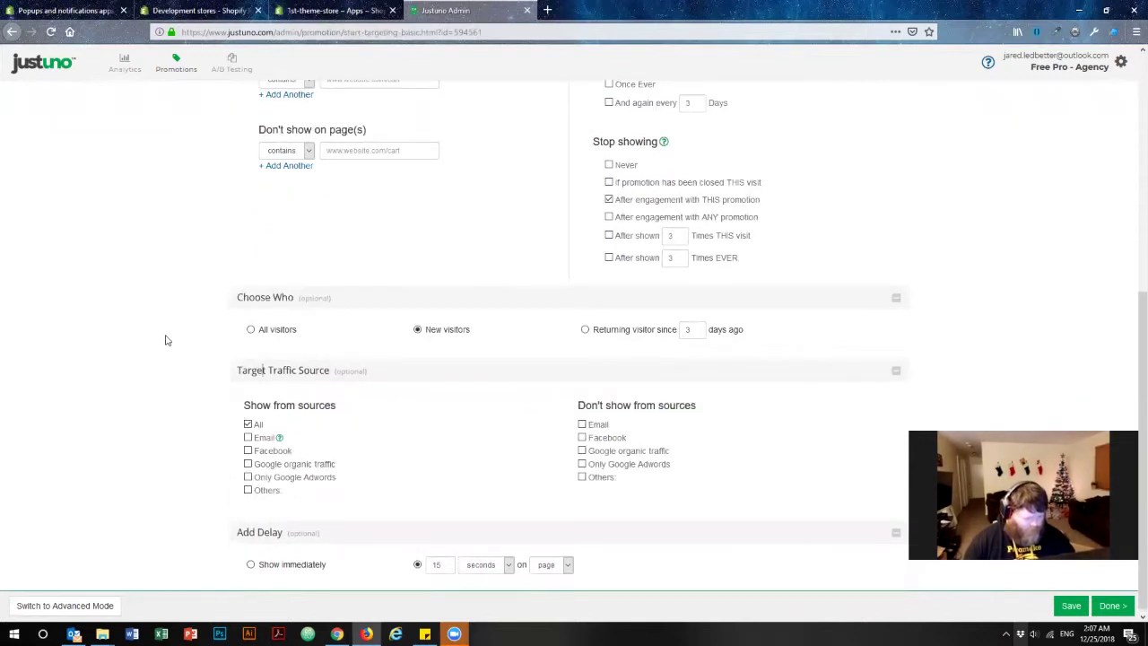
click(250, 559)
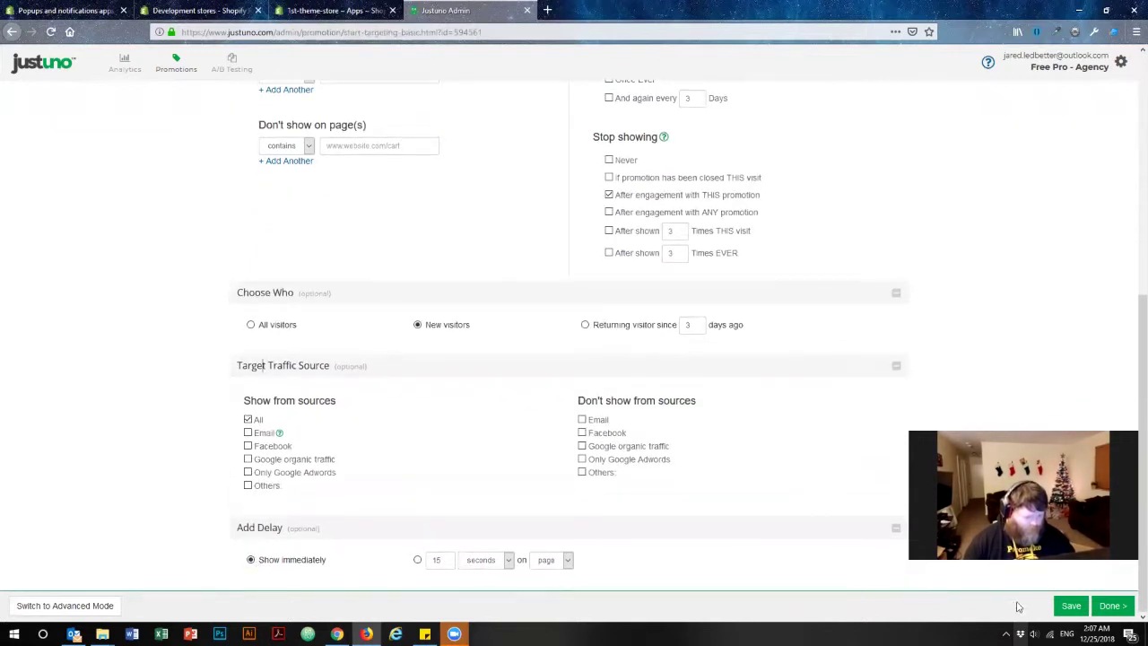
click(1072, 607)
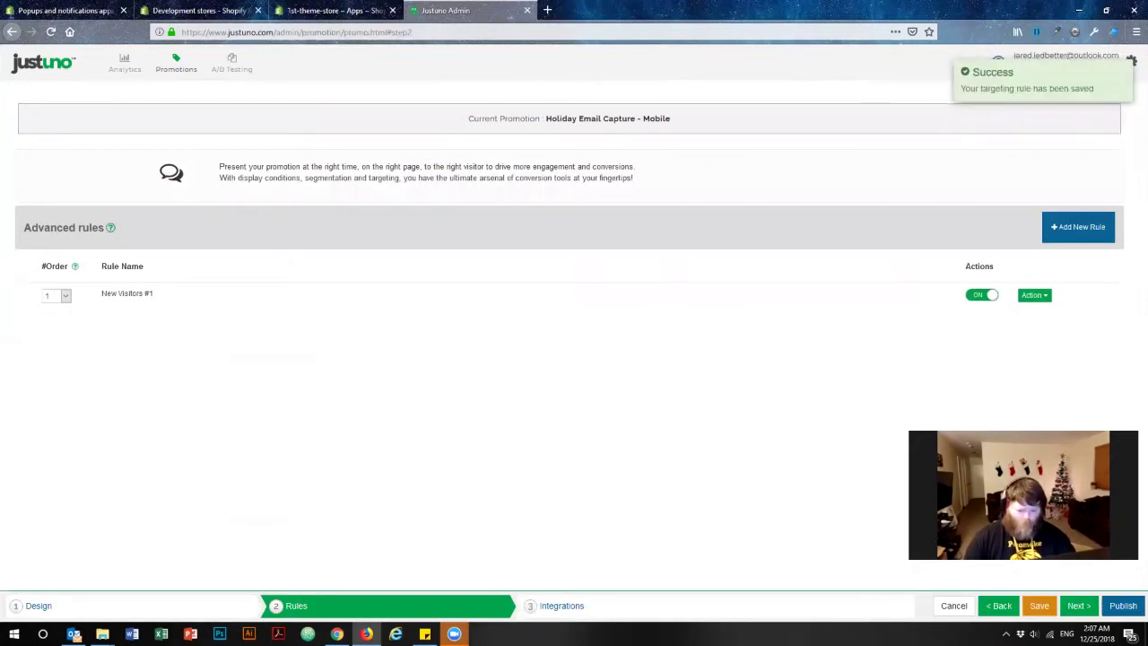
Step: Continue to the integrations without connecting one, publish the Holiday Email Capture - Mobile promotion and activate it
click(1083, 606)
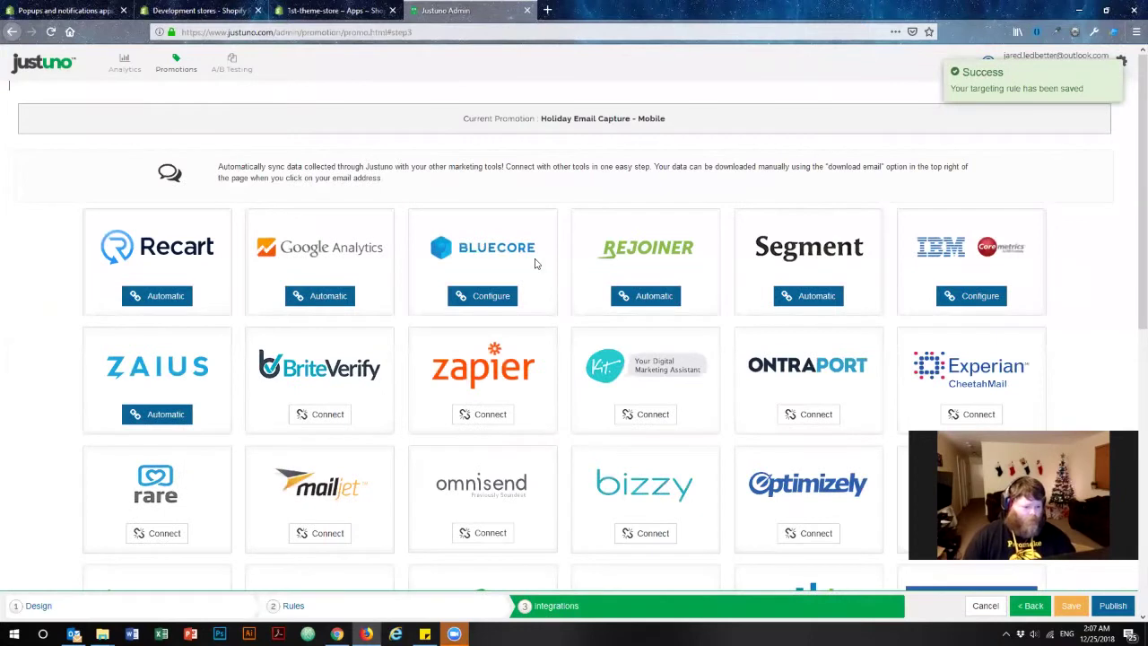
scroll(517, 251, down, 4)
scroll(517, 250, down, 2)
scroll(519, 251, up, 3)
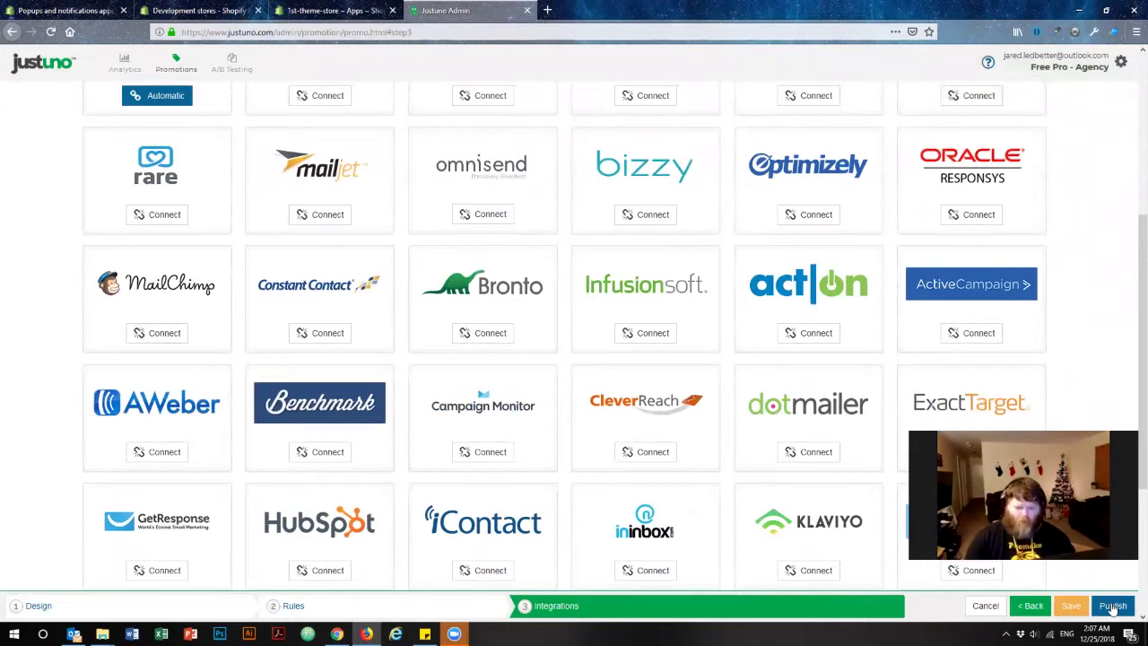
click(1100, 605)
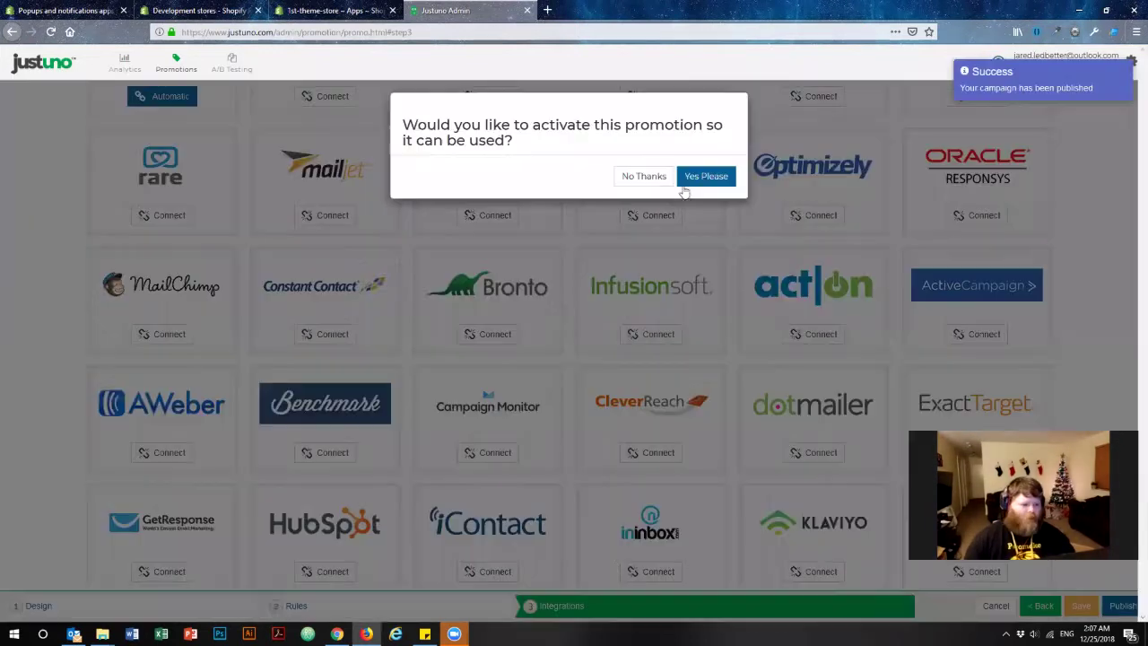
click(706, 175)
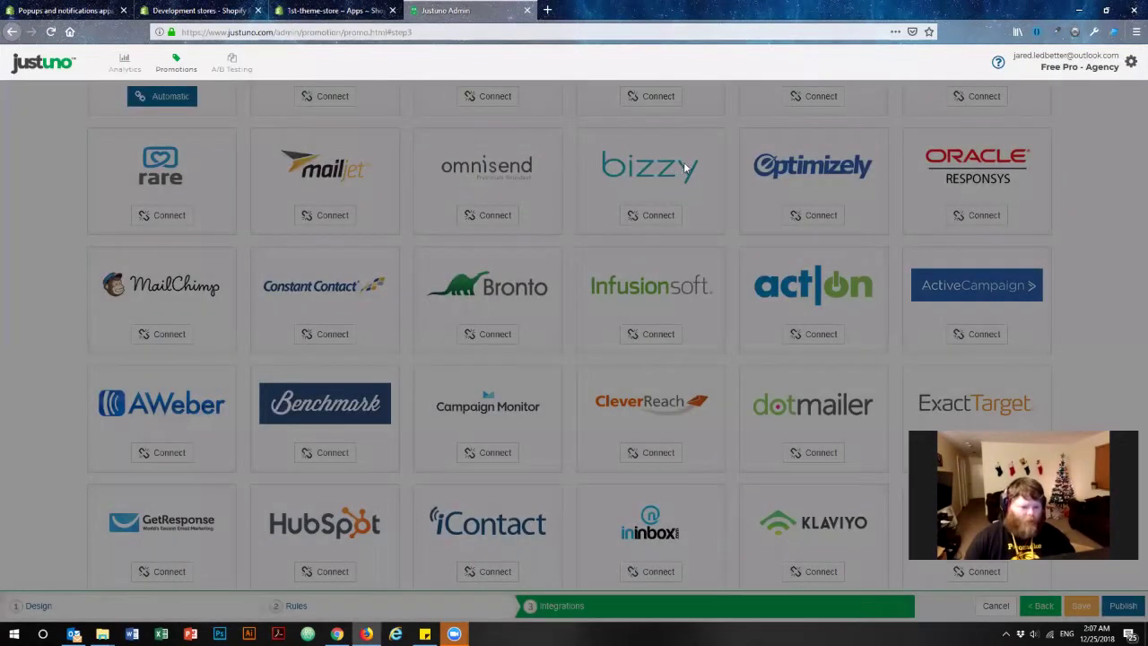
Step: Return to the promotions list, add the Holiday Email Capture - Mobile promotion to the 2018 X-Mas folder and check the folder's contents
click(177, 62)
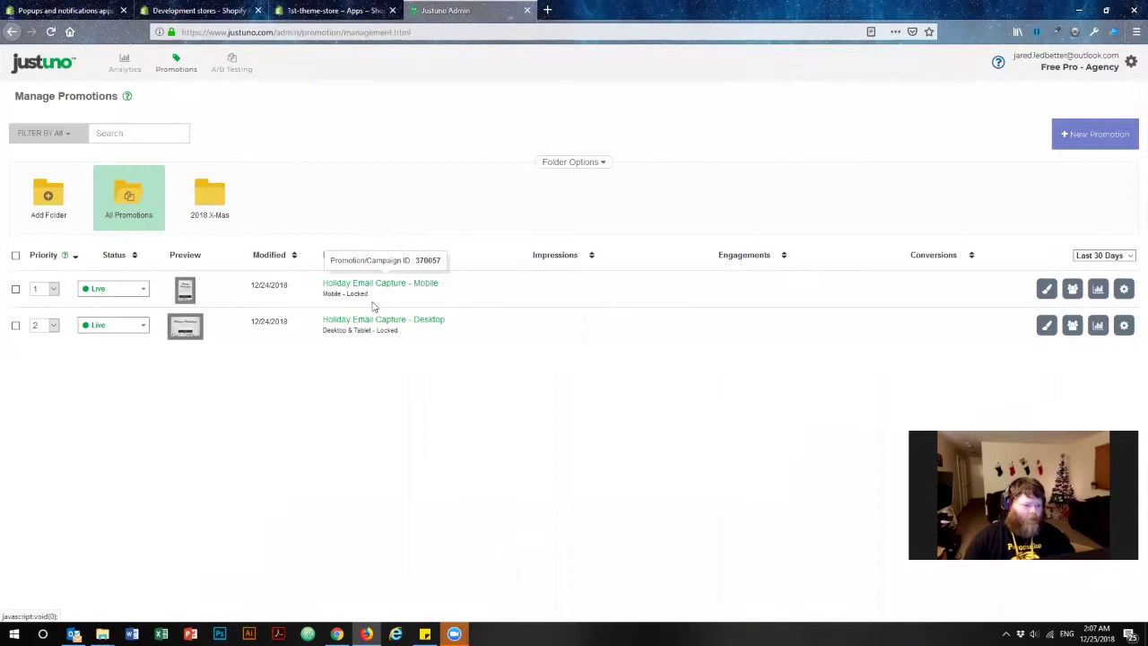
click(213, 194)
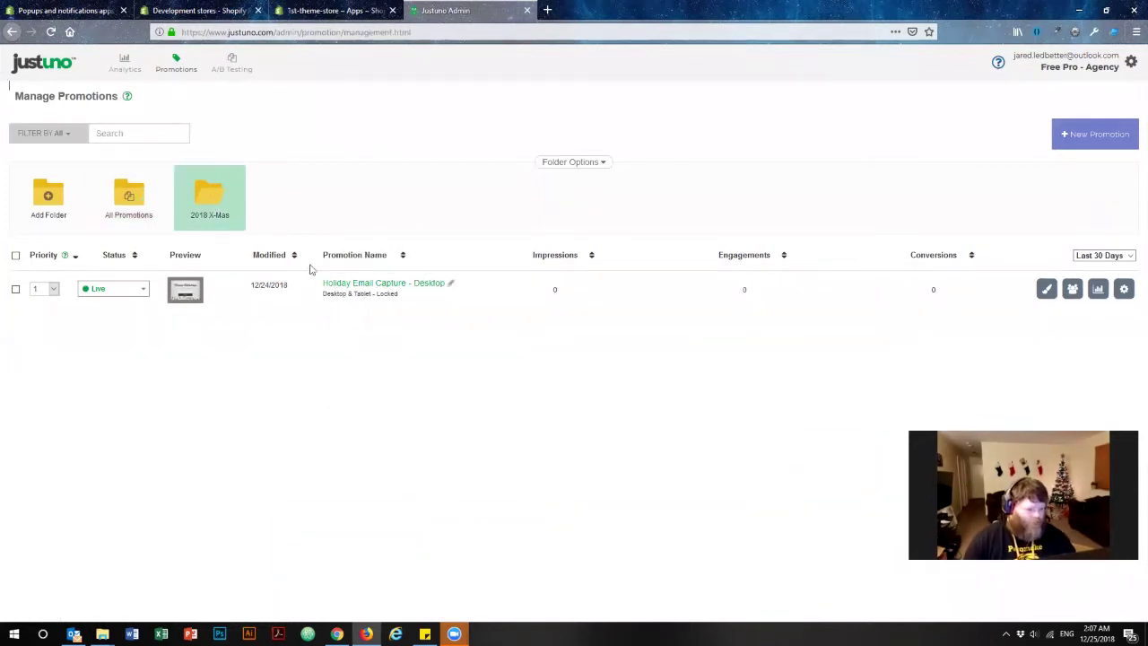
click(129, 195)
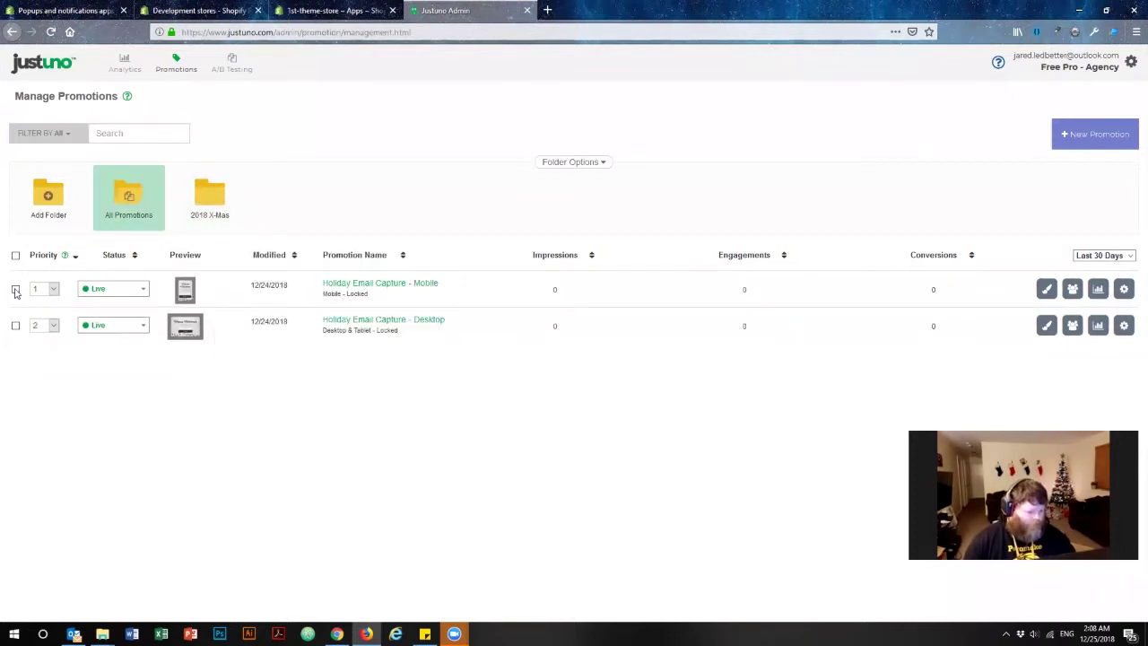
click(16, 290)
click(195, 254)
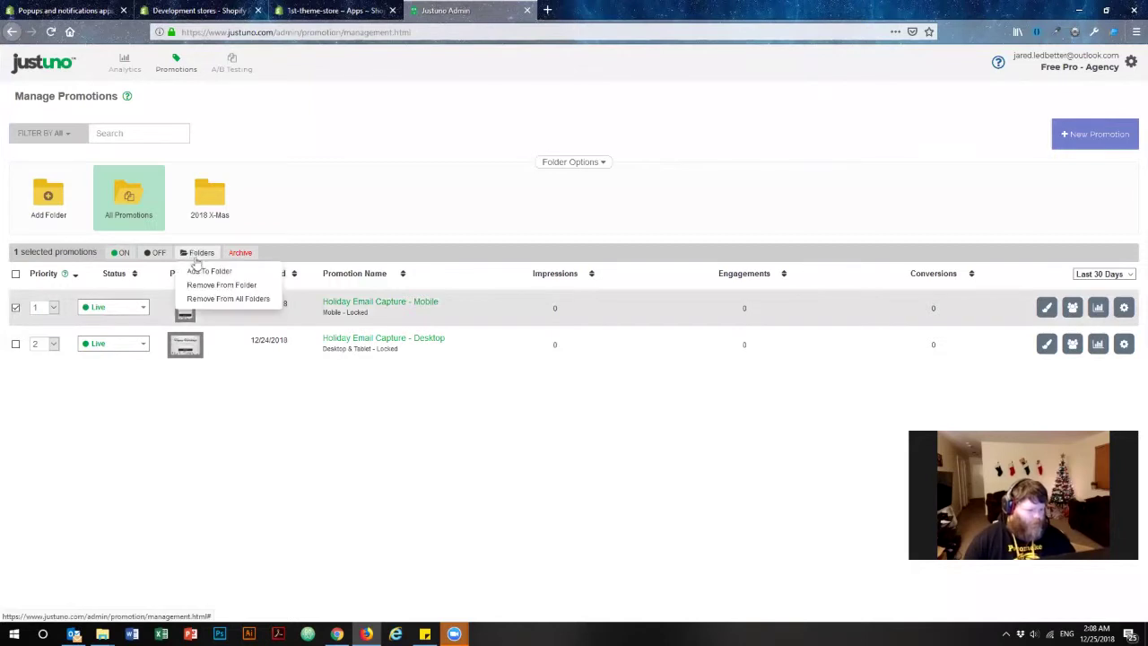
click(200, 271)
click(499, 159)
click(492, 189)
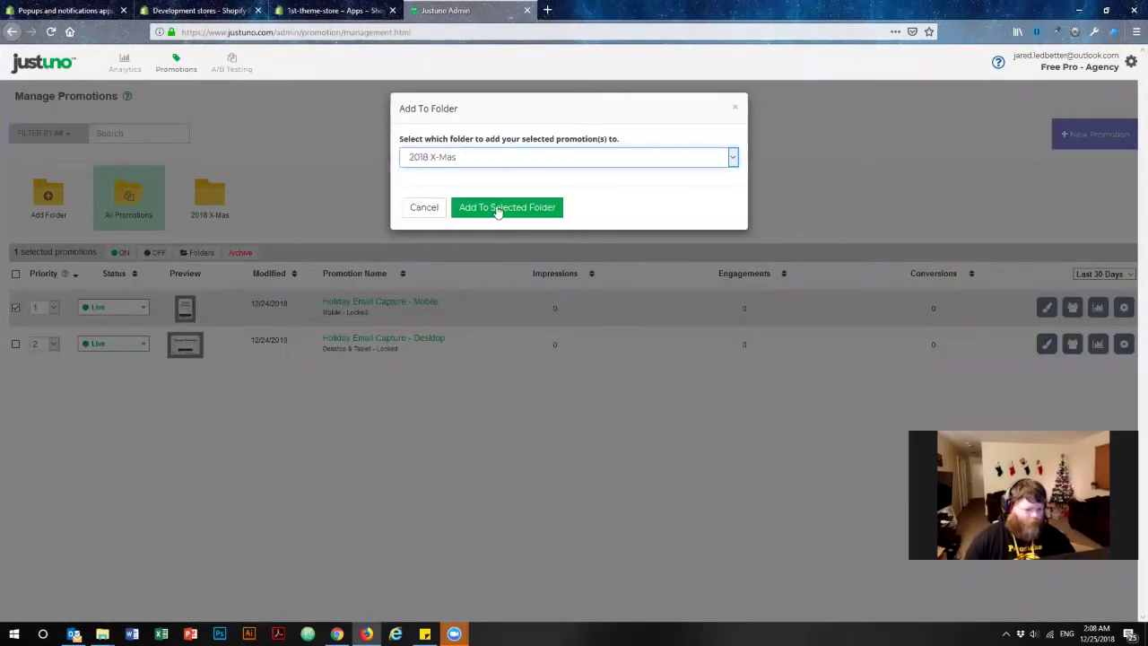
click(499, 208)
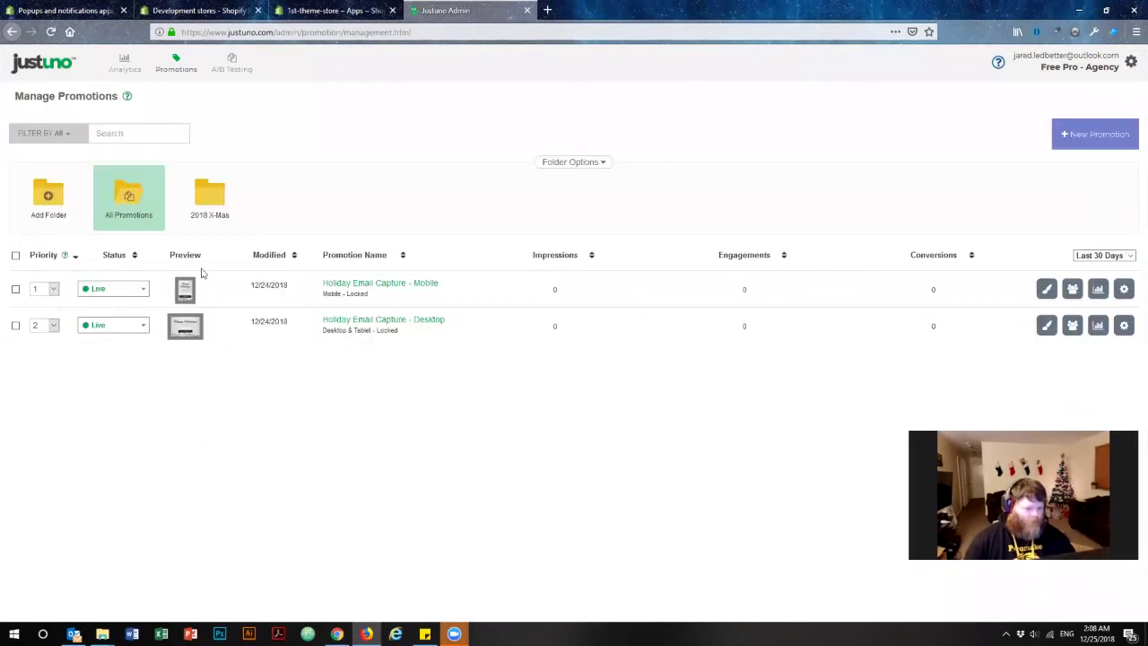
click(213, 215)
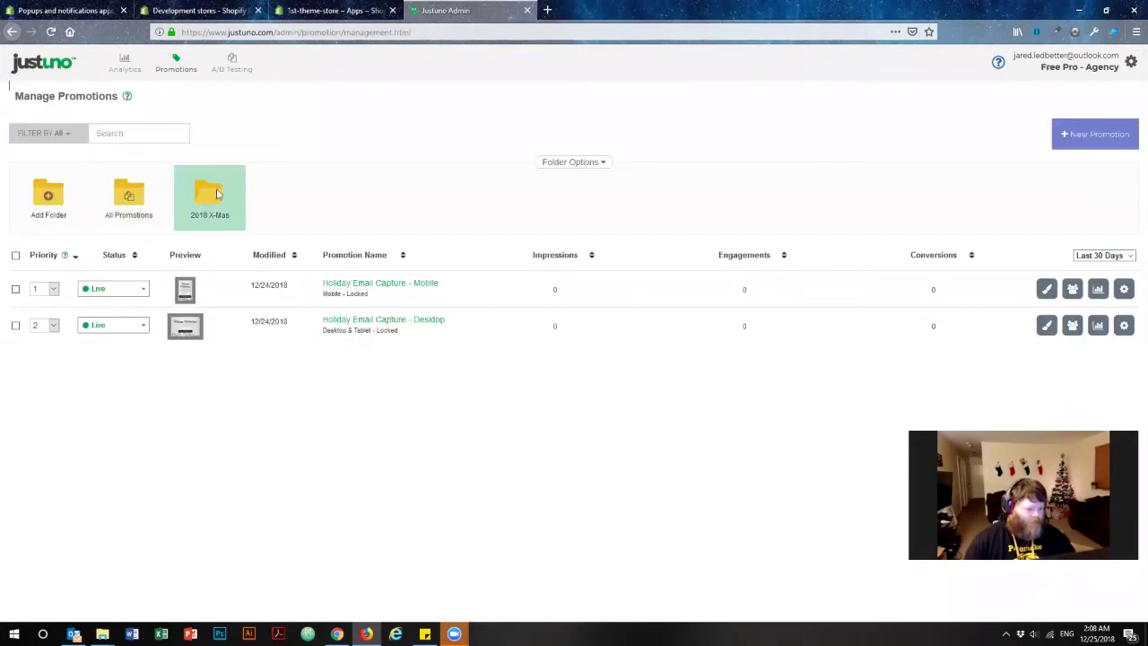
Step: Create the New Year's promotions for mobile and desktop from the pre-built templates
click(1096, 132)
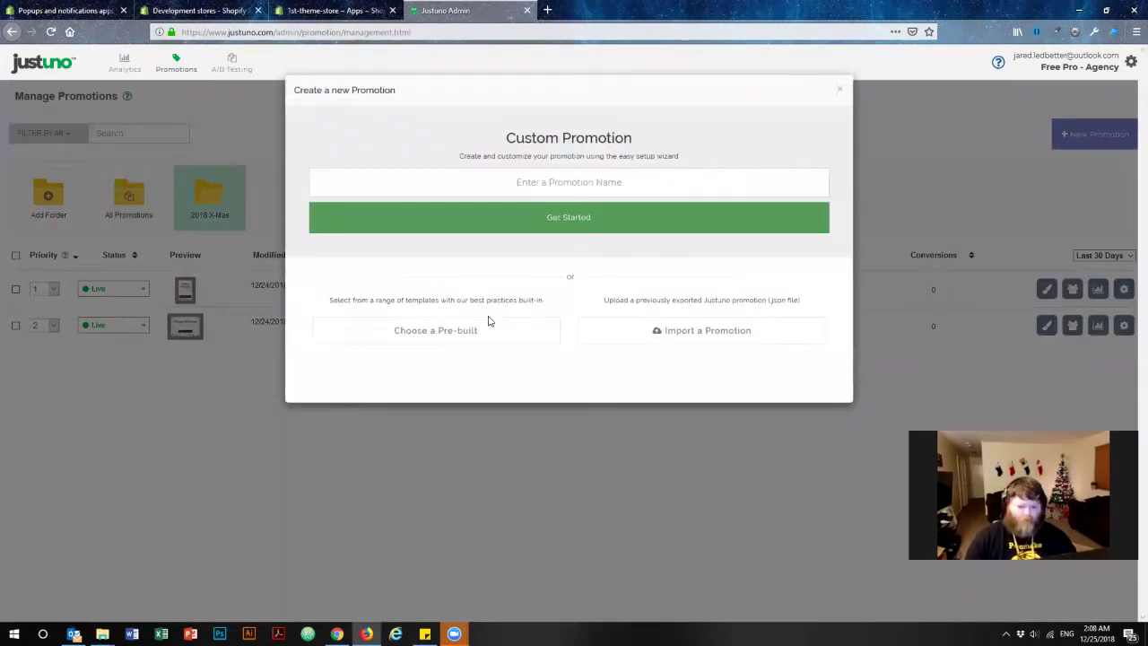
click(453, 329)
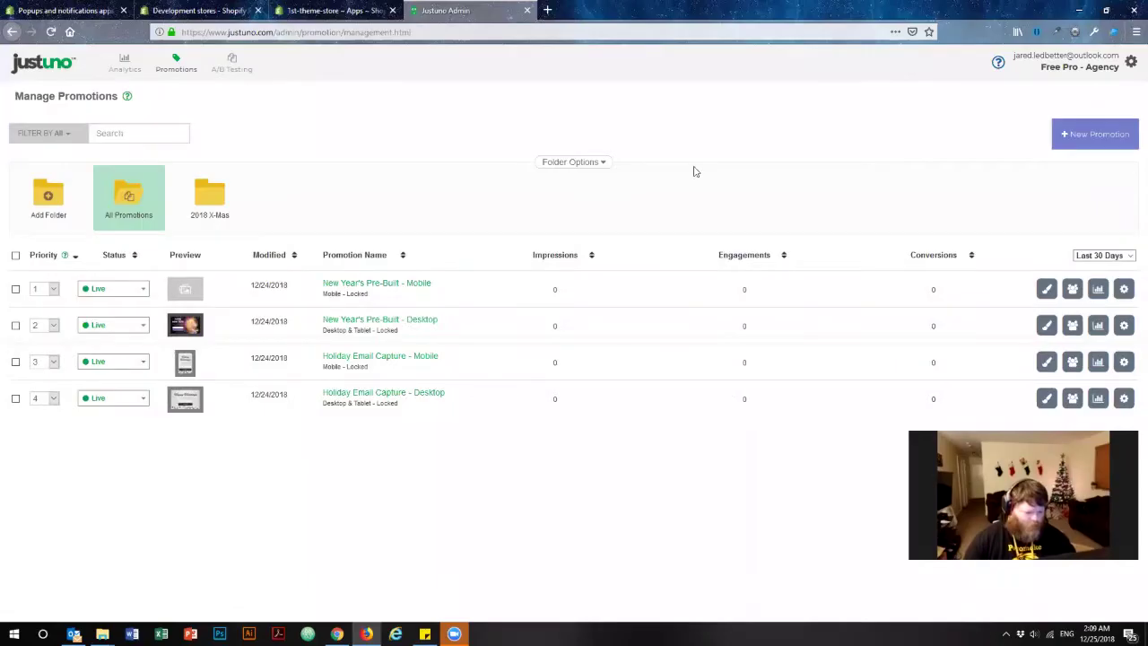
Step: Add both New Year's Pre-Built promotions to a new folder named 2018-2019 New Years
click(15, 289)
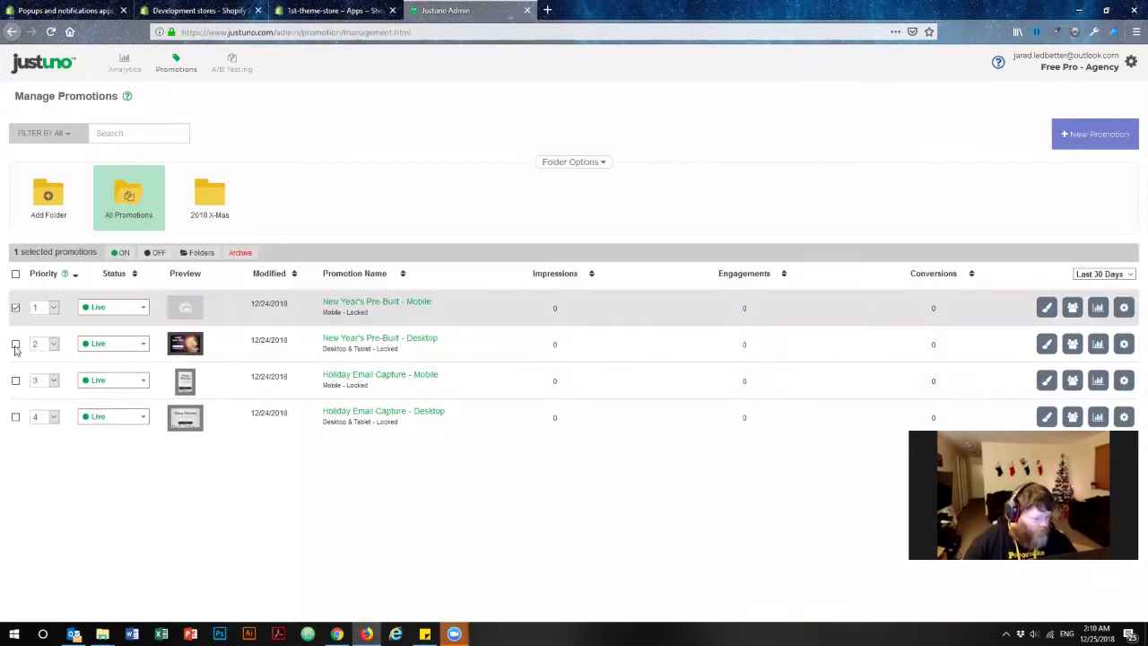
click(15, 343)
click(200, 253)
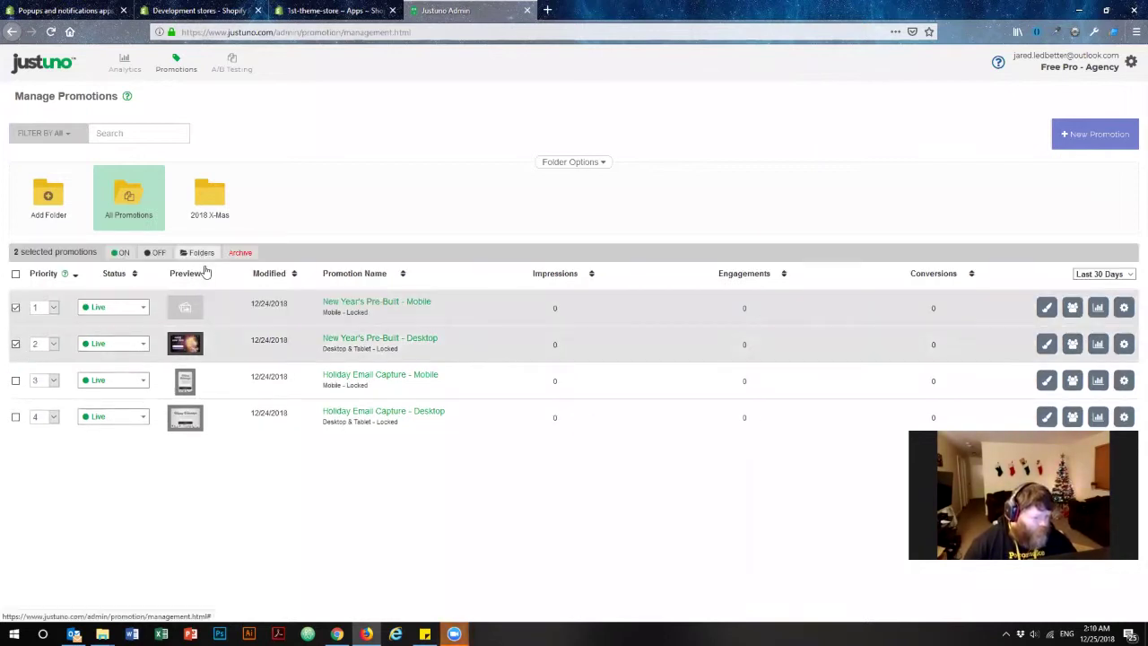
click(209, 272)
click(489, 161)
click(464, 200)
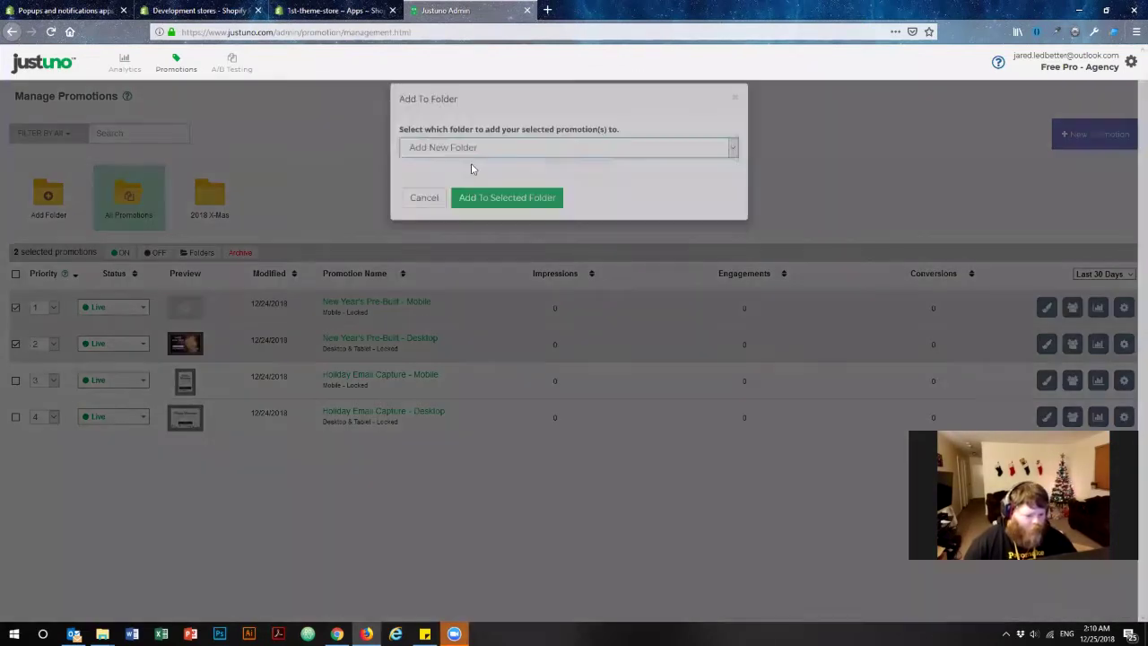
click(464, 165)
text(2018-2019 New Years)
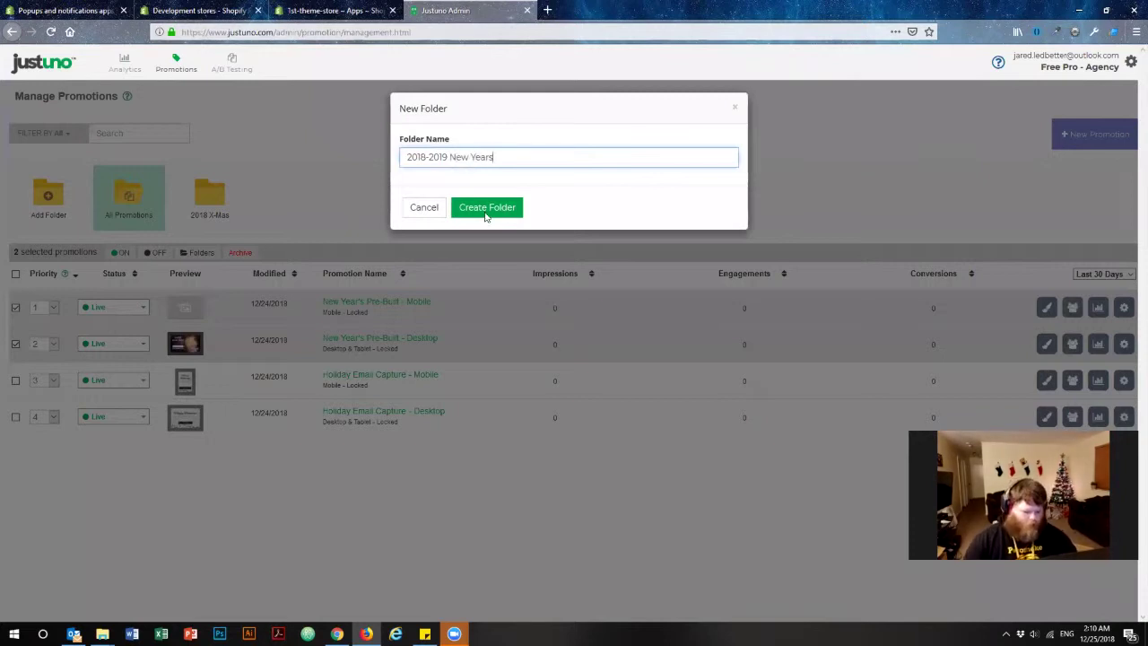
click(487, 209)
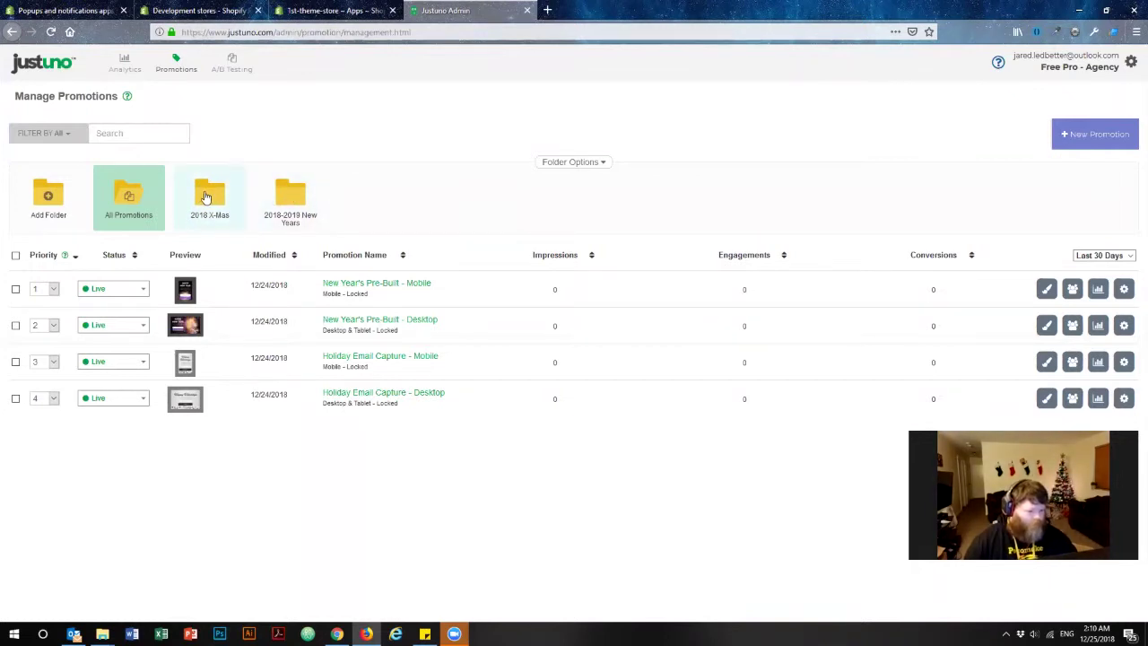
Step: Turn off both promotions in the 2018-2019 New Years folder
click(290, 209)
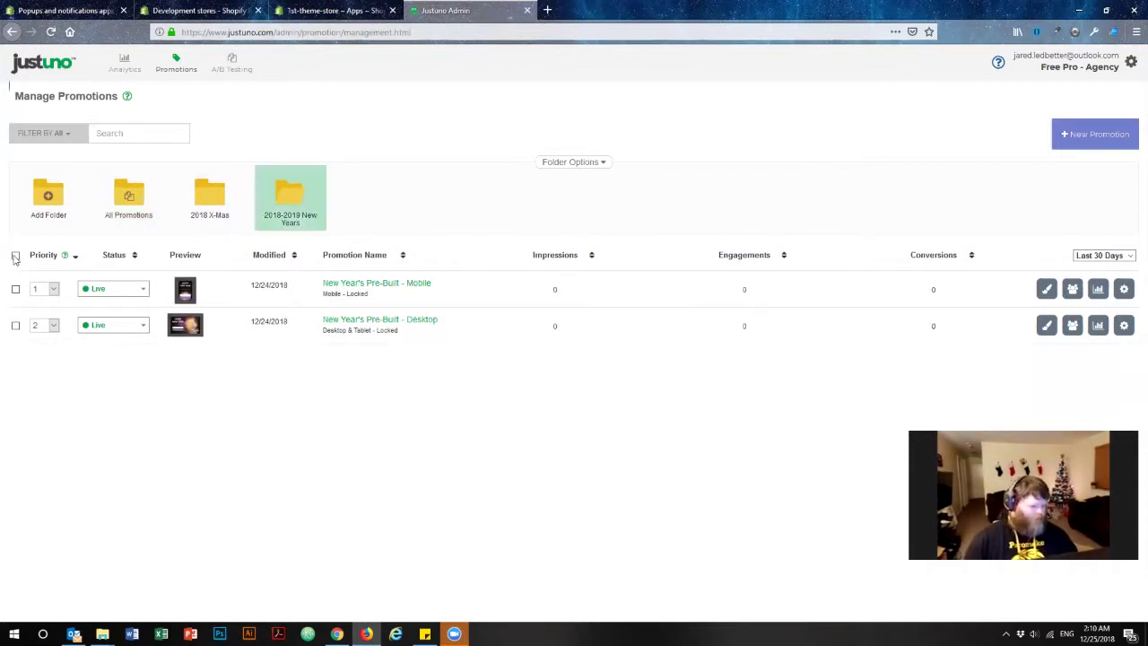
click(15, 256)
click(159, 253)
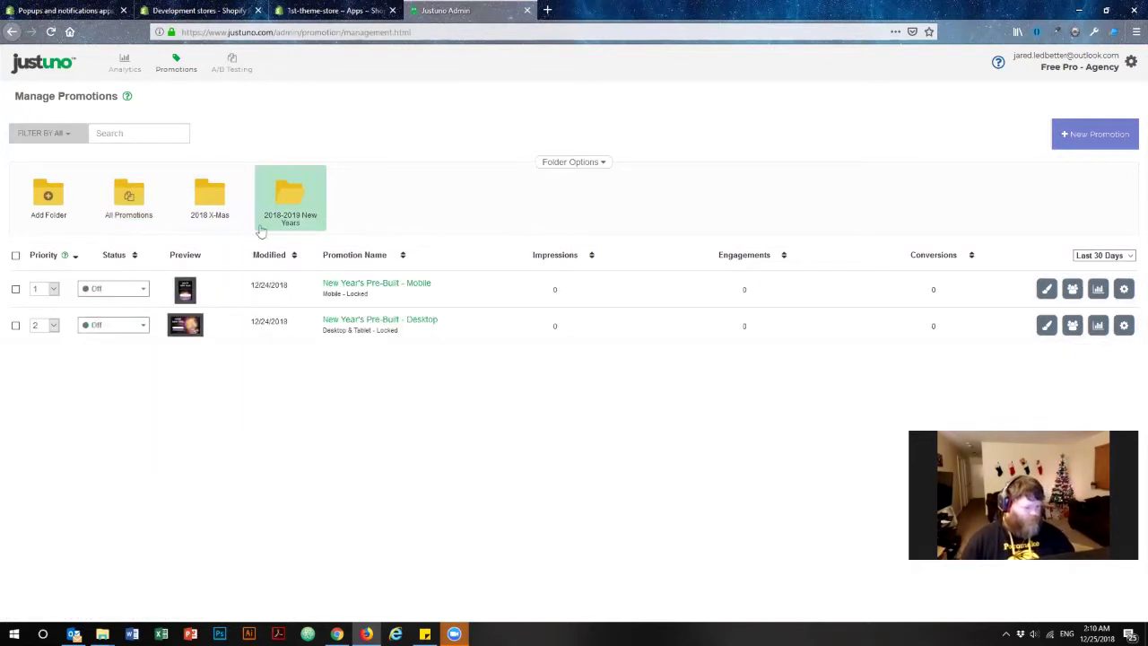
Step: Turn off both Holiday Email Capture promotions in the 2018 X-Mas folder
click(210, 198)
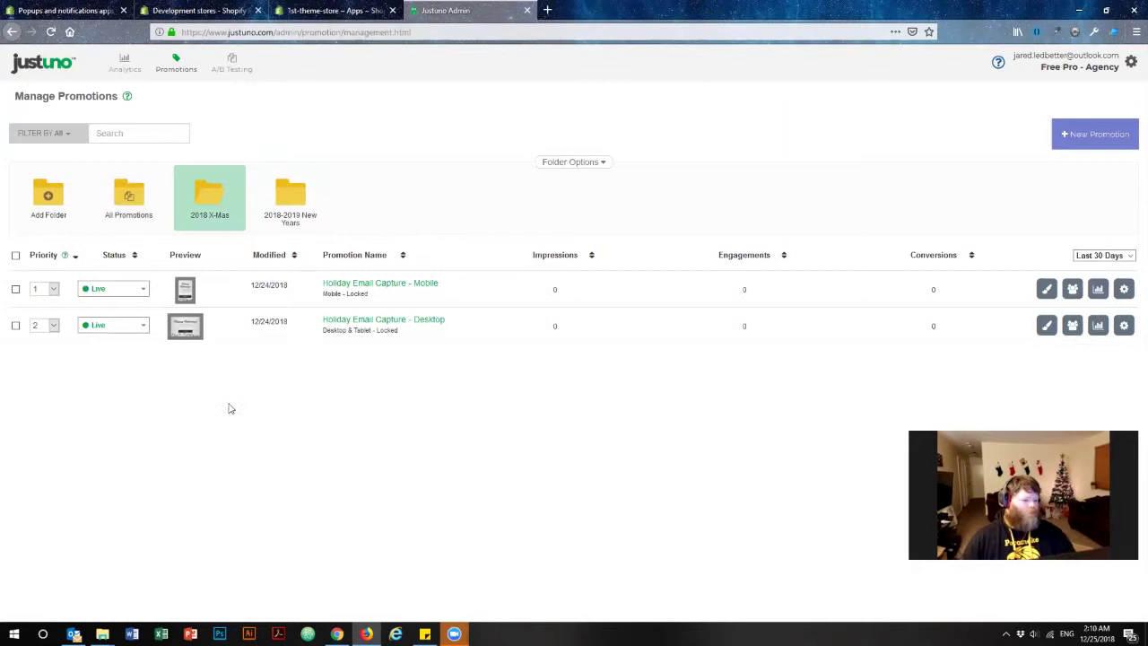
click(143, 215)
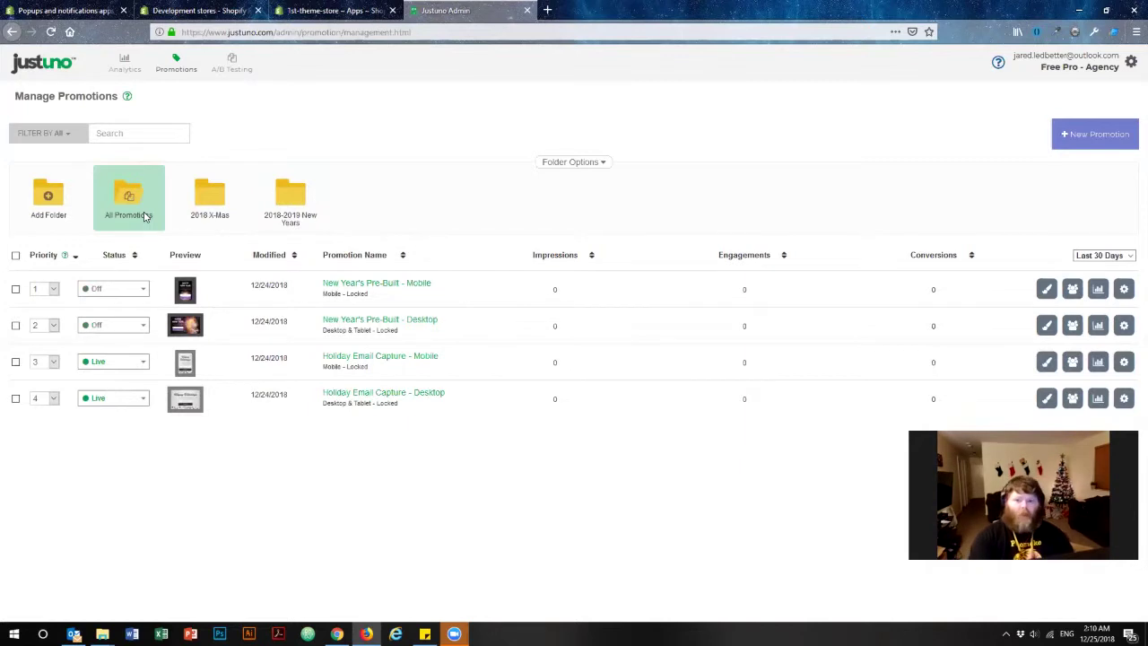
click(210, 202)
click(15, 255)
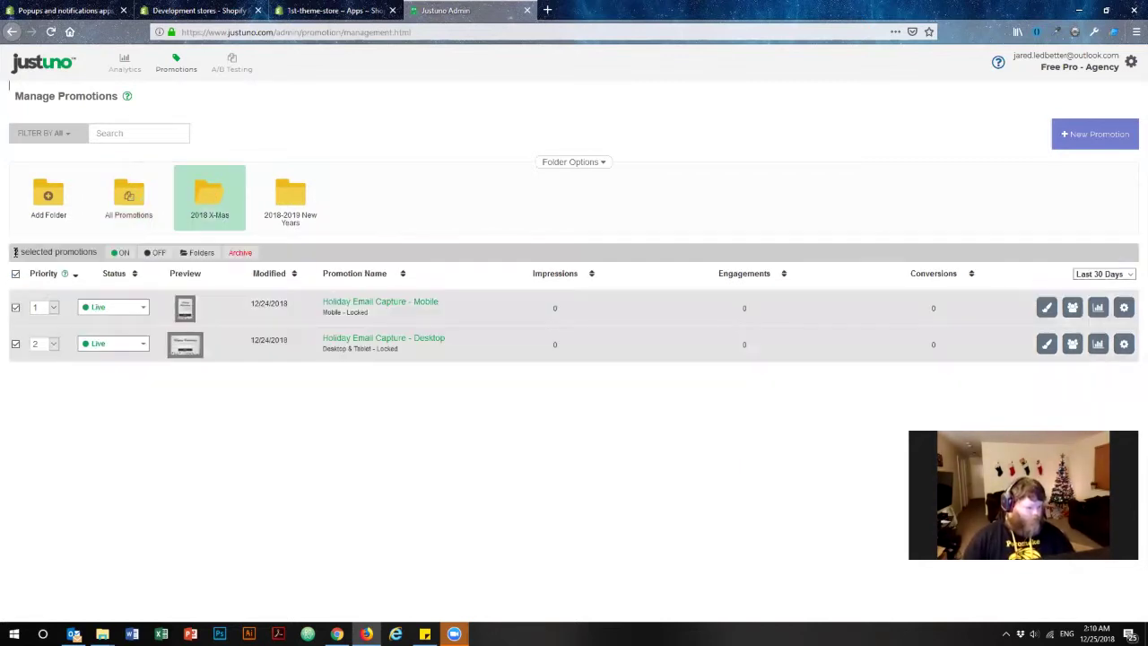
click(154, 254)
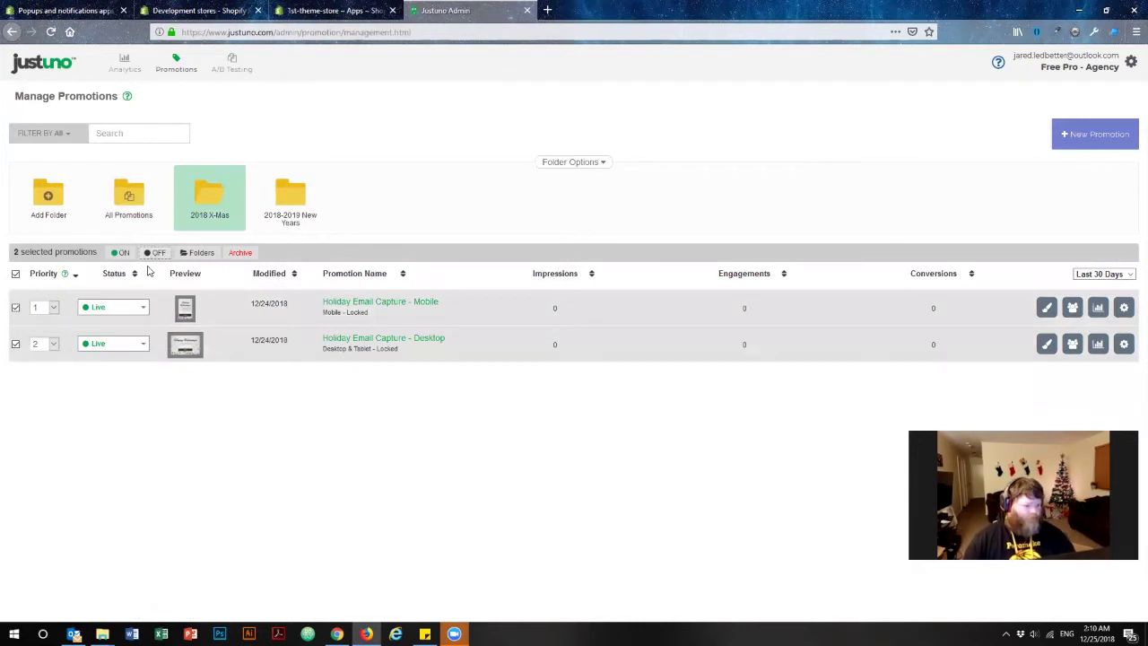
Step: Turn on both New Year's Pre-Built promotions in the 2018-2019 New Years folder
click(296, 195)
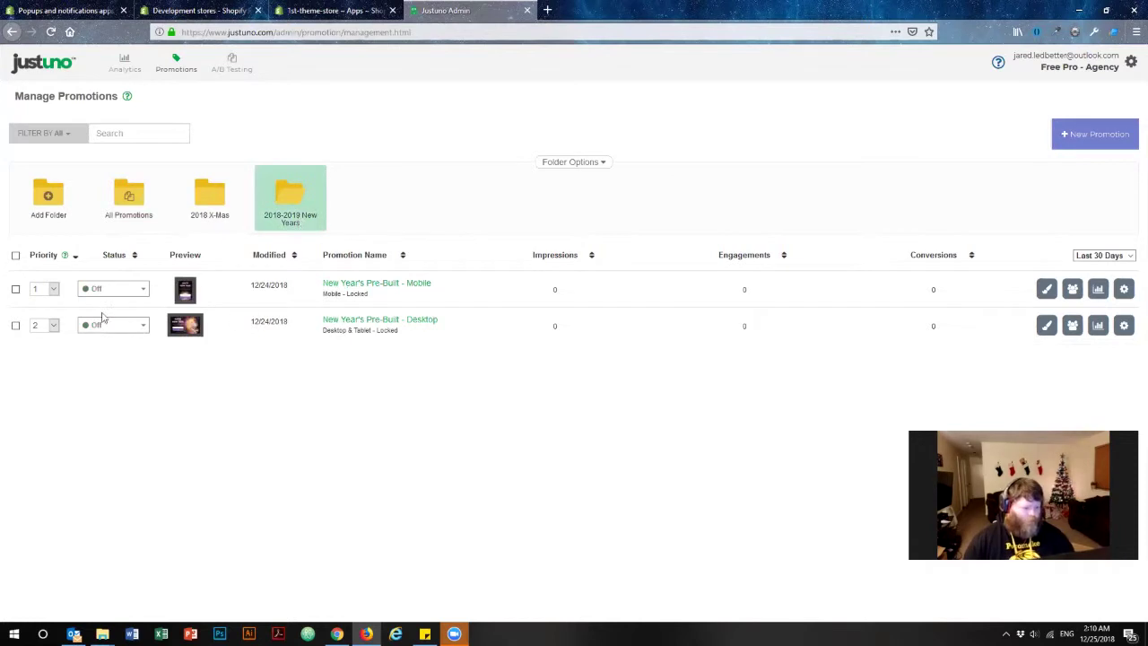
click(15, 255)
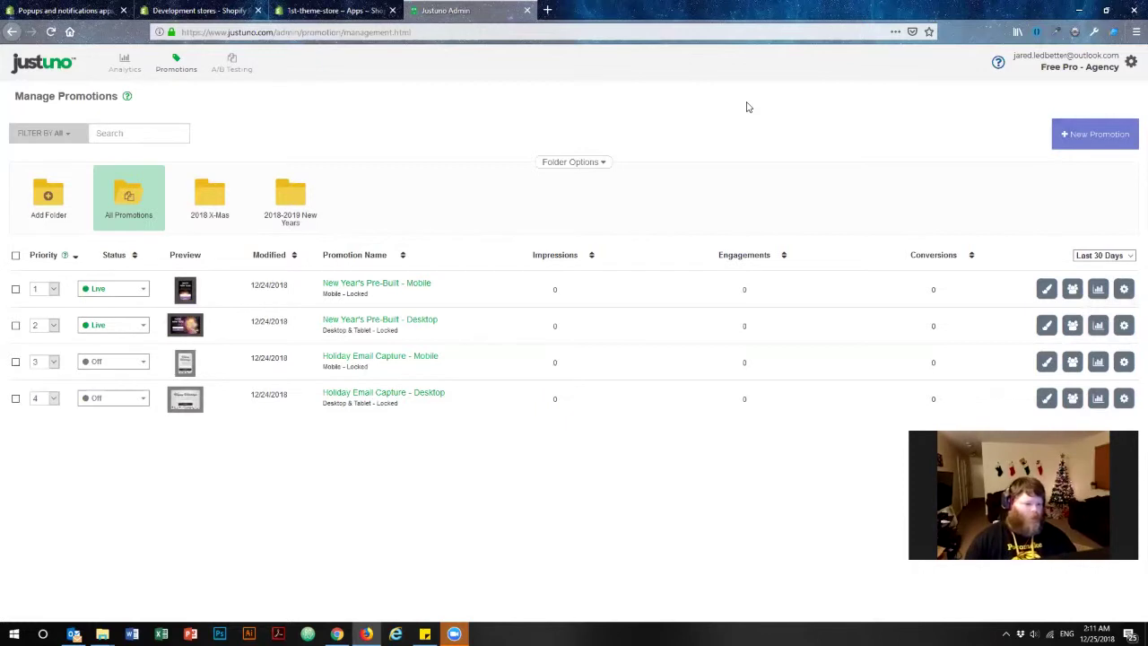
Step: In the Shopify store admin, start a new discount code named JUSTUNO25 with a percentage discount of 25%
click(332, 10)
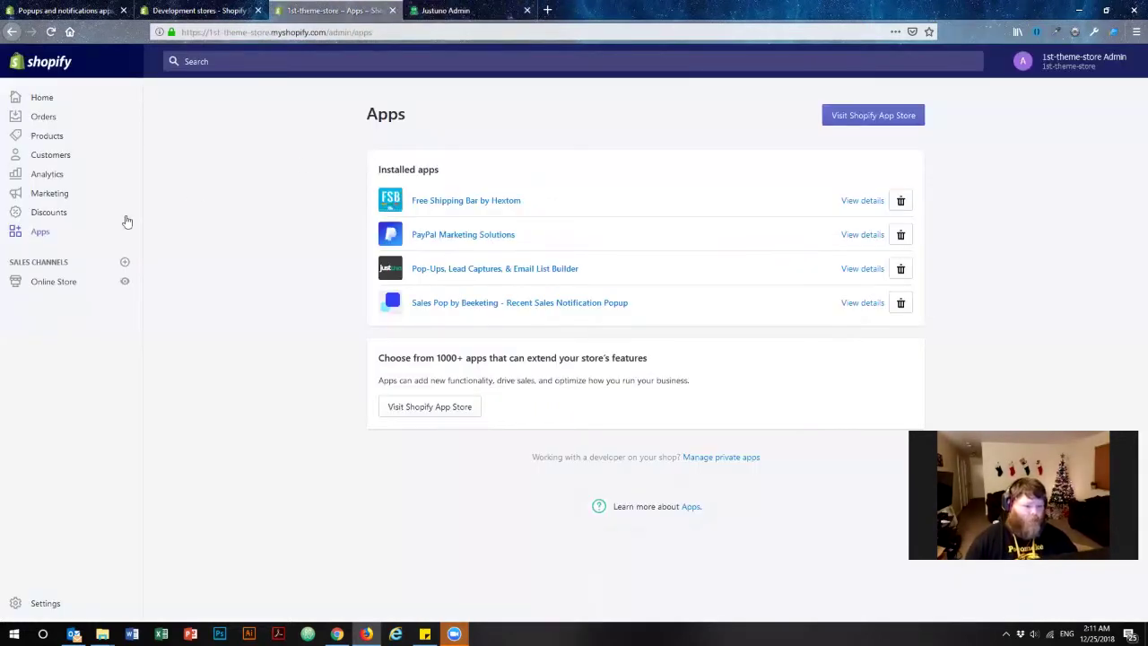
click(52, 213)
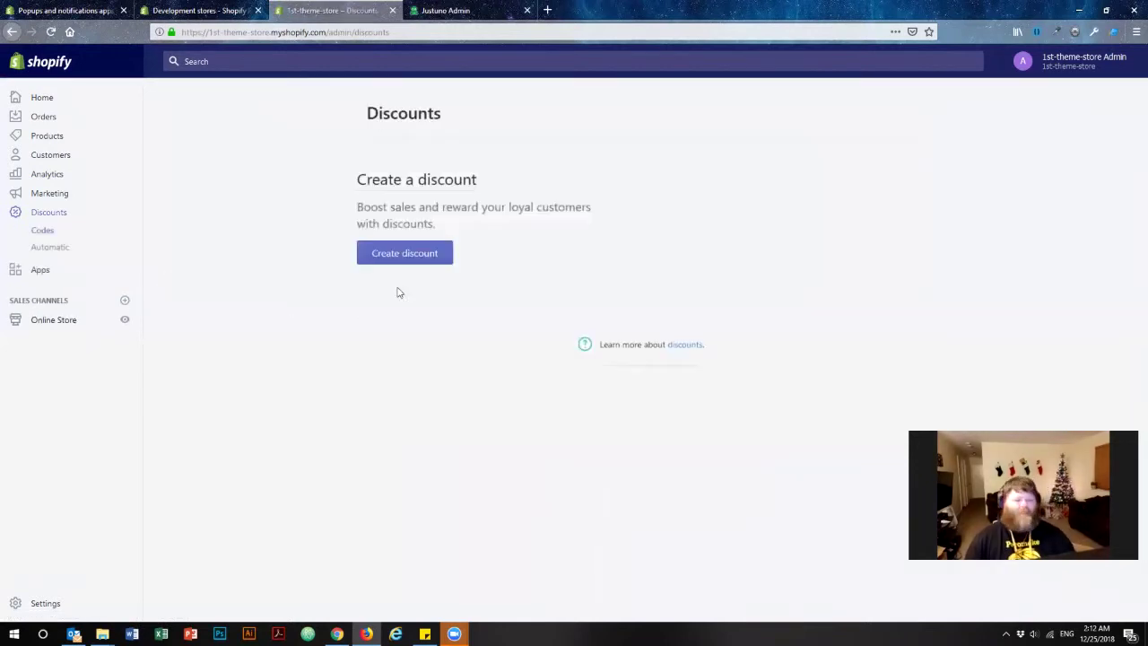
click(400, 366)
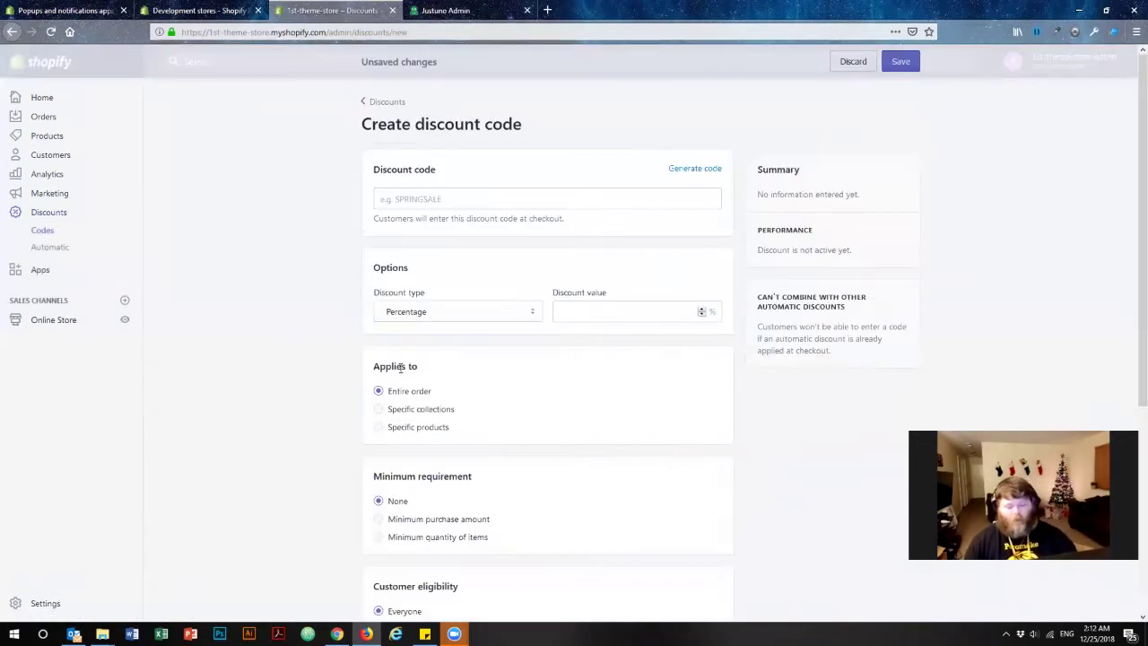
click(472, 190)
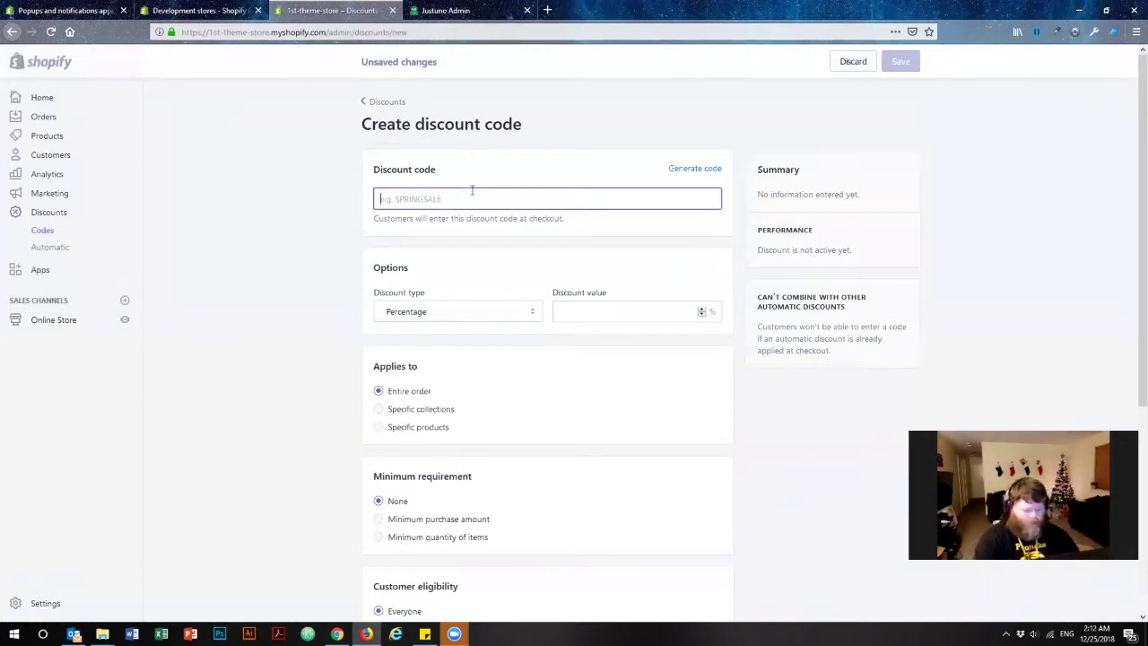
text(JUSTO)
key(BackSpace)
text(U)
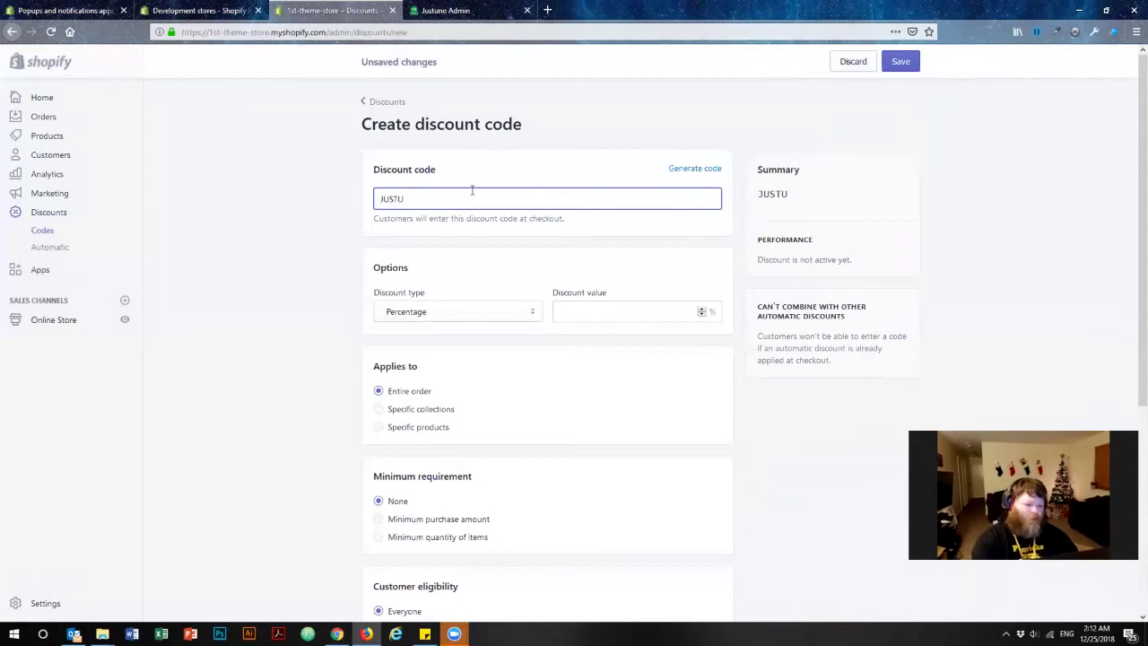
text(NO25)
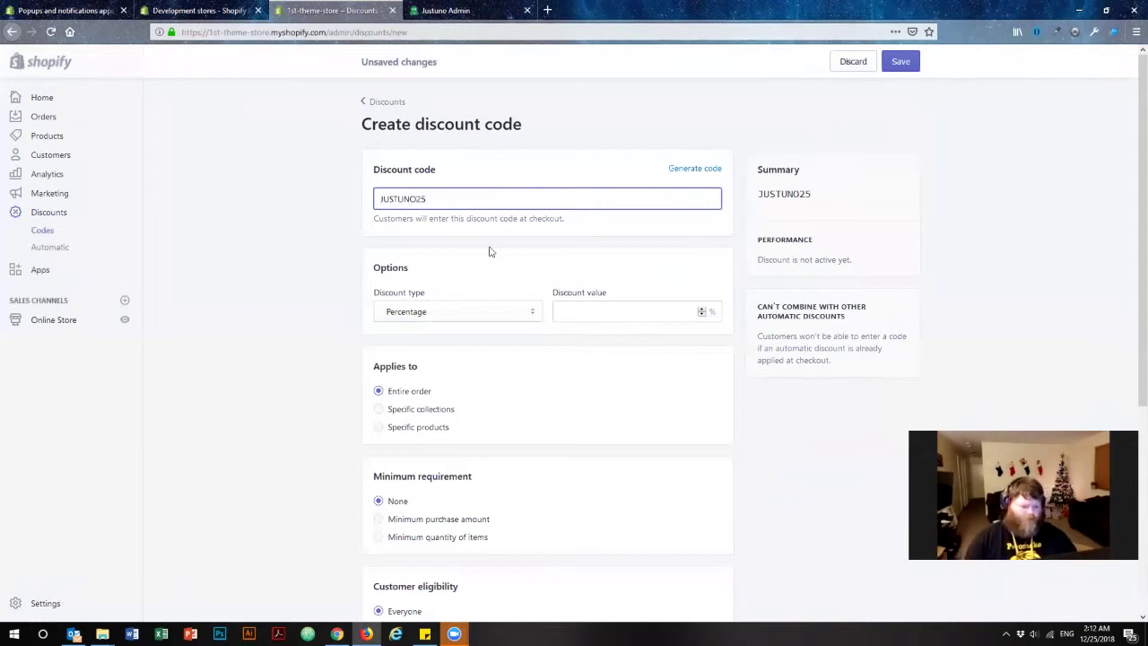
click(584, 310)
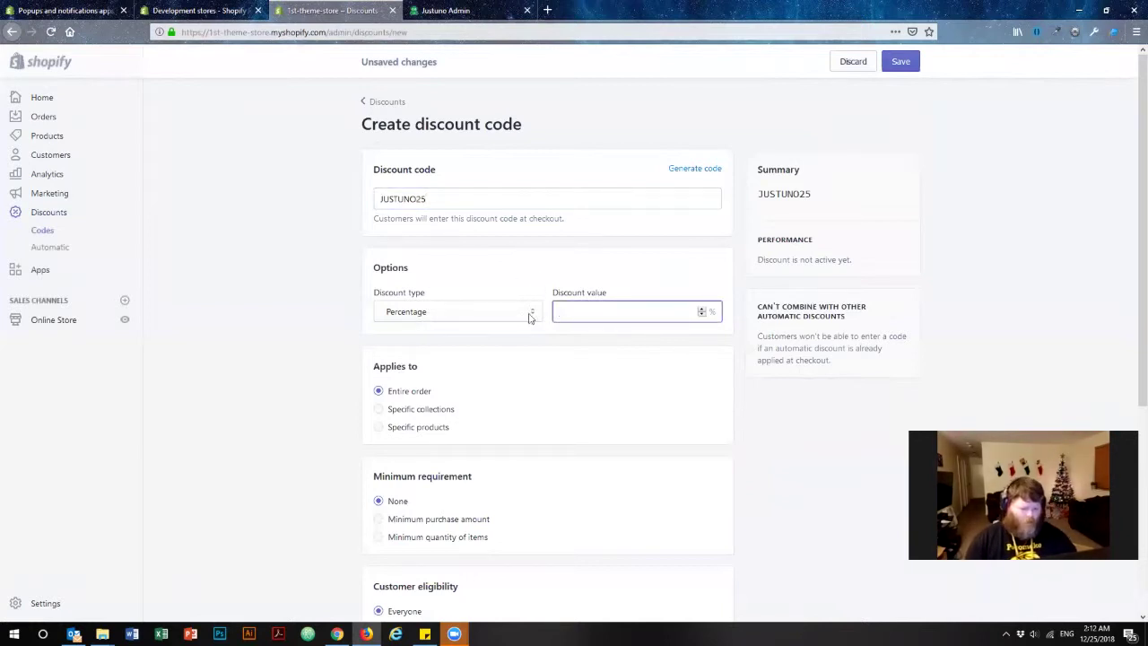
text(25)
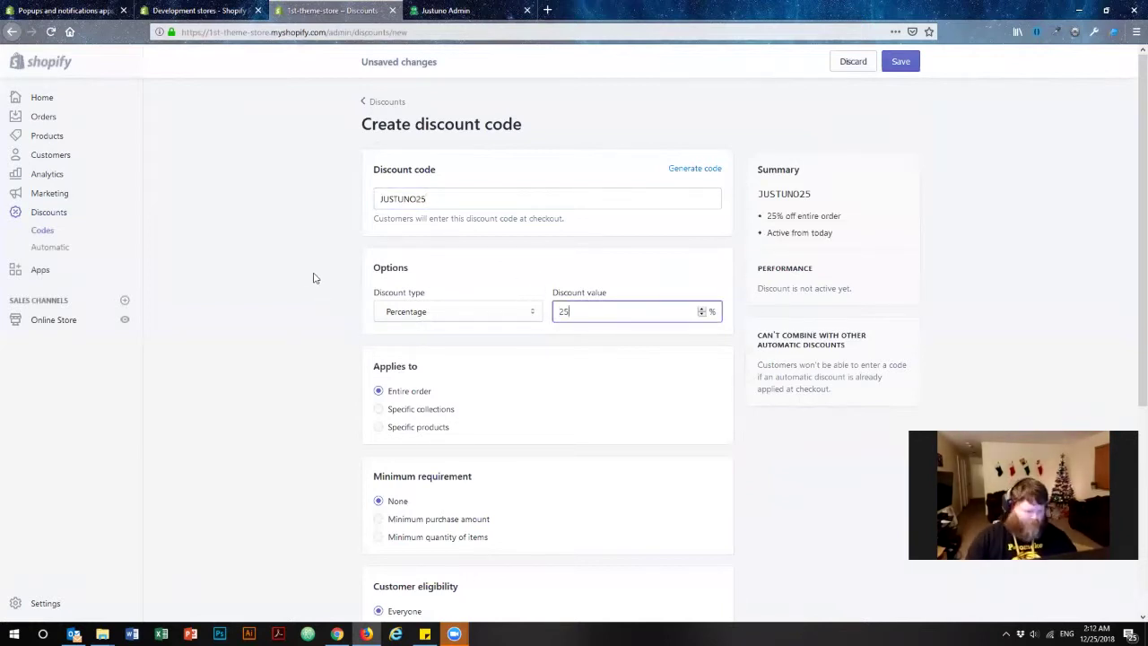
Step: Limit the discount to 100 total uses and one use per customer, and save it
scroll(319, 296, down, 2)
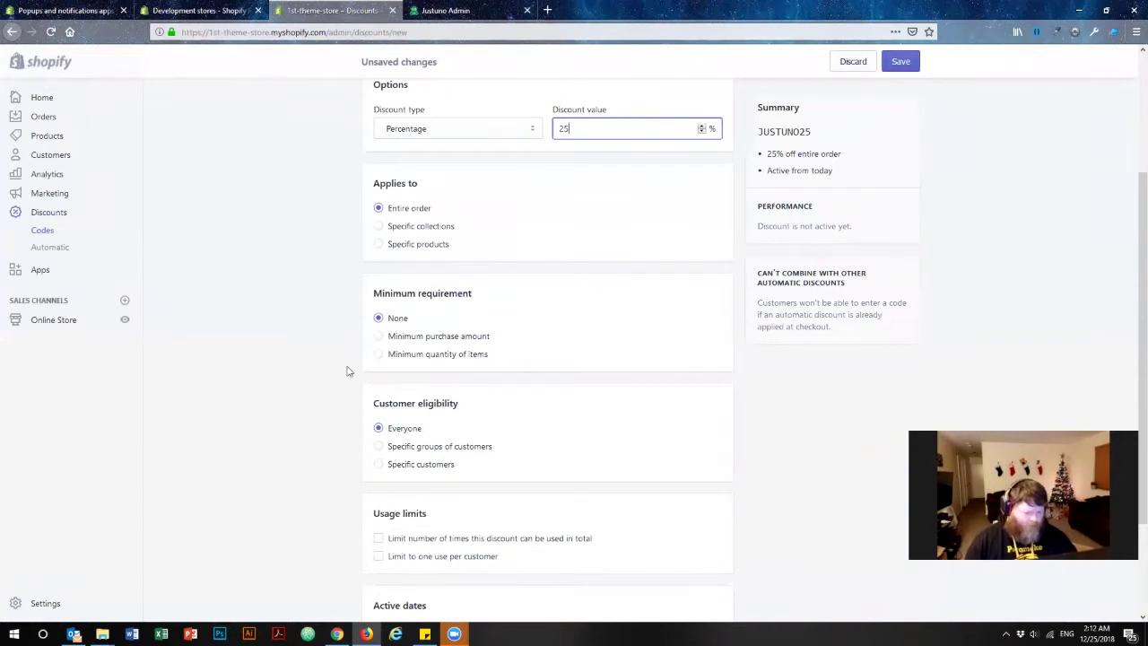
scroll(337, 359, down, 2)
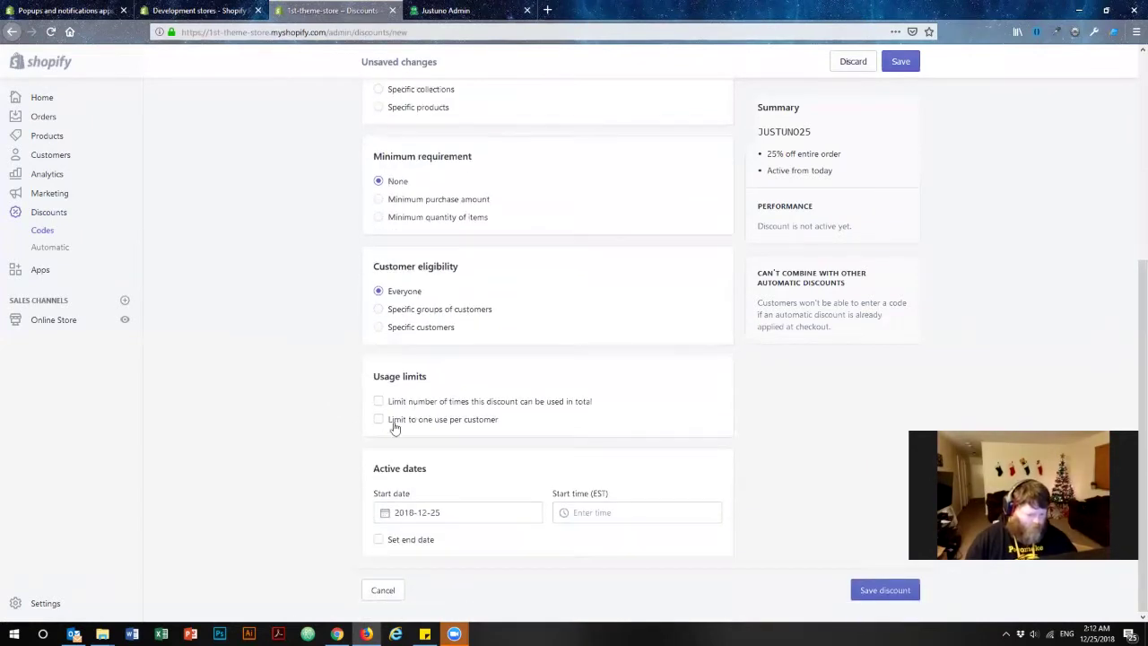
click(489, 421)
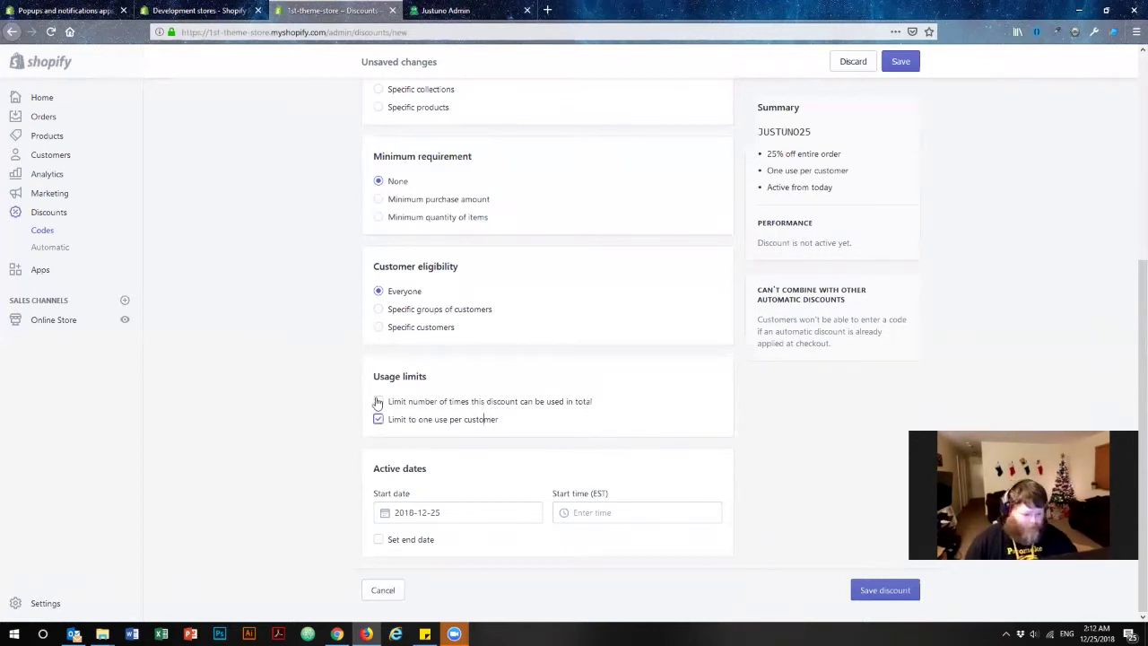
click(475, 403)
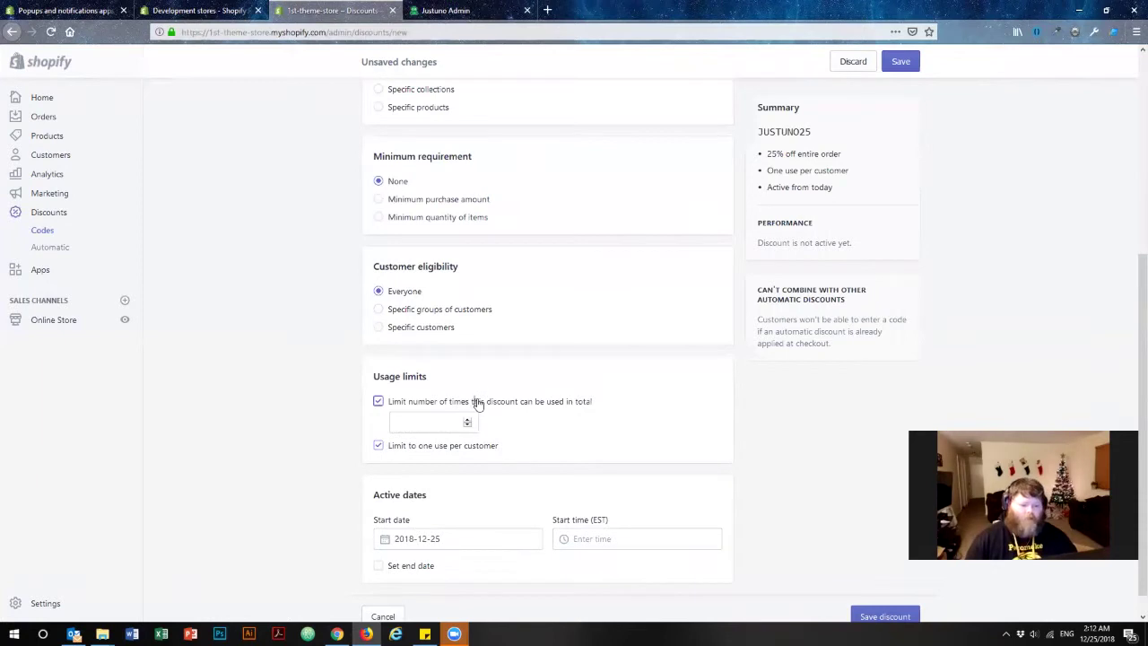
click(428, 422)
text(100)
click(269, 356)
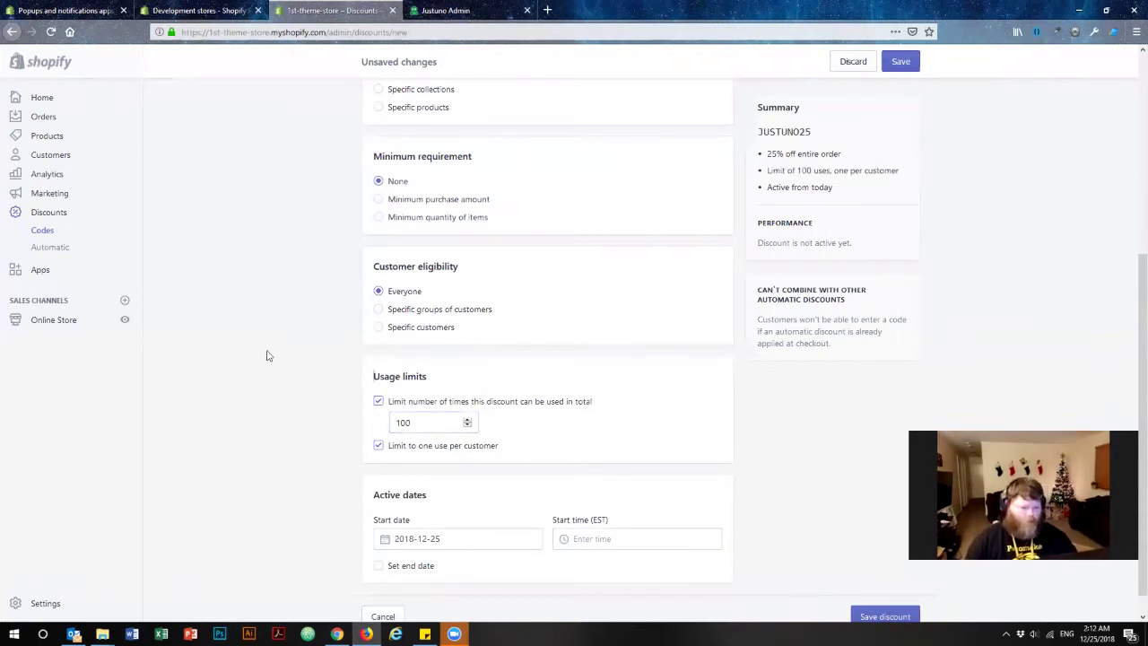
scroll(287, 362, down, 1)
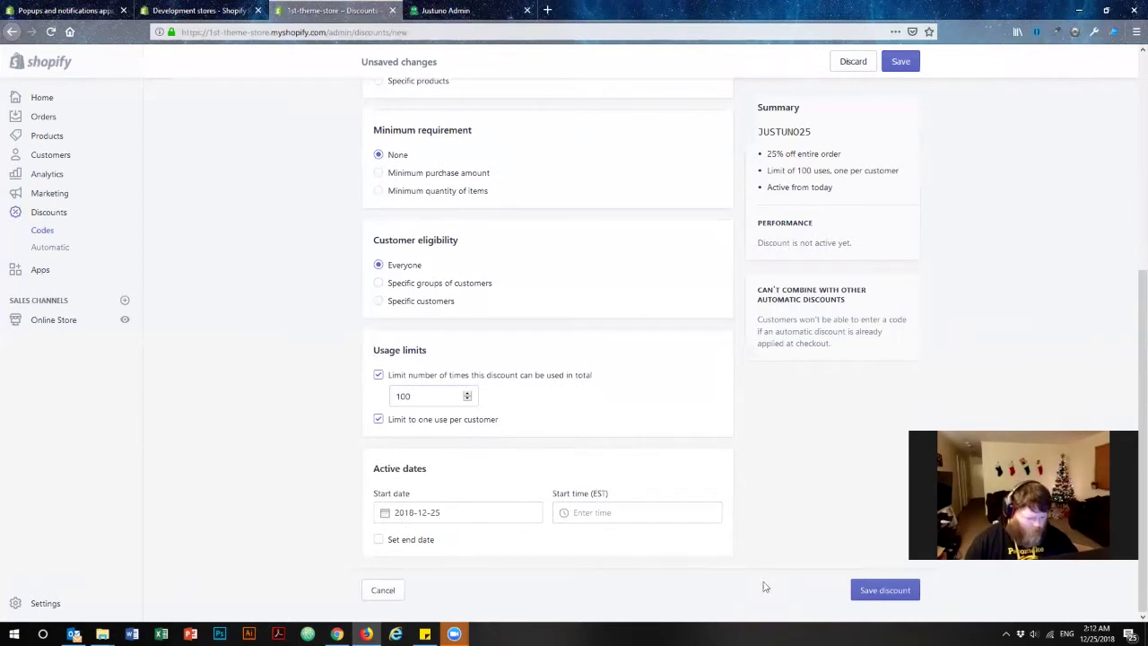
click(861, 590)
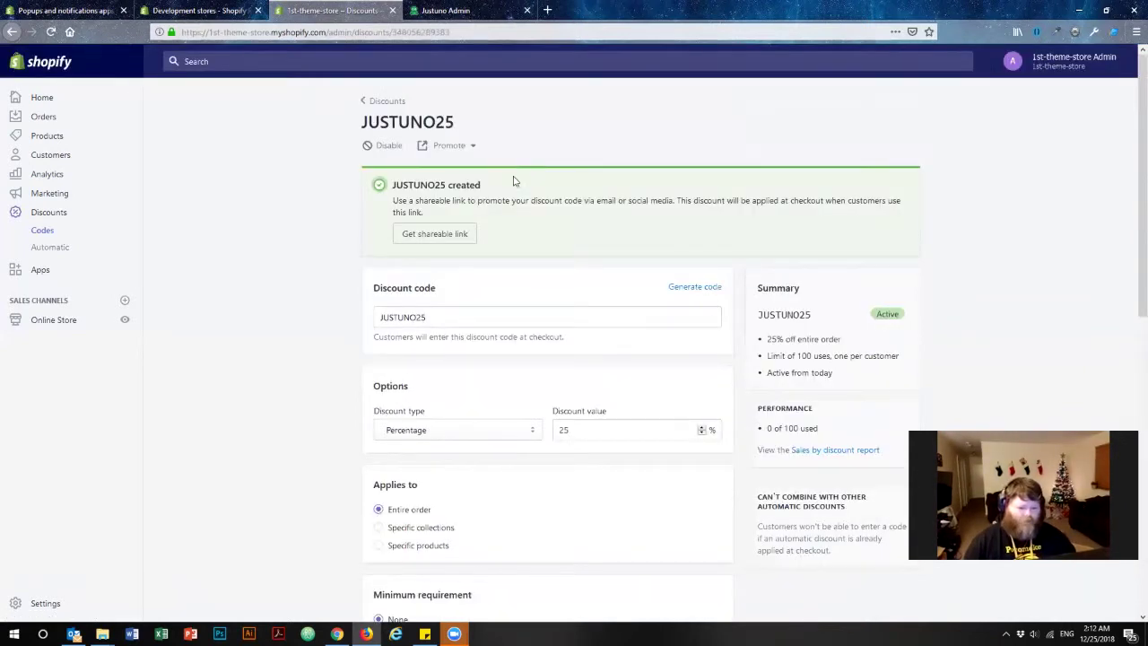
Step: Return to the Justuno admin and add the pre-built promotion Cart Abandoner - Recommended
drag(463, 122, 362, 123)
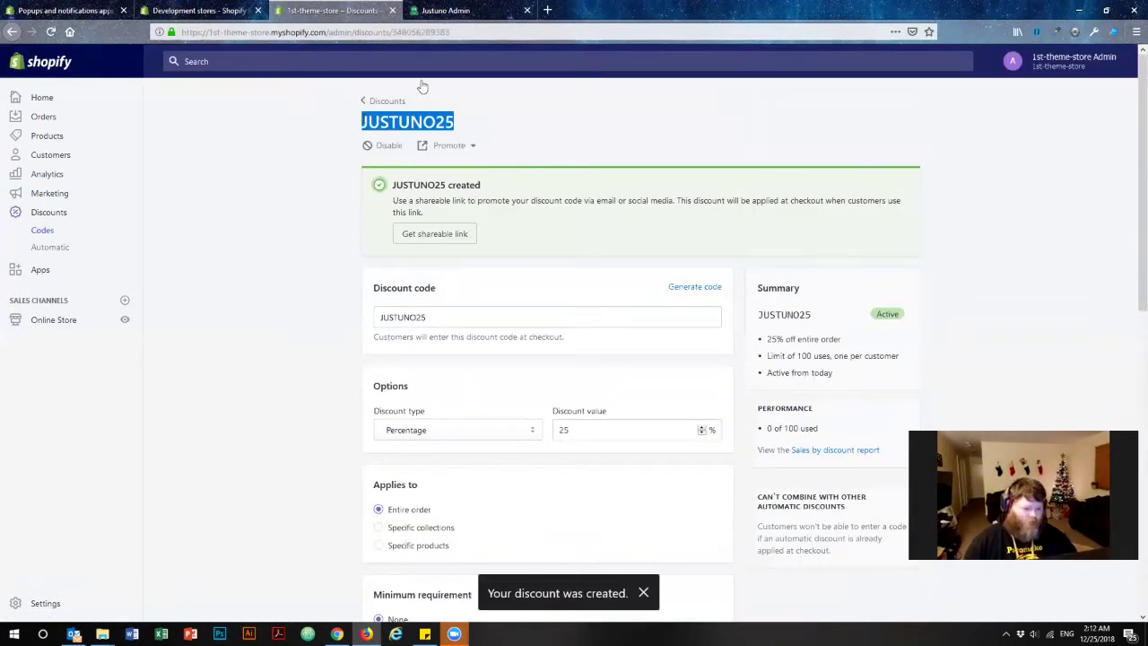
click(468, 11)
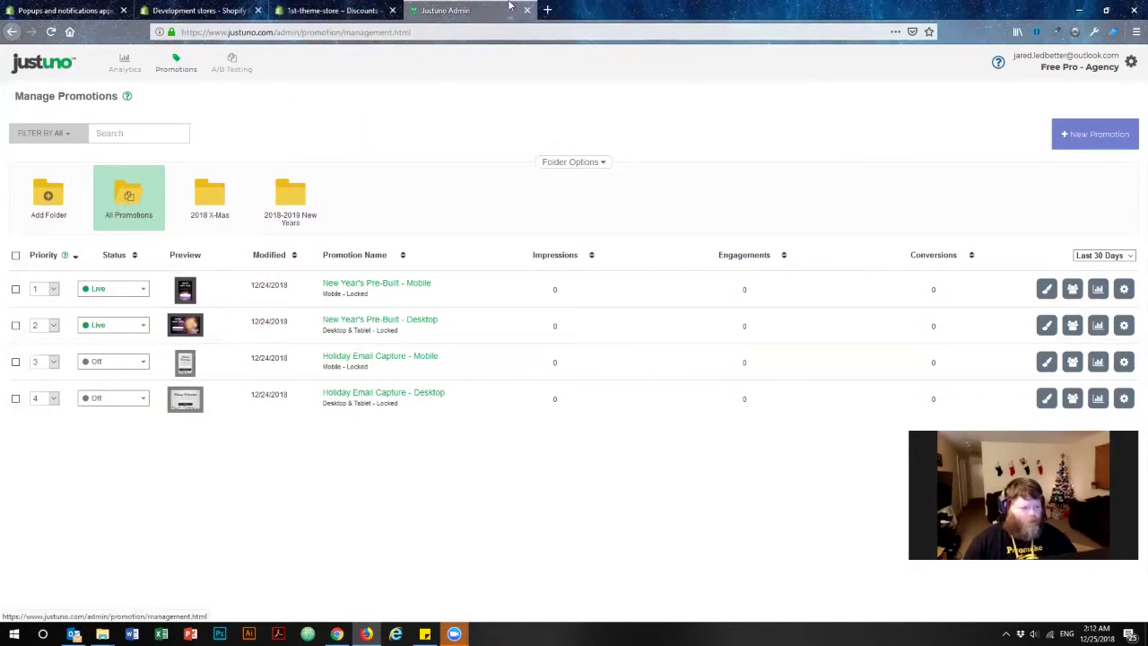
click(1100, 133)
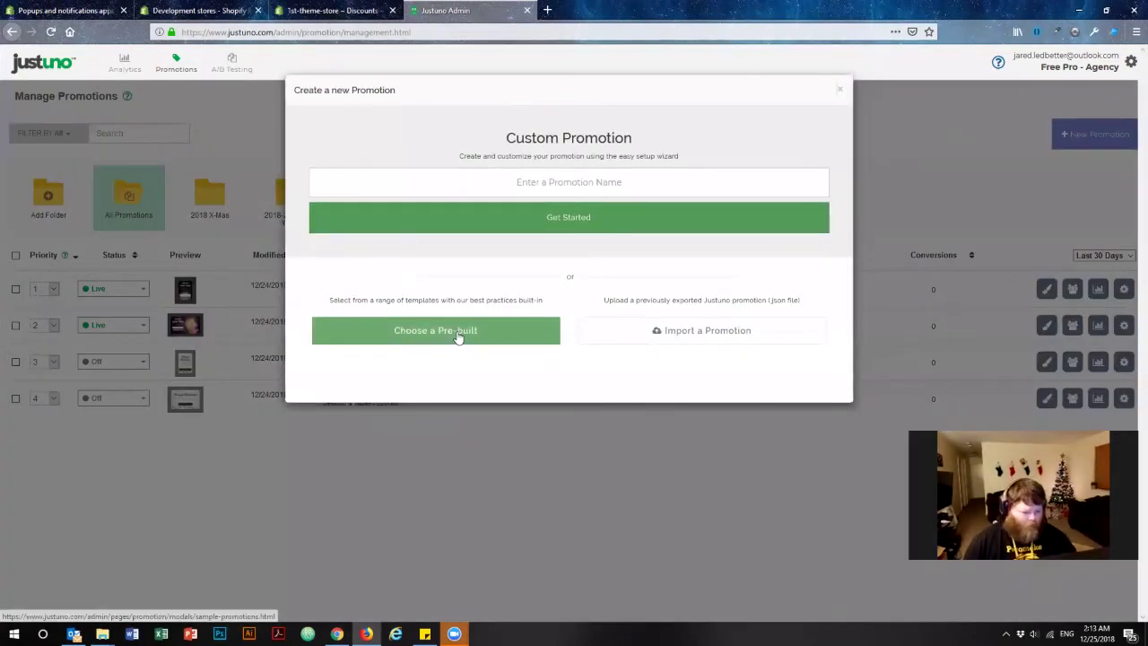
click(459, 336)
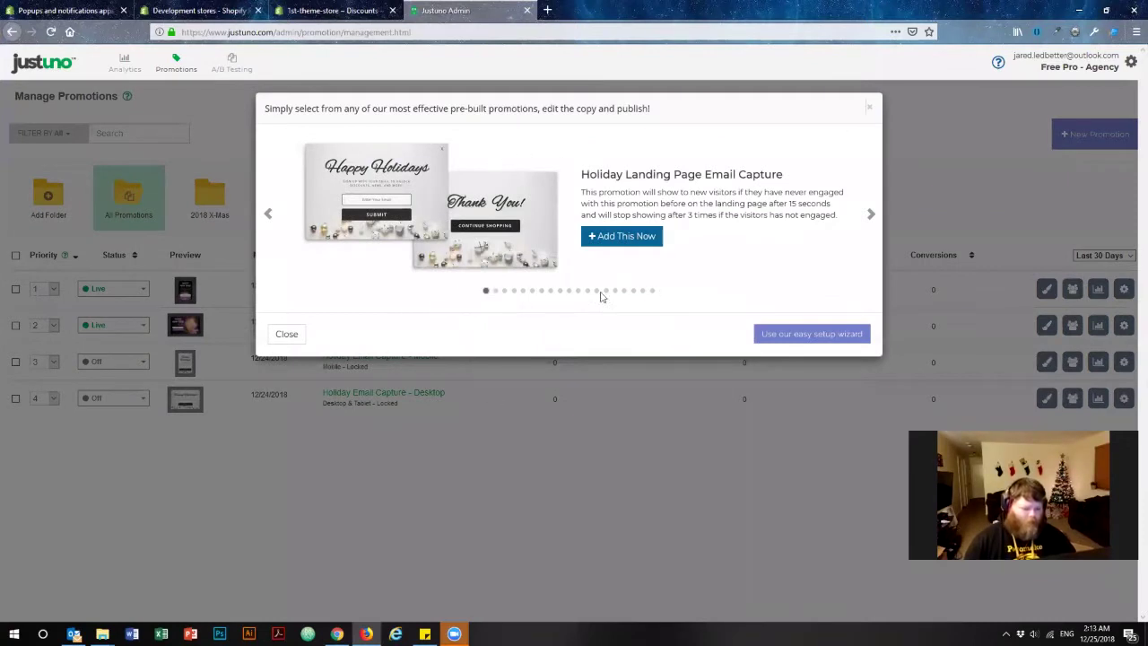
click(652, 292)
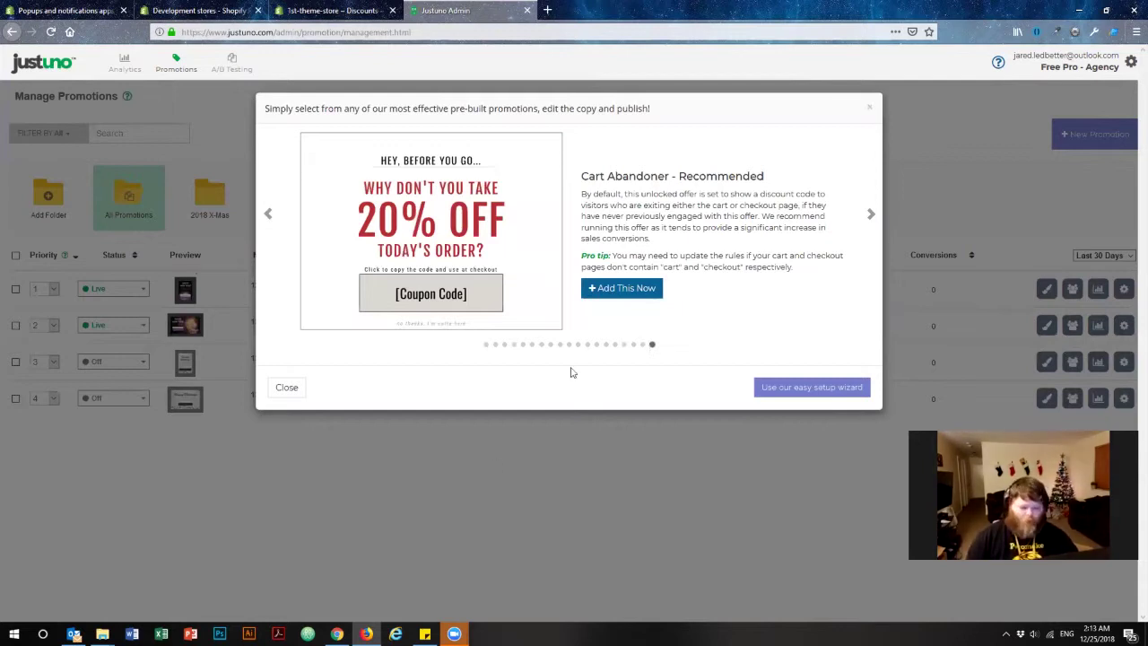
click(644, 292)
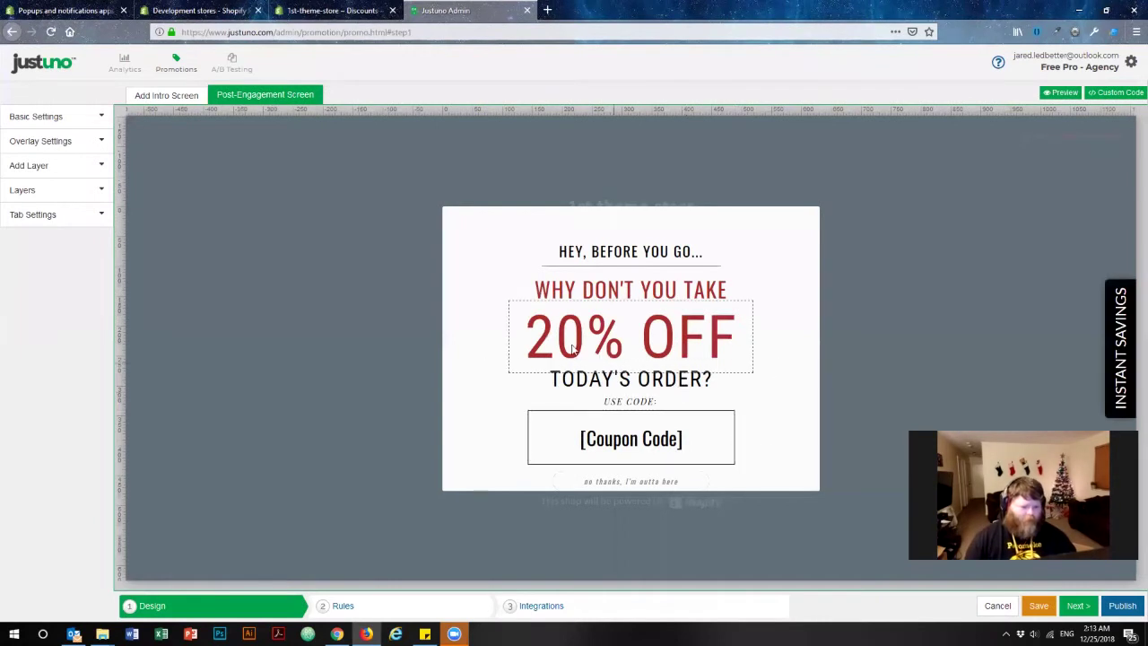
Step: Change the discount headline on the Post-Engagement Screen to 25% OFF
click(575, 336)
click(536, 337)
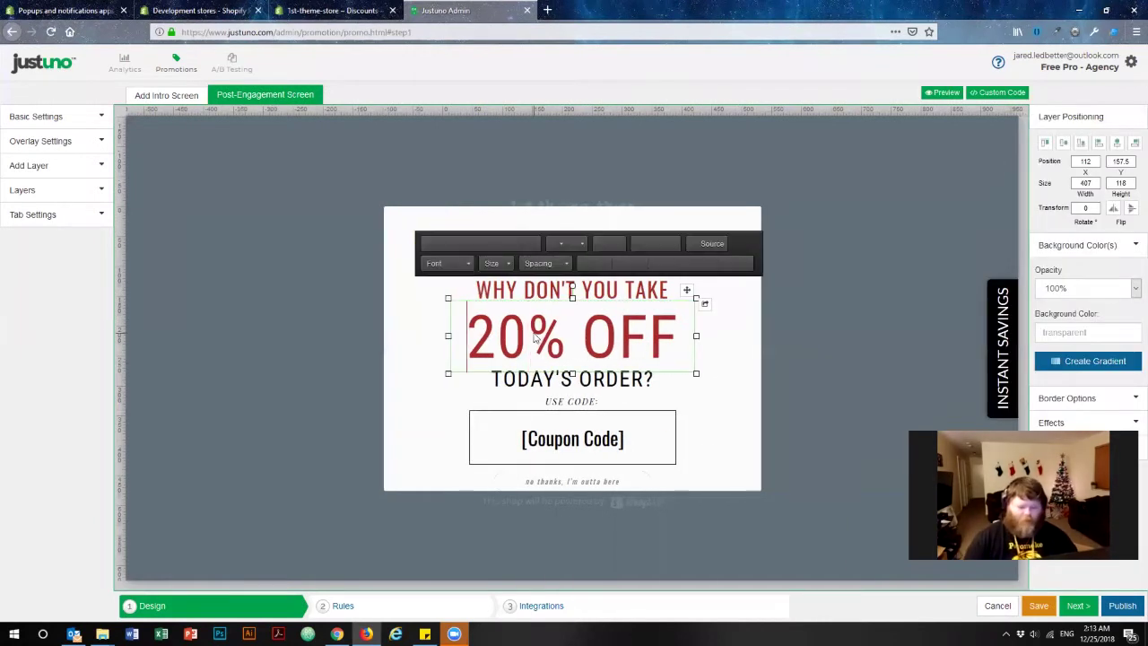
text(5)
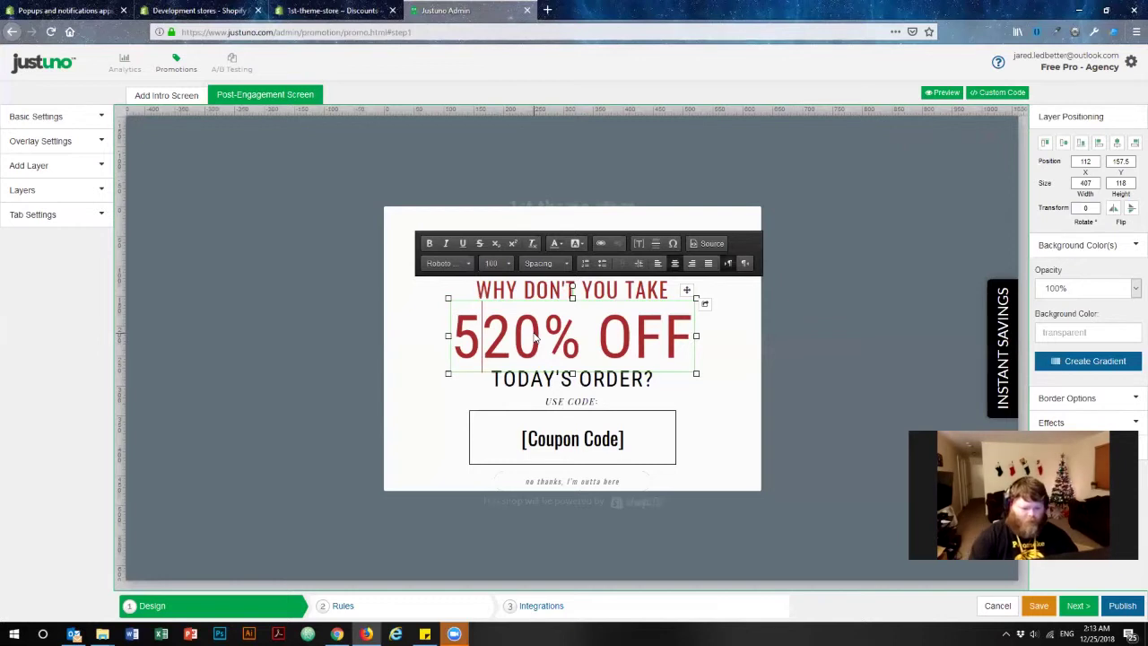
key(BackSpace)
text(25)
key(Delete)
key(Delete)
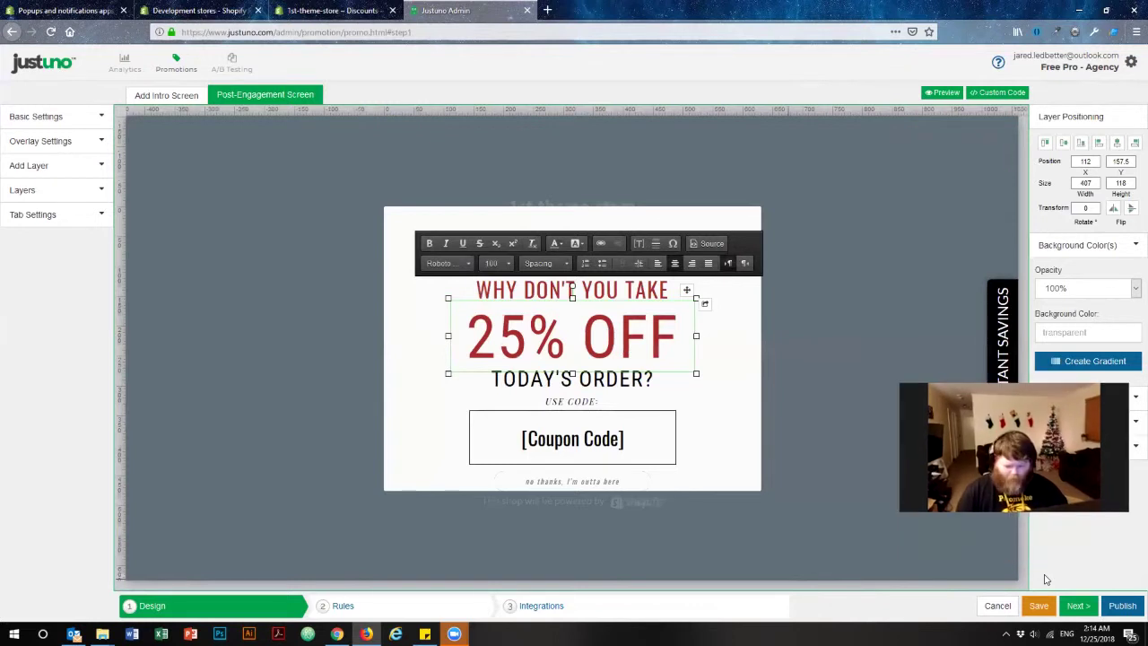
Step: Advance the Cart Abandoner promotion to its rules stage, and return to the promotions list without configuring coupons
click(638, 439)
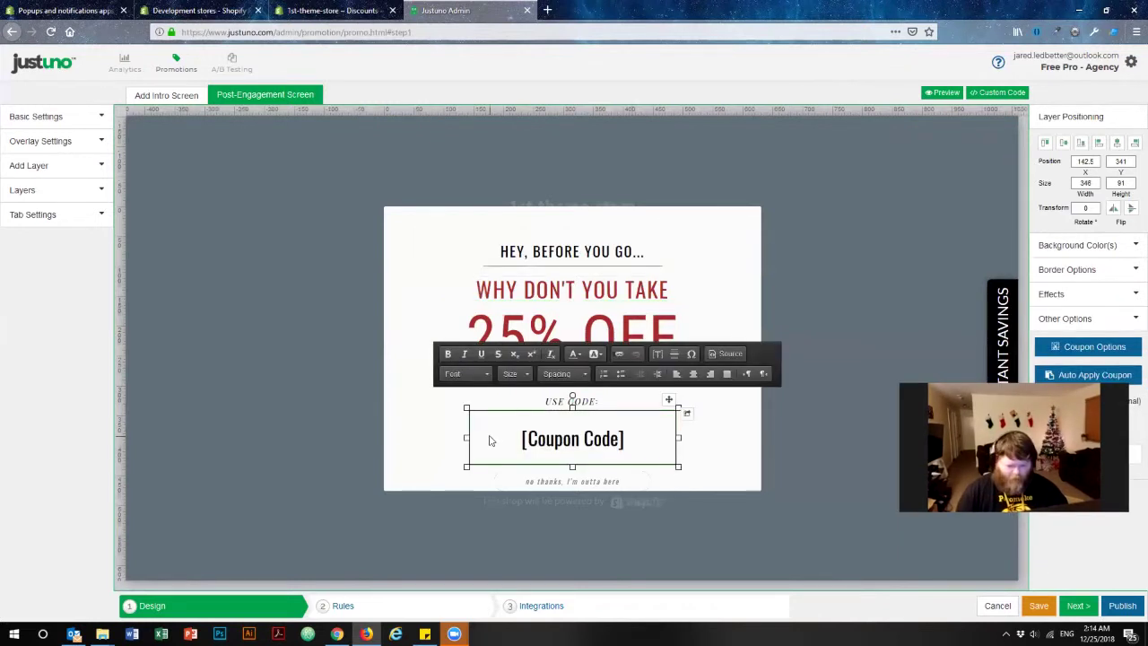
drag(507, 443, 645, 443)
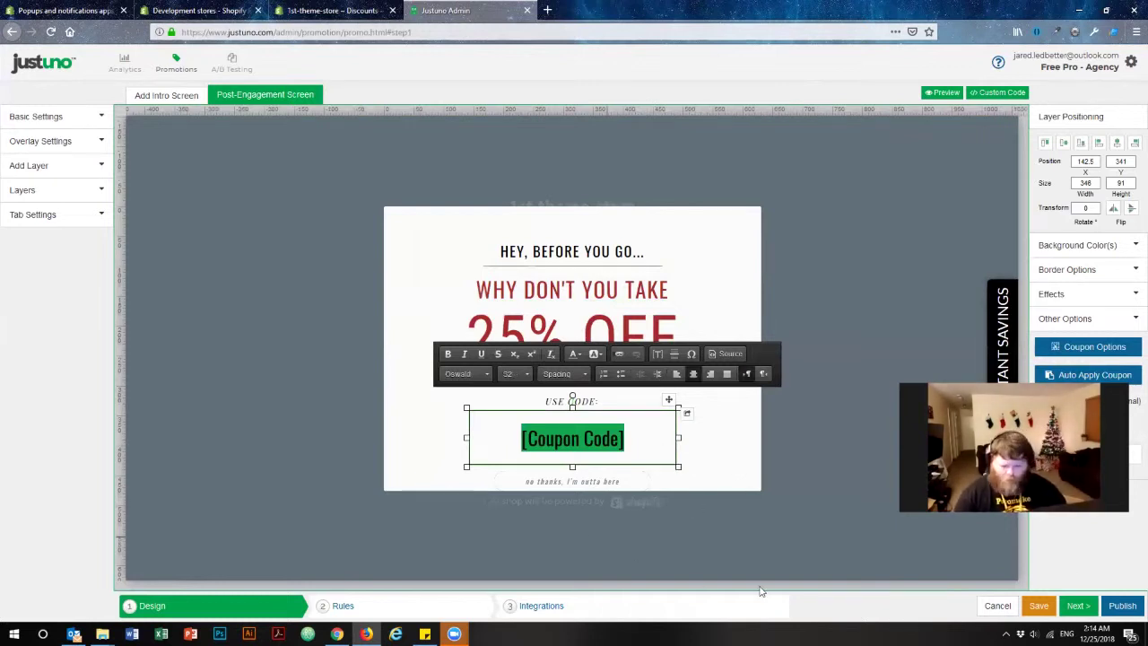
click(1079, 607)
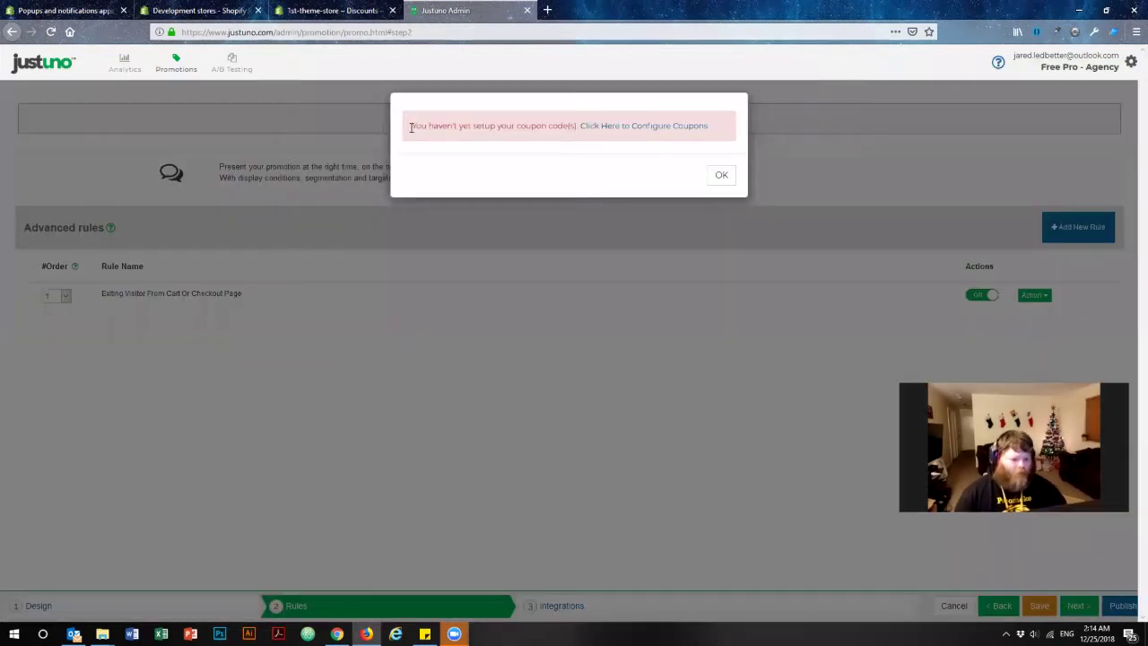
drag(411, 128, 572, 126)
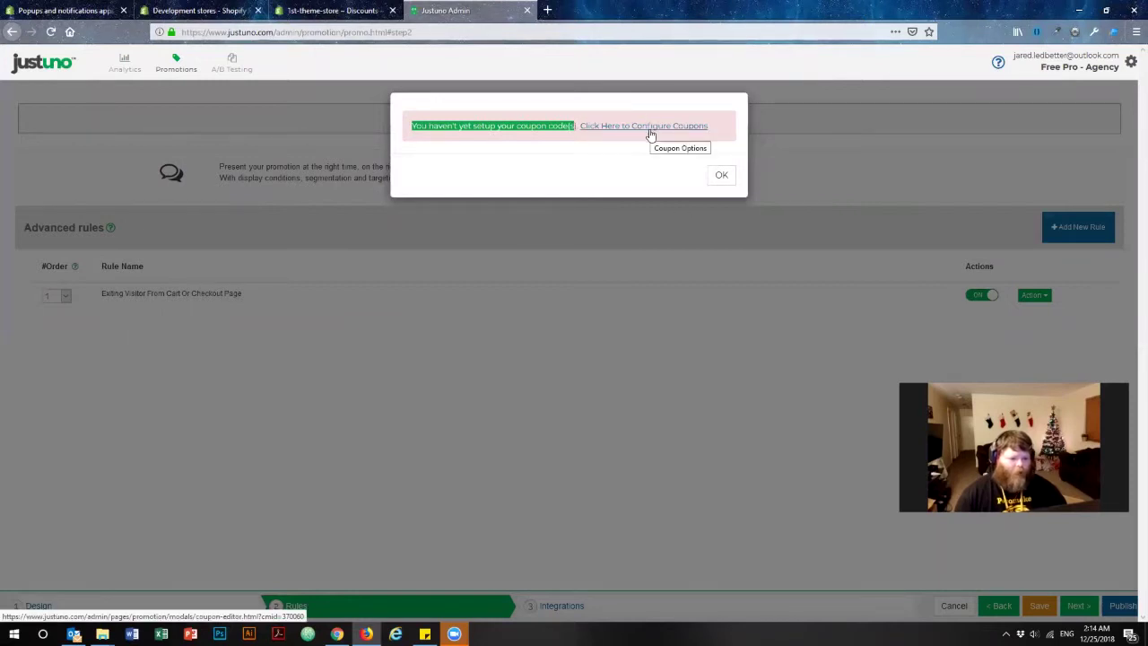
click(722, 176)
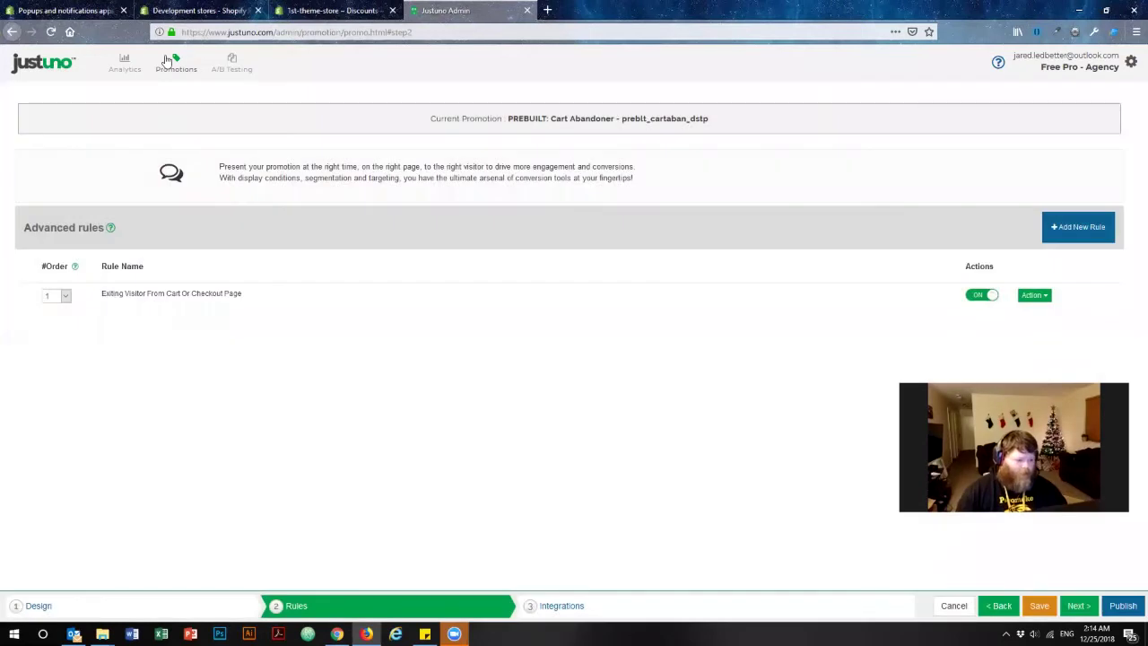
click(176, 63)
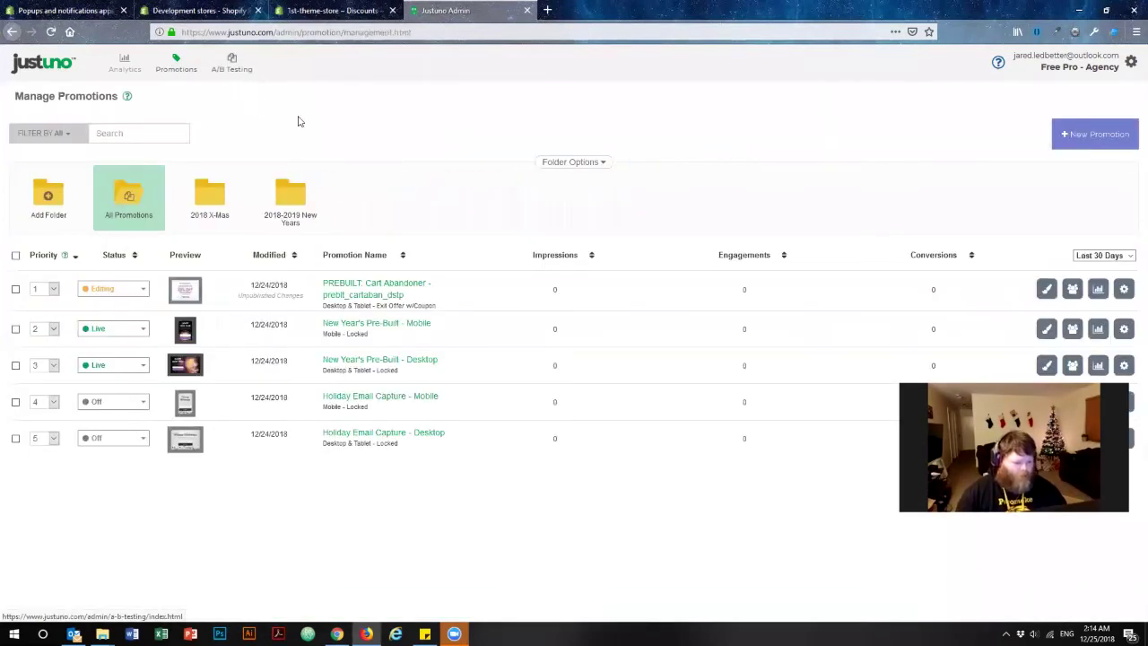
Step: Open the coupon configuration of the Cart Abandoner promotion
click(1127, 289)
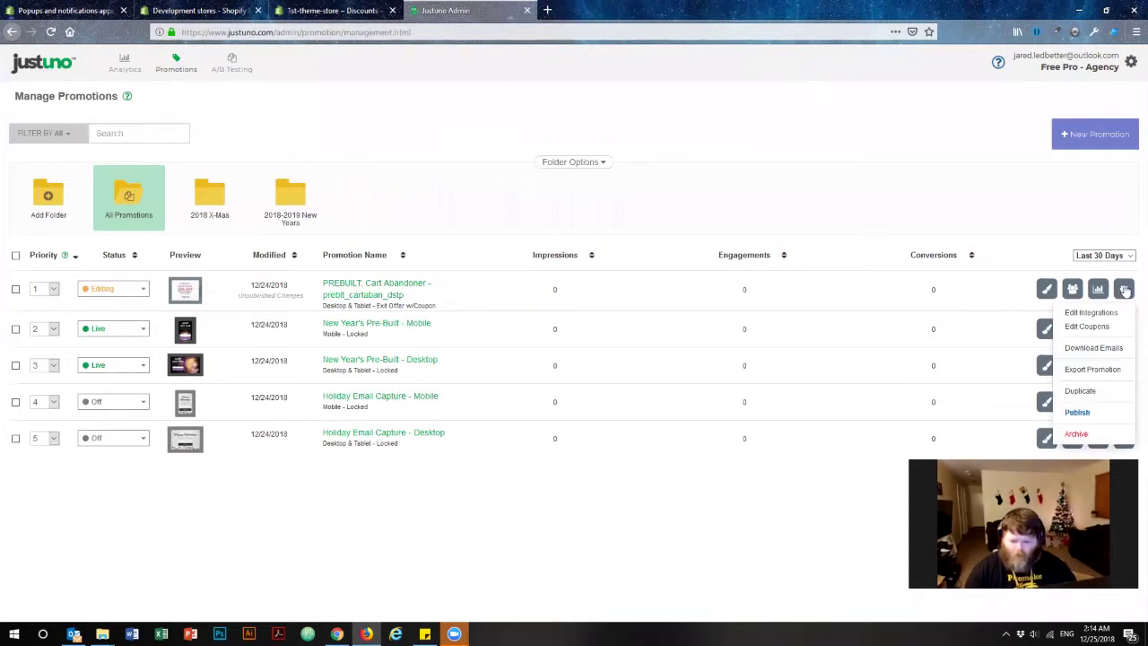
click(1103, 328)
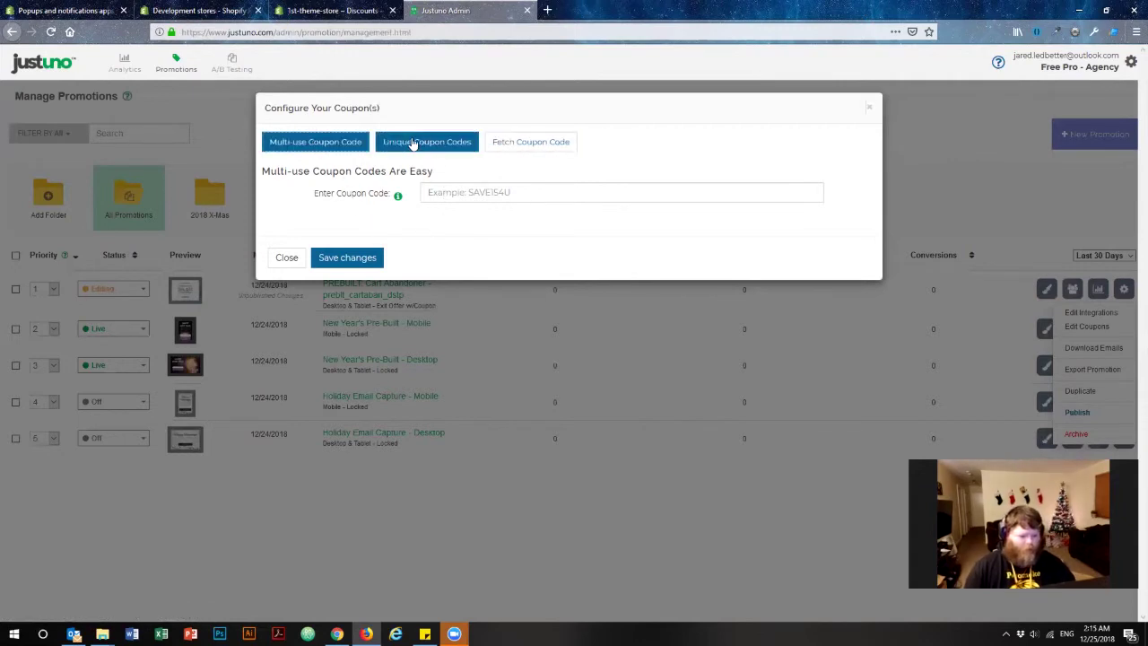
Step: Try entering SHOPIFY001 and SHOPIFY002 as unique coupon codes, and clear the list again
click(455, 143)
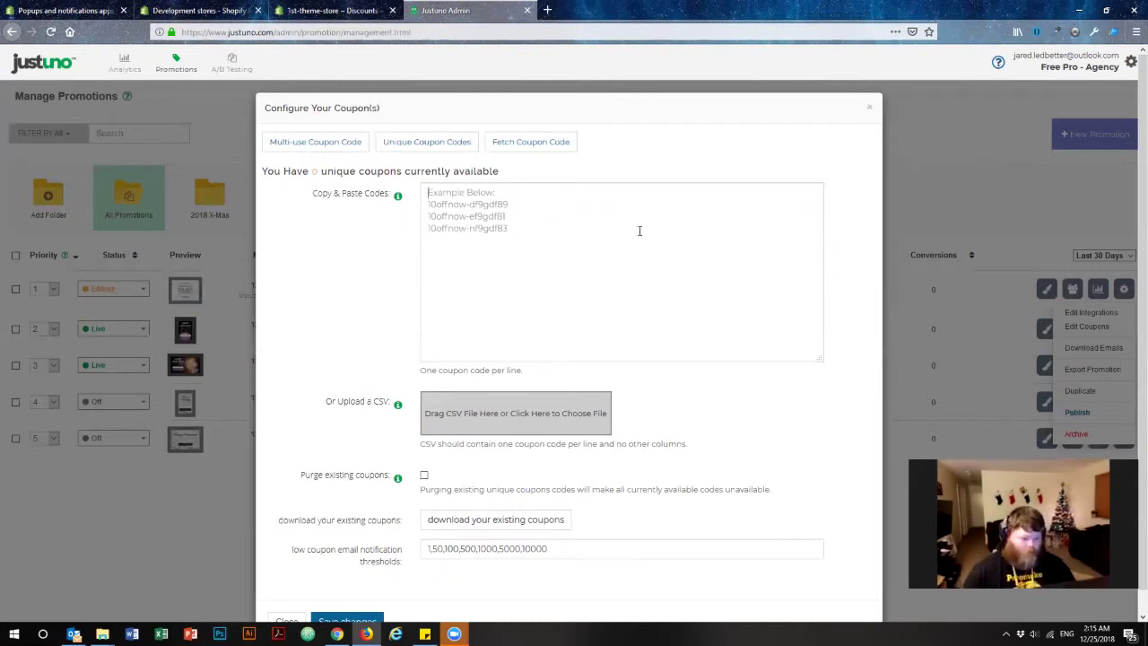
click(764, 226)
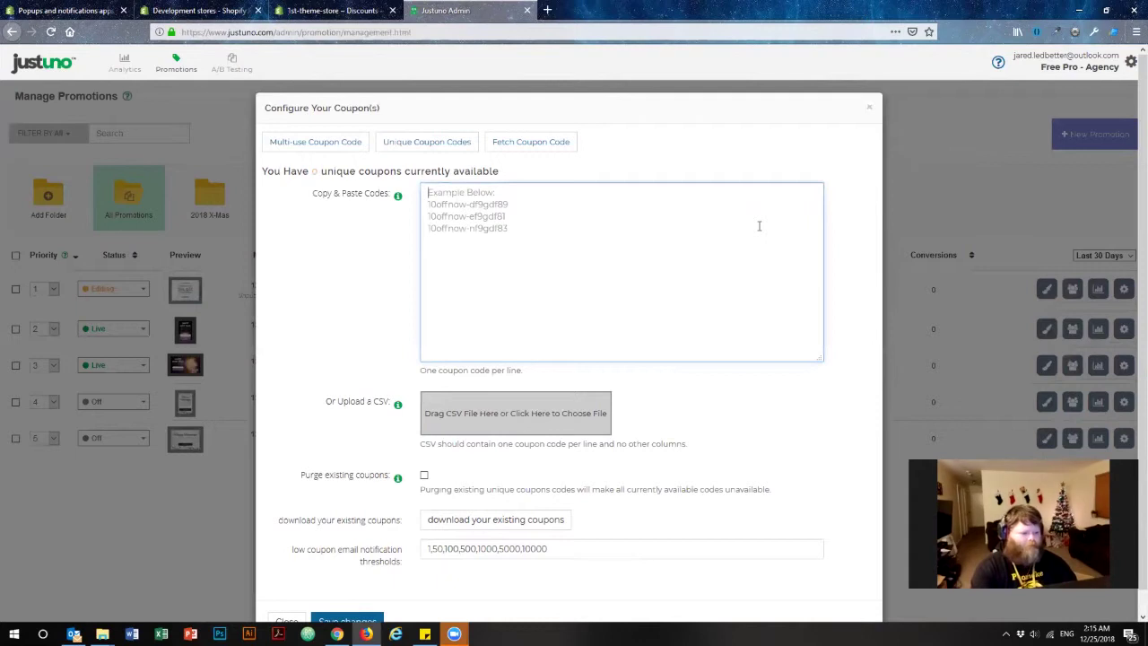
text(SHOPIFY002)
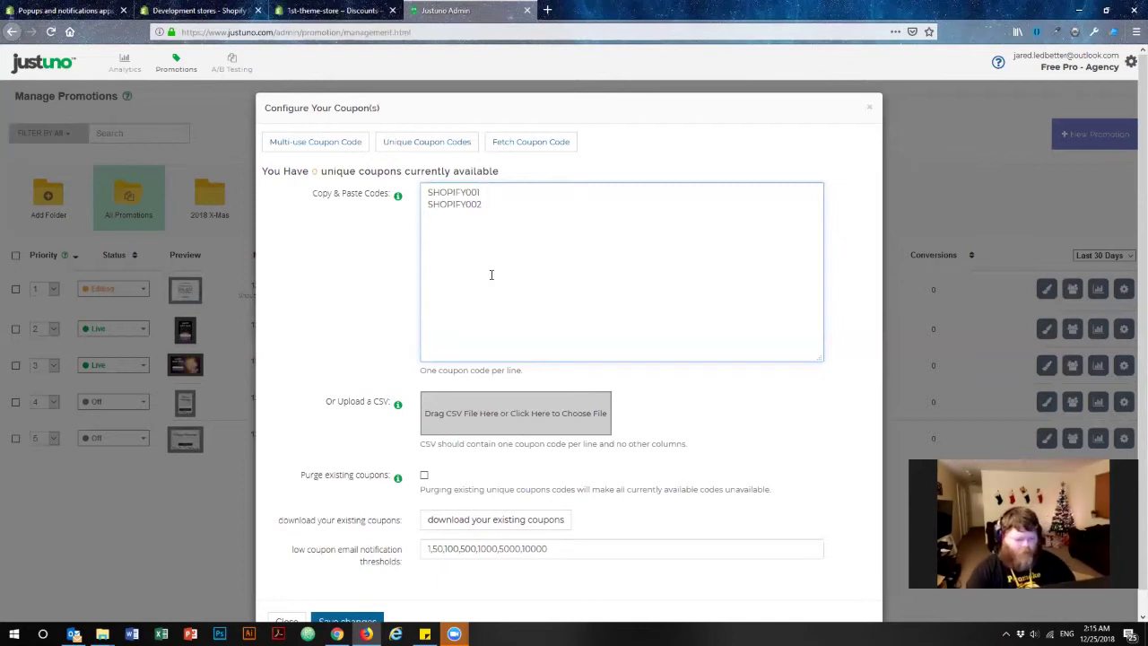
key(ctrl+a)
key(BackSpace)
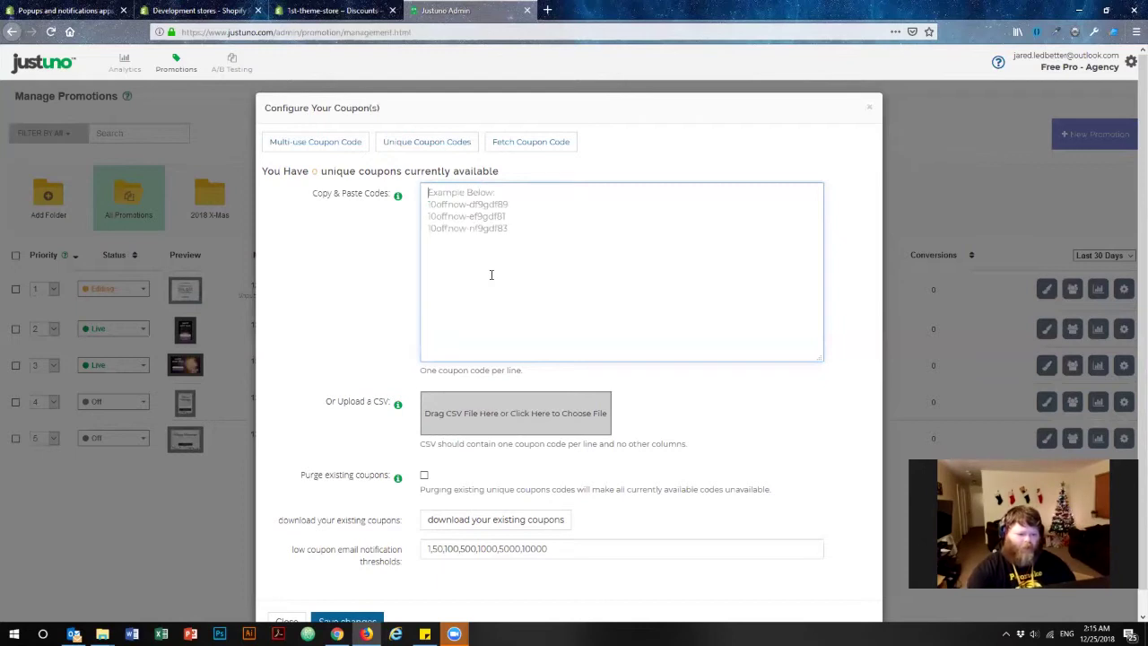
Step: Examine the options for fetching coupon codes from an external system, including the Shopify discount code settings
click(539, 141)
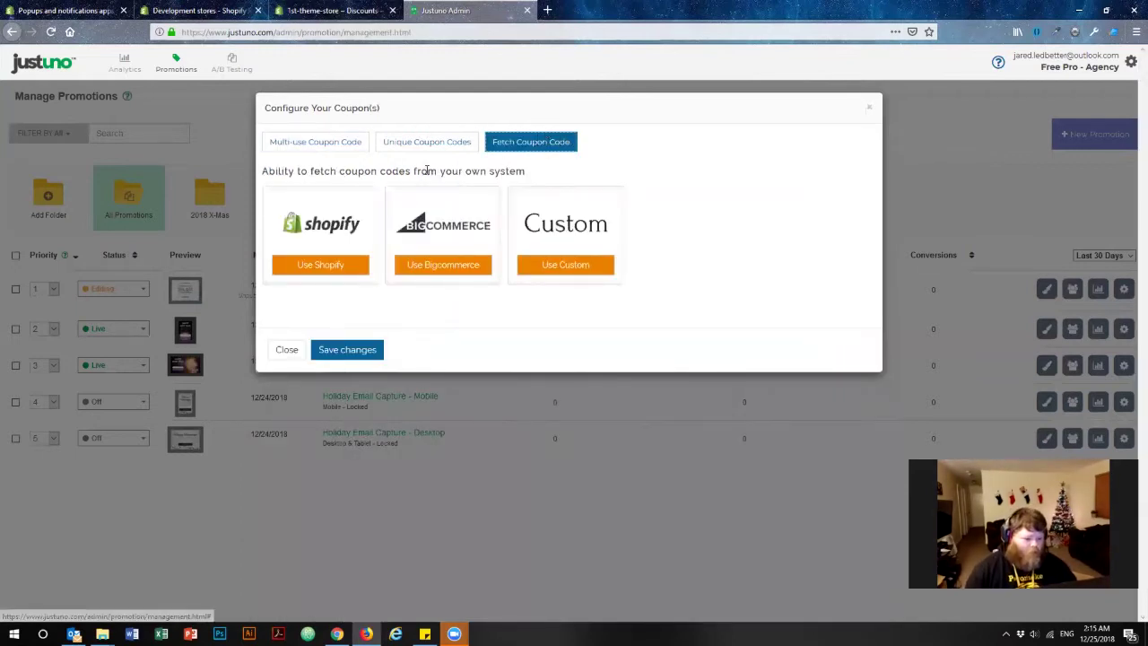
drag(275, 170, 529, 168)
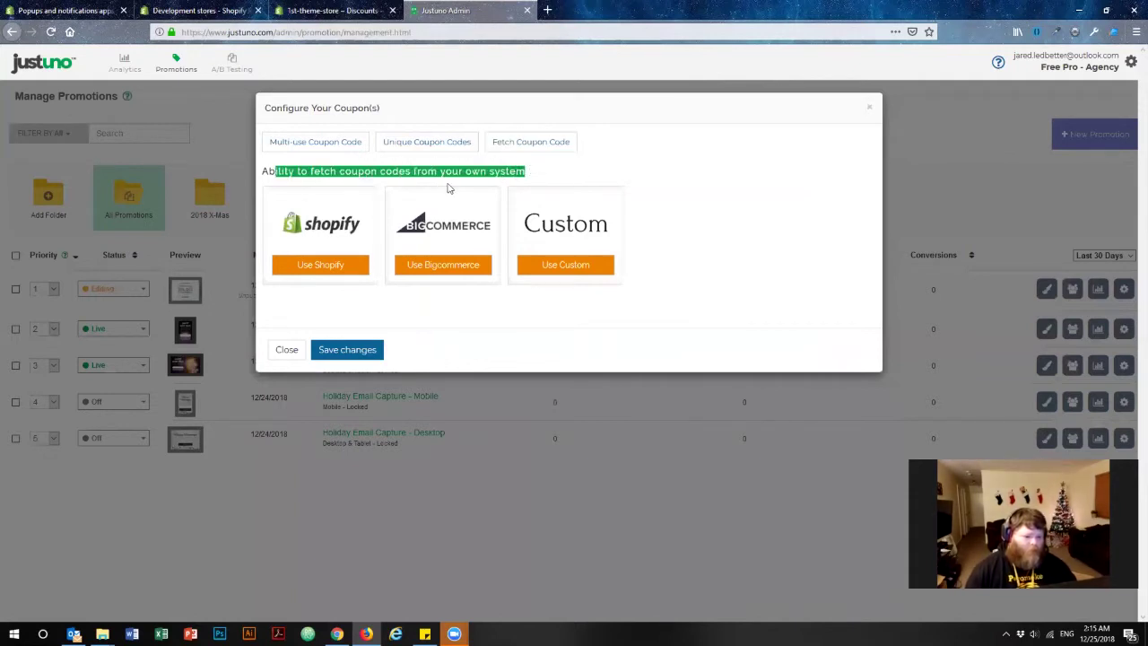
click(537, 171)
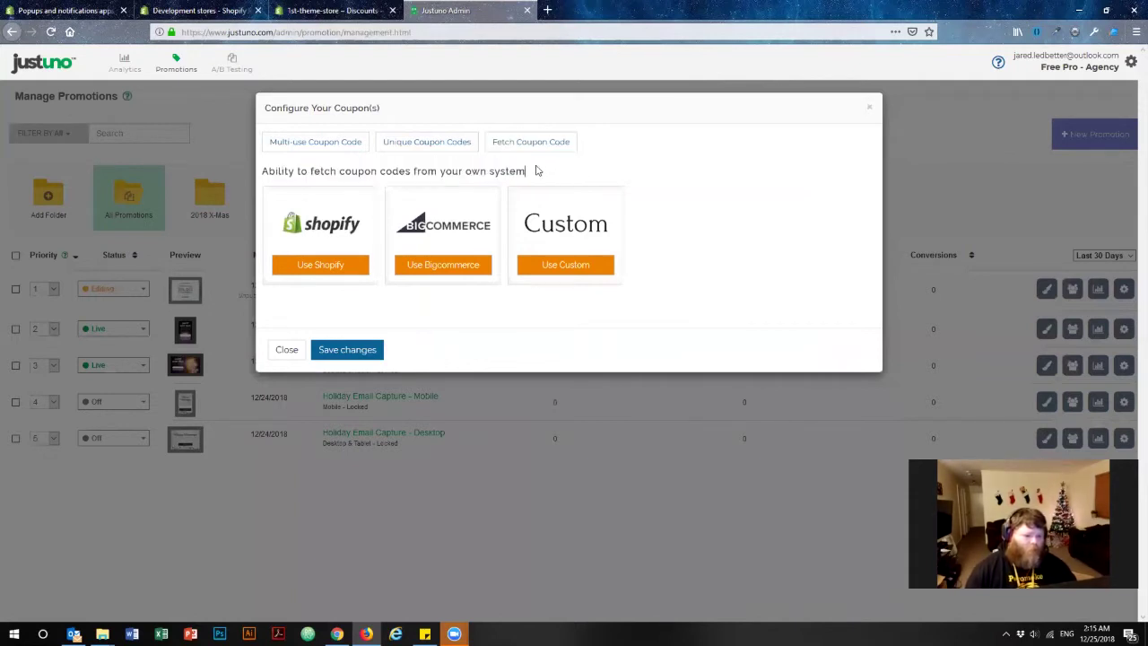
click(319, 269)
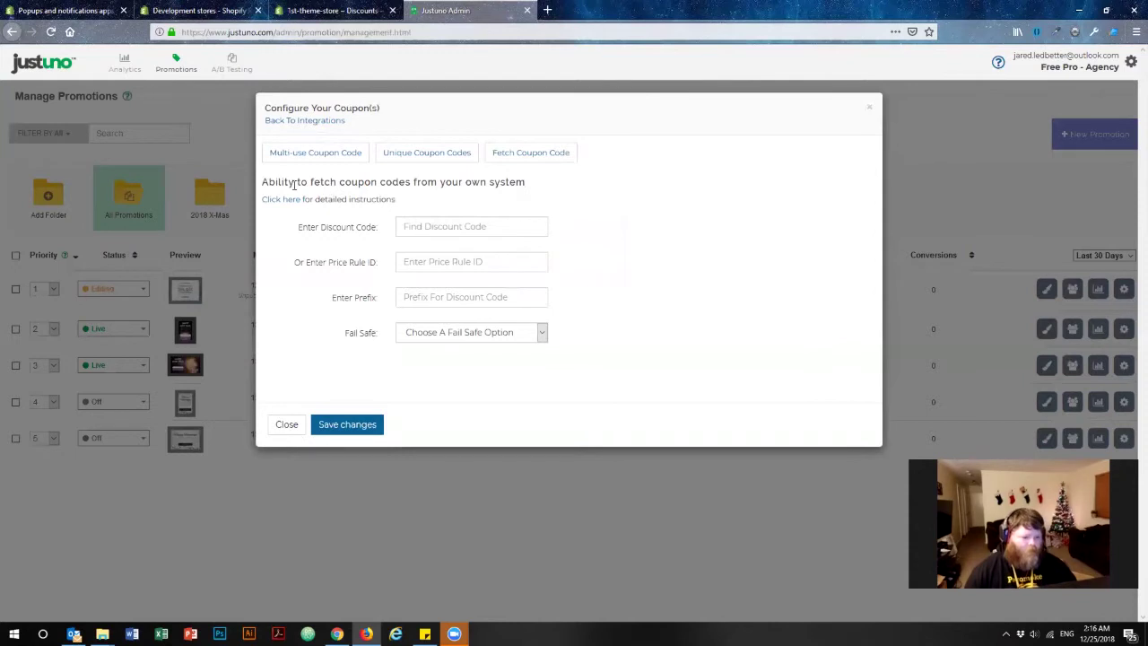
drag(291, 184, 540, 184)
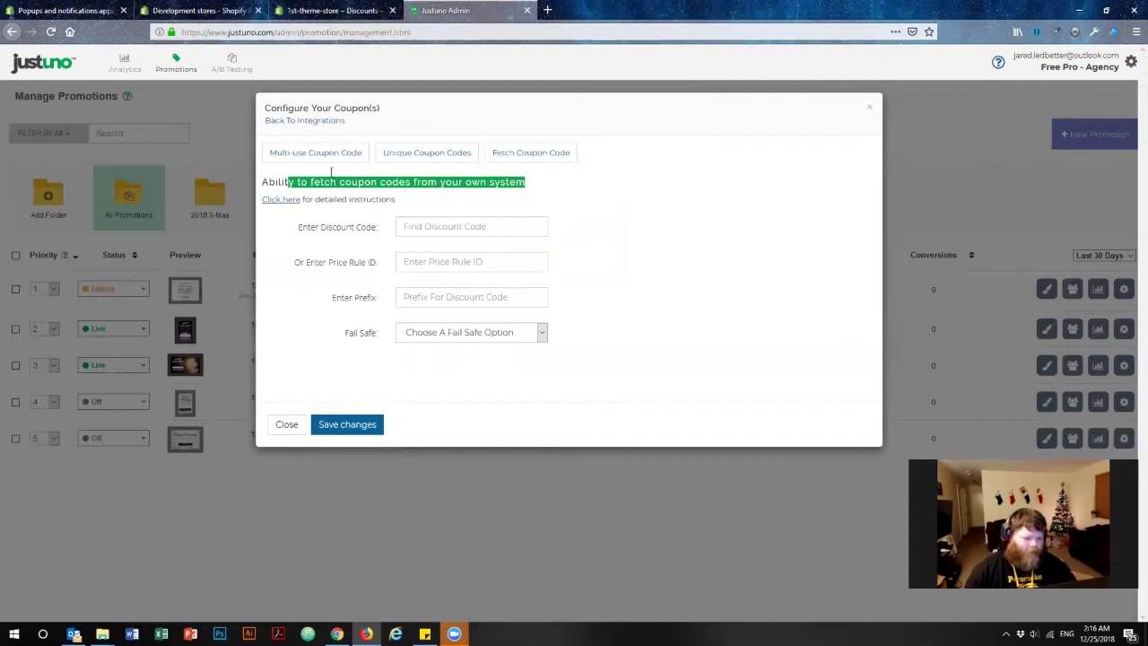
Step: Set JUSTUNO25 as the promotion's multi-use coupon code and save the coupon configuration
click(306, 154)
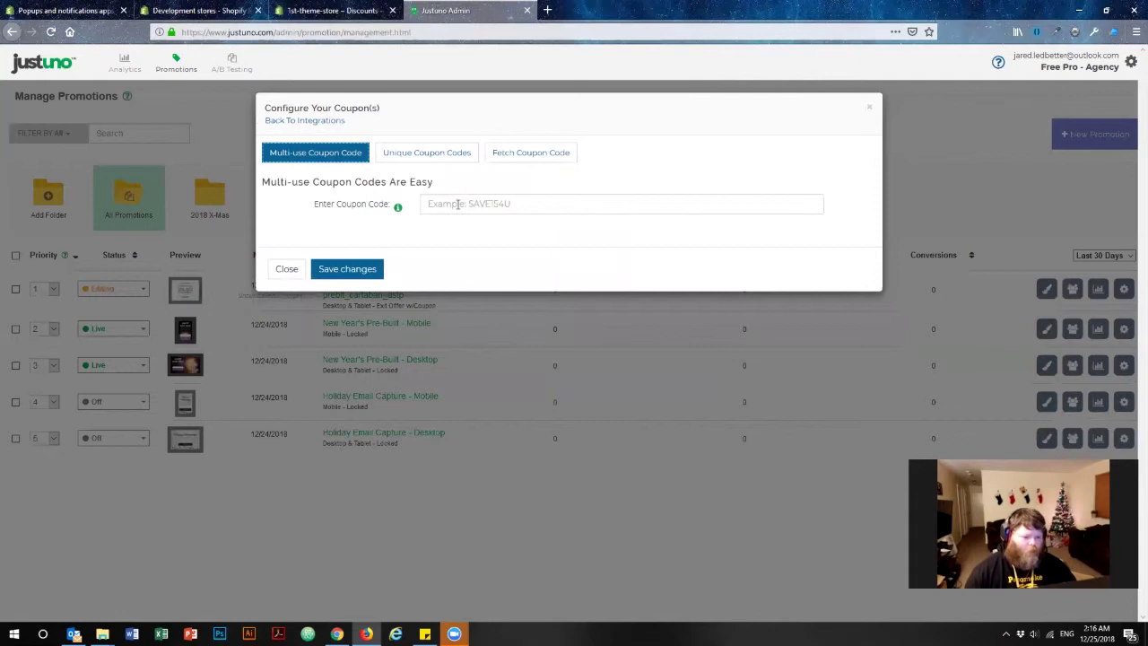
click(457, 205)
text(JUSTUNO25)
click(330, 269)
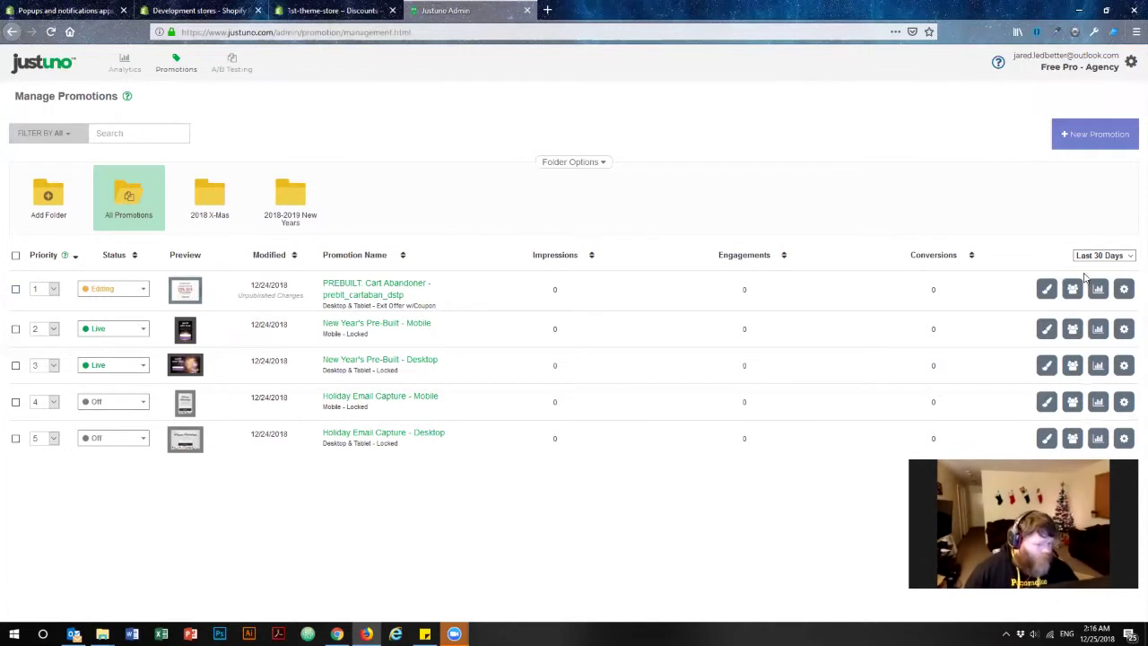
Step: Publish the Cart Abandoner promotion so that it goes live
click(115, 293)
click(98, 311)
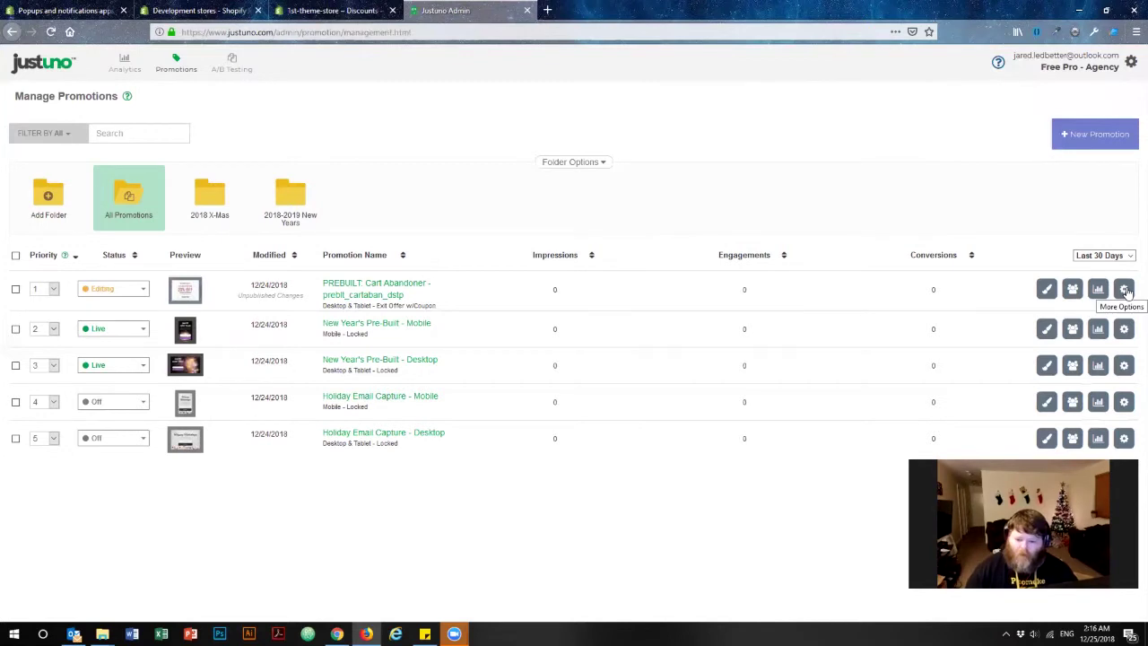
click(1124, 290)
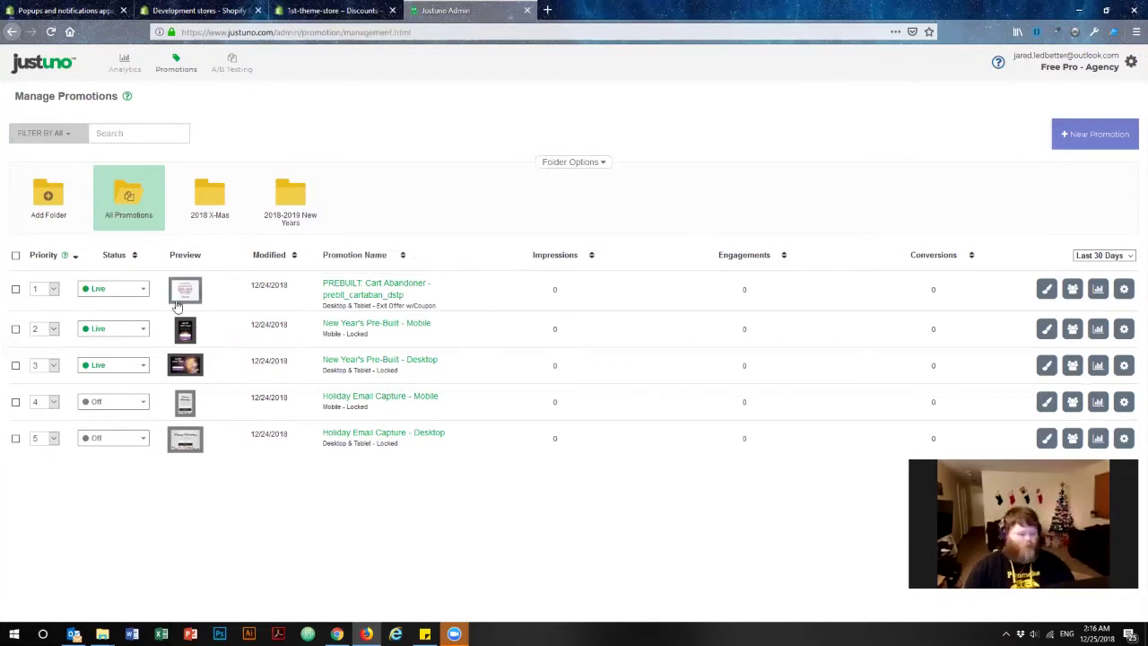
mouse_move(189, 293)
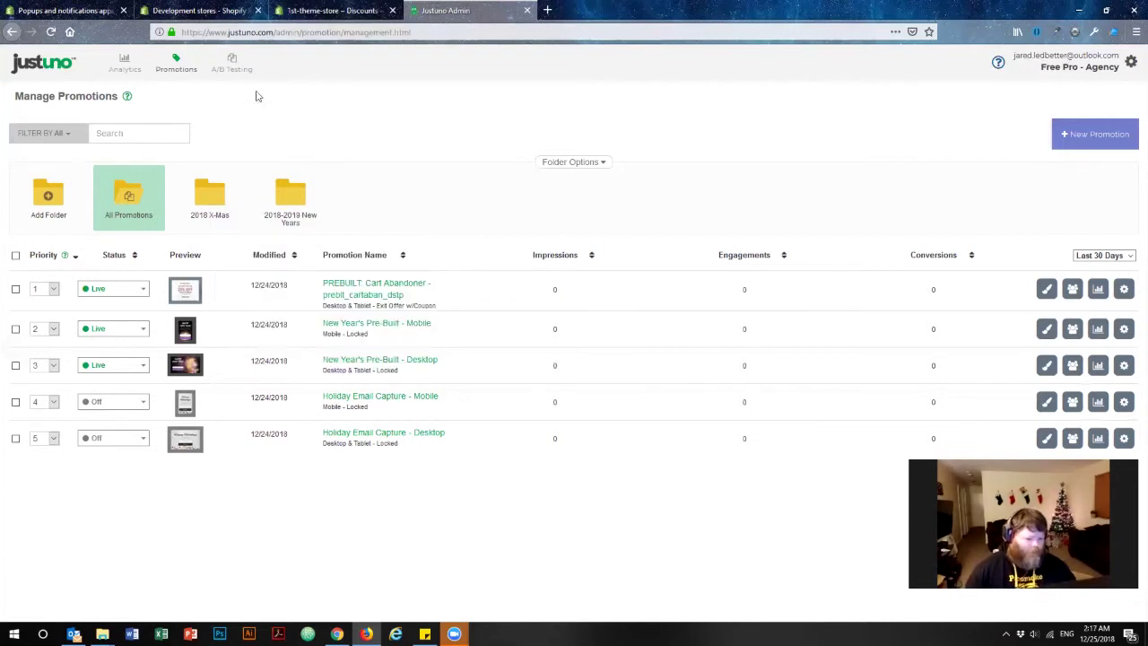
Step: Switch to the Shopify admin, open the online store and look through its home page and collections
click(335, 10)
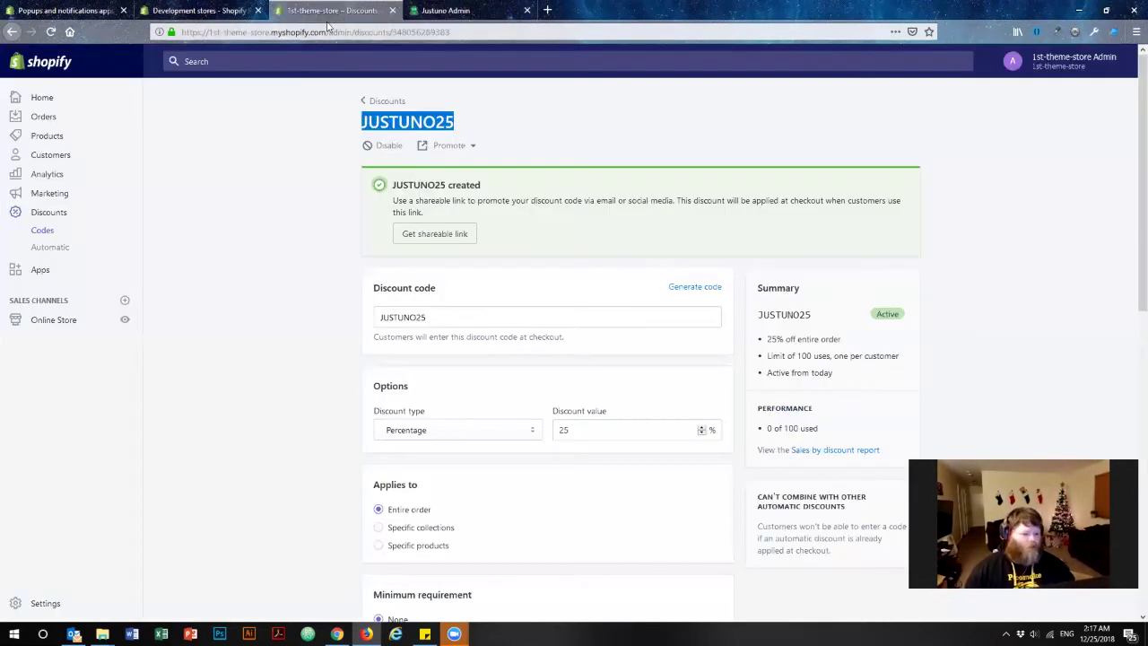
click(126, 321)
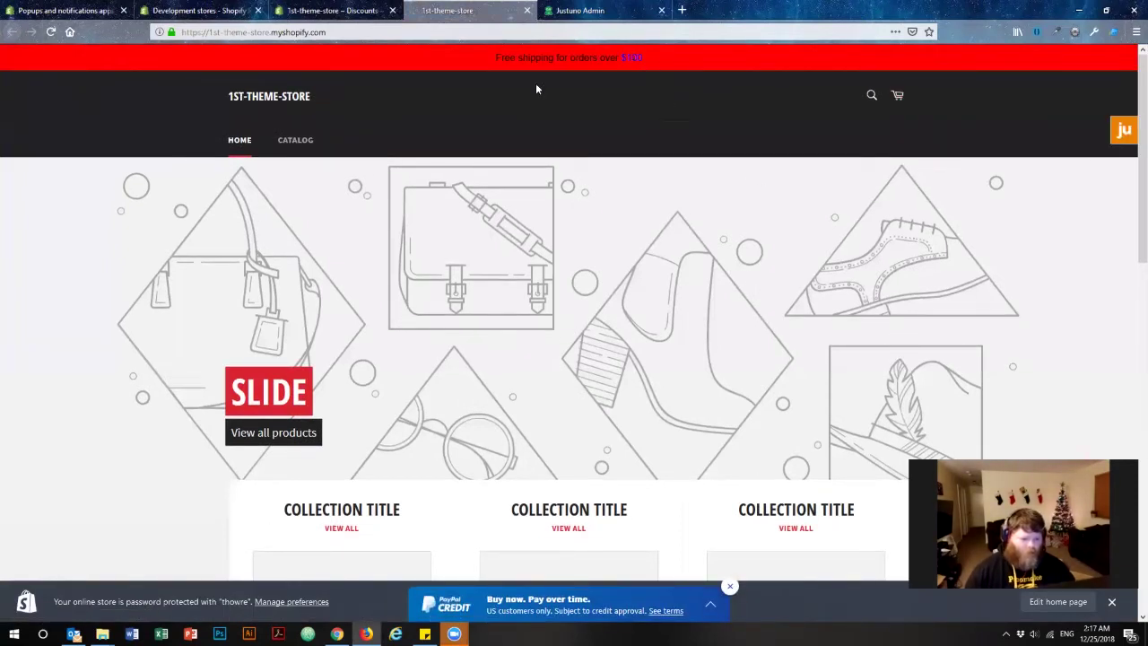
scroll(590, 322, down, 3)
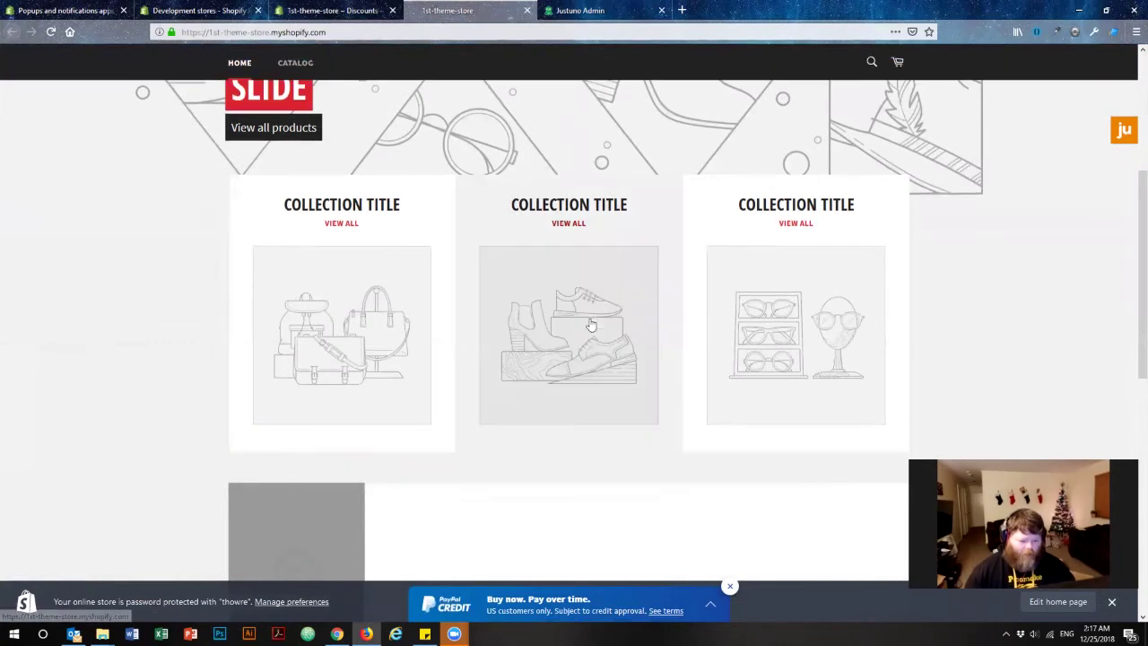
click(572, 224)
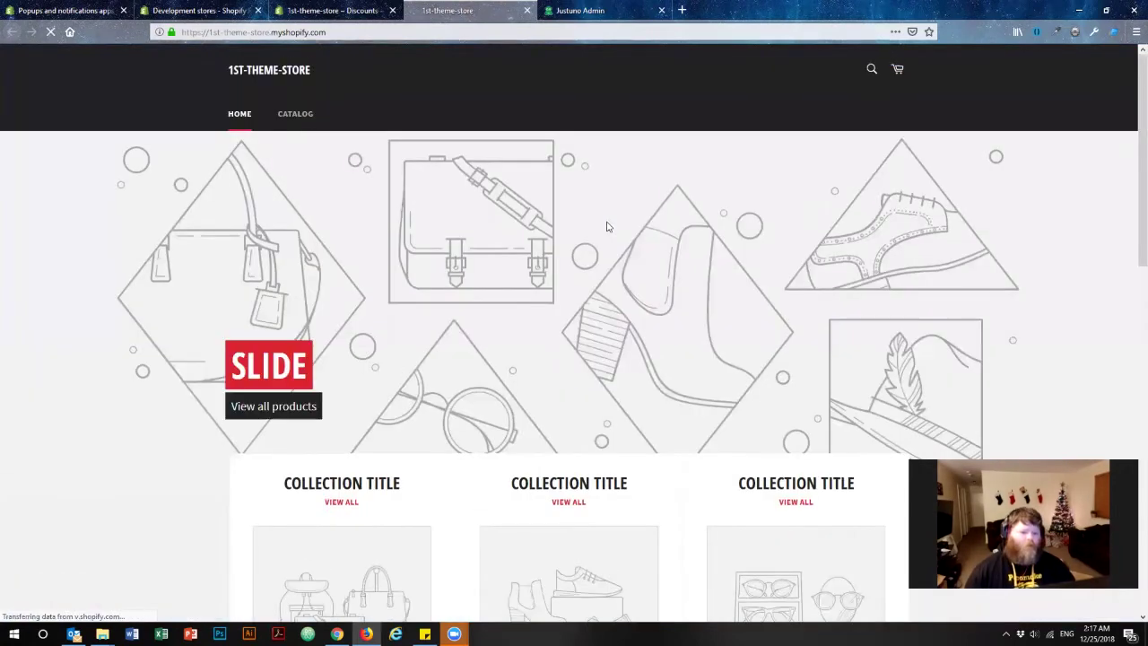
scroll(350, 238, down, 4)
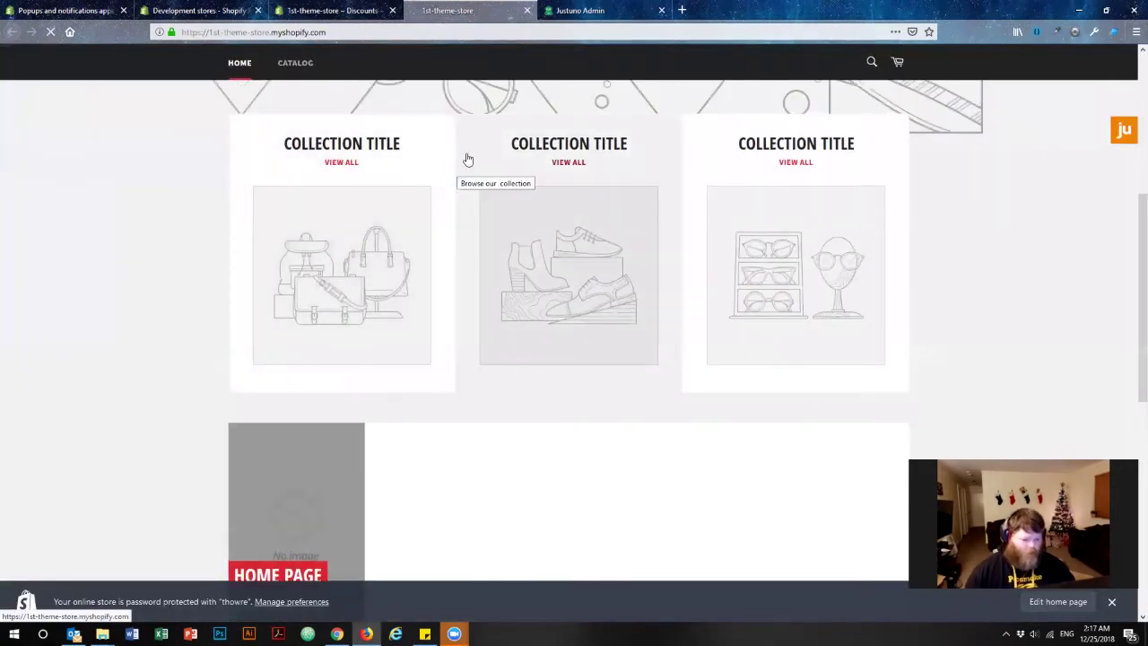
Step: View the current session profile in the storefront's Justuno promotion testing tools
click(1128, 131)
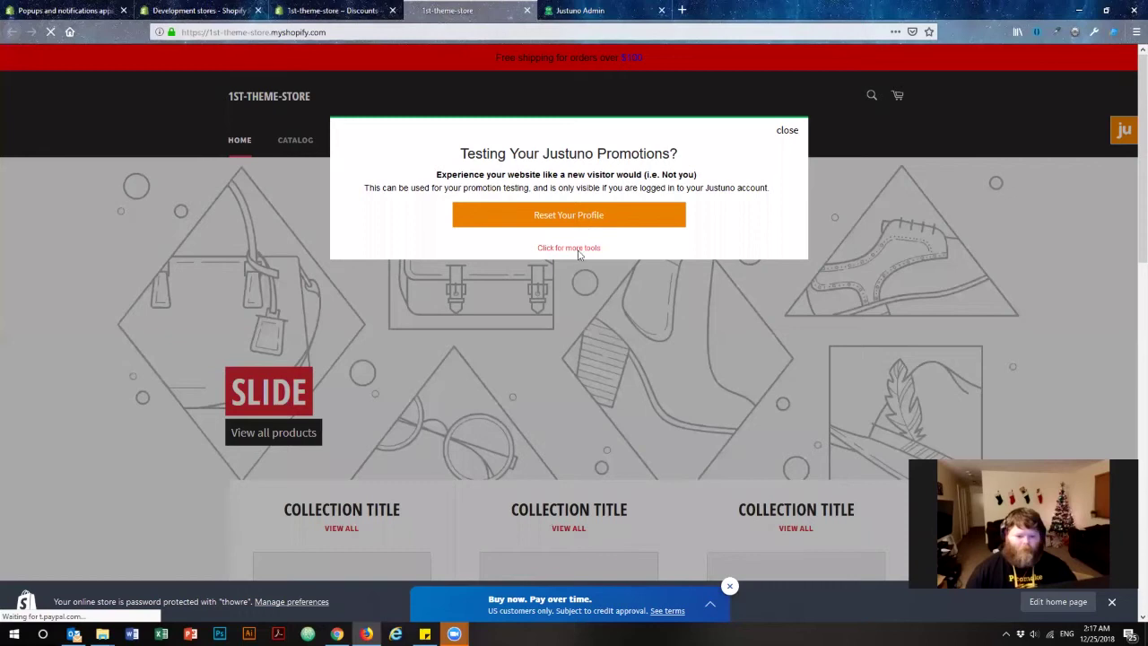
click(574, 248)
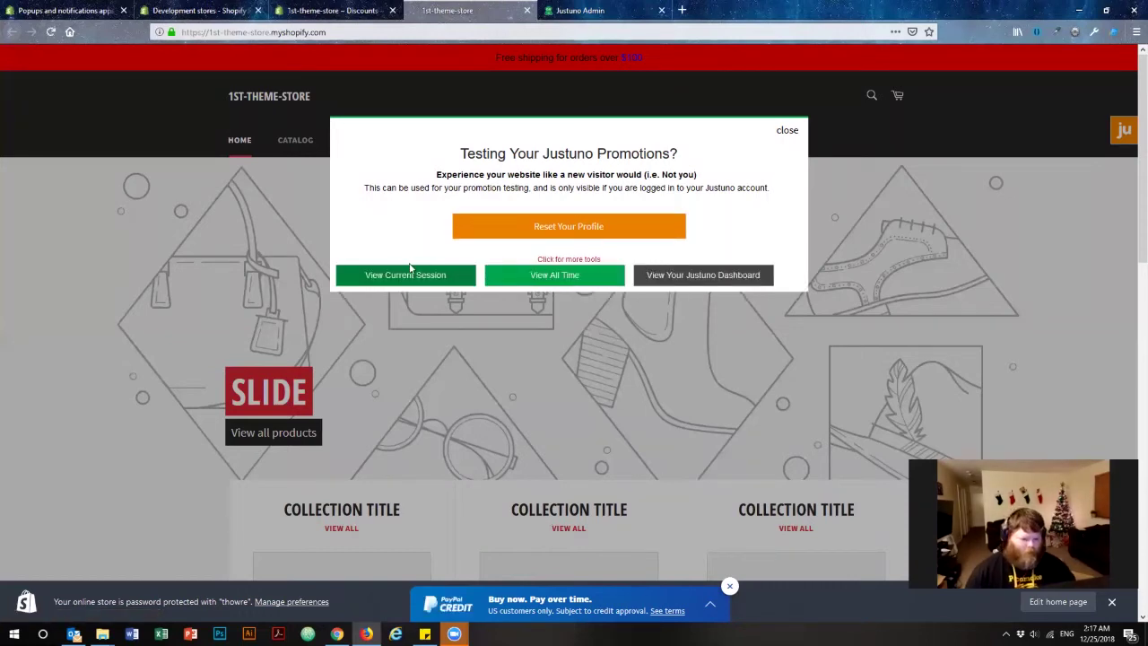
click(420, 267)
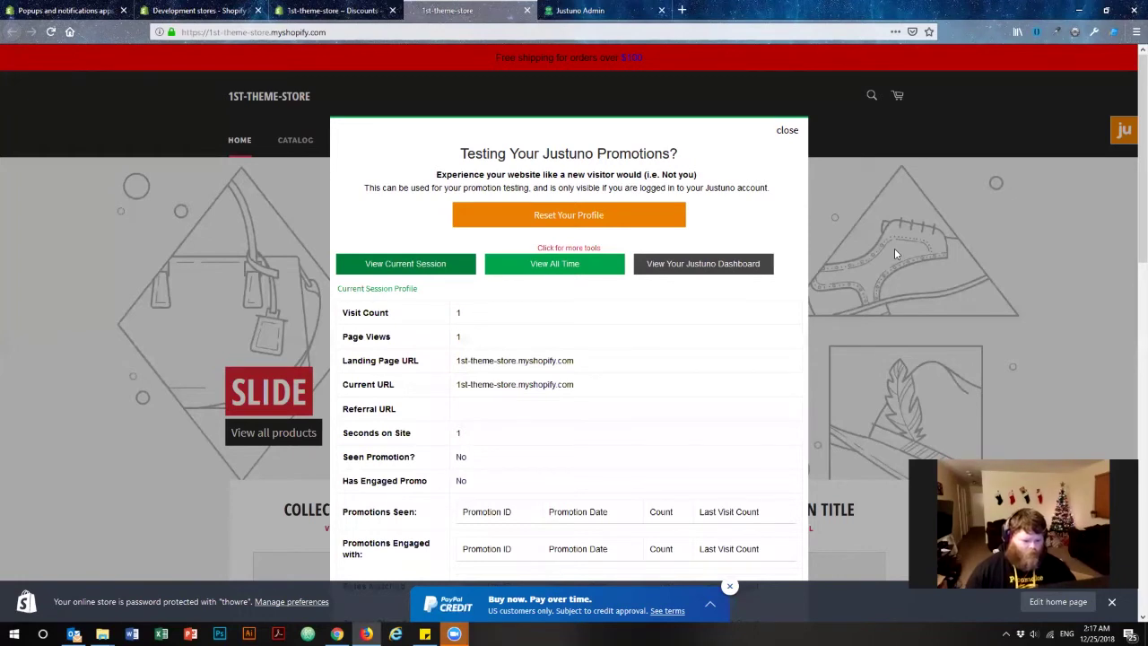
Step: Close the storefront preview and return to the Justuno promotions list
click(528, 11)
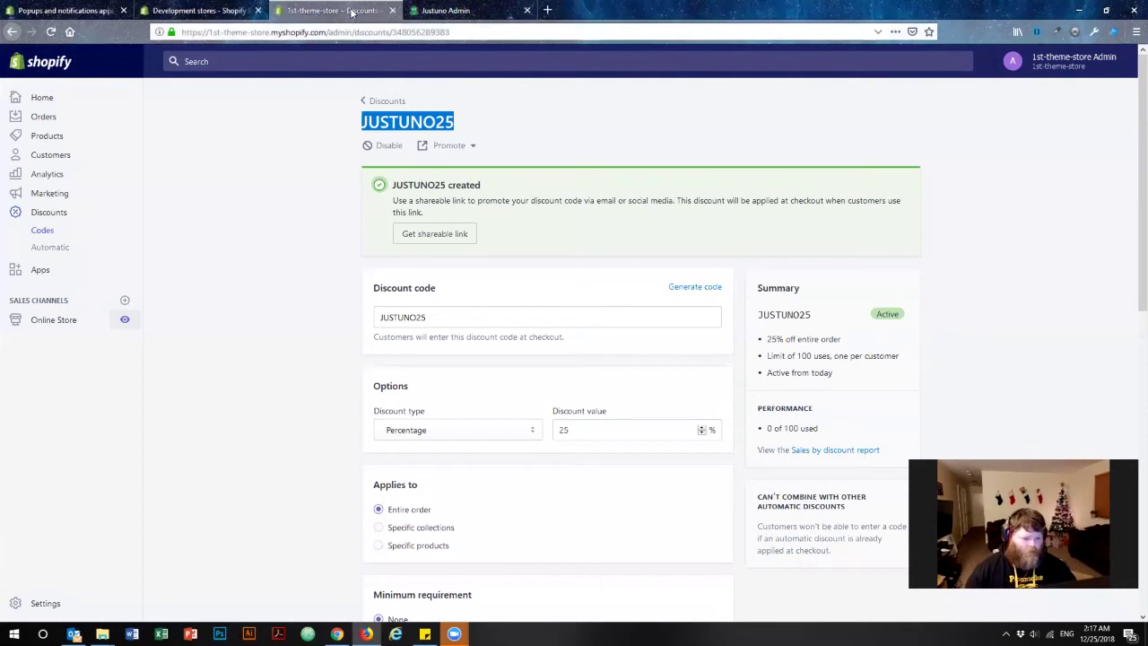
click(305, 231)
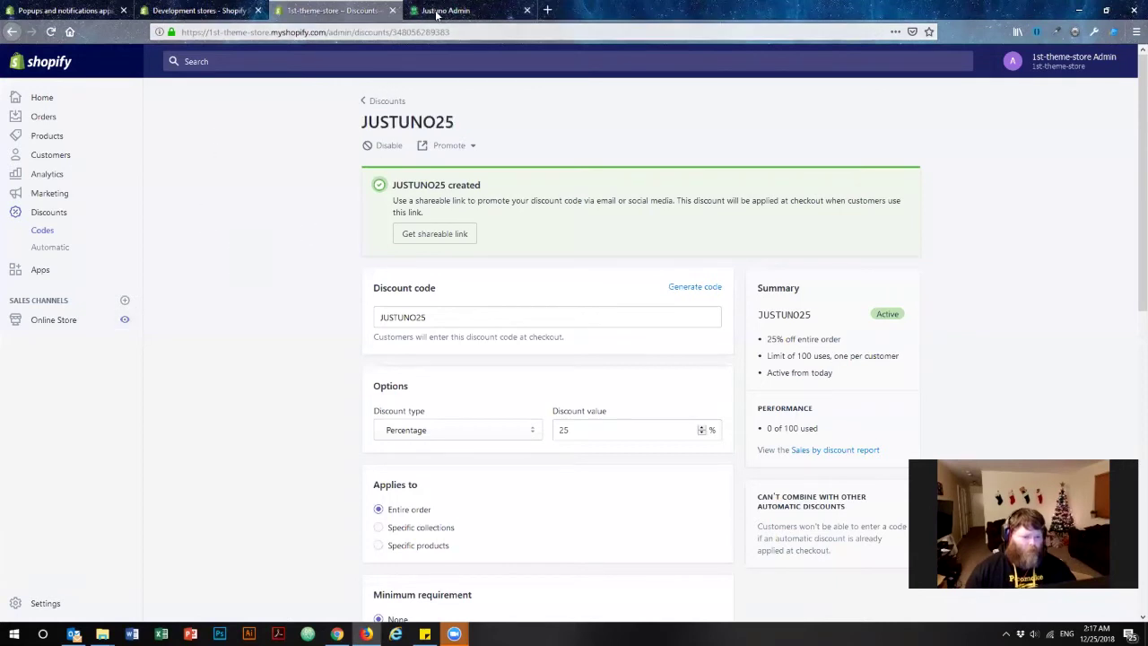
key(ctrl+Tab)
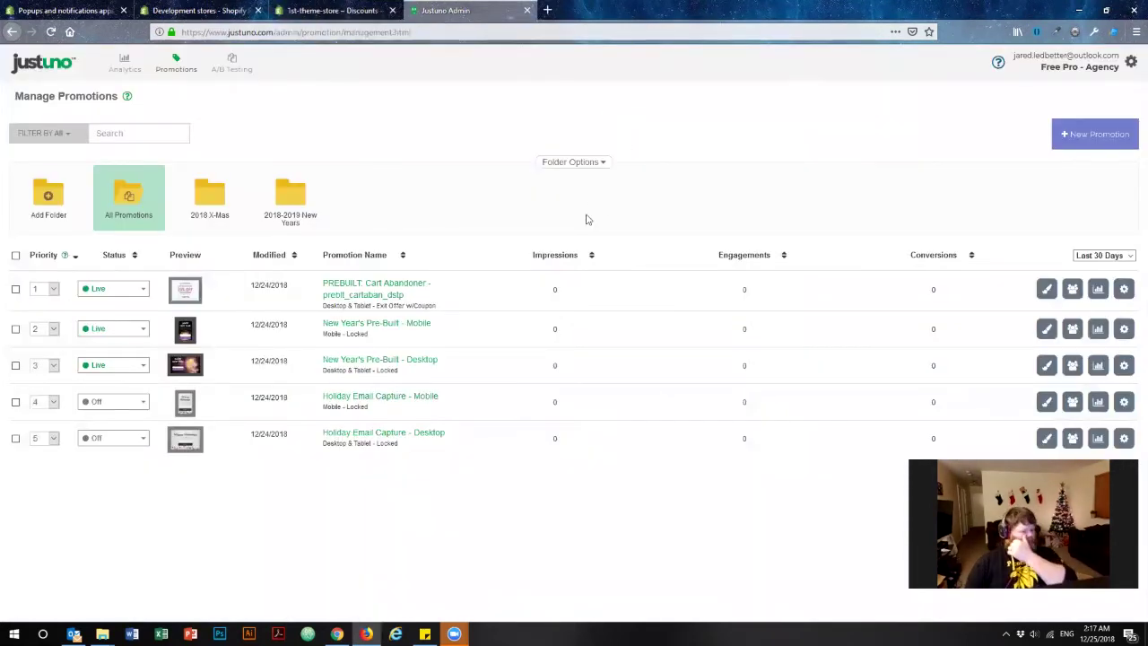